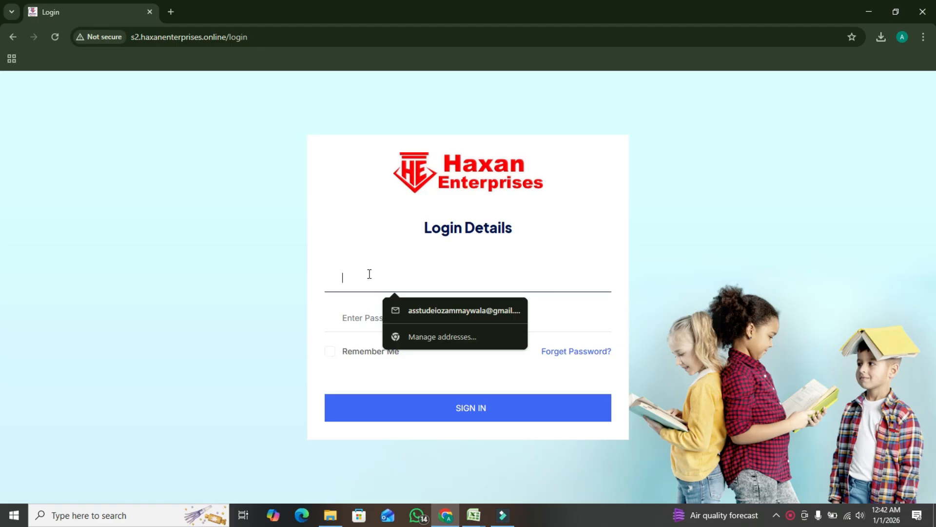
Sign in to the school admin site with the account e-mail and password, and dismiss the saved-password warning
text(demo@gmail.com)
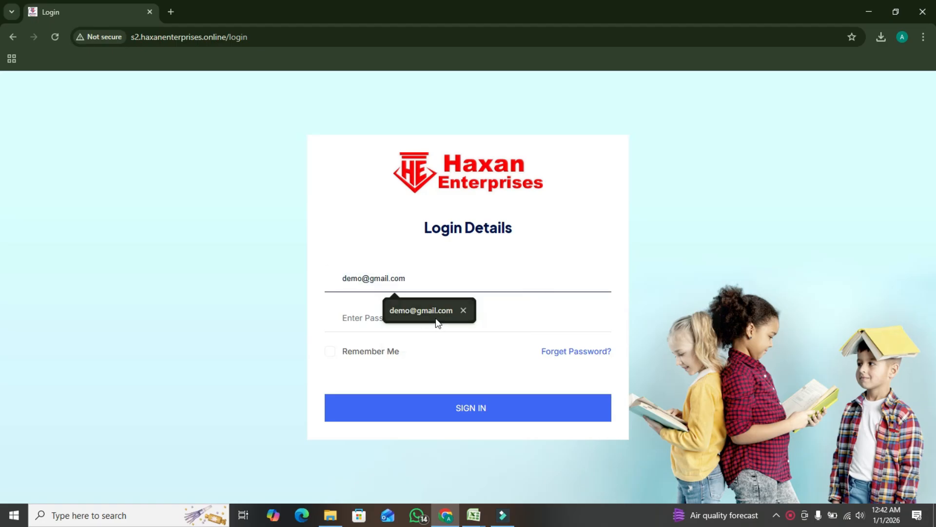
click(430, 315)
click(413, 316)
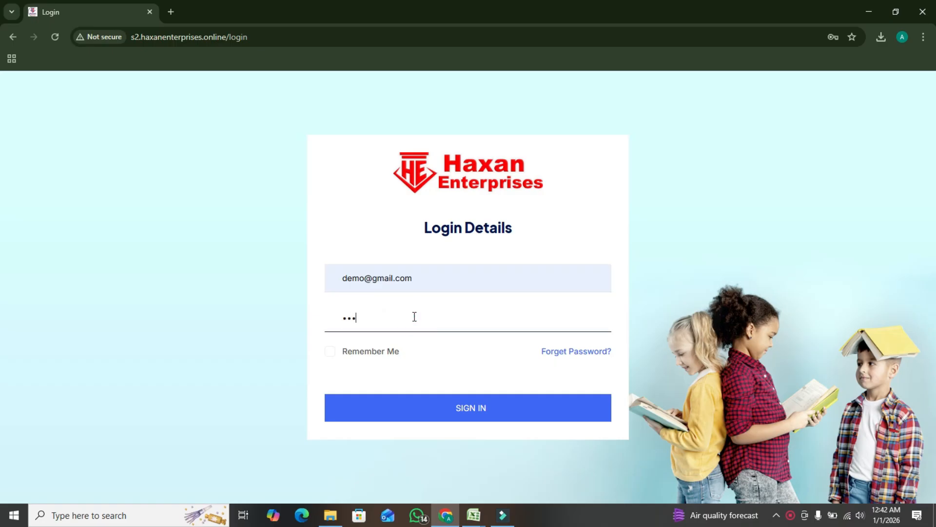
click(477, 412)
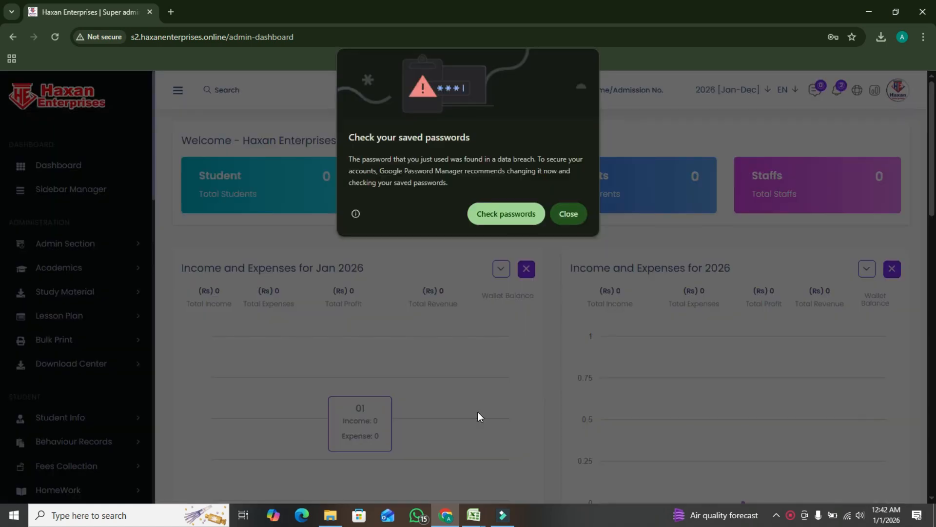
click(572, 214)
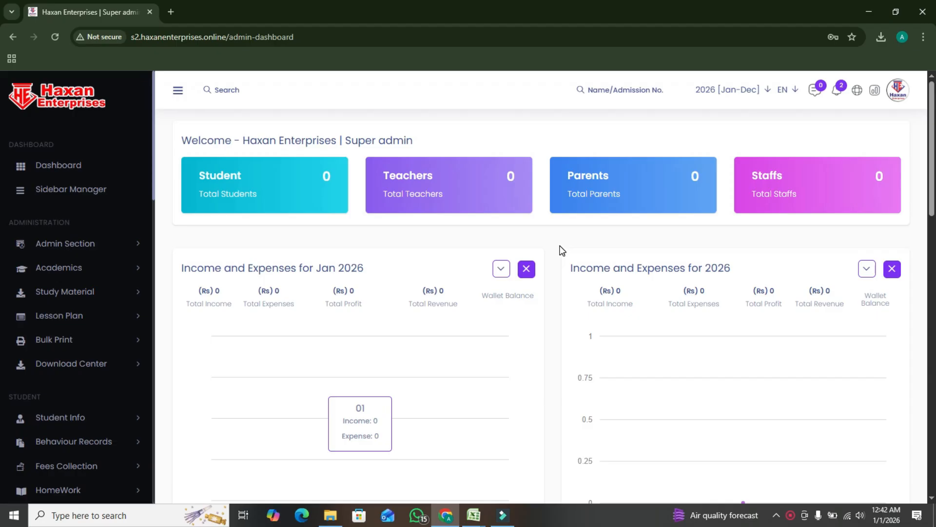
Open the signed-in account's profile for editing and examine the basic staff information fields and photo
click(897, 90)
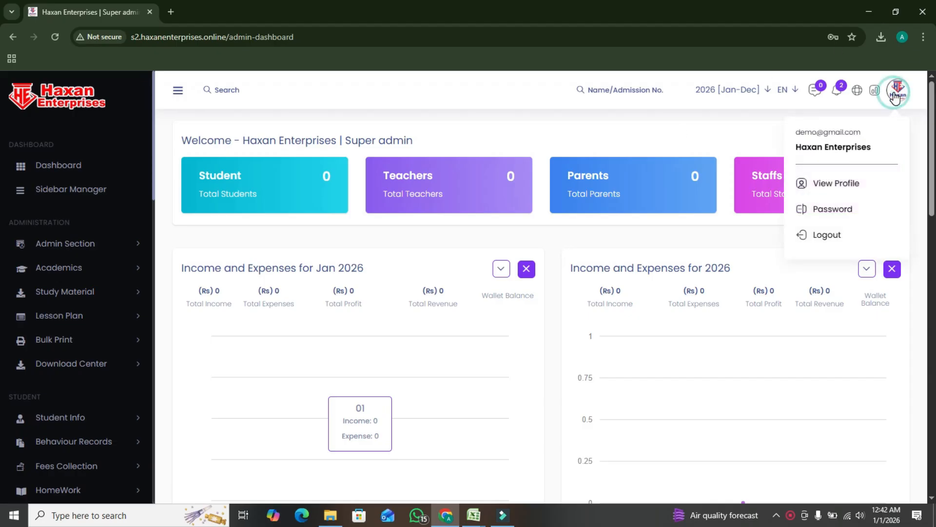
click(853, 187)
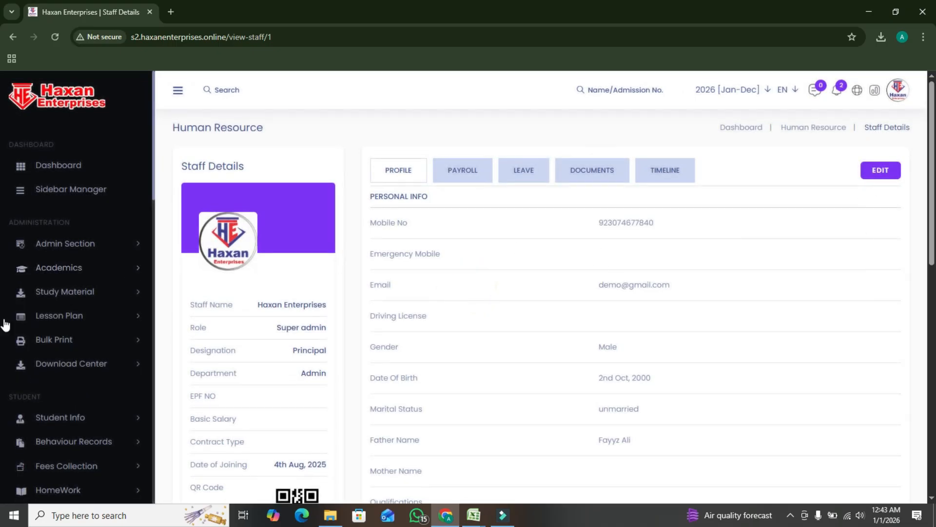
click(883, 173)
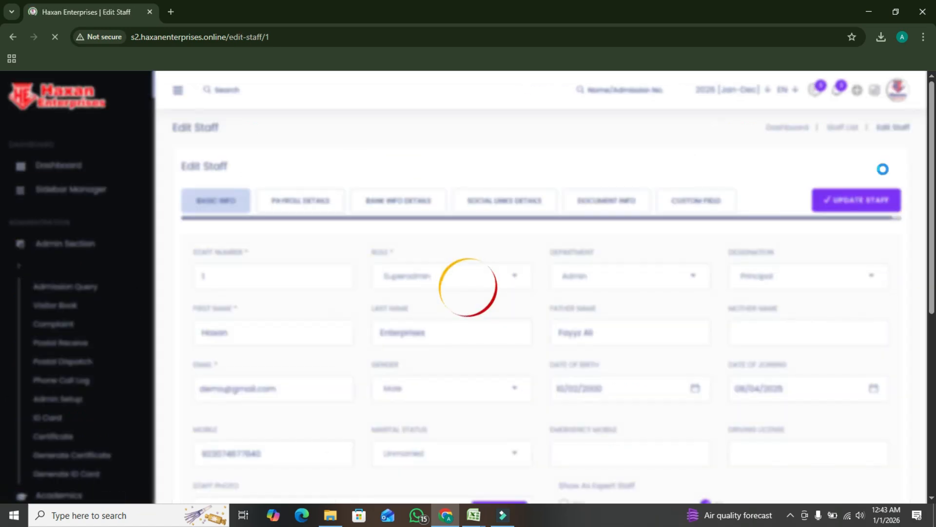
scroll(502, 364, down, 4)
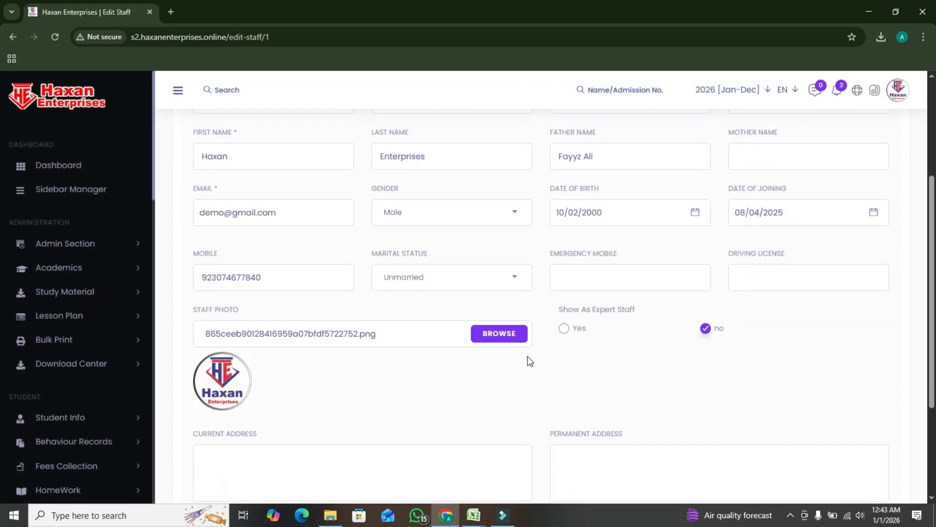
scroll(529, 362, down, 2)
scroll(530, 361, down, 1)
scroll(528, 355, up, 7)
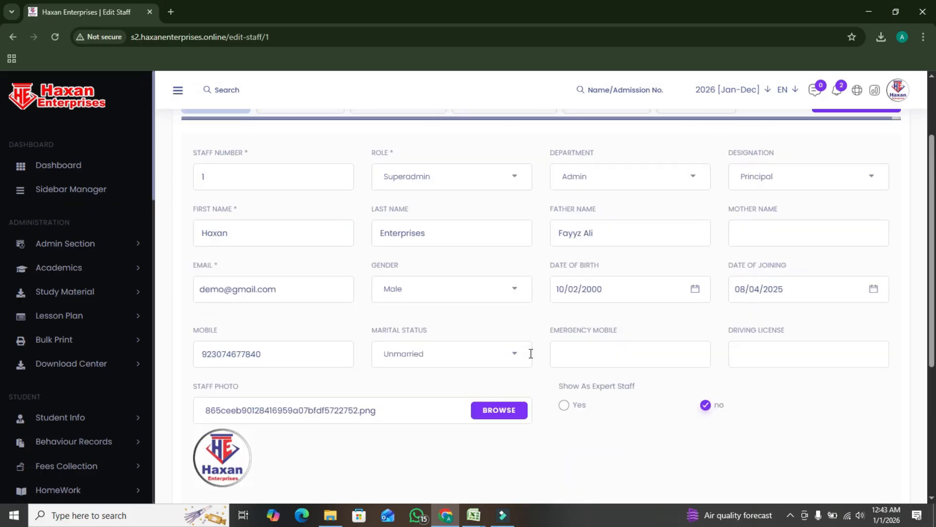
scroll(563, 395, down, 5)
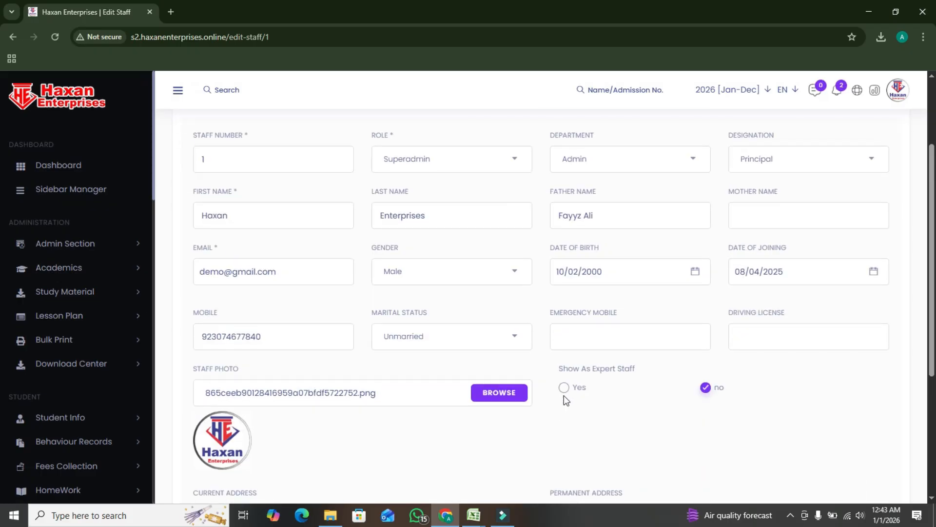
scroll(565, 396, down, 2)
scroll(602, 391, up, 7)
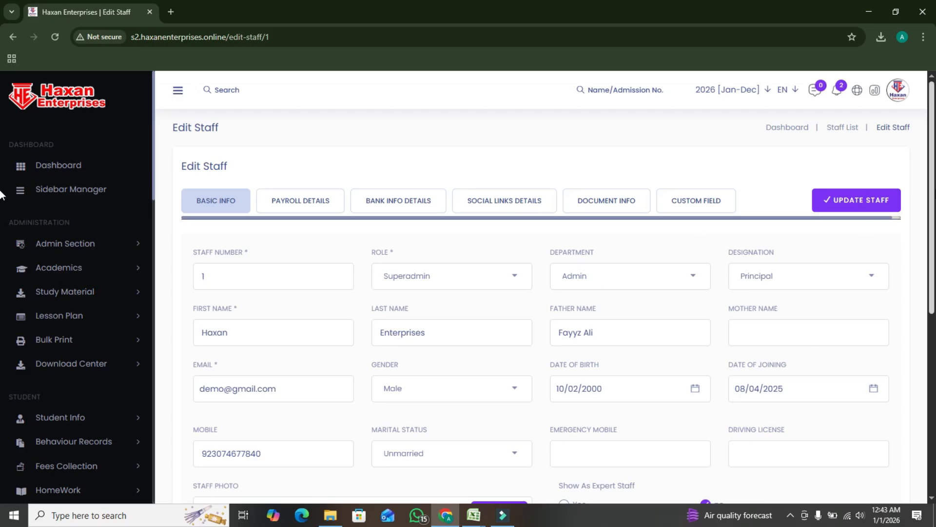
Open the account's password change form and look over the current, new and confirm password fields
click(897, 91)
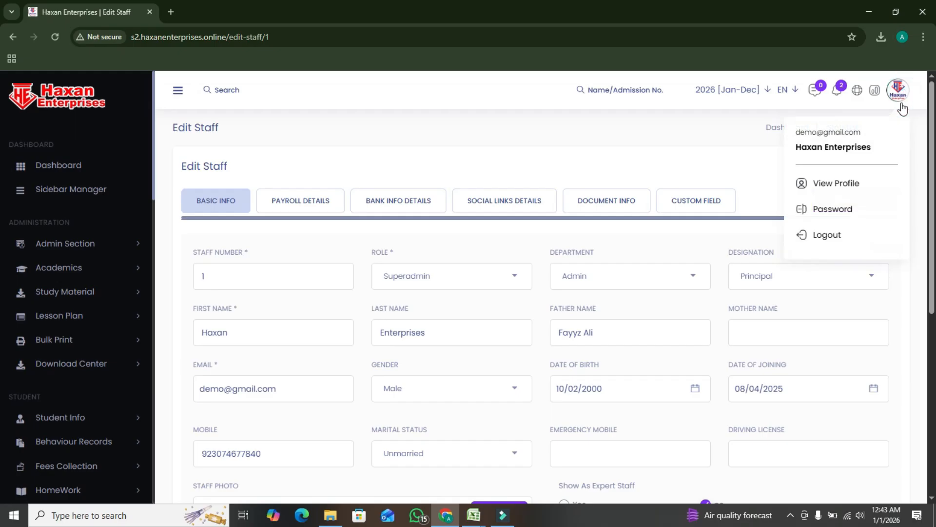
click(843, 215)
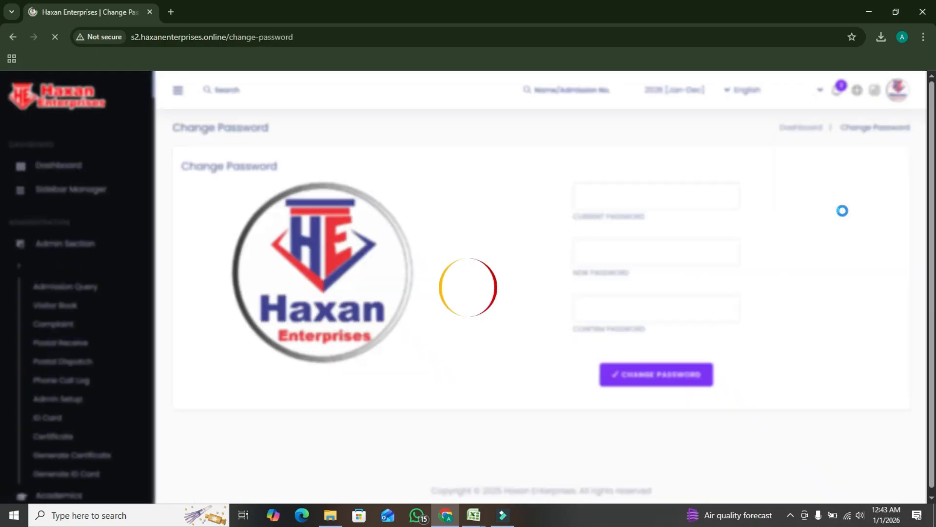
click(610, 195)
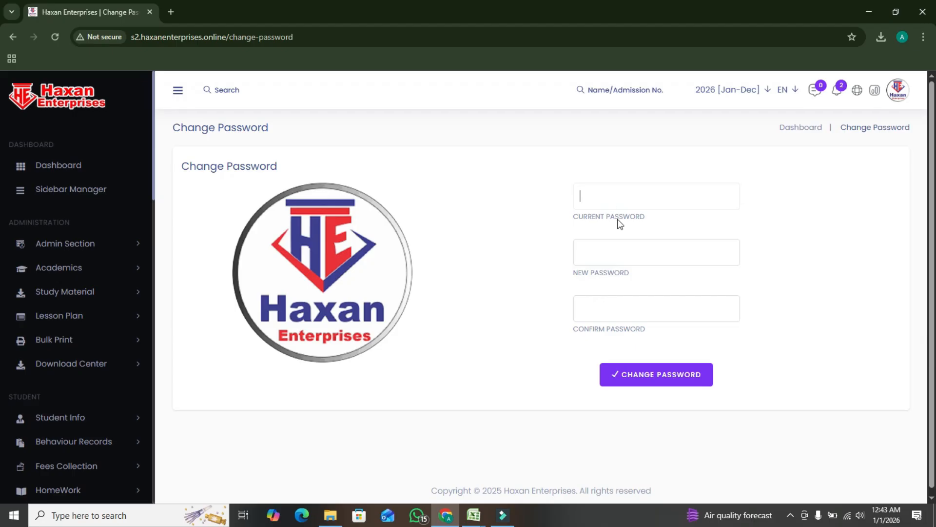
click(615, 248)
click(607, 308)
Return to the dashboard and examine its income and expense charts, notice board, to-do list and calendar
click(65, 171)
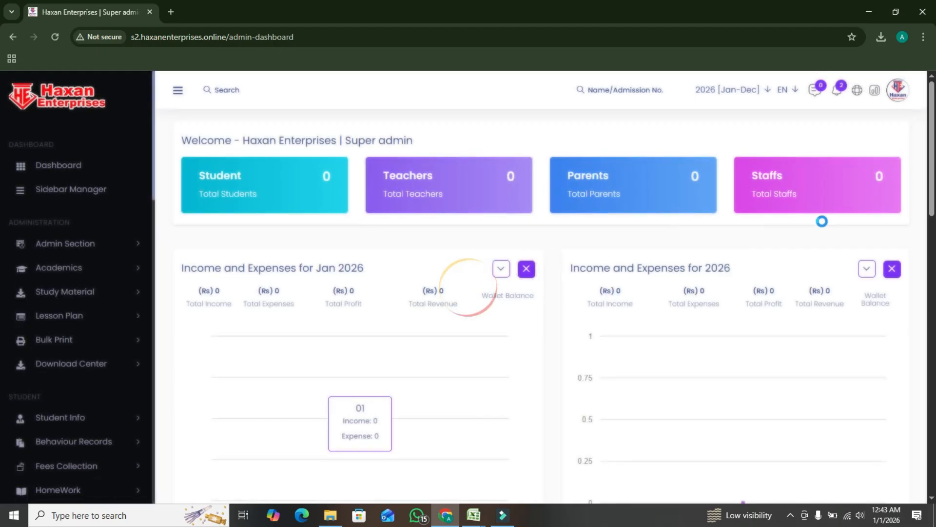
scroll(532, 290, down, 10)
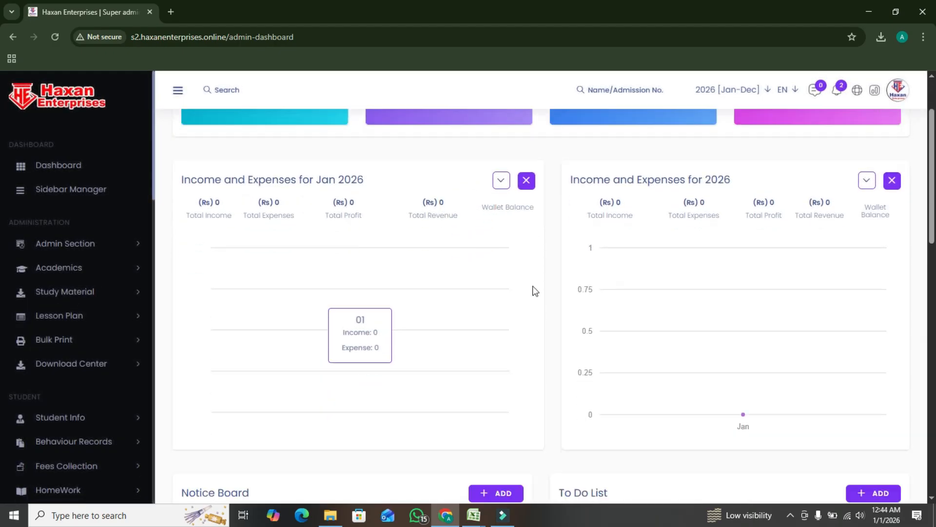
scroll(543, 288, up, 5)
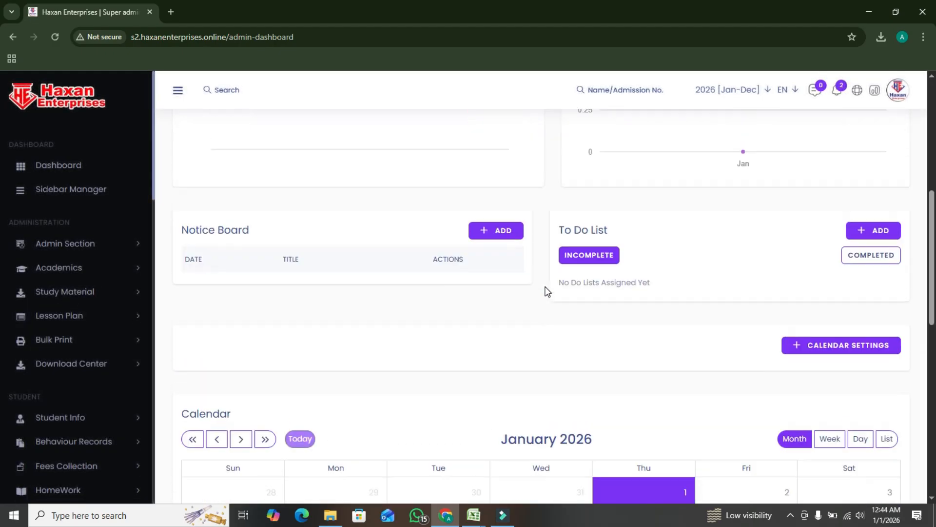
scroll(382, 312, down, 10)
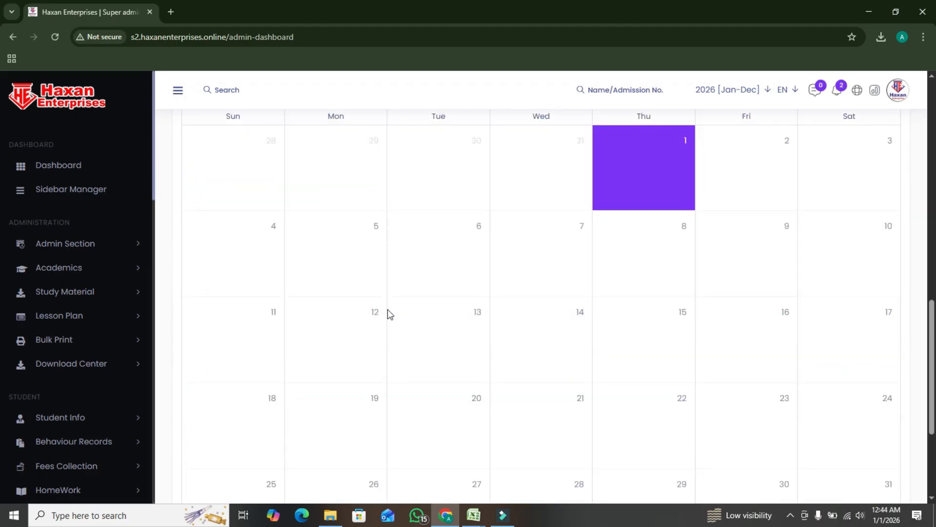
scroll(399, 312, up, 15)
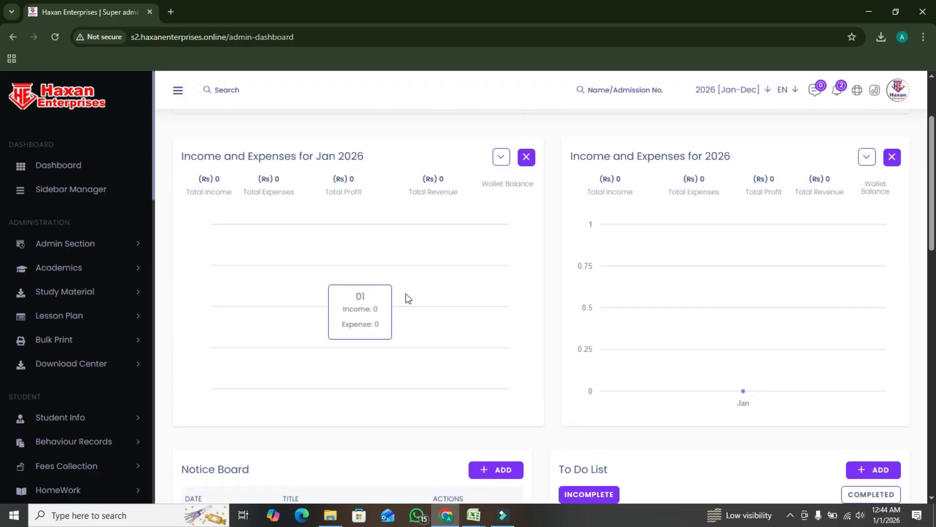
In Sidebar Manager, move the Dashboard item below Sidebar Manager within the Dashboard section of the staff menu
click(86, 197)
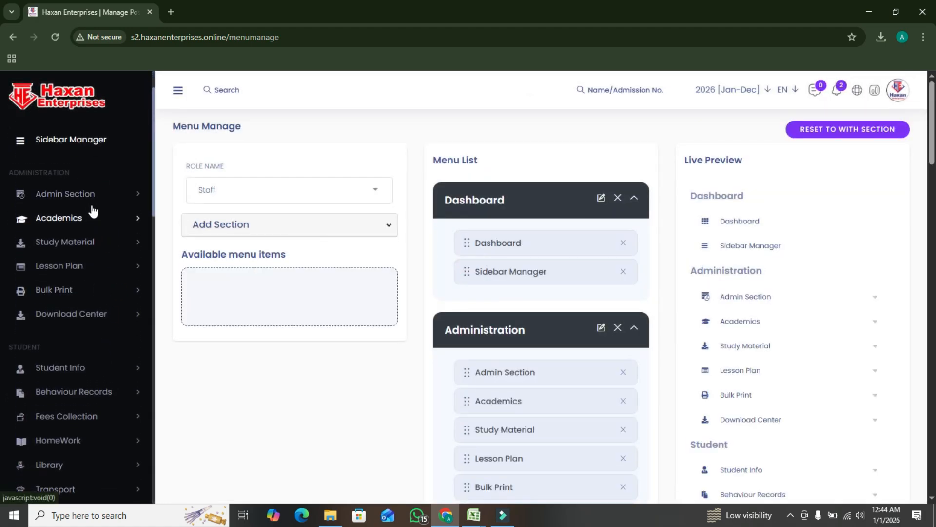
drag(548, 243, 542, 276)
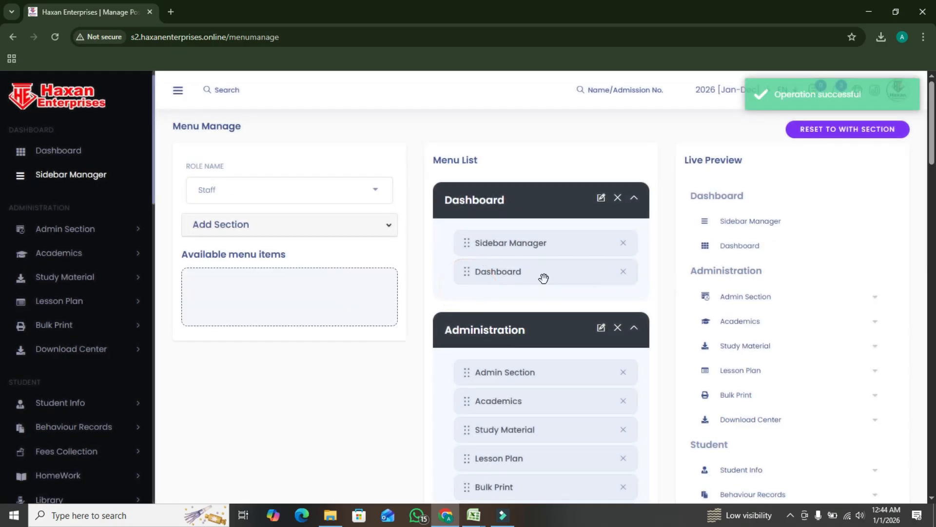
drag(537, 374, 545, 291)
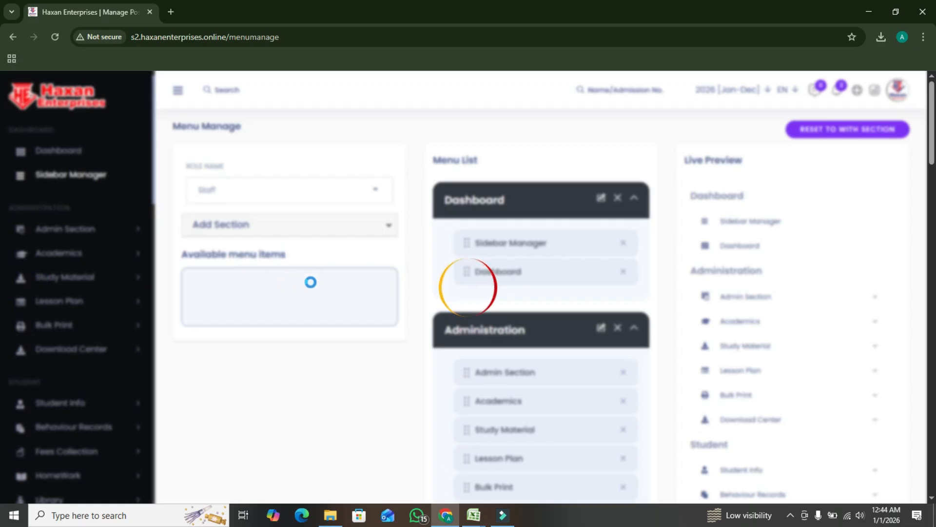
Examine the menu list's sections, the Add Section form and the available role choices without changing the Staff role
scroll(483, 319, down, 15)
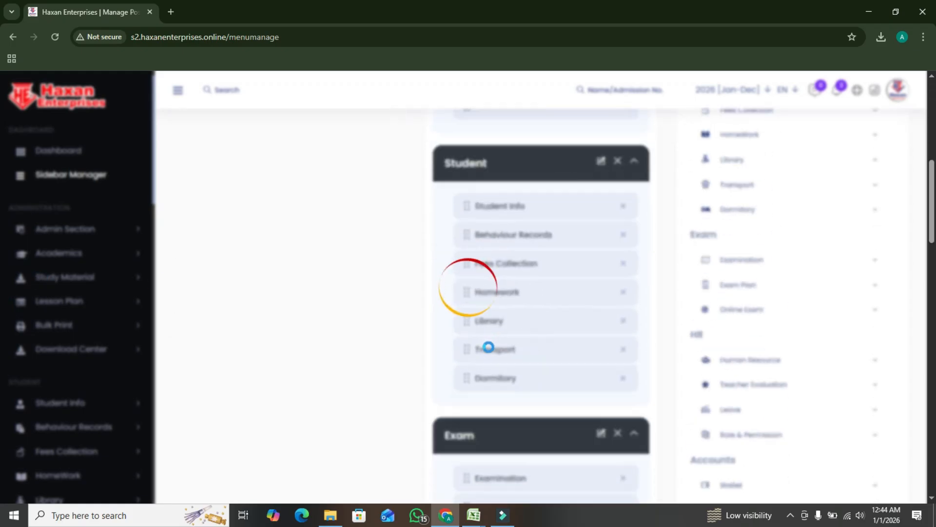
scroll(498, 371, down, 20)
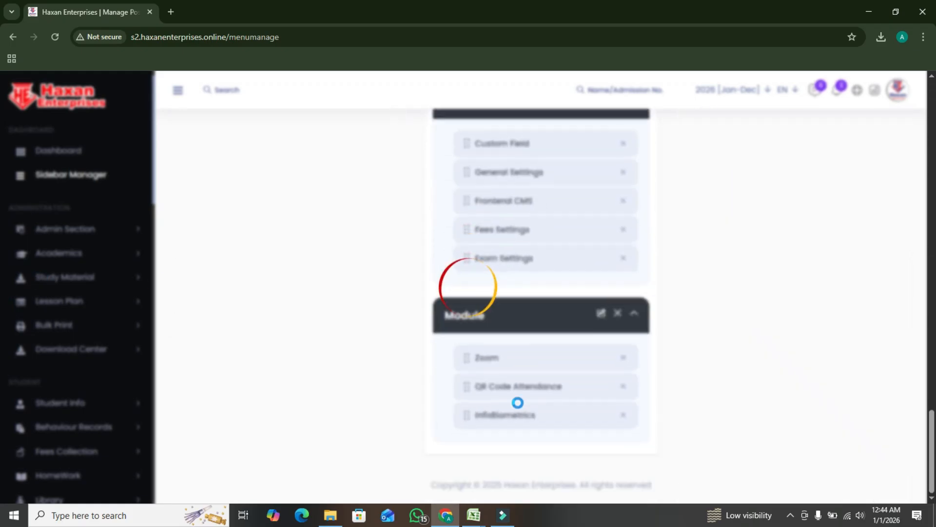
scroll(521, 402, up, 10)
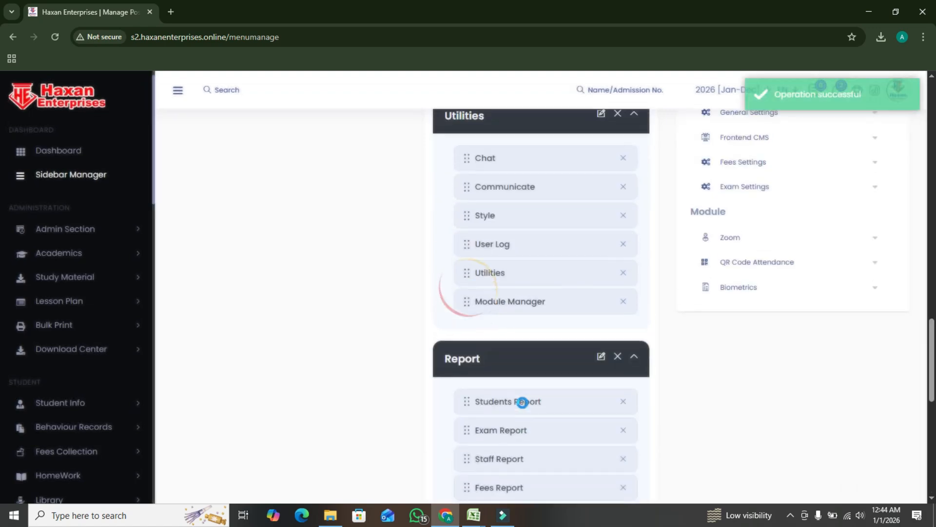
scroll(522, 402, up, 15)
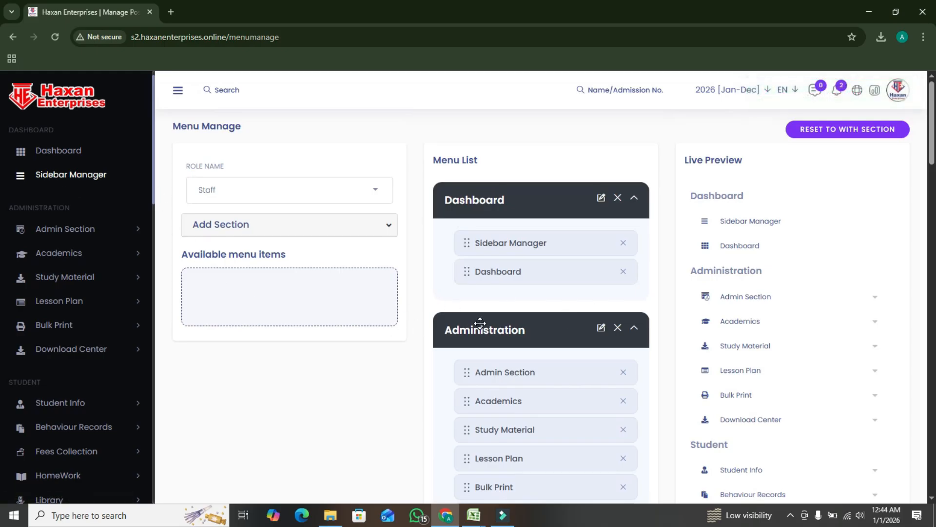
click(269, 232)
click(244, 281)
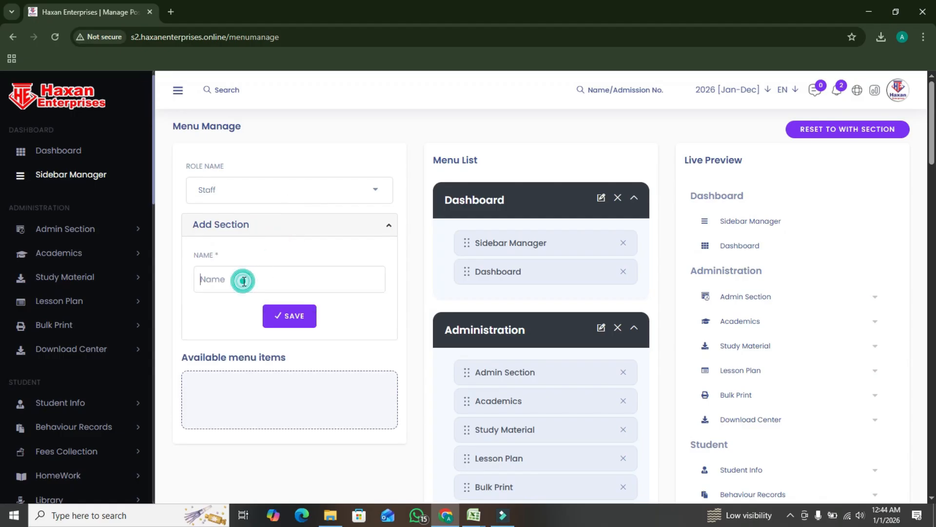
click(254, 404)
click(247, 284)
click(326, 190)
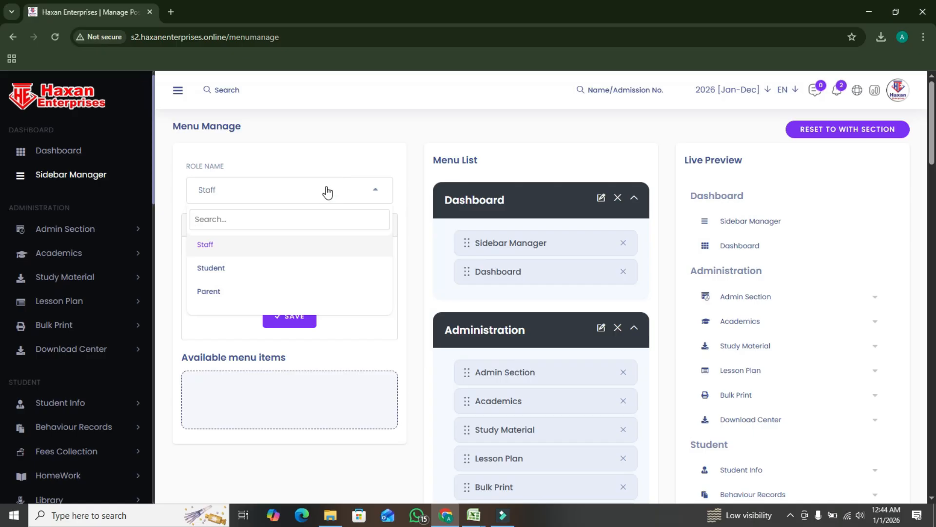
click(327, 192)
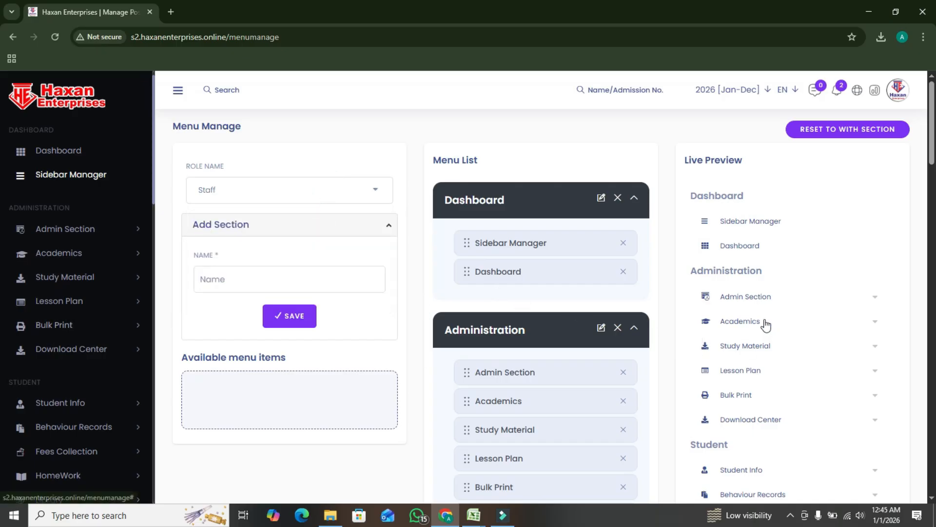
Examine the live preview of the staff menu alongside the menu list's sections, from Administration through Settings Section
scroll(765, 324, down, 2)
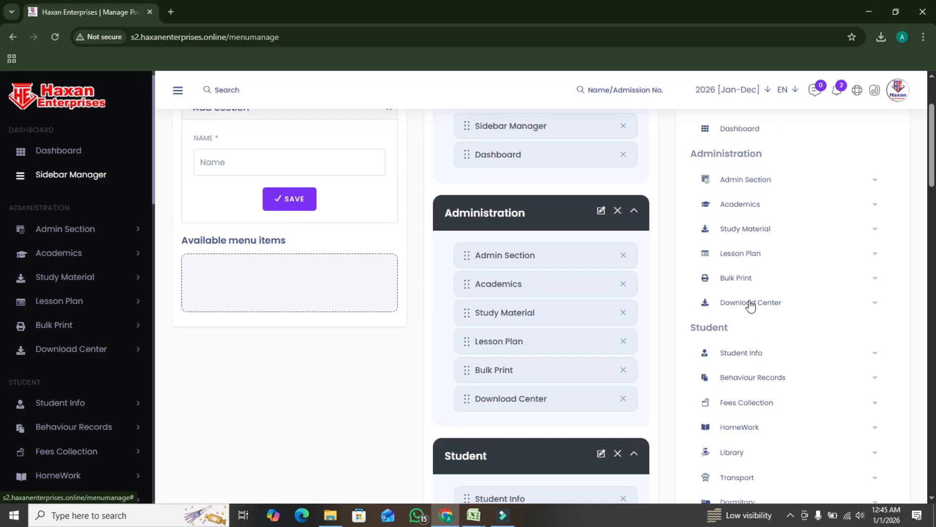
scroll(748, 305, down, 4)
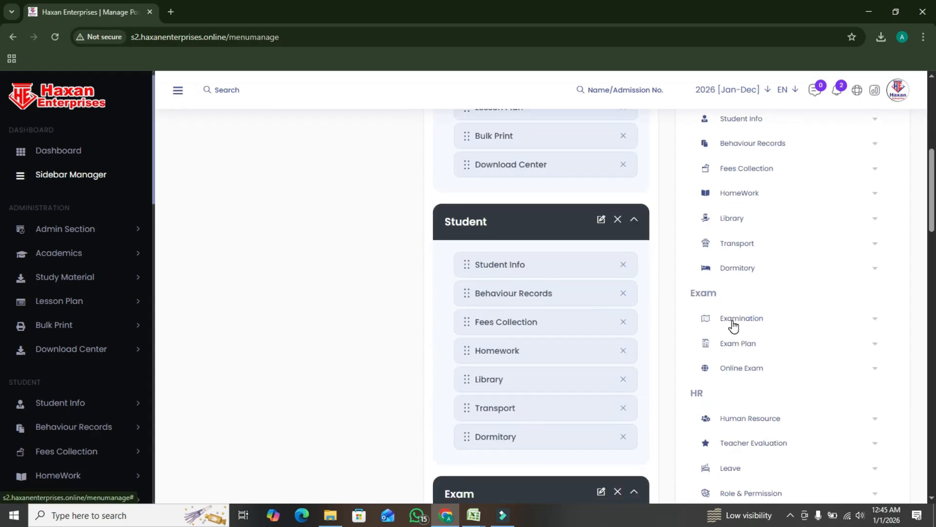
scroll(747, 439, down, 7)
scroll(752, 433, down, 5)
scroll(751, 437, up, 10)
scroll(751, 437, down, 7)
scroll(754, 446, down, 13)
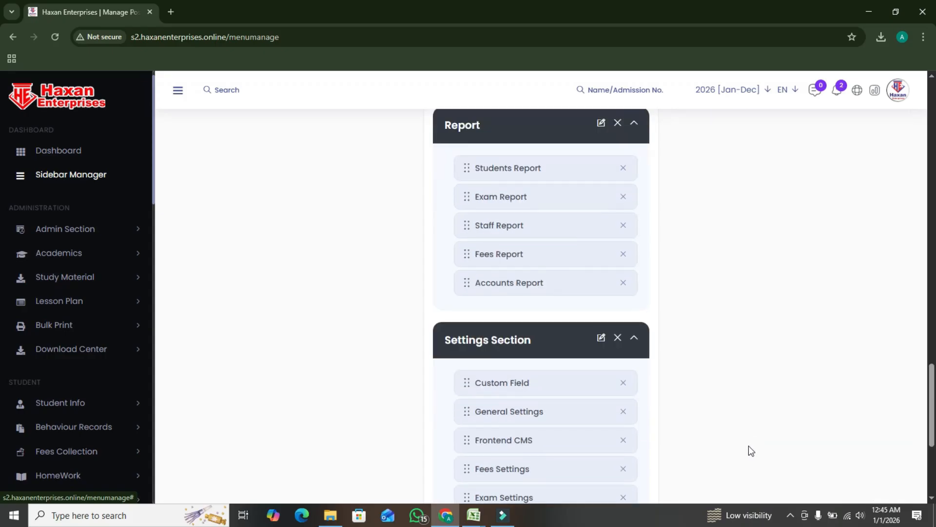
scroll(753, 446, up, 12)
scroll(749, 454, up, 10)
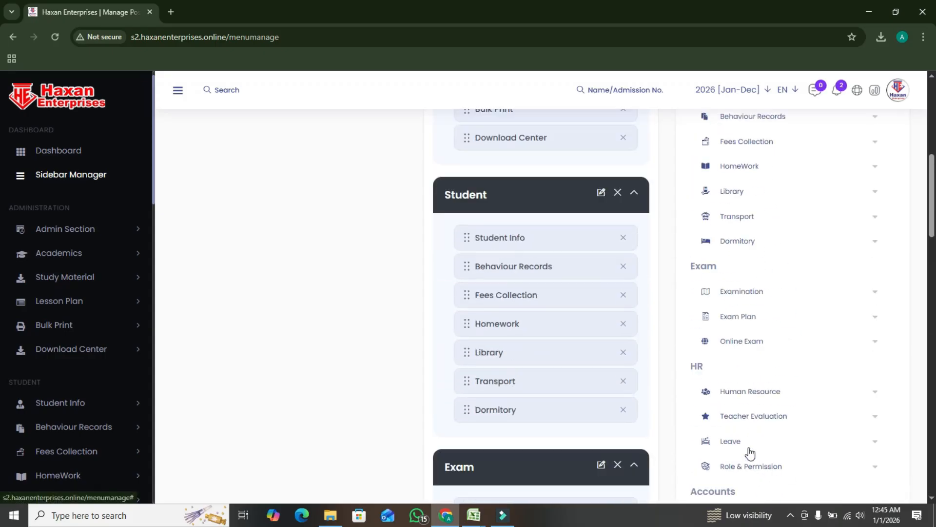
Open Admission Query in the Admin Section and set the search criteria dates from 01/01/2026 to 01/03/2026
click(86, 235)
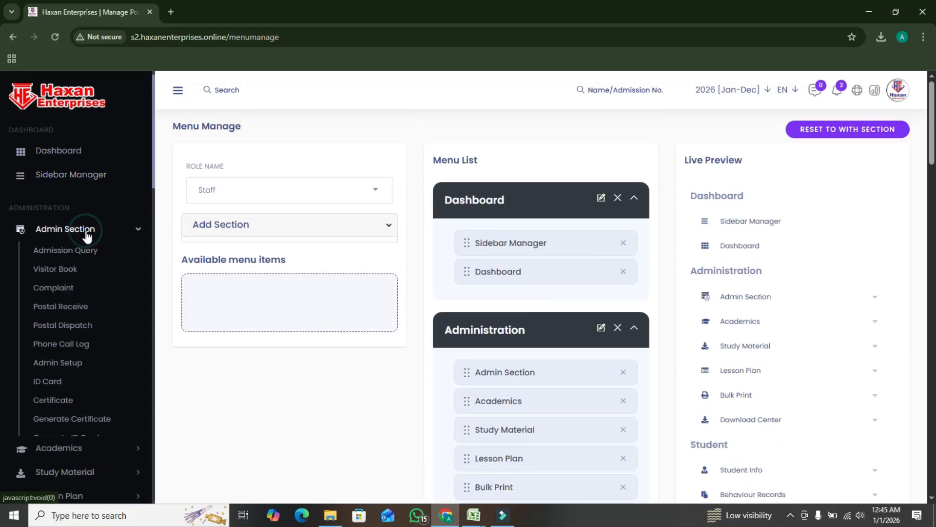
click(87, 252)
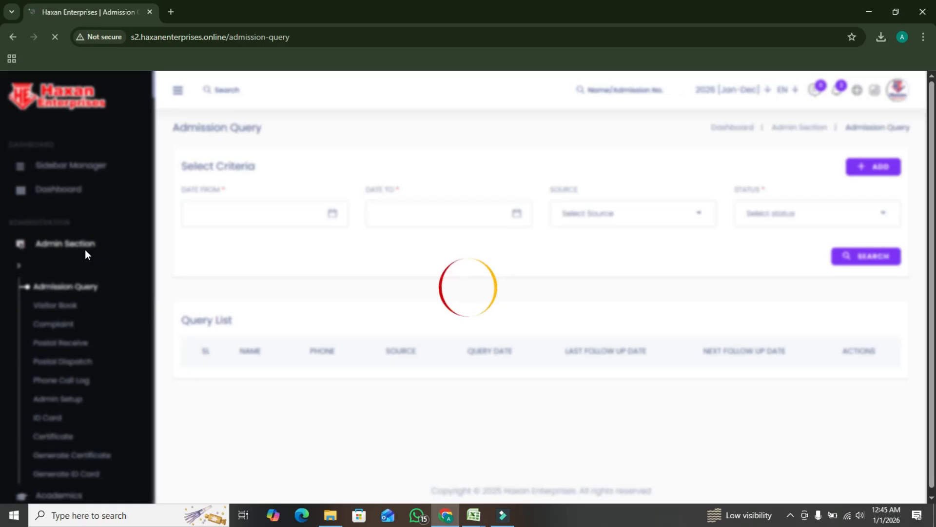
click(212, 213)
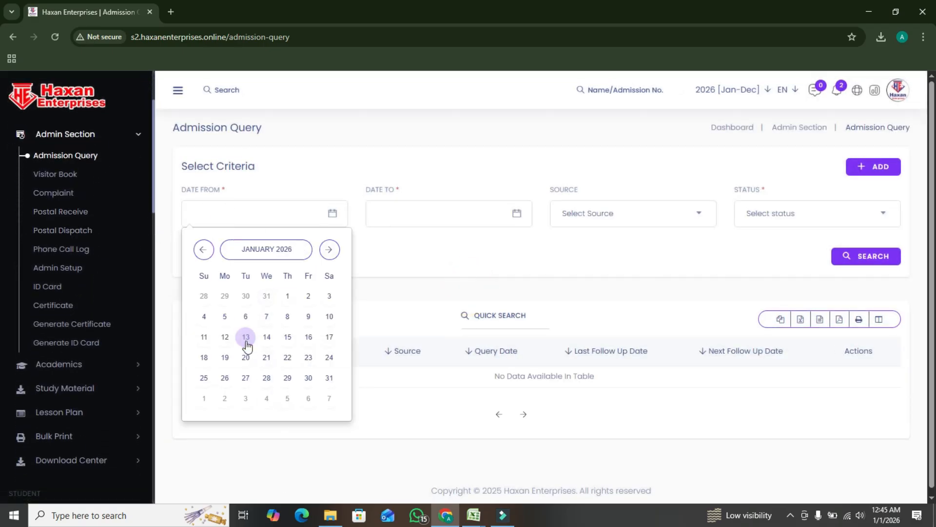
click(287, 296)
click(398, 211)
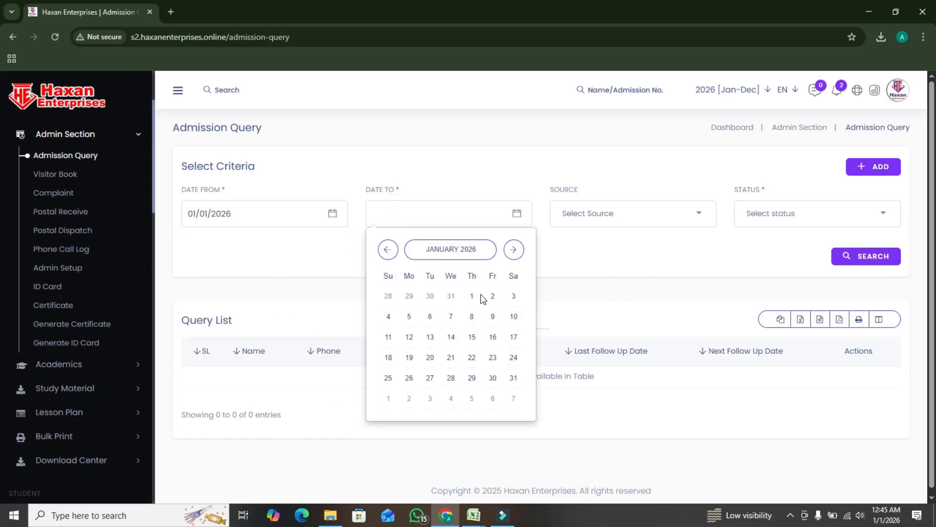
click(512, 298)
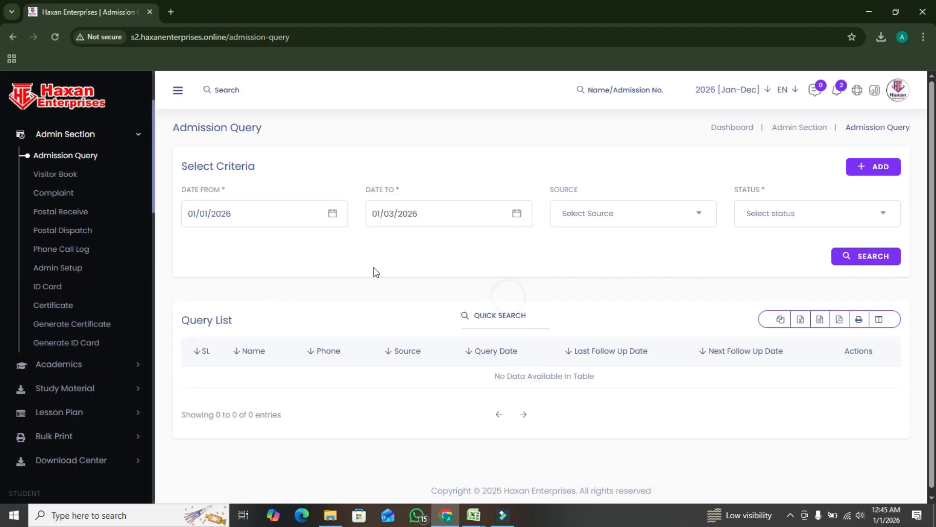
Start a new admission query and enter the applicant's name
click(869, 168)
click(242, 201)
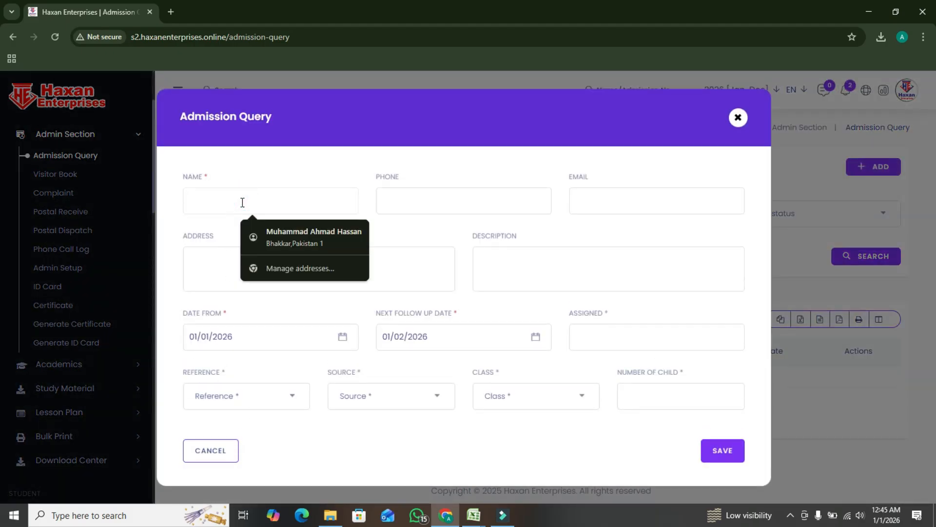
text(Muh)
key(BackSpace)
key(BackSpace)
key(BackSpace)
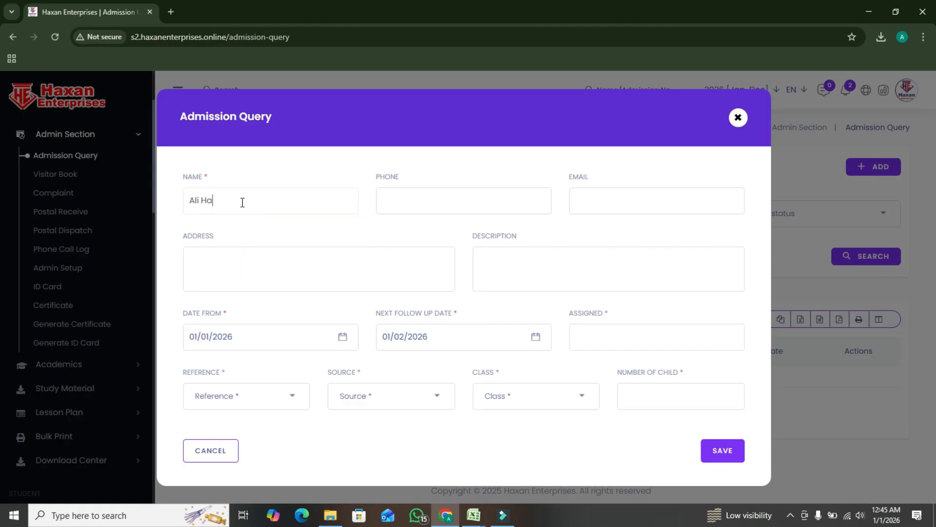
Assign the query to "super adim", check the reference and source options, choose class Play Group, and close the form without saving
click(595, 335)
text(im)
click(248, 407)
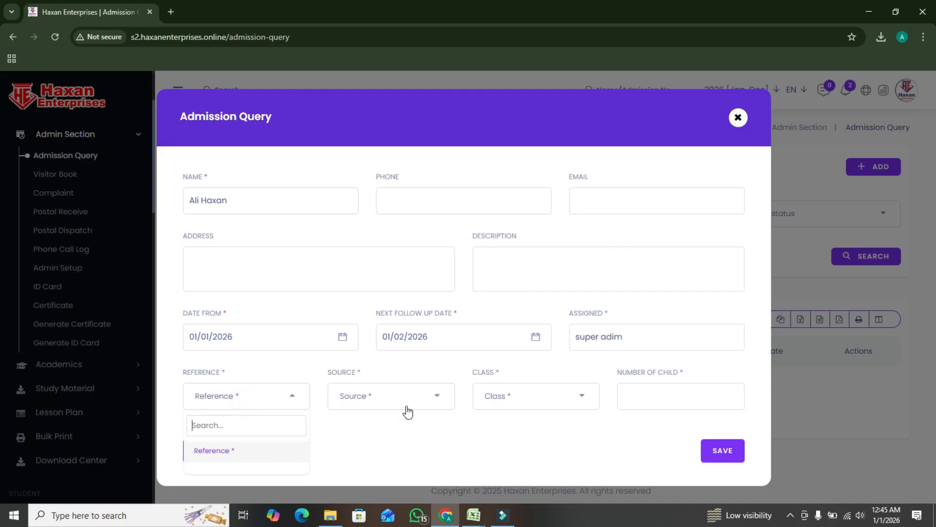
click(391, 408)
click(494, 397)
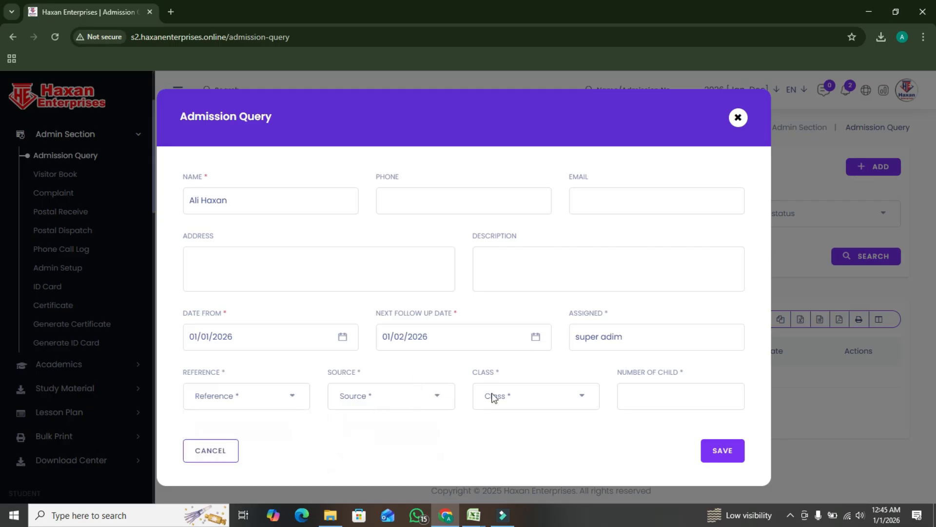
click(554, 402)
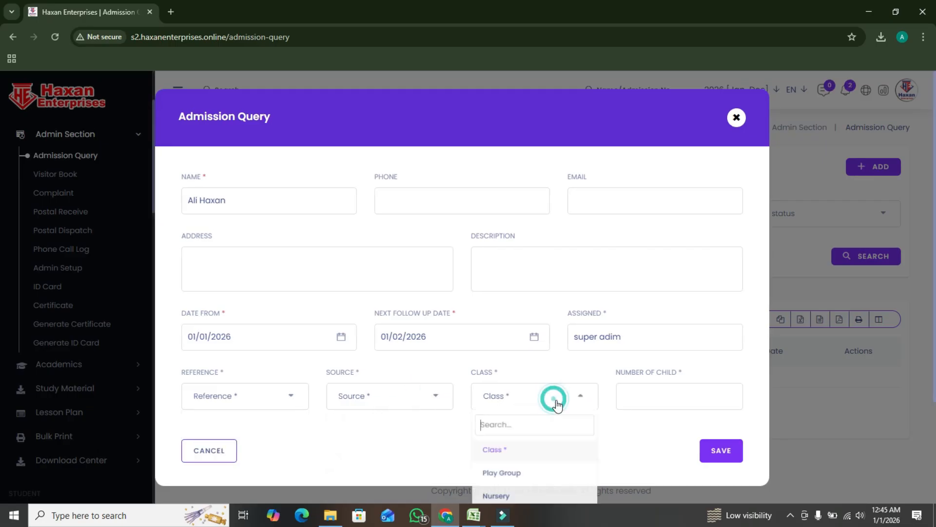
click(519, 482)
click(653, 395)
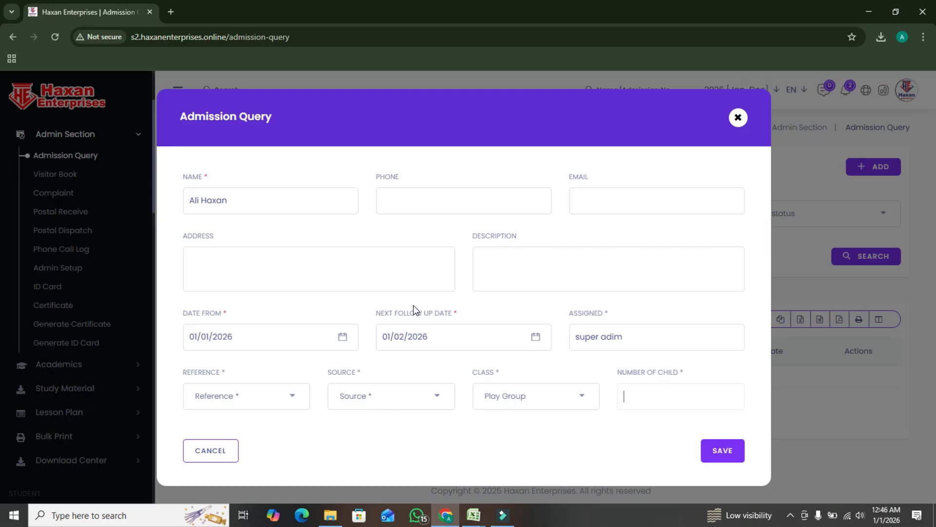
click(738, 118)
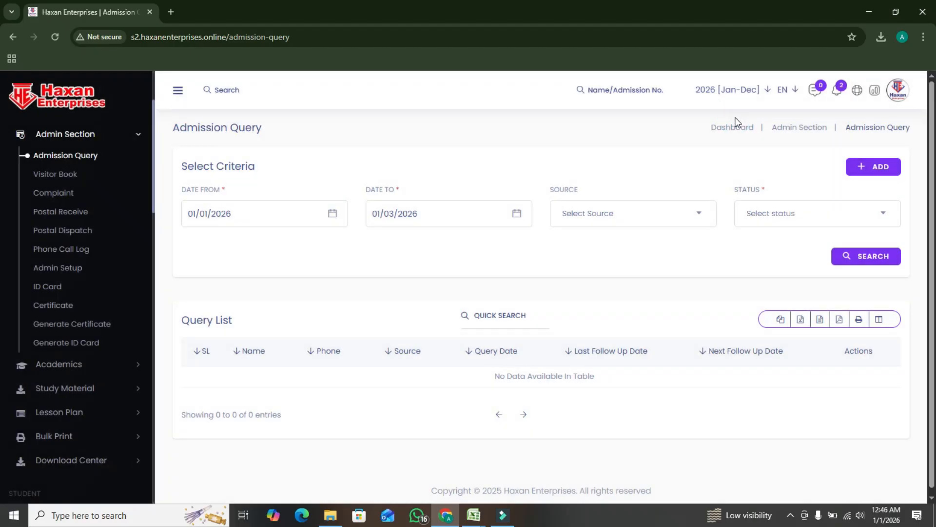
In the Visitor Book, enter "meeting for cild" as the new visitor's purpose and fill in the visitor's name
click(64, 176)
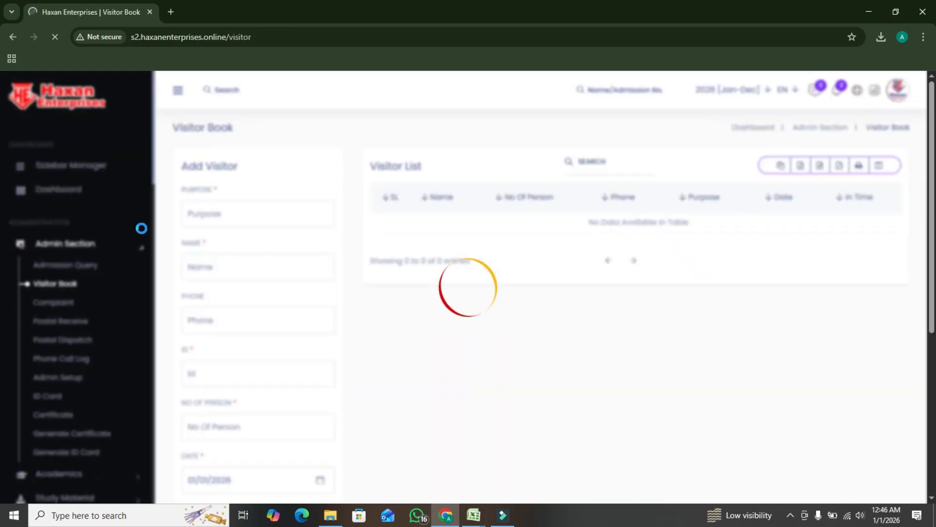
click(259, 211)
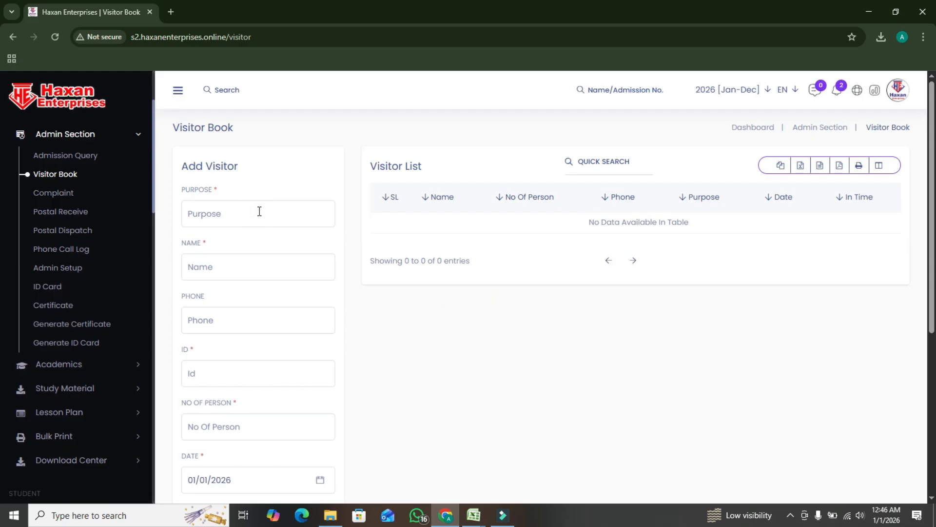
text(meeting f)
text(Mu)
key(BackSpace)
key(BackSpace)
text(Ai)
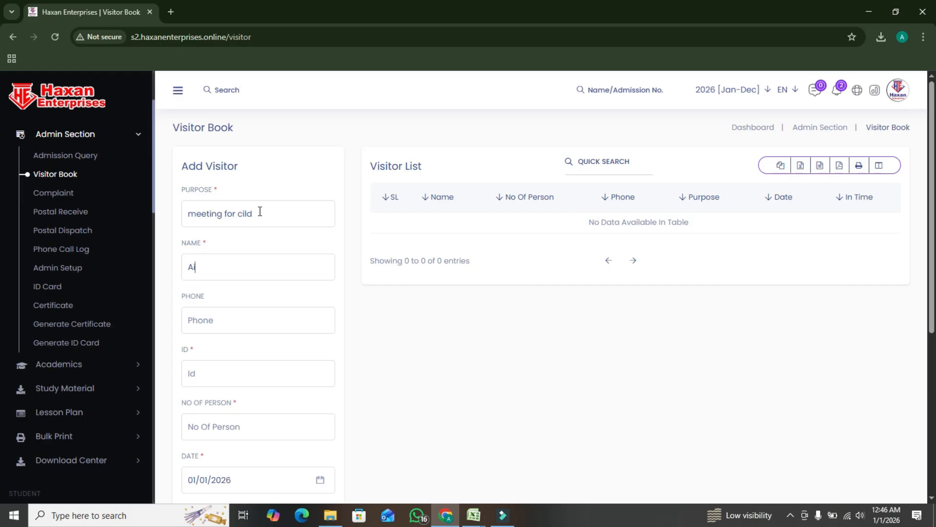
key(BackSpace)
key(Tab)
Fill in the visitor's ID and set the number of persons to 2
scroll(260, 362, down, 1)
click(193, 311)
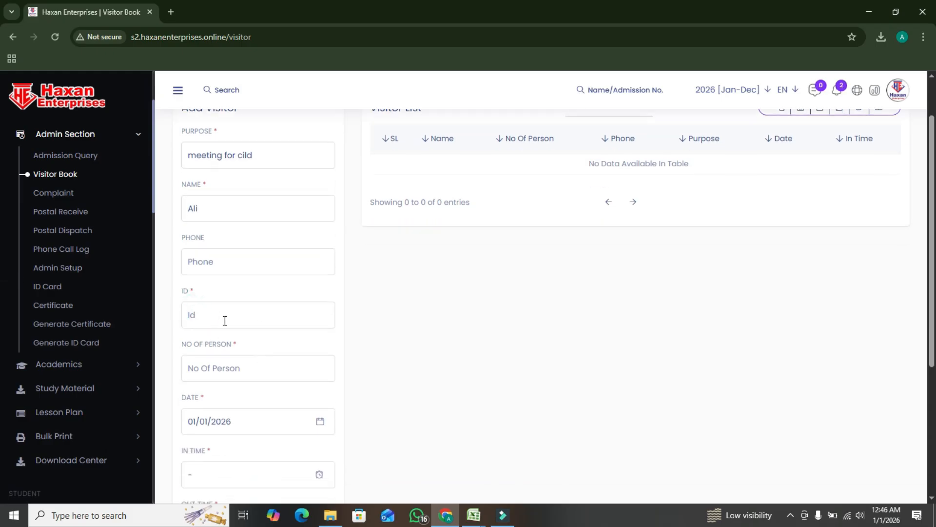
text(111)
click(237, 366)
text(2)
Set the visitor's in time to 12:46 PM and out time to 12:46 AM, and save the entry
scroll(237, 366, down, 4)
click(210, 263)
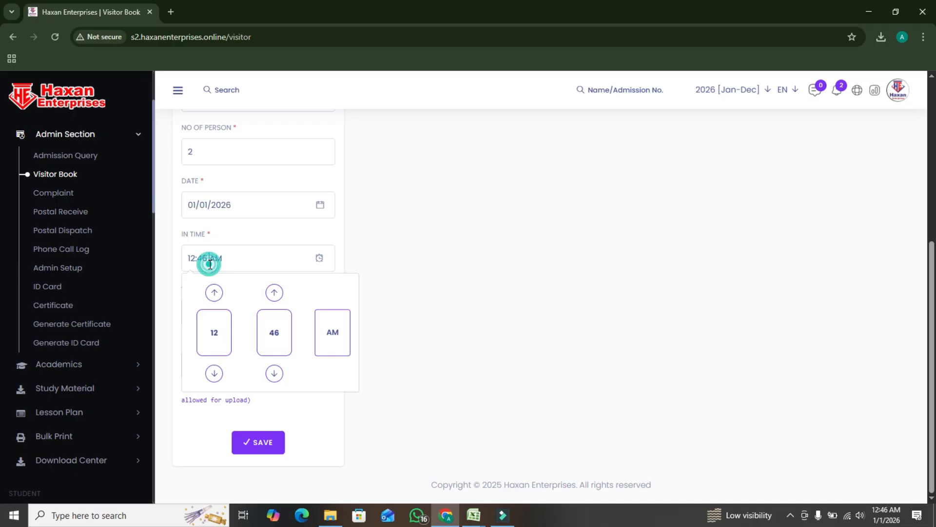
click(331, 334)
click(470, 369)
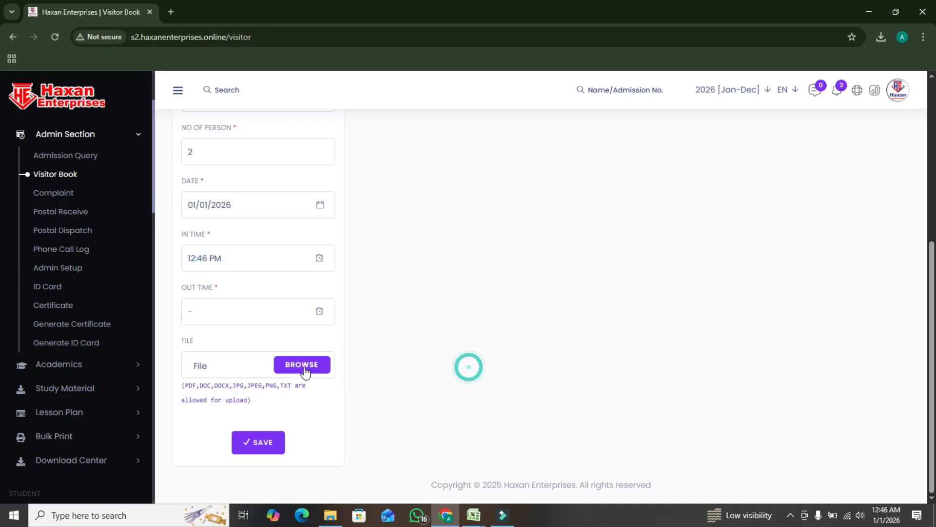
click(209, 315)
click(265, 382)
click(459, 367)
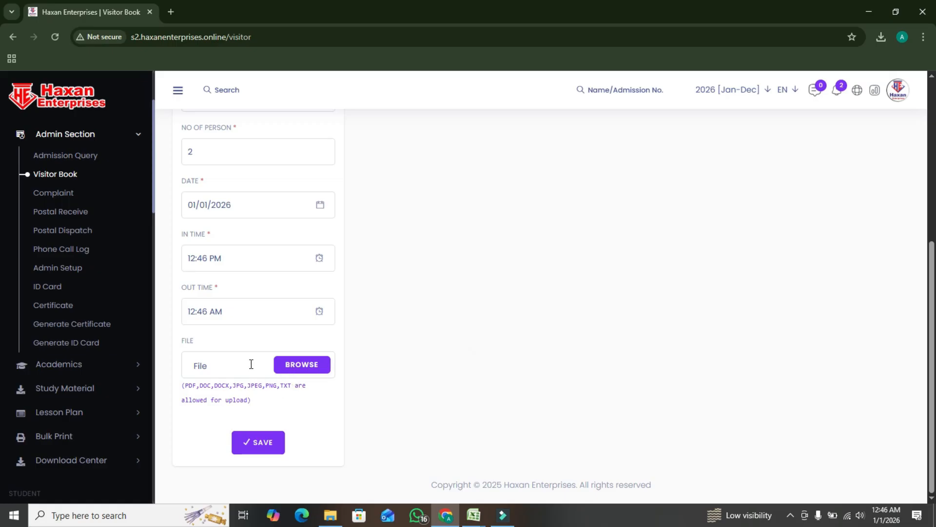
click(261, 442)
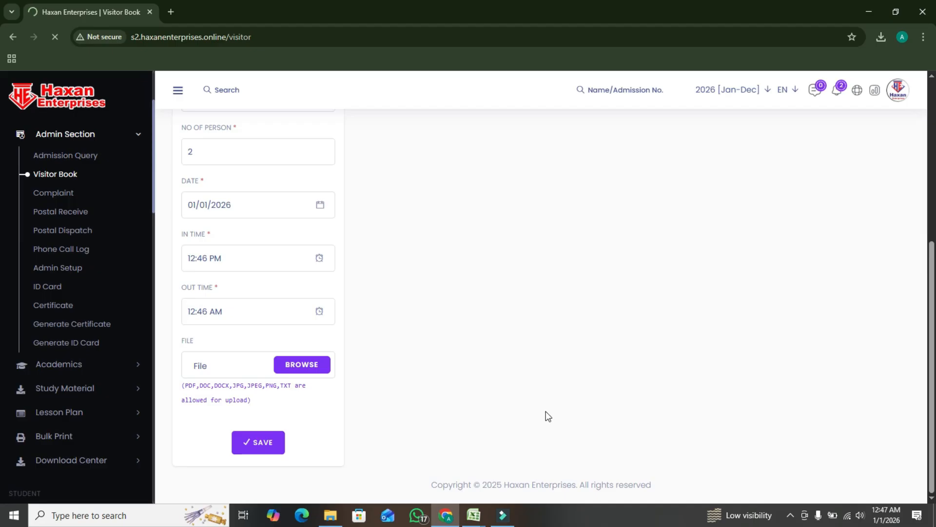
In Postal Receive, fill in a new entry with From Title "Baord", a reference number and an address, leaving To Title empty
click(70, 213)
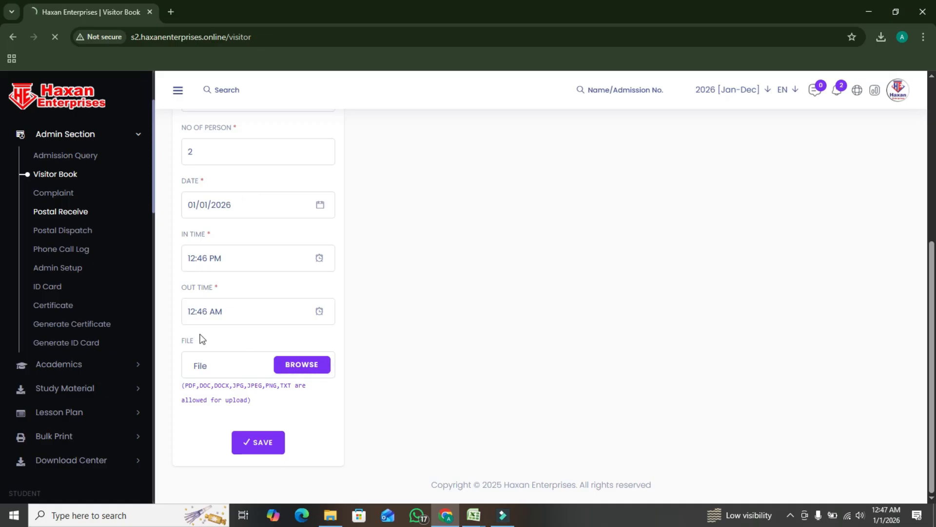
click(59, 216)
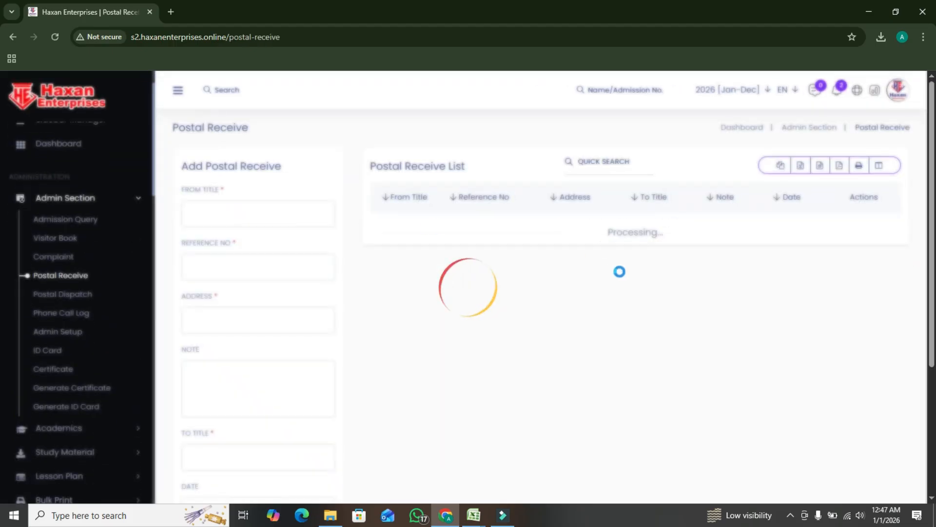
click(219, 217)
click(255, 217)
text(Baord)
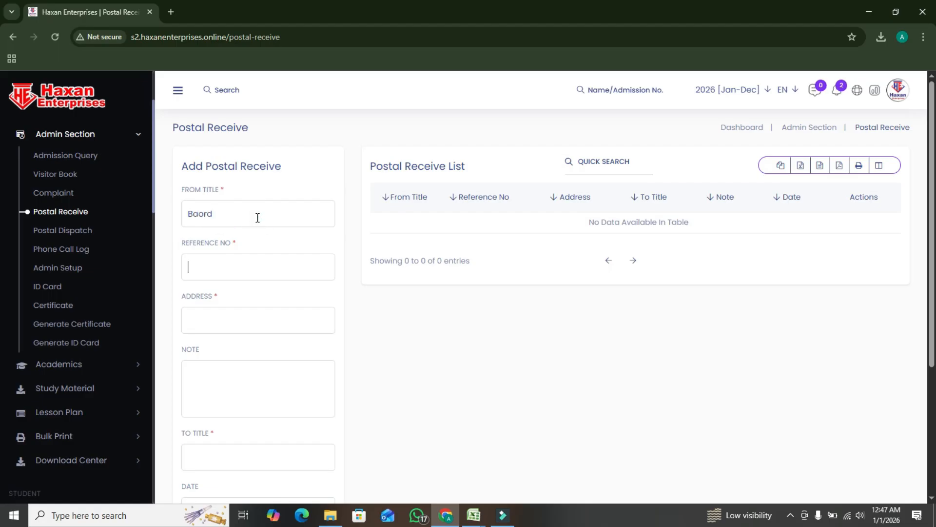
key(Tab)
text(00932)
key(Tab)
click(294, 458)
scroll(302, 439, down, 4)
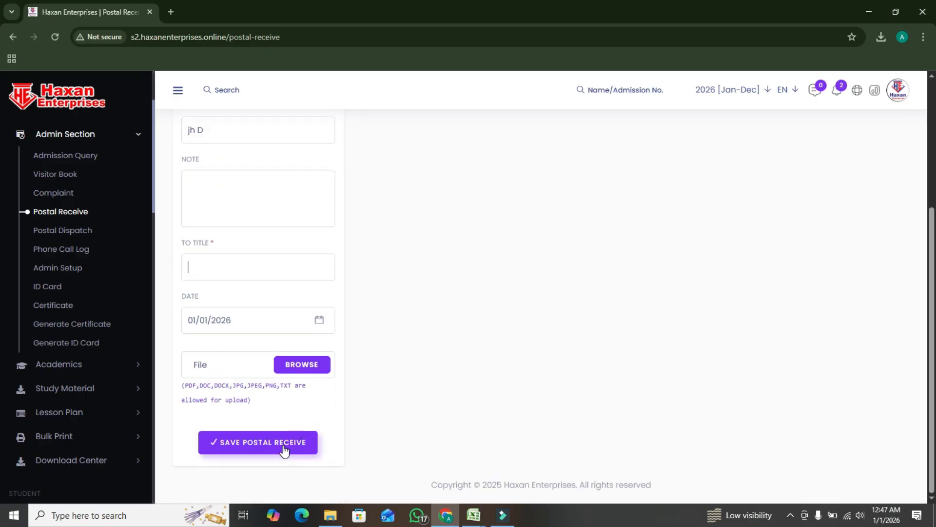
Open the Phone Call Log and examine the Add Phone Call fields, from name and phone to description and call type
click(69, 249)
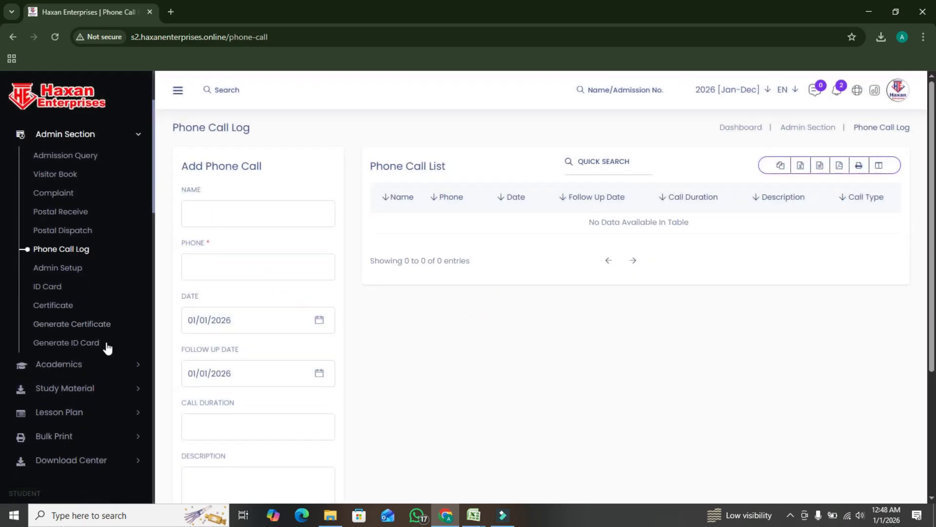
click(298, 217)
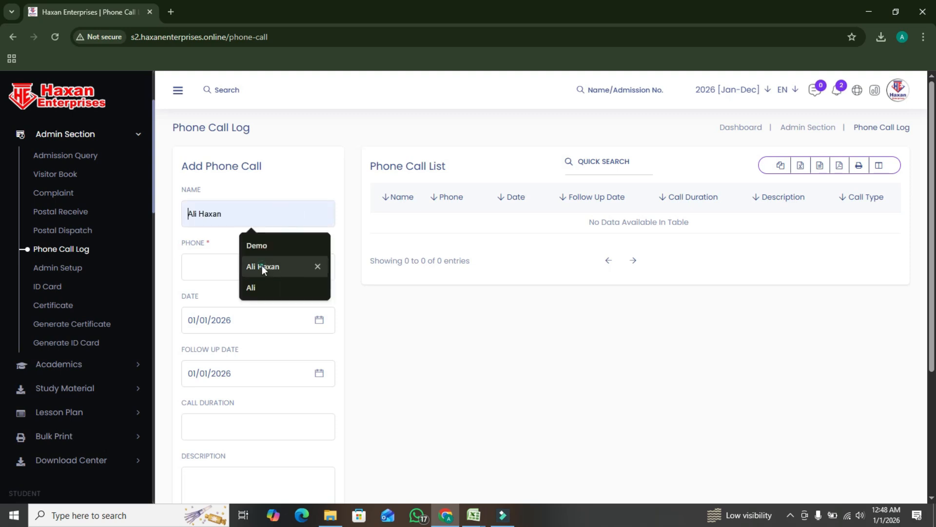
click(203, 271)
scroll(233, 336, down, 2)
click(225, 309)
click(227, 357)
scroll(249, 379, down, 2)
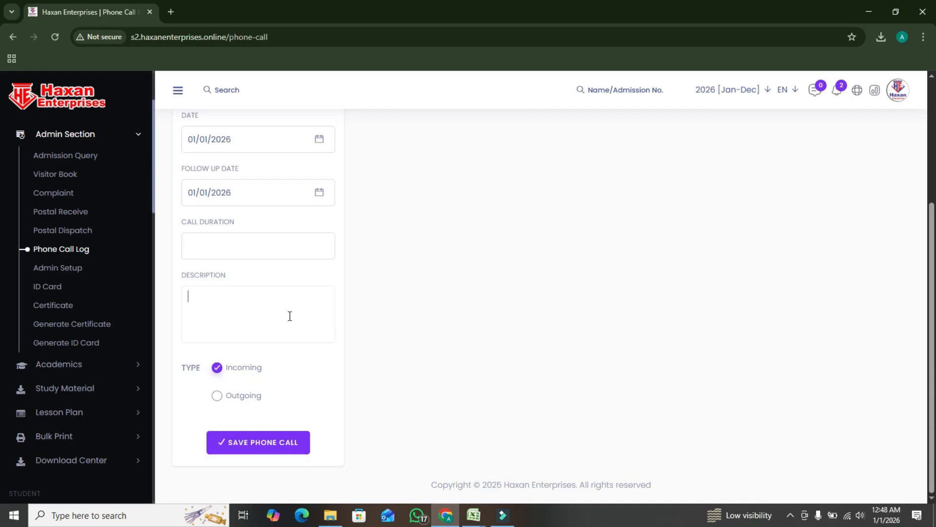
In Admin Setup, choose Purpose as the setup type and examine the other type choices and the name field
click(50, 269)
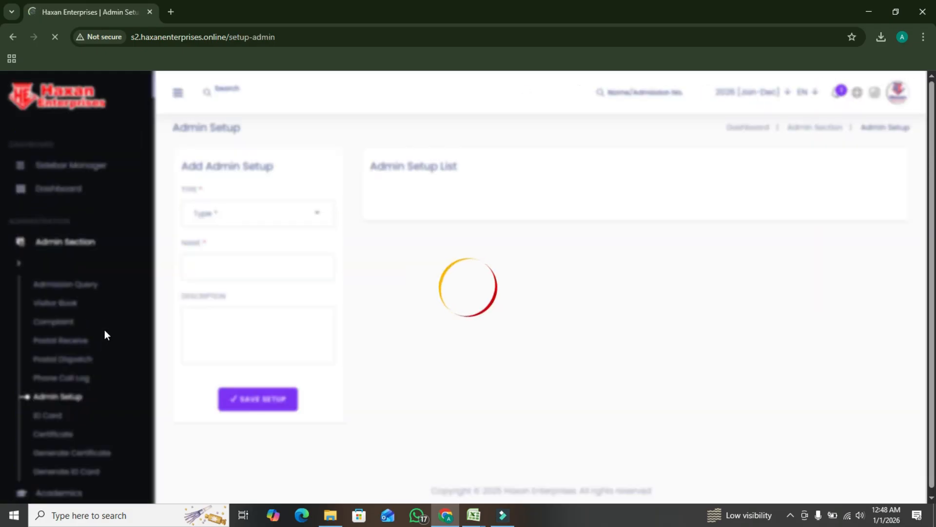
click(269, 218)
click(248, 298)
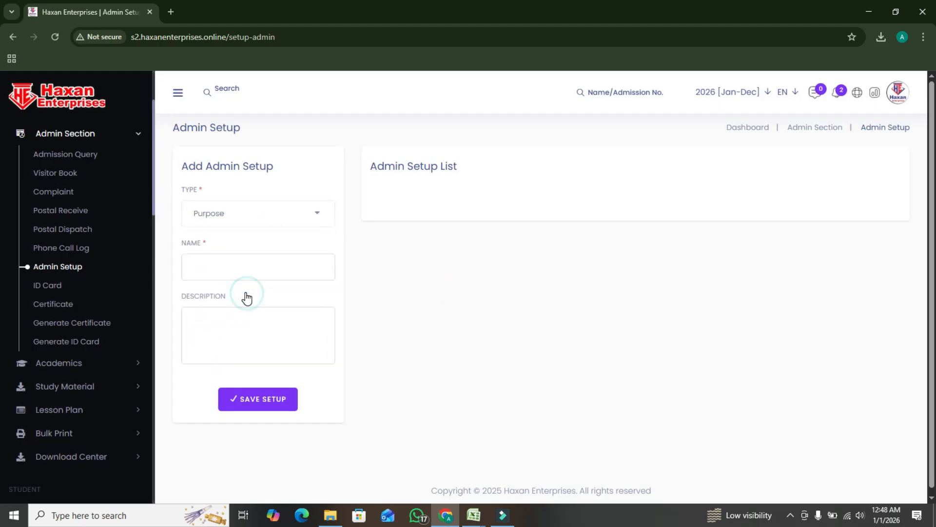
click(245, 274)
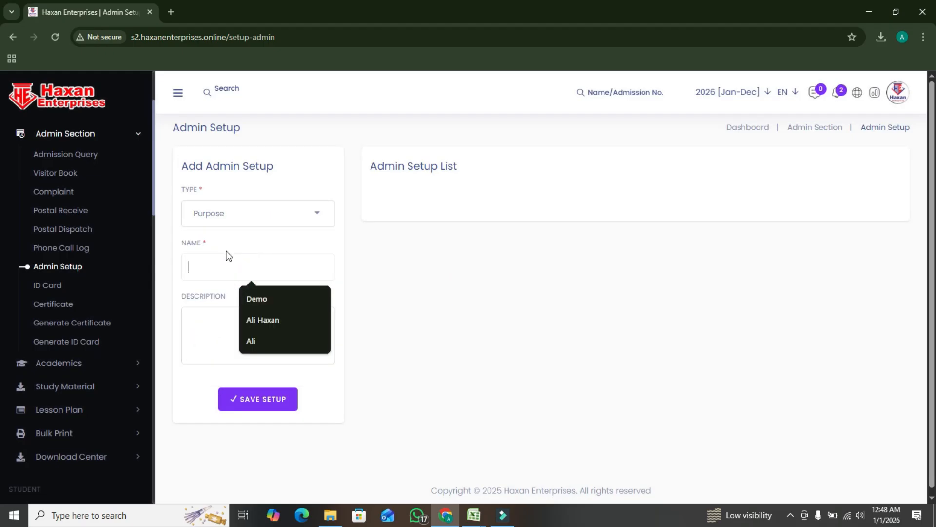
click(238, 222)
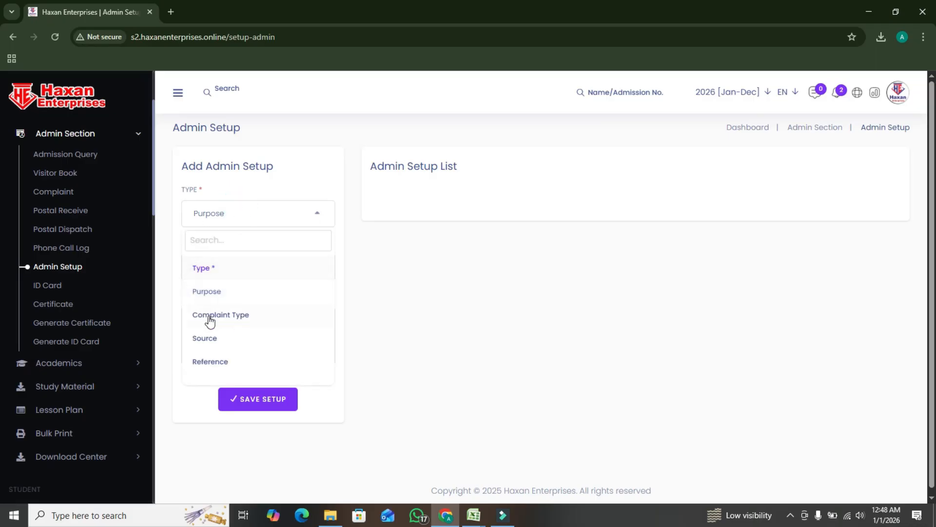
scroll(295, 307, down, 1)
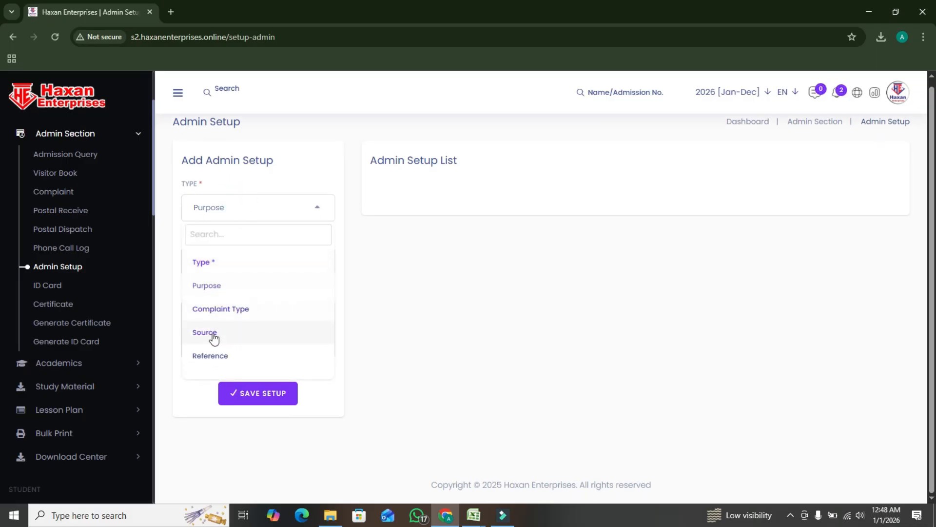
click(224, 293)
click(234, 264)
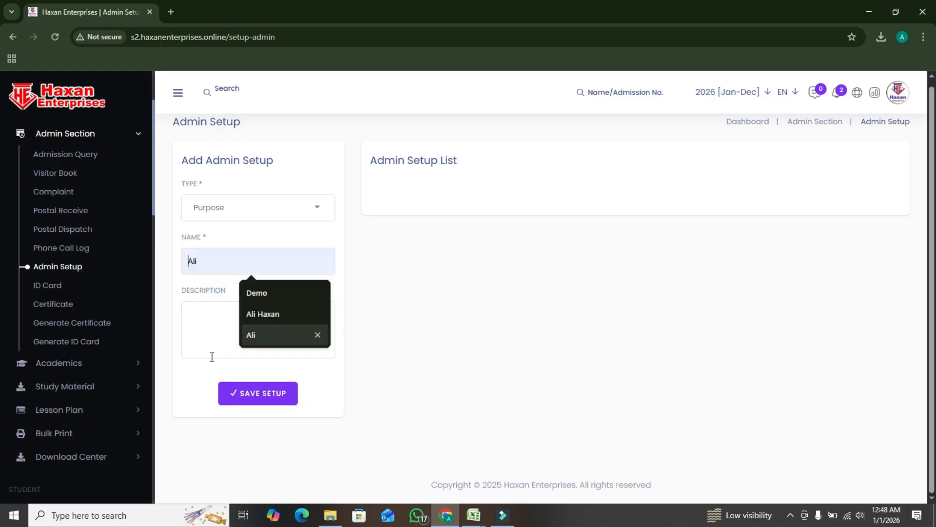
Start a new ID card in Admin Section and enter "Student Card" as its title
click(60, 290)
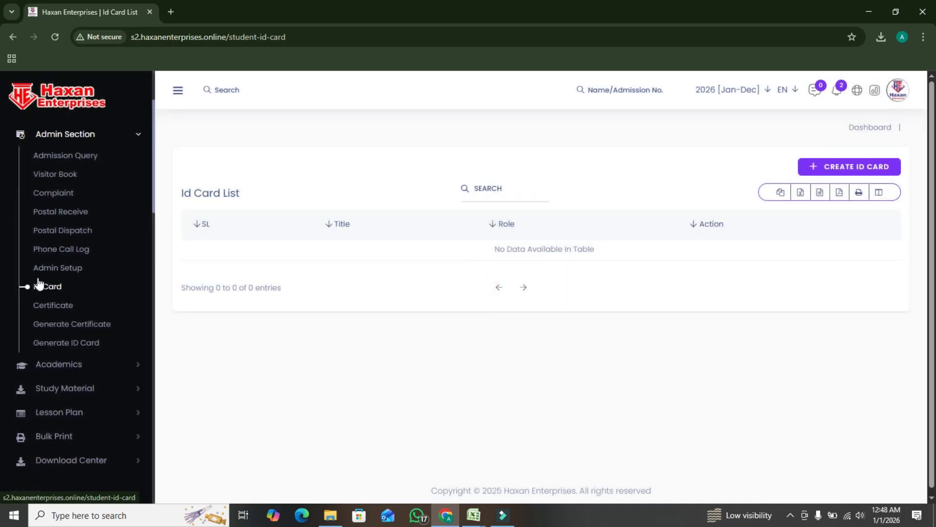
click(836, 166)
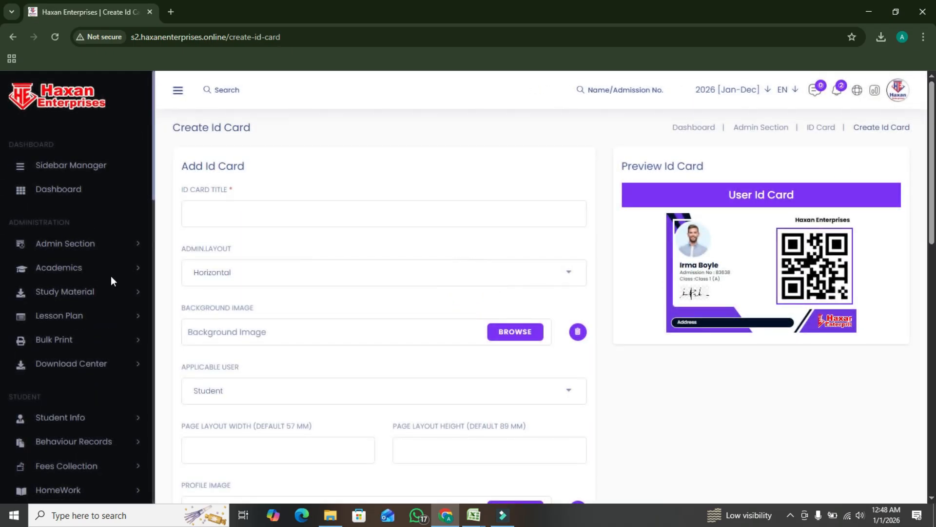
click(252, 209)
text(sTUD)
key(BackSpace)
key(BackSpace)
key(BackSpace)
key(BackSpace)
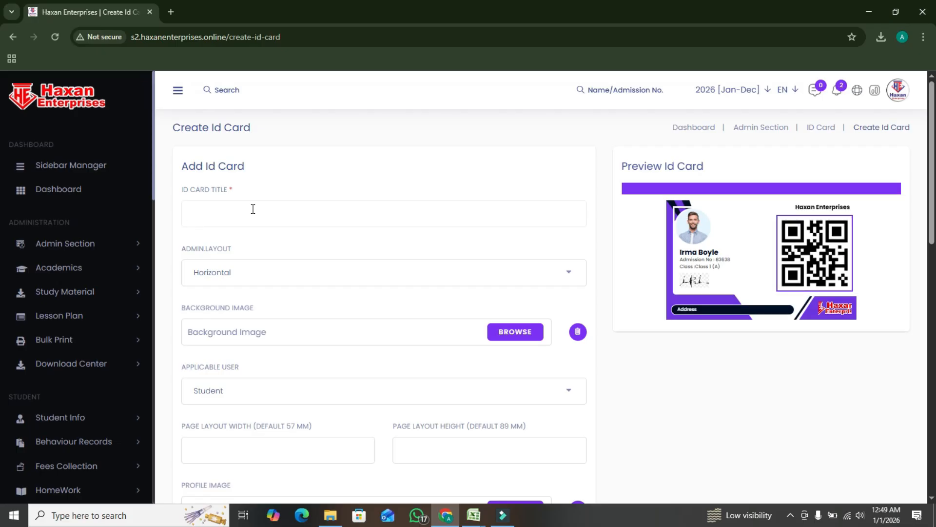
text(S)
text(dent Card)
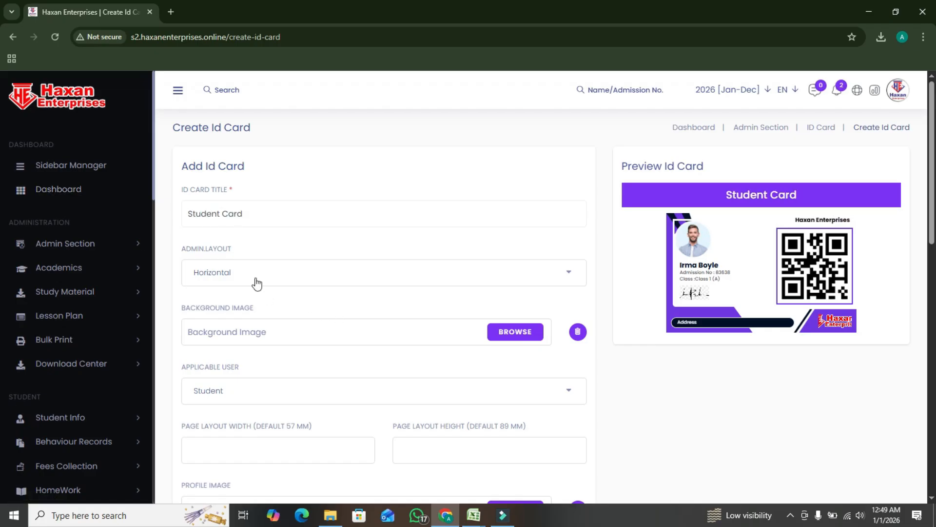
Set the ID card's admin layout to Vertical, leaving the background image empty
click(242, 271)
click(227, 347)
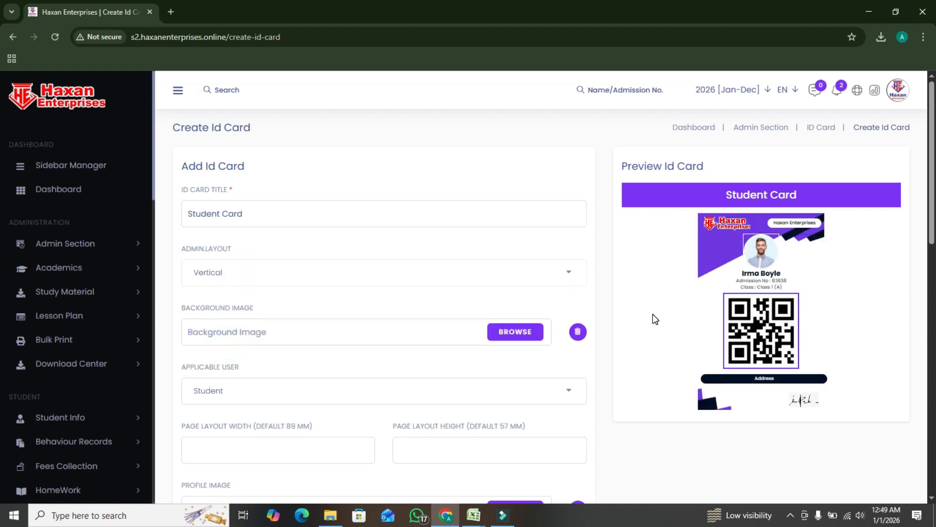
scroll(409, 288, down, 1)
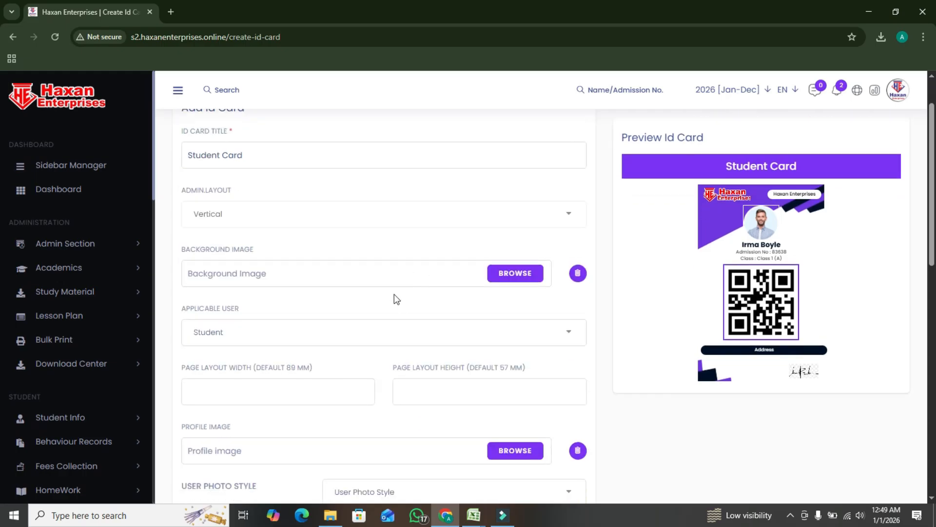
click(263, 278)
click(339, 268)
scroll(337, 277, down, 1)
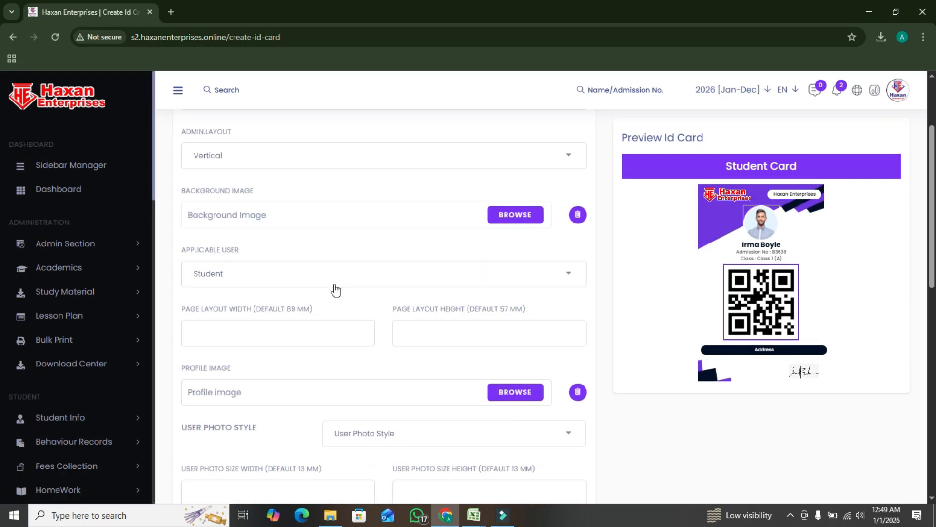
Choose Student as the applicable user and set the page layout to 89 mm wide and 57 mm high
click(269, 278)
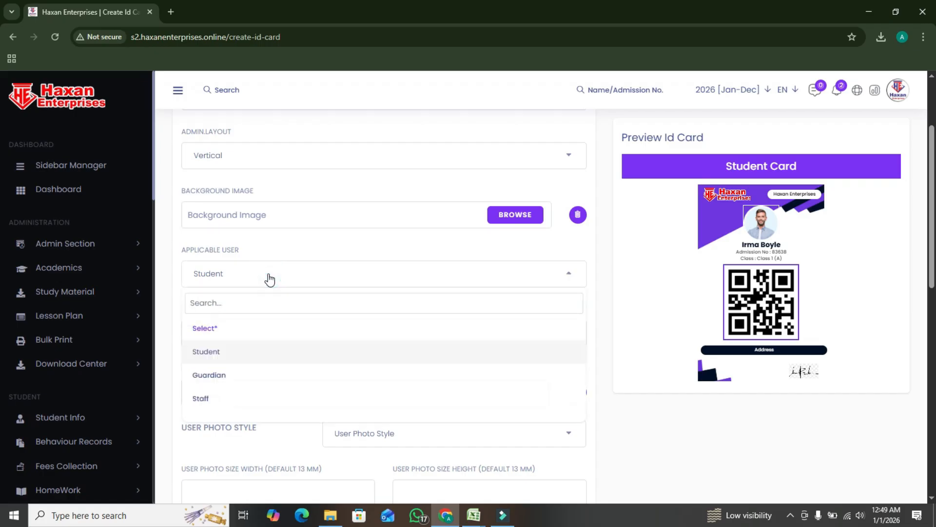
click(230, 353)
click(230, 338)
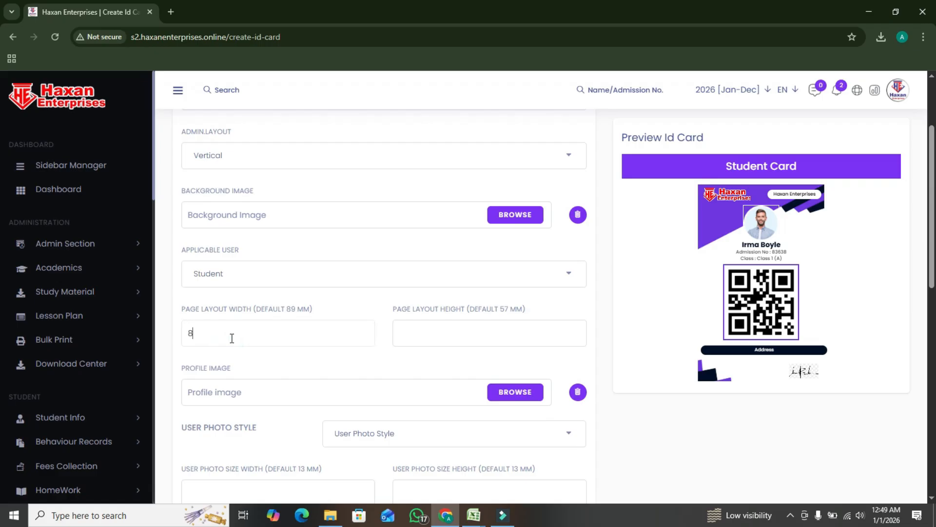
click(440, 335)
Try the Squre user photo style, and set the style to Round
scroll(411, 347, down, 3)
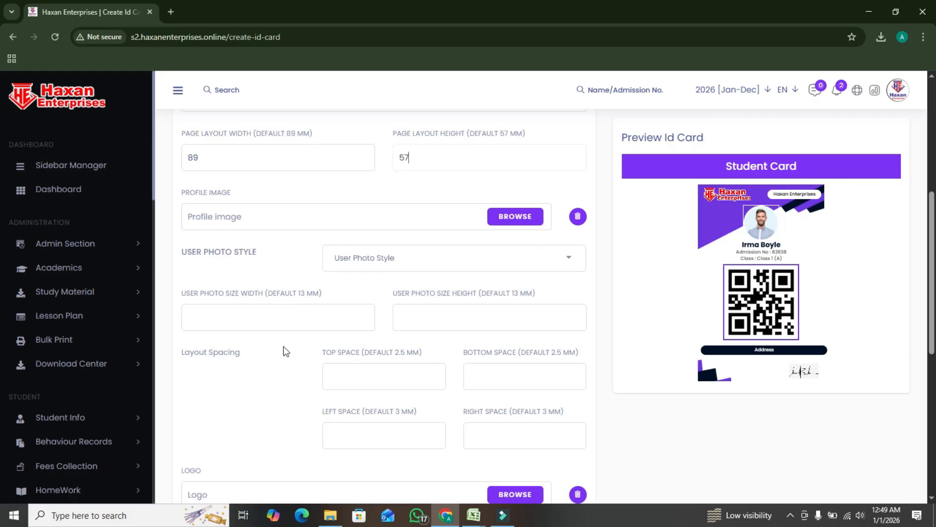
click(401, 267)
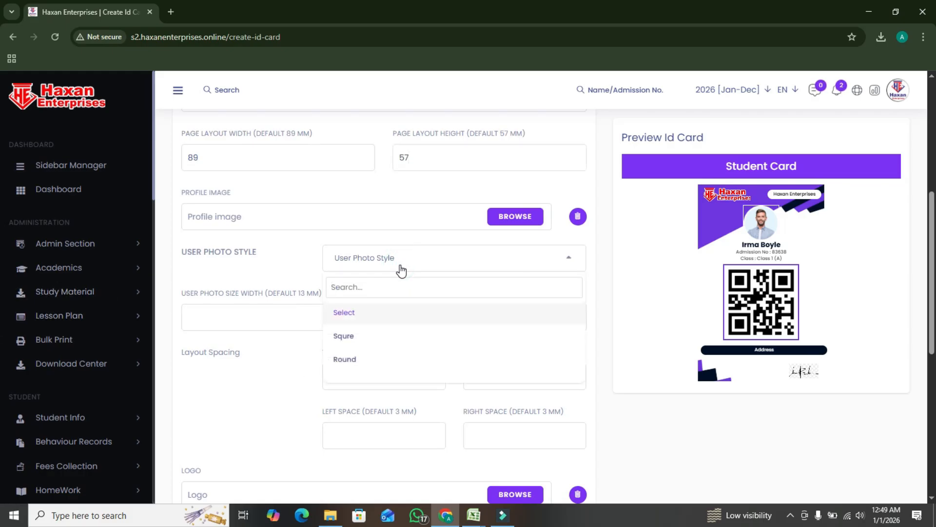
click(400, 267)
click(400, 267)
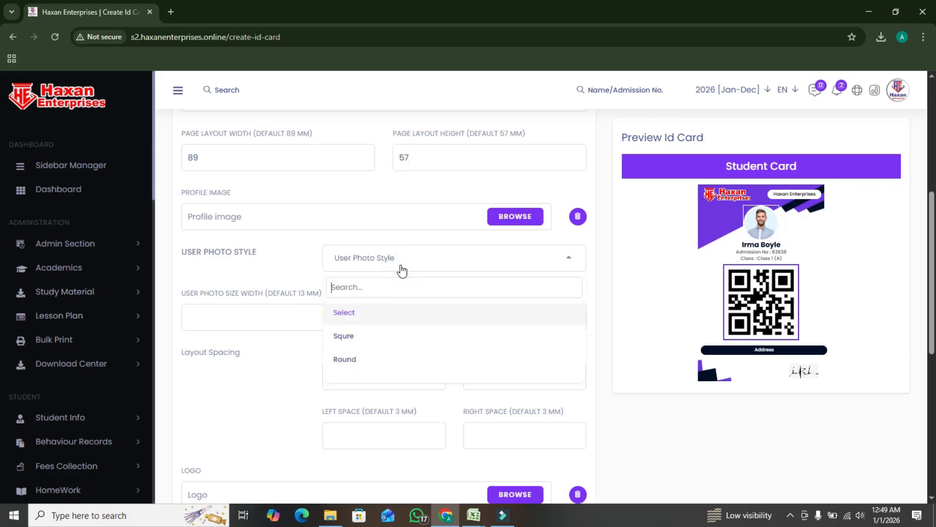
click(362, 340)
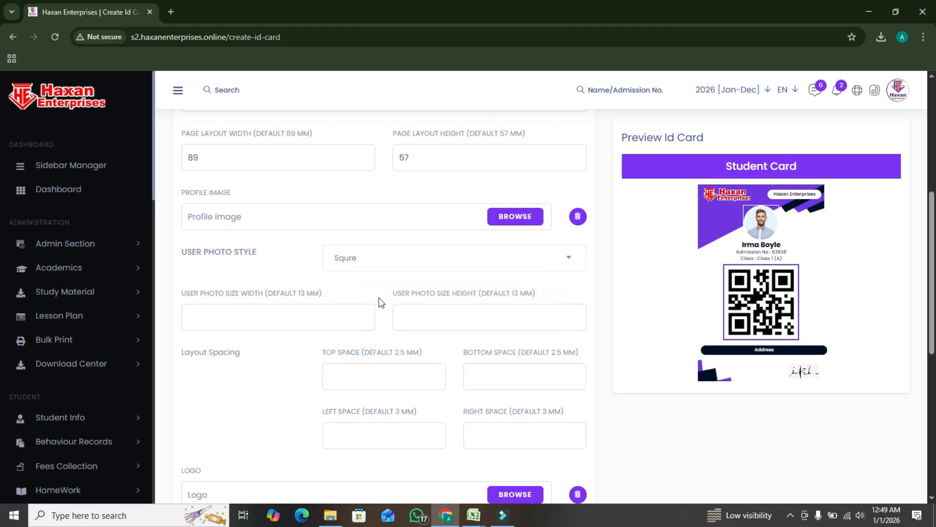
click(397, 260)
click(349, 359)
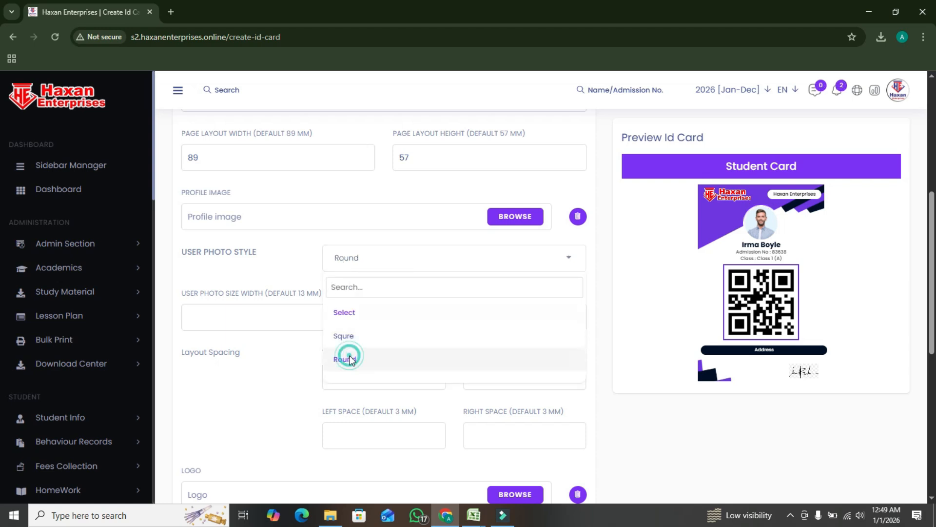
Set the user photo size to 13 mm wide and 13 mm high
click(322, 310)
text(13)
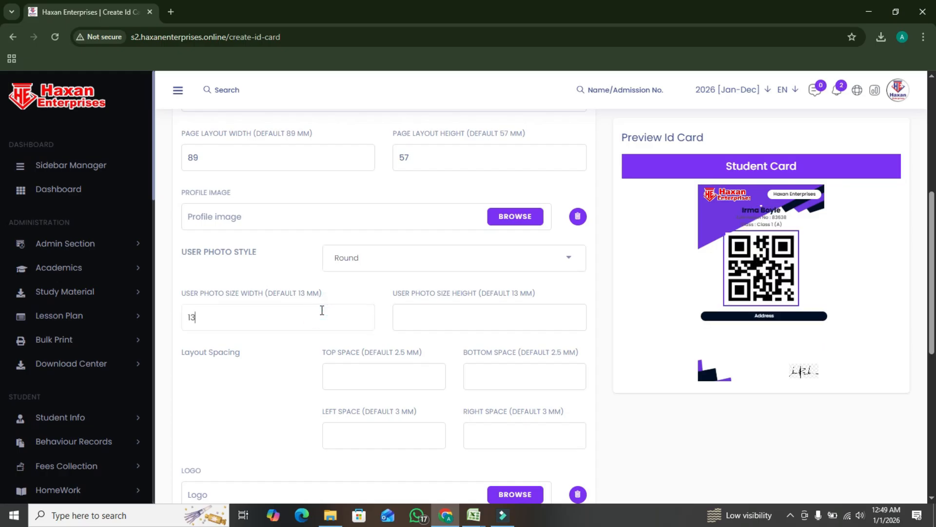
click(444, 319)
text(12)
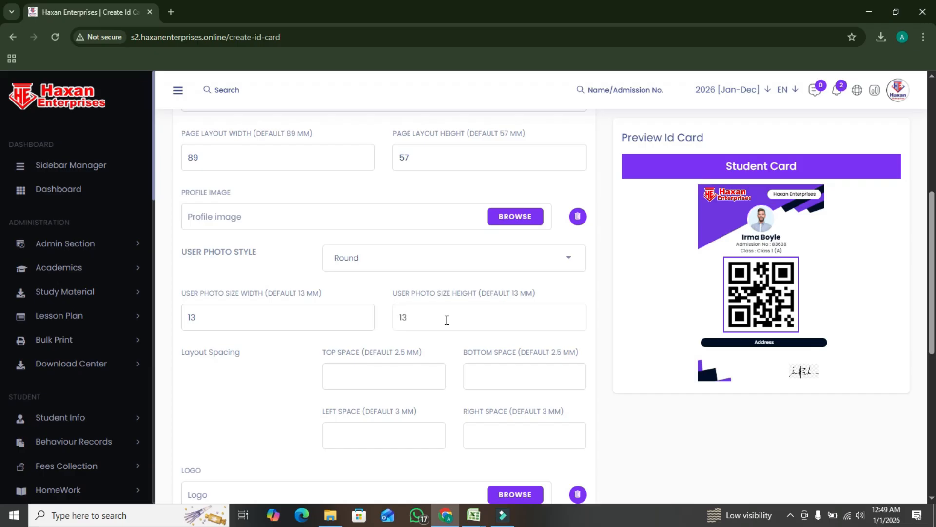
Set the layout spacing to 2.5 mm at top and bottom and 3 mm at left and right
scroll(339, 323, down, 1)
click(388, 314)
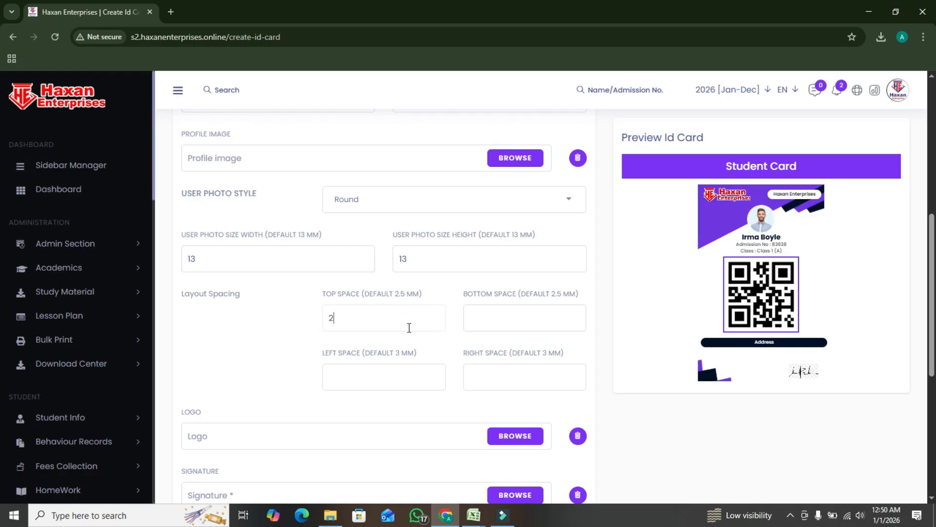
double_click(384, 317)
click(538, 304)
text(2.5)
click(402, 379)
text(3)
click(519, 378)
text(3)
Review the logo, signature and displayed-field options, keep every field set to Yes, and save the ID card
scroll(527, 331, down, 2)
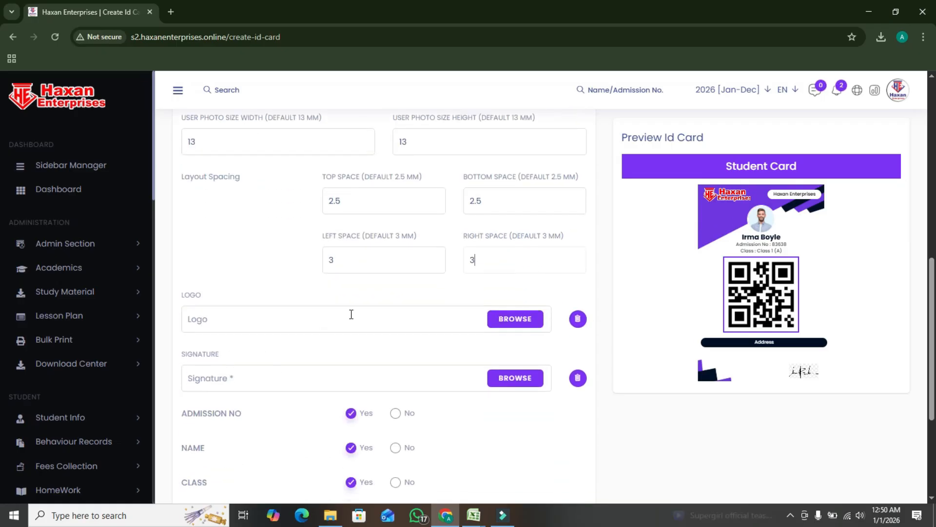
scroll(351, 314, down, 2)
scroll(242, 364, down, 2)
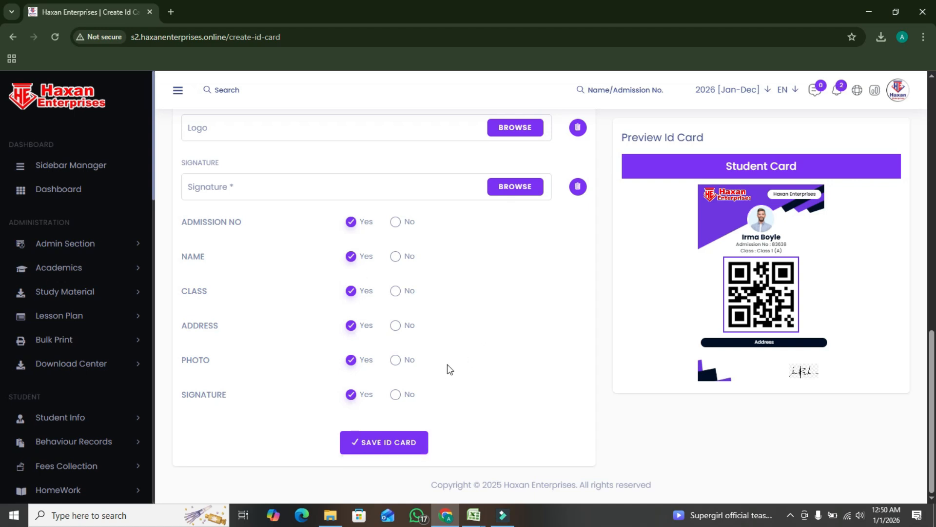
click(390, 447)
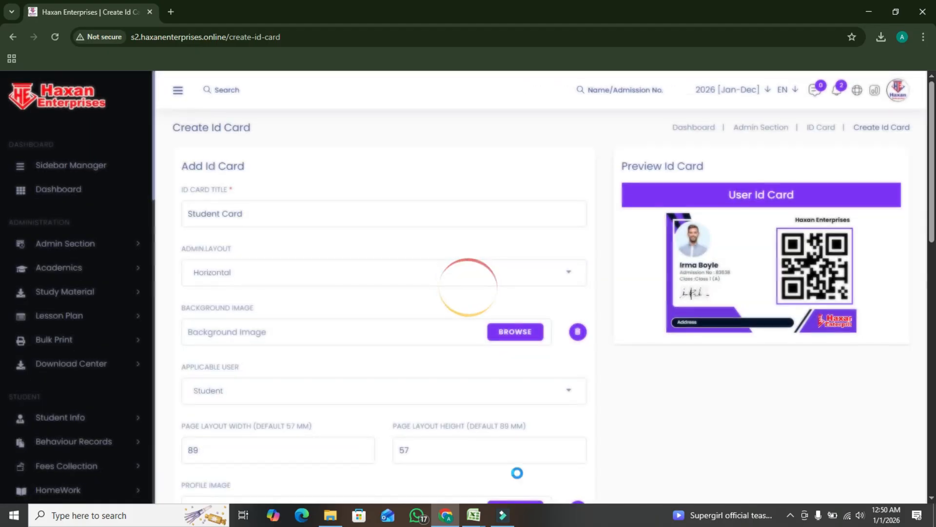
Open the Certificate page in Admin Section
scroll(21, 303, down, 3)
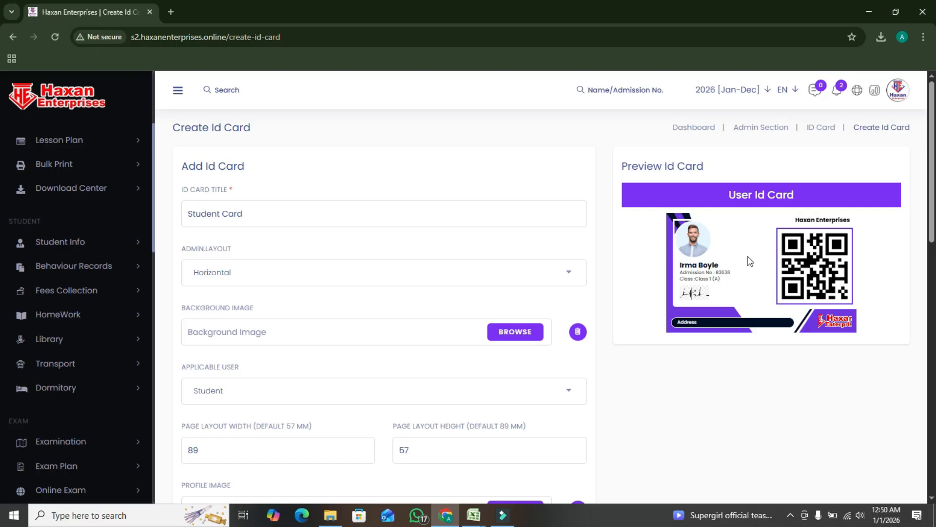
scroll(73, 266, up, 3)
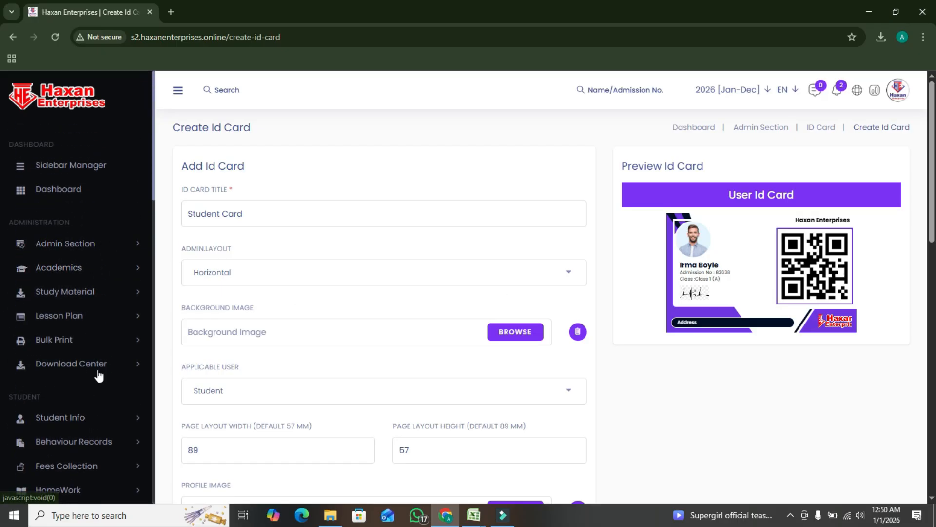
click(104, 250)
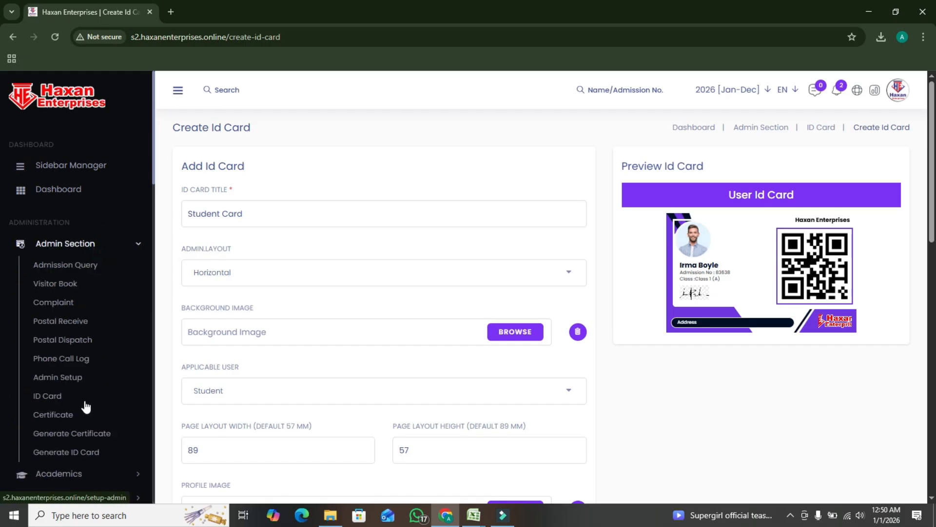
scroll(95, 441, down, 1)
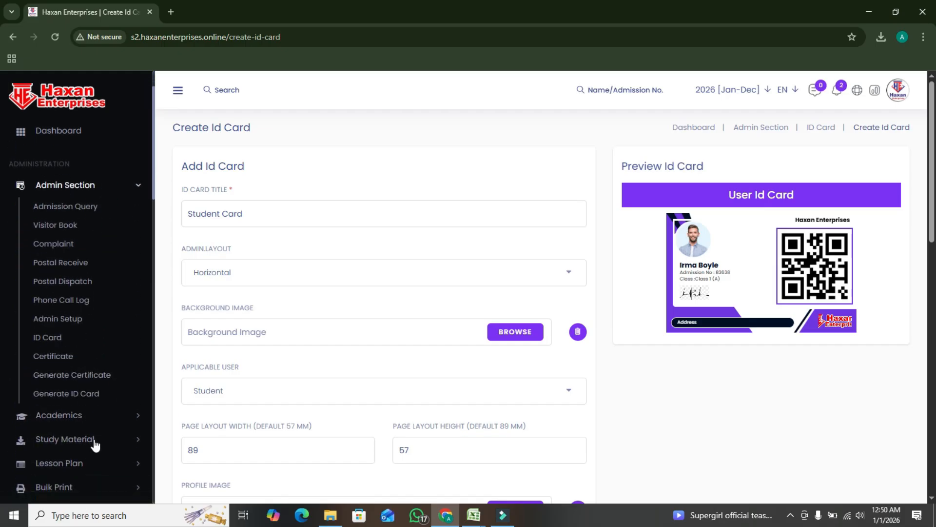
click(83, 380)
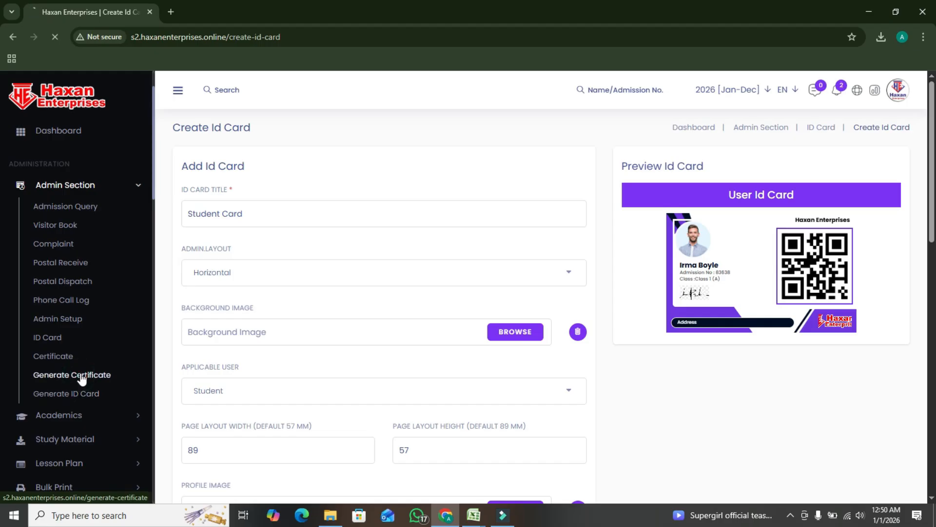
click(66, 359)
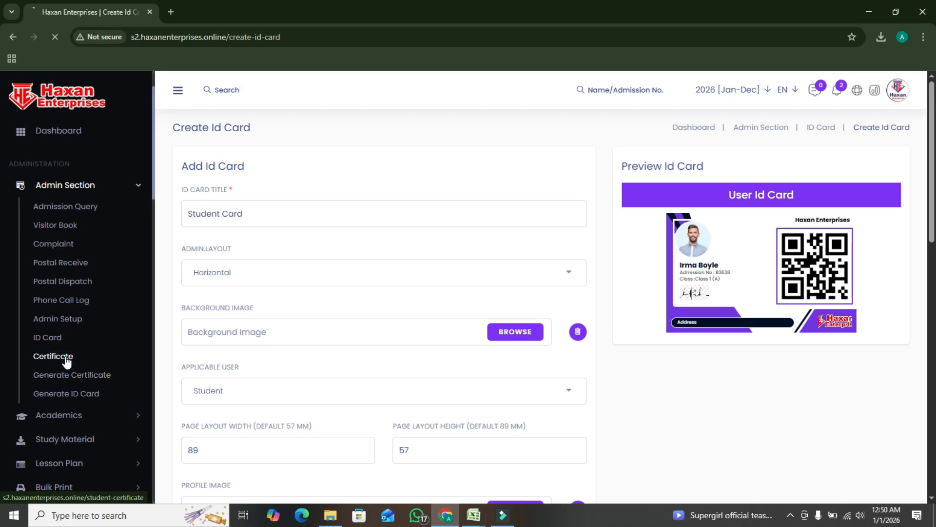
click(132, 189)
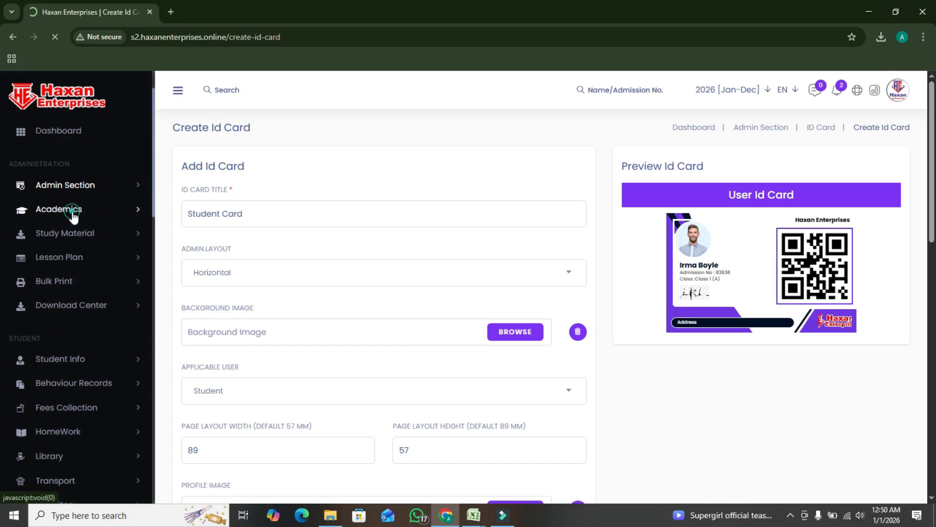
click(73, 215)
click(80, 233)
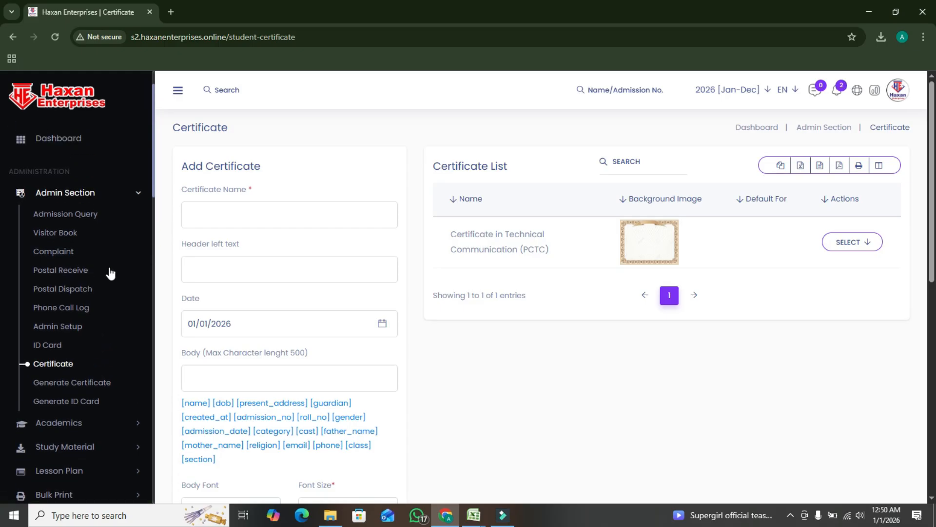
Open the Optional Subject page in Academics
click(128, 192)
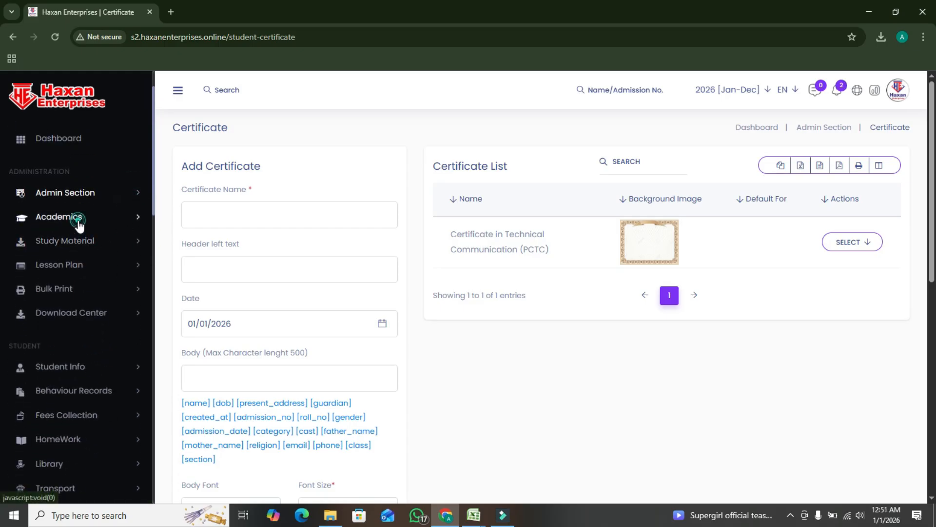
click(74, 218)
click(73, 245)
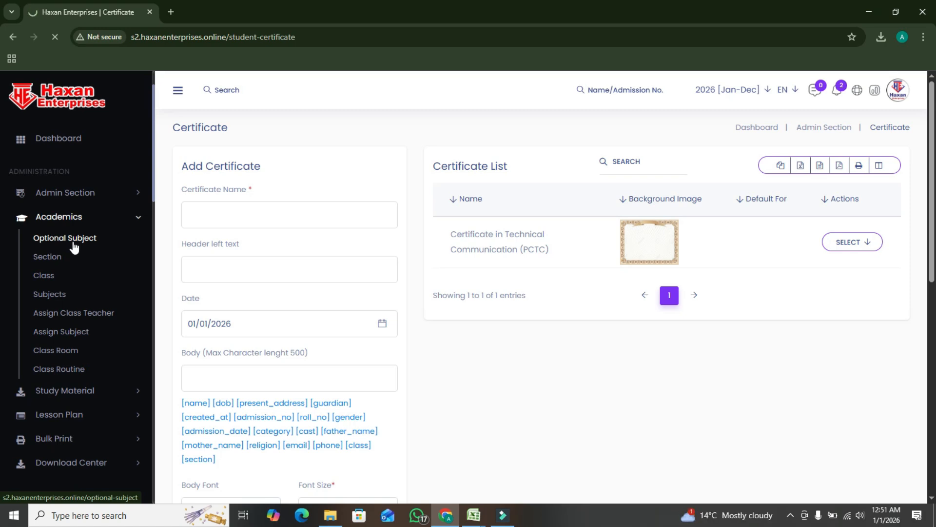
click(74, 248)
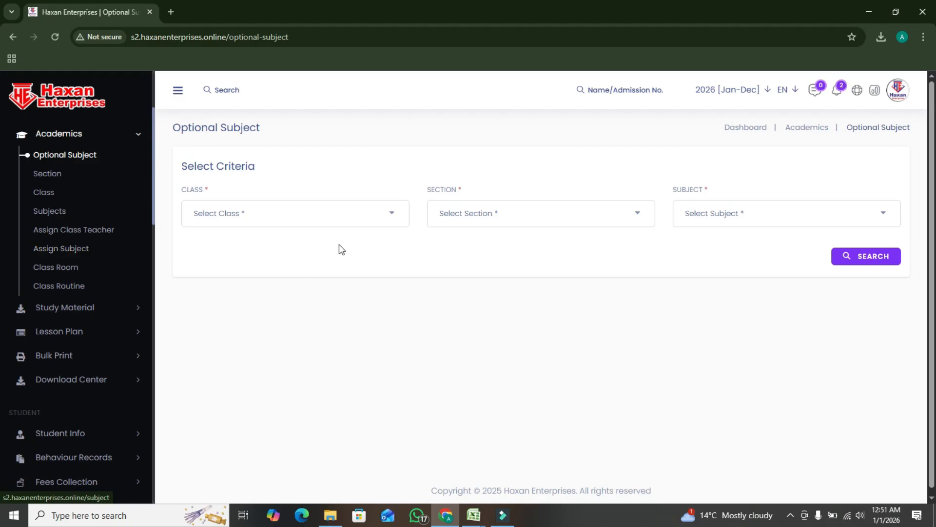
In the Optional Subject criteria, select class F.S.C P-1(ENG) and section A, and check the available subject choices
click(293, 212)
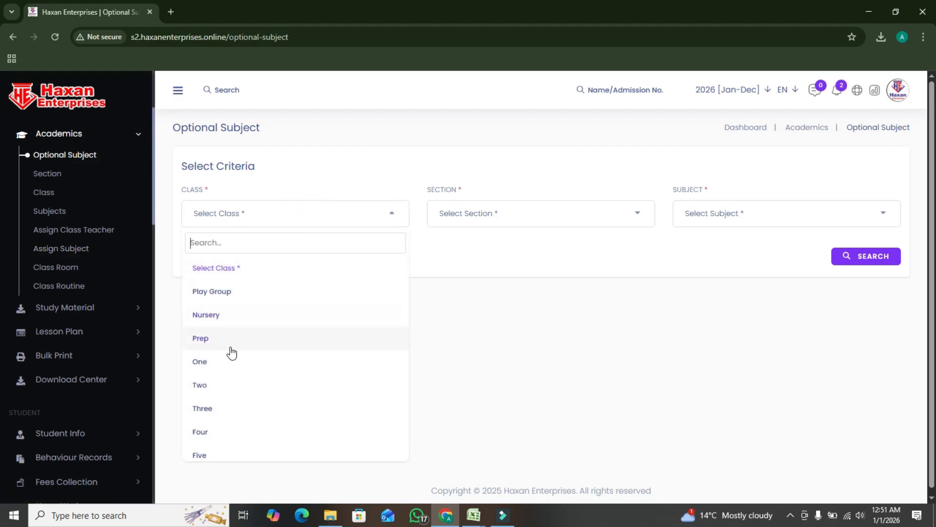
scroll(271, 451, down, 8)
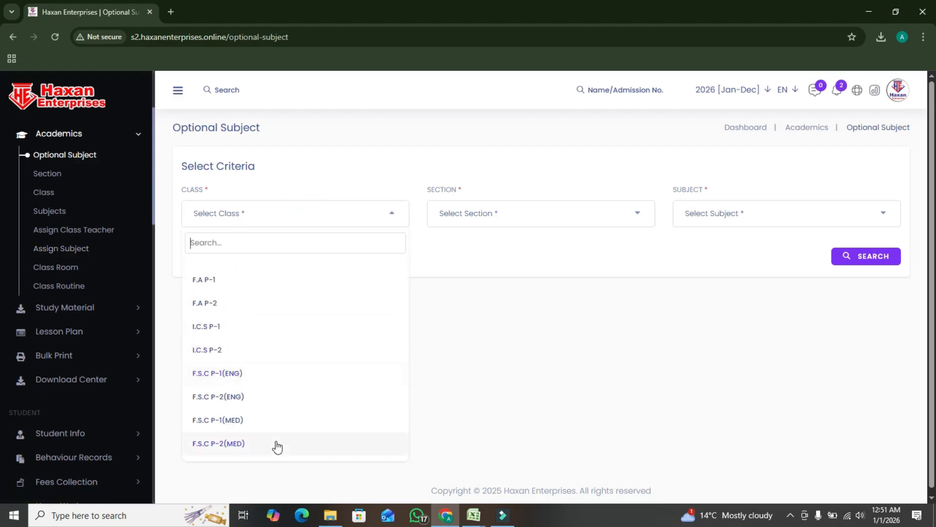
click(245, 371)
click(507, 209)
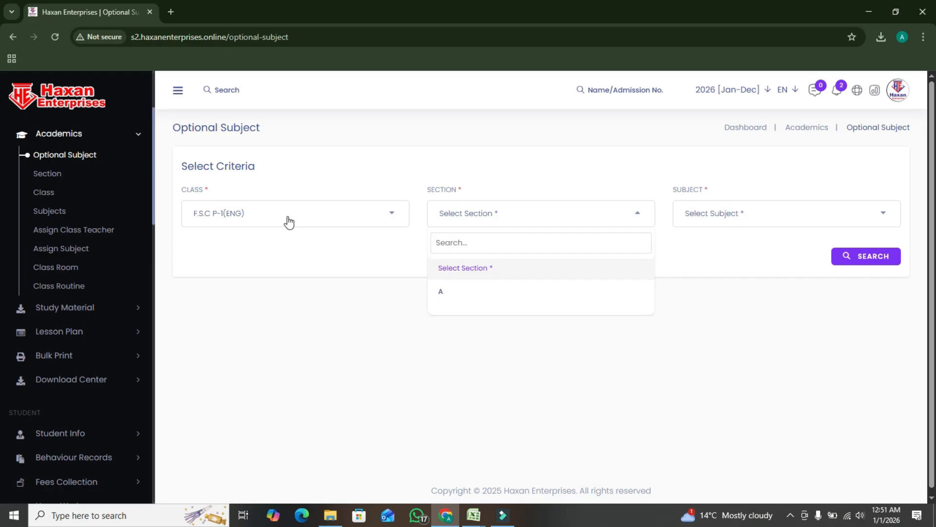
click(441, 289)
click(730, 222)
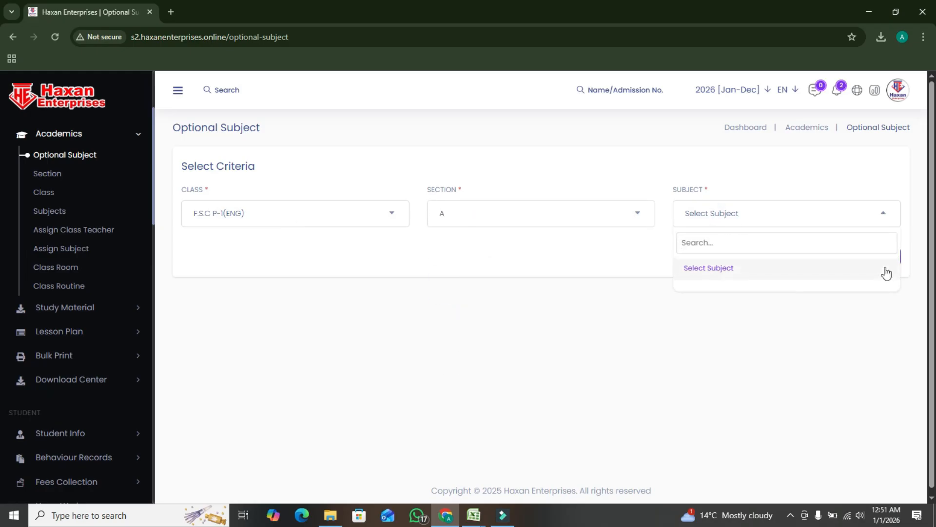
click(553, 254)
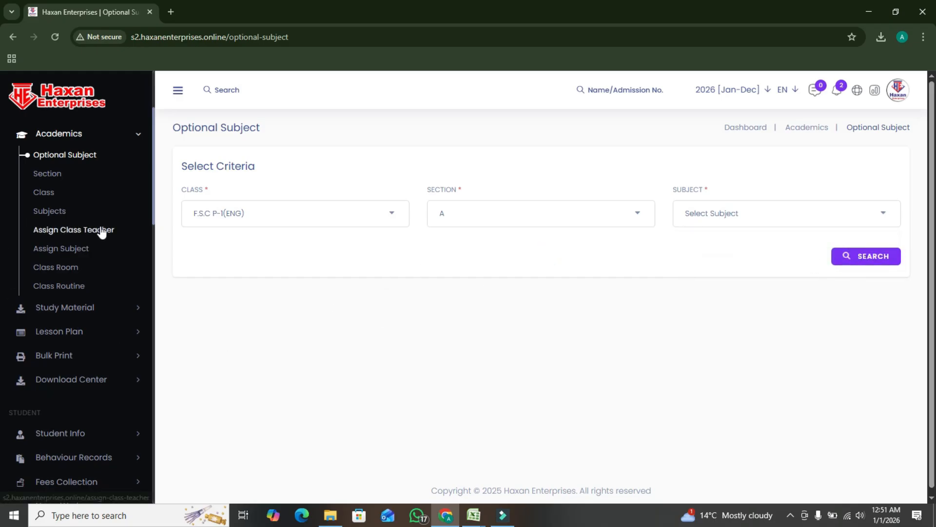
Open the Section page in Academics and add a section named B
click(52, 176)
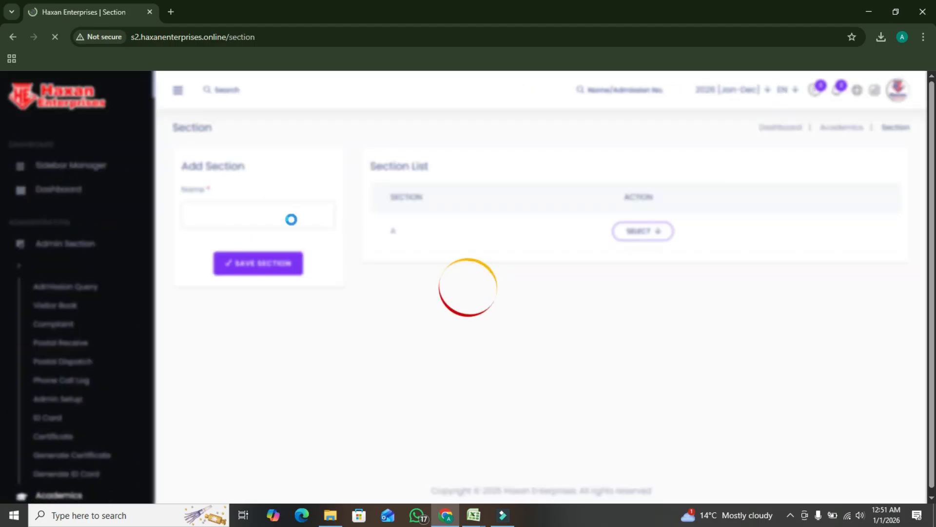
click(230, 217)
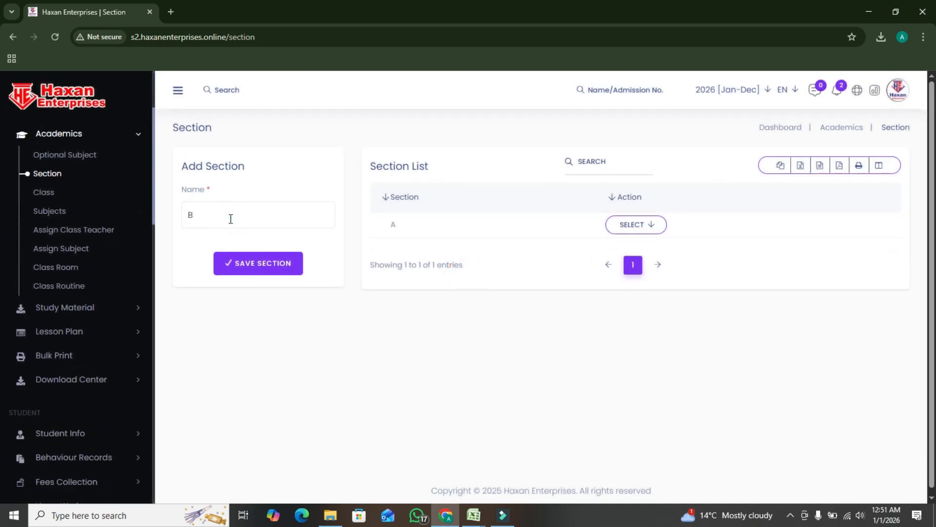
click(285, 268)
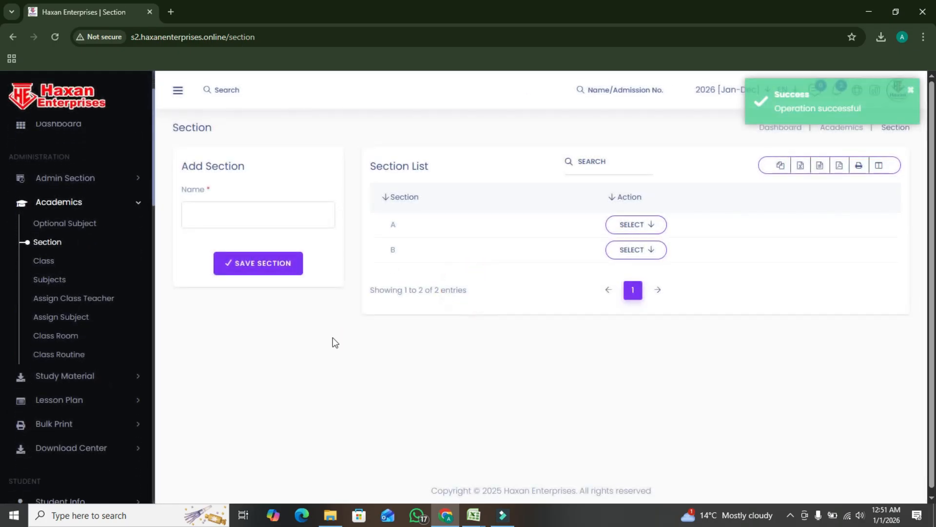
On the Academics Class page, add a class named Class 12th with pass mark 0 and sections A and B
click(44, 192)
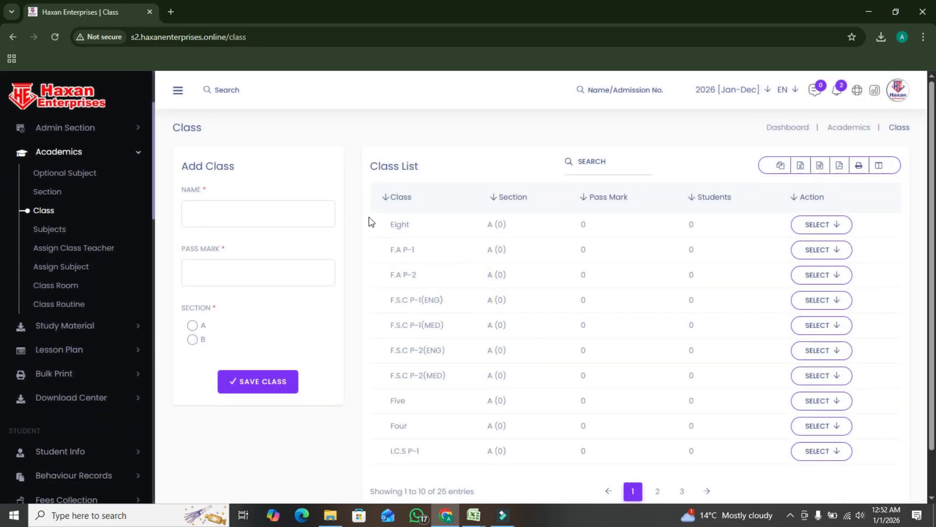
click(284, 216)
text(Class 12th)
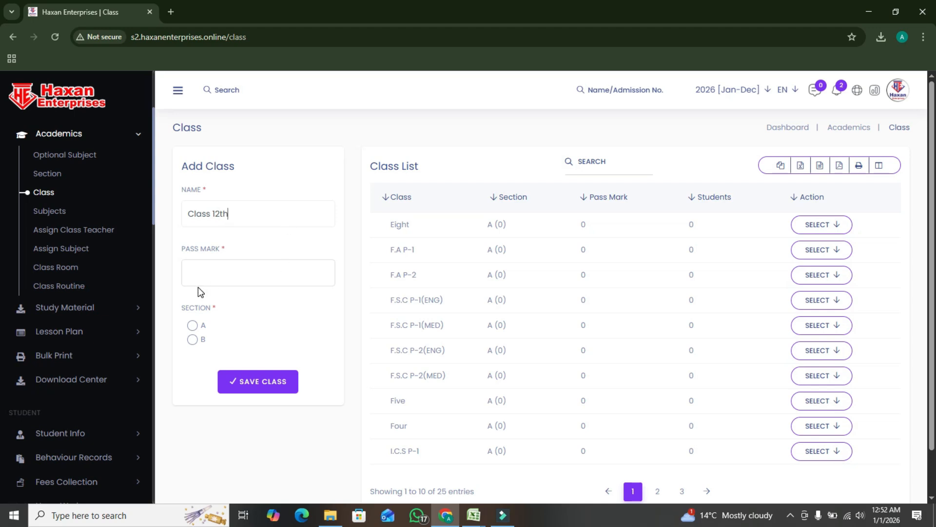
click(192, 325)
click(193, 340)
click(232, 258)
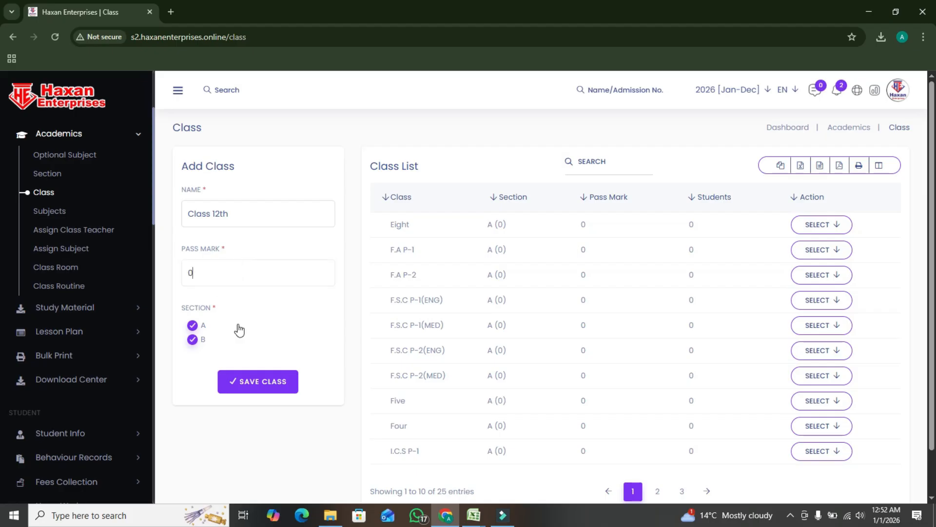
click(247, 378)
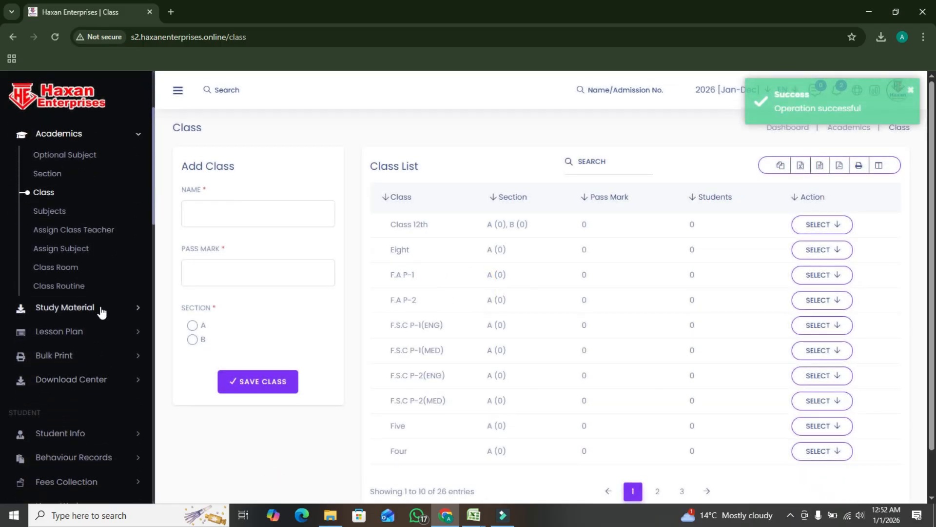
On the Subjects page, add the Theory subject math with subject code 12 and pass mark 33
click(54, 215)
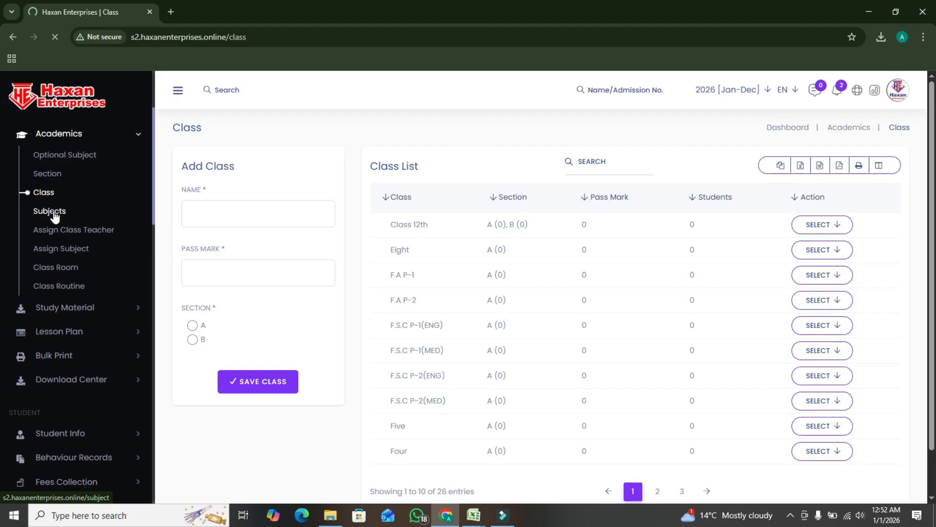
click(234, 218)
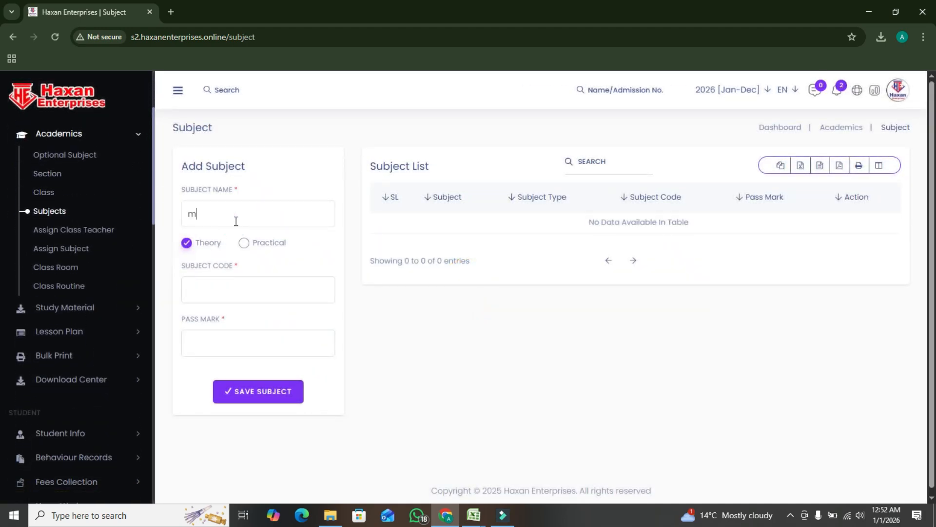
click(254, 279)
click(236, 349)
text(12)
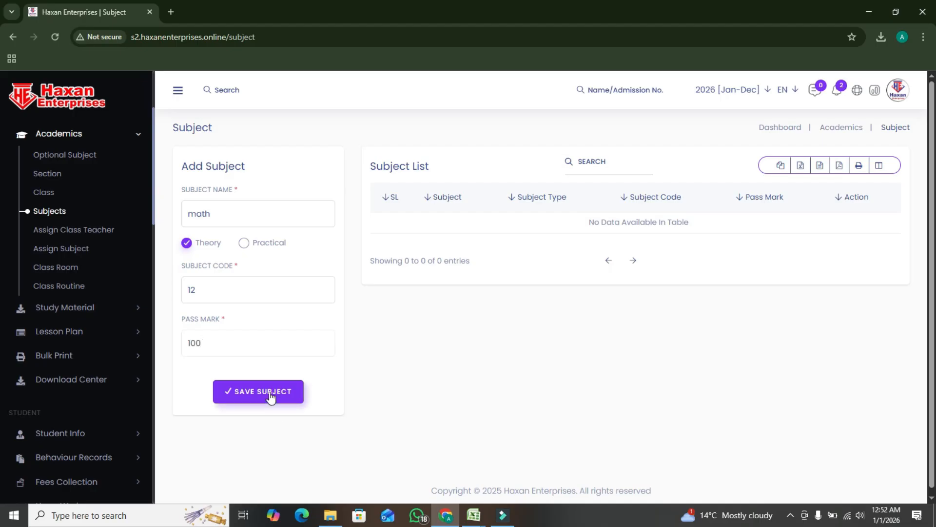
text(33)
click(273, 393)
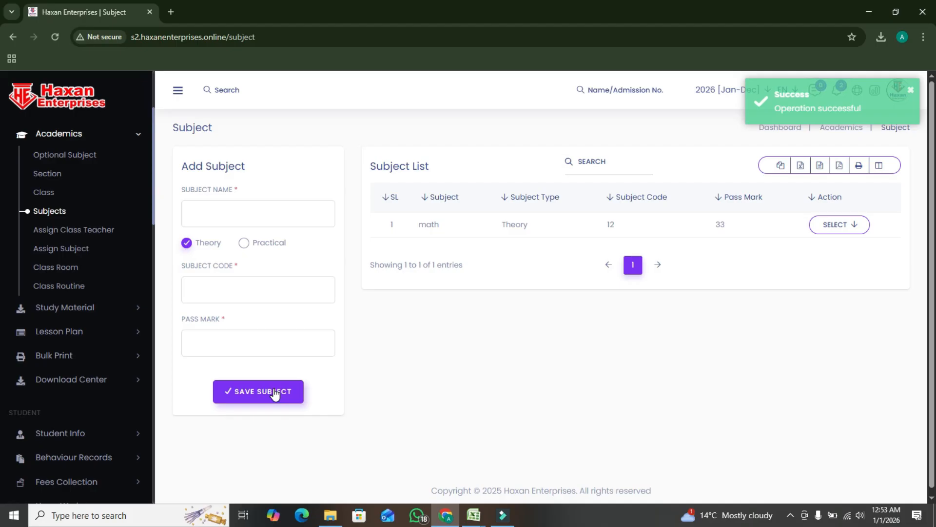
Add the Theory subject English with subject code 1213 and pass mark 33
click(263, 218)
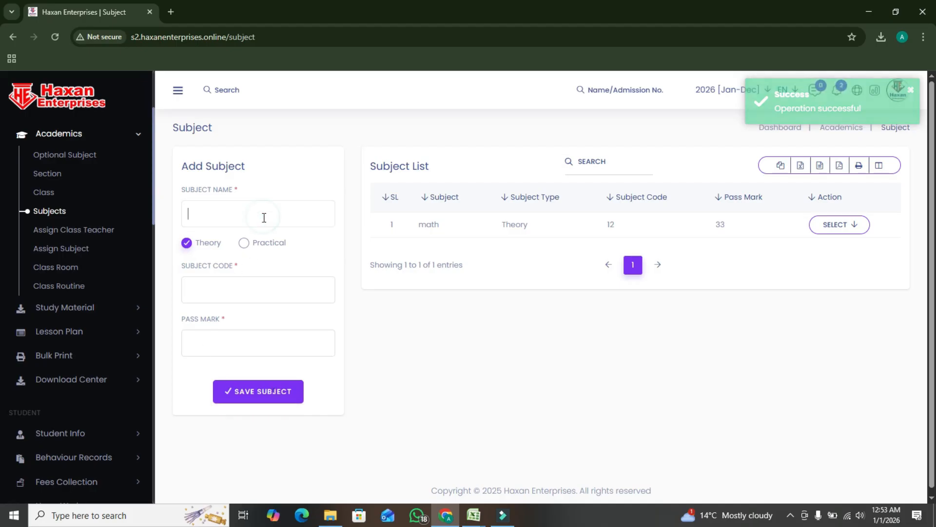
text(English)
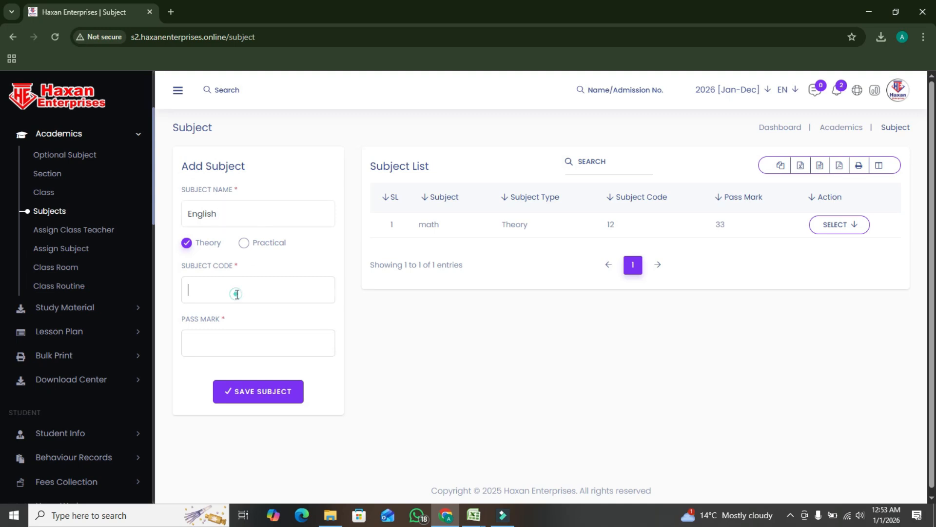
text(1213)
click(229, 351)
text(33)
click(266, 391)
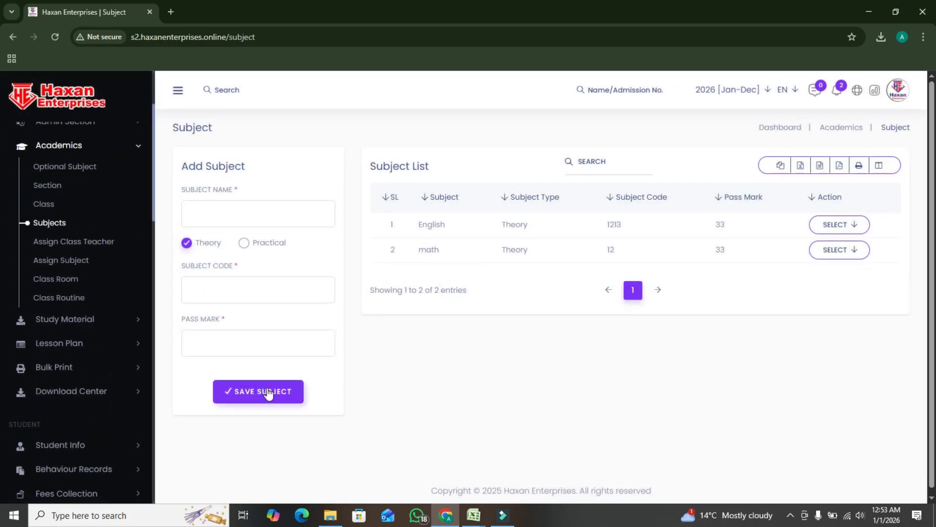
On the Assign Class Teacher page, select class Nursery and section A, and check the teacher choices
click(90, 235)
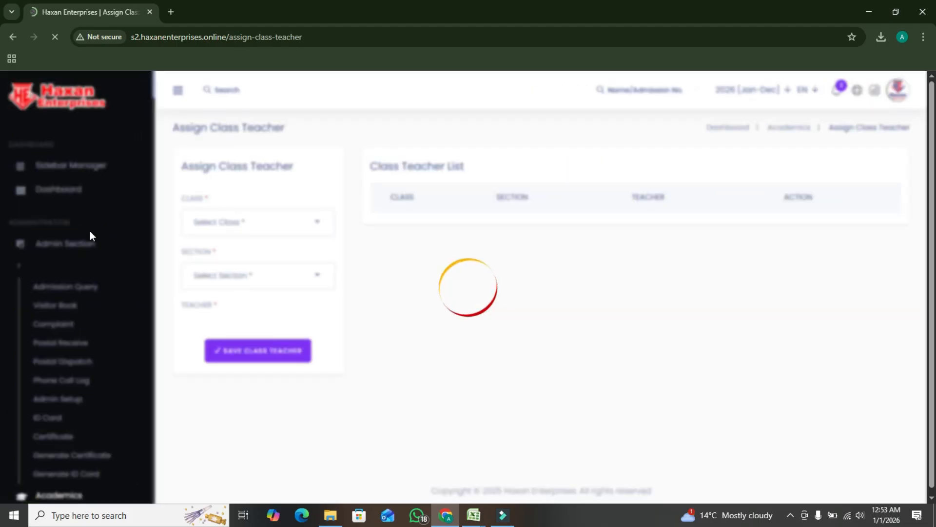
click(306, 220)
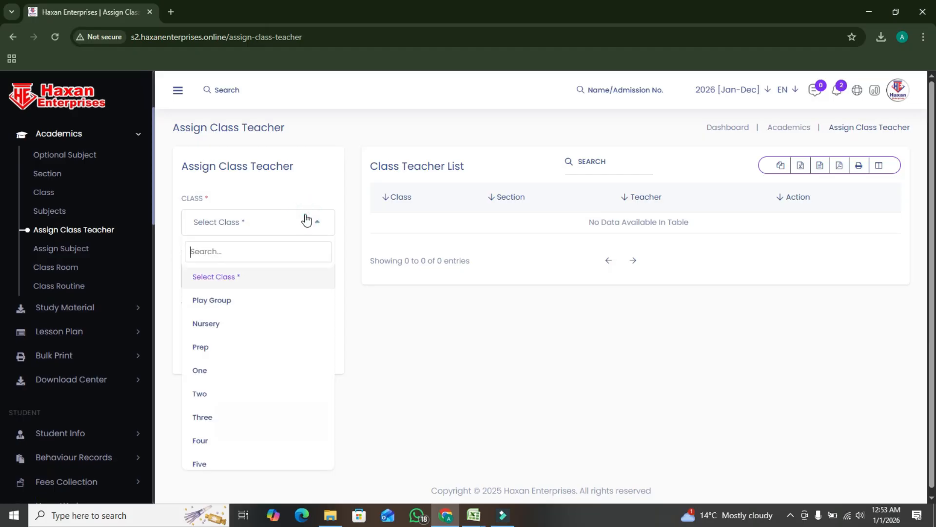
click(223, 325)
click(246, 276)
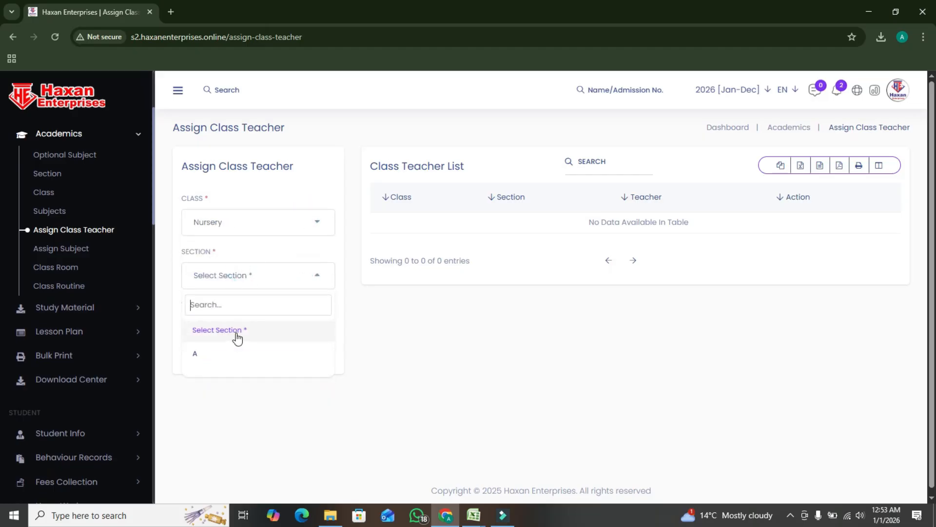
click(213, 355)
click(214, 307)
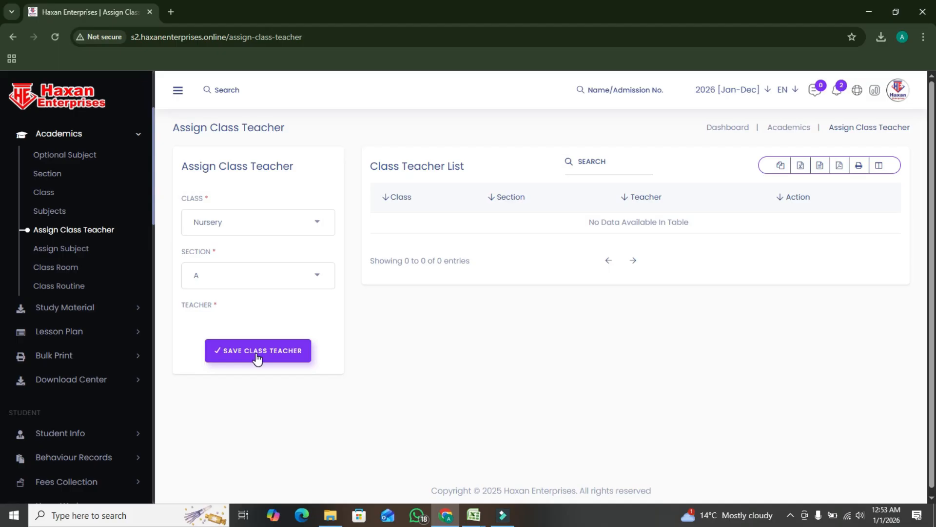
On the Assign Subject page, start a new subject assignment and search for class Play Group, section A
click(78, 253)
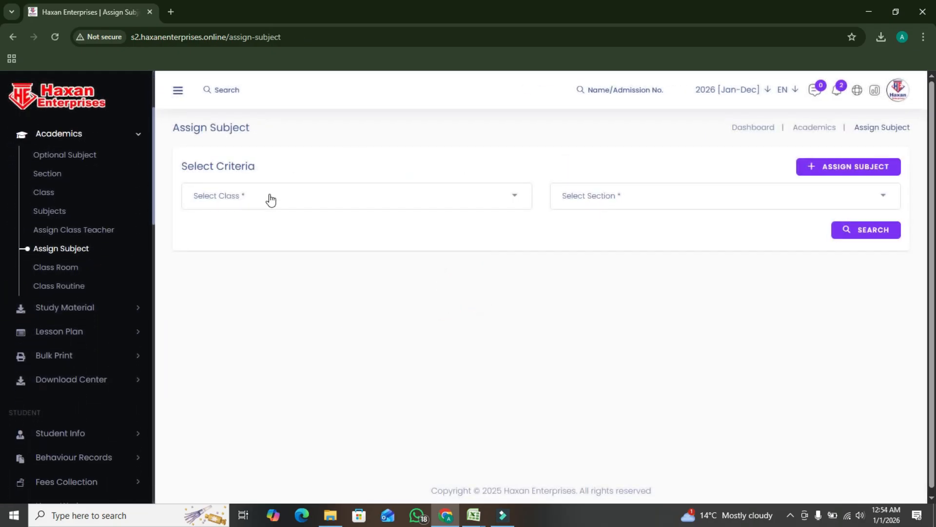
click(269, 197)
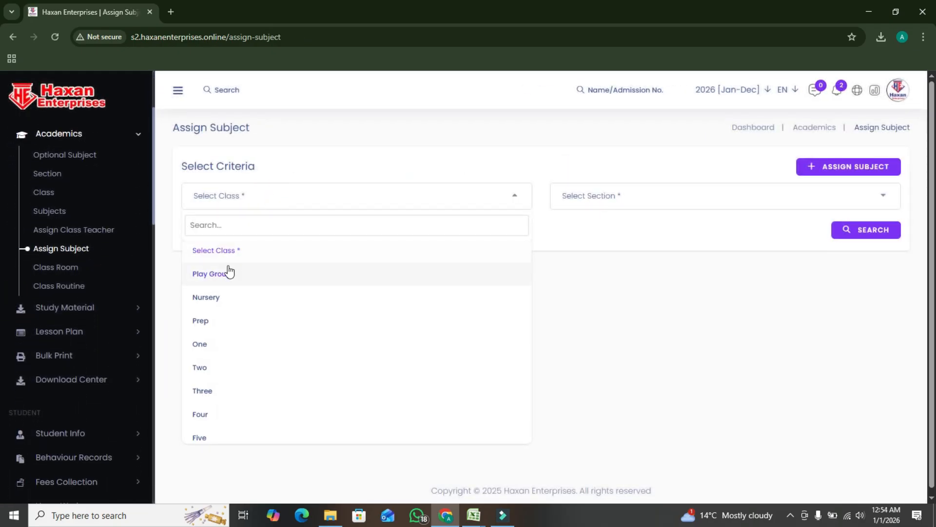
click(874, 174)
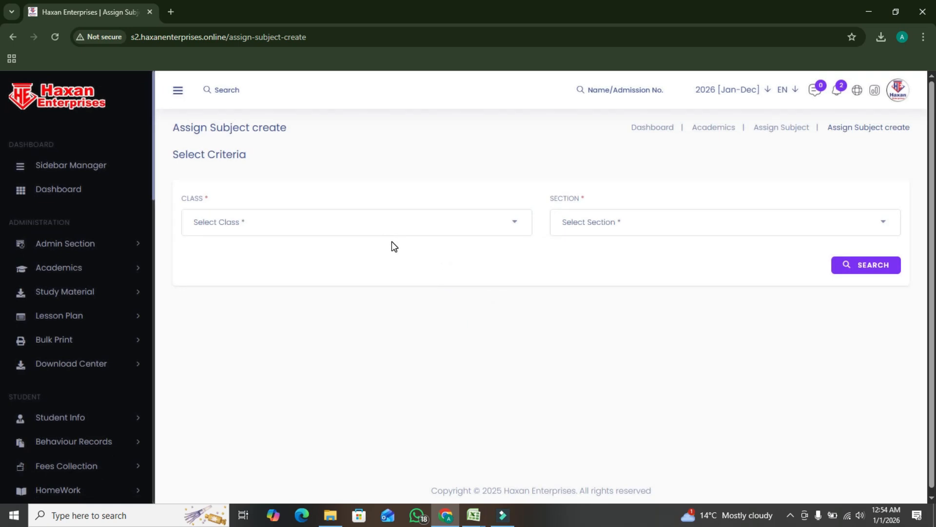
click(388, 227)
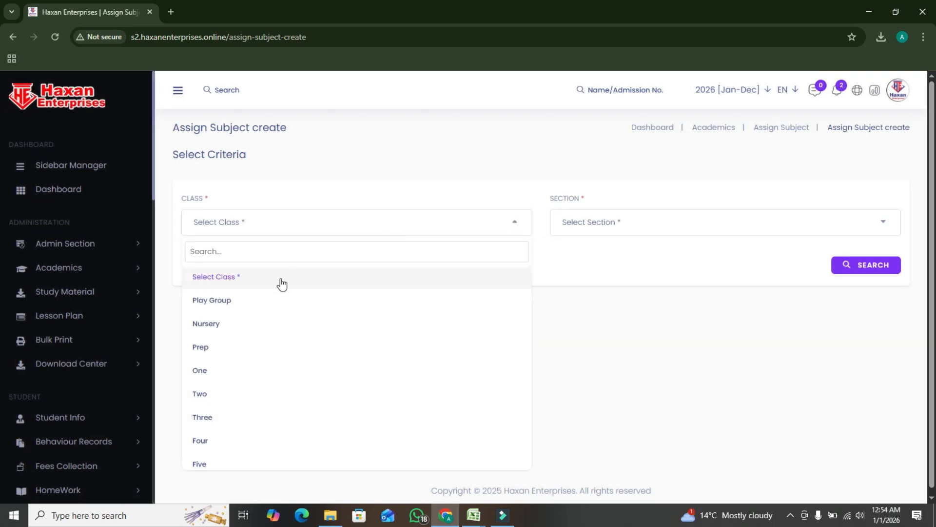
click(234, 302)
click(636, 225)
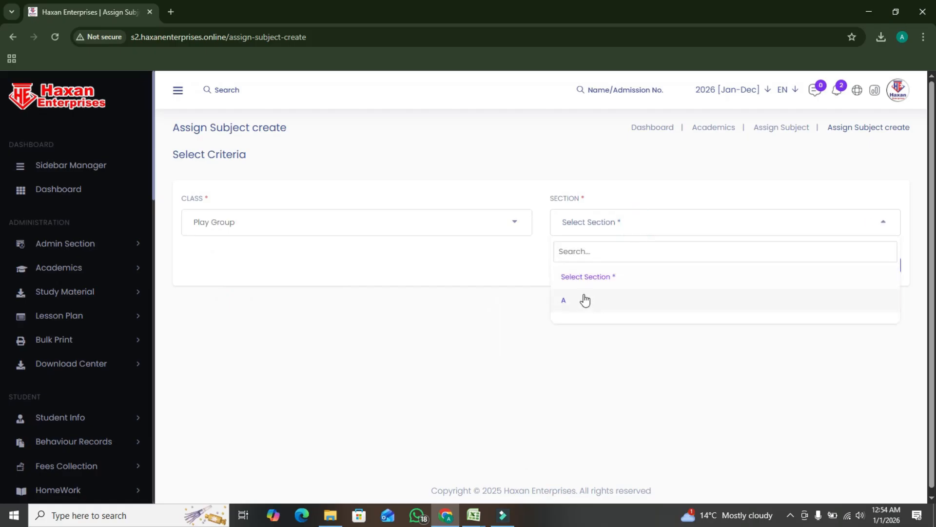
click(583, 298)
click(884, 264)
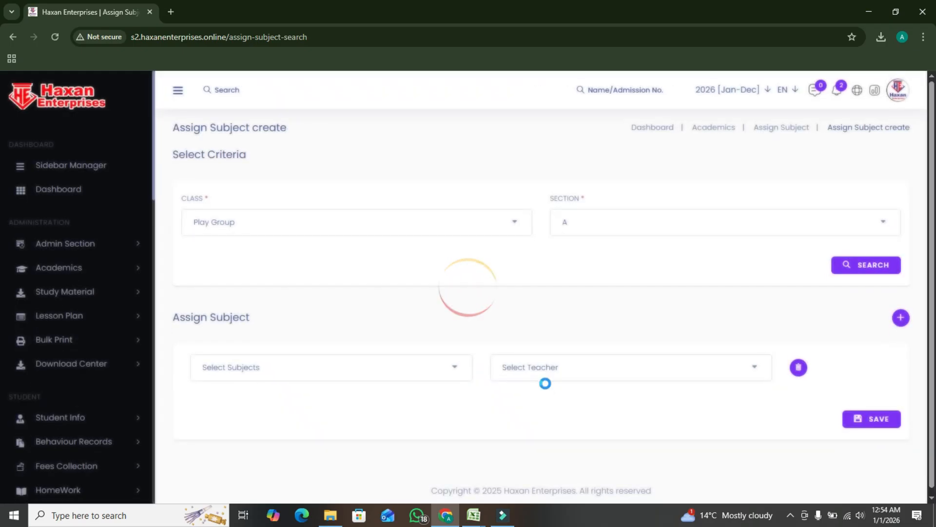
Choose math as the subject in the assignment row and check the available teachers
click(351, 367)
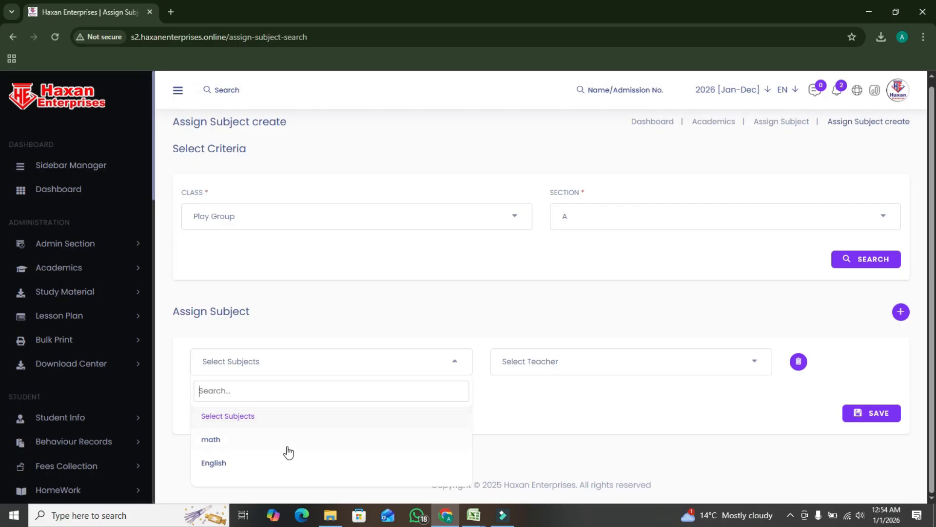
click(261, 439)
click(613, 364)
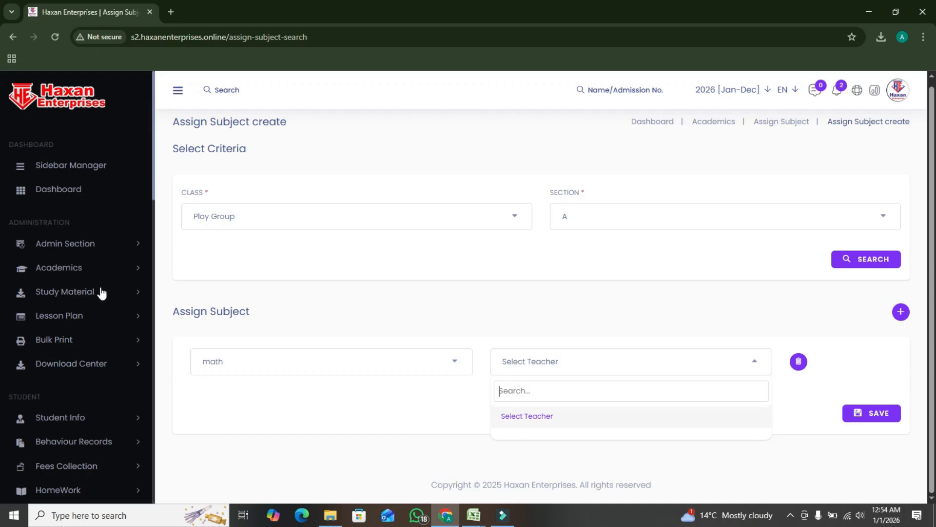
Open the Class Room page in Academics and add room number 1 with a capacity of 50
scroll(92, 312, down, 3)
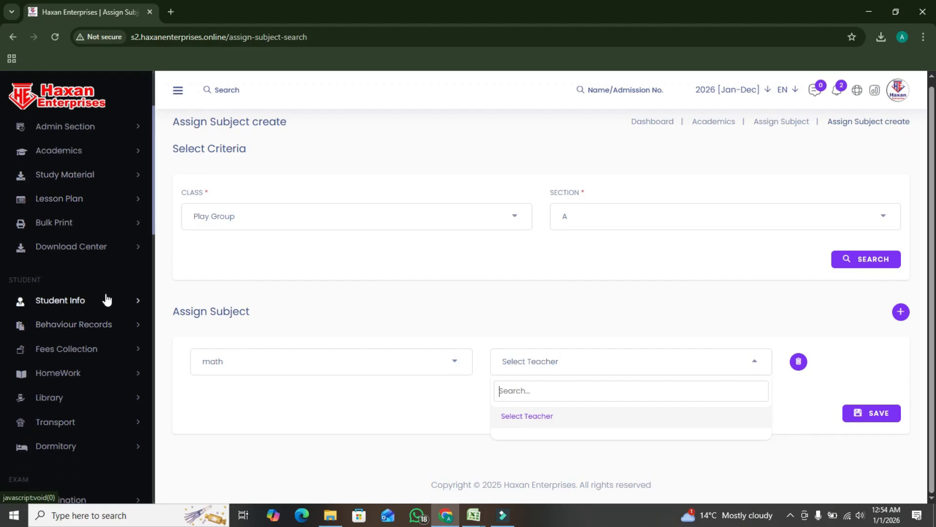
scroll(125, 307, up, 3)
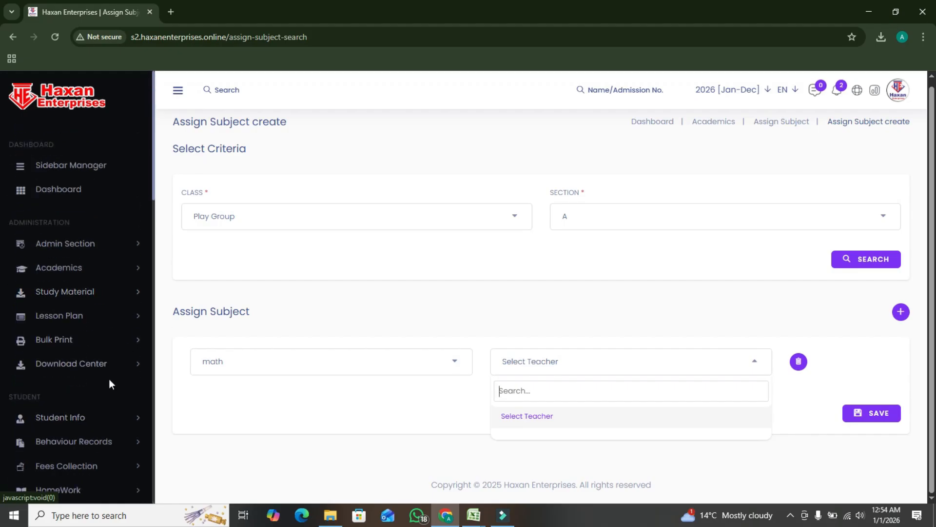
click(107, 278)
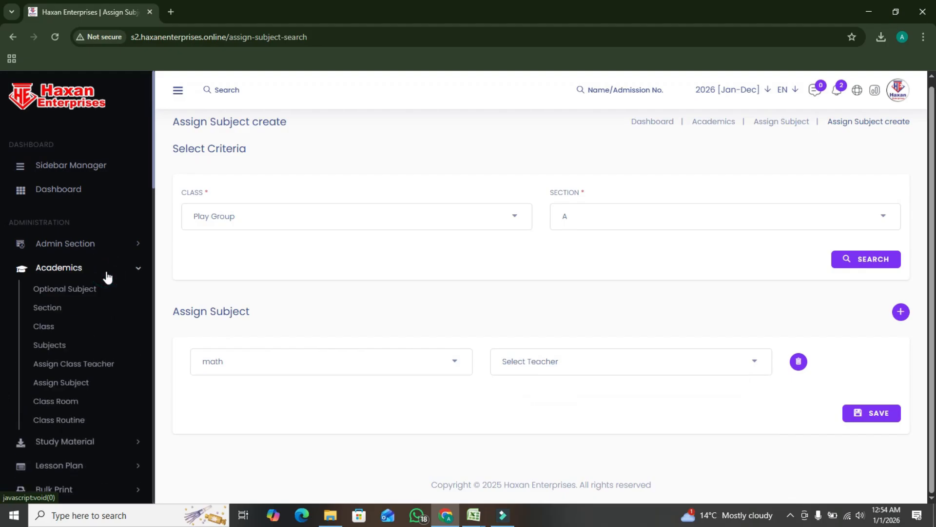
click(70, 424)
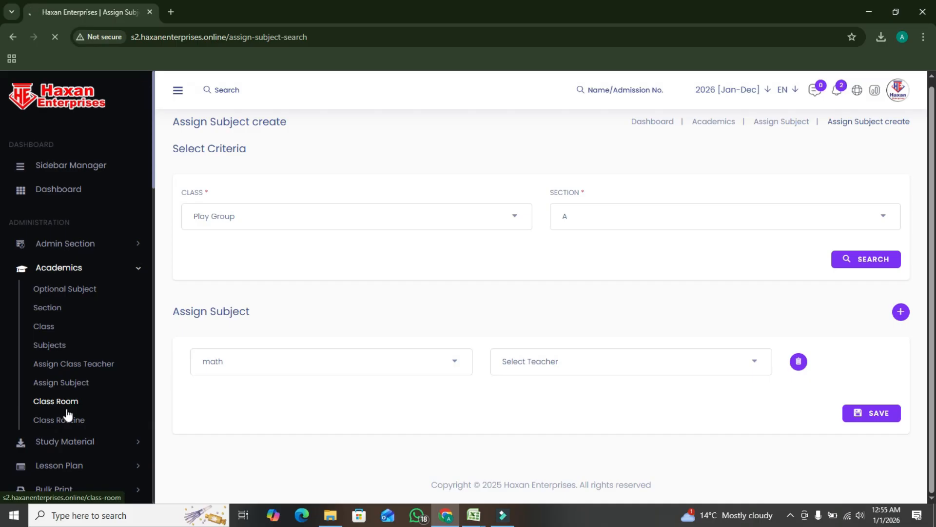
click(67, 410)
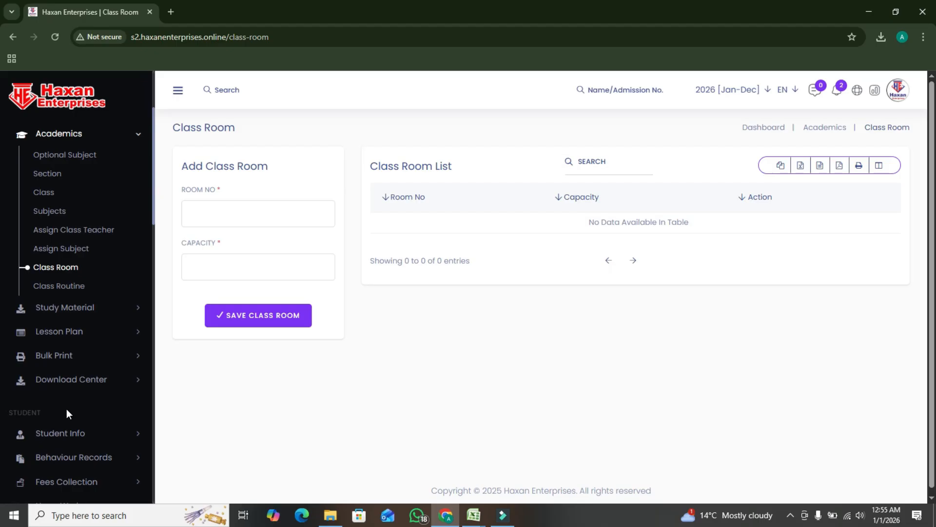
click(248, 218)
text(1)
click(216, 275)
text(50)
click(270, 318)
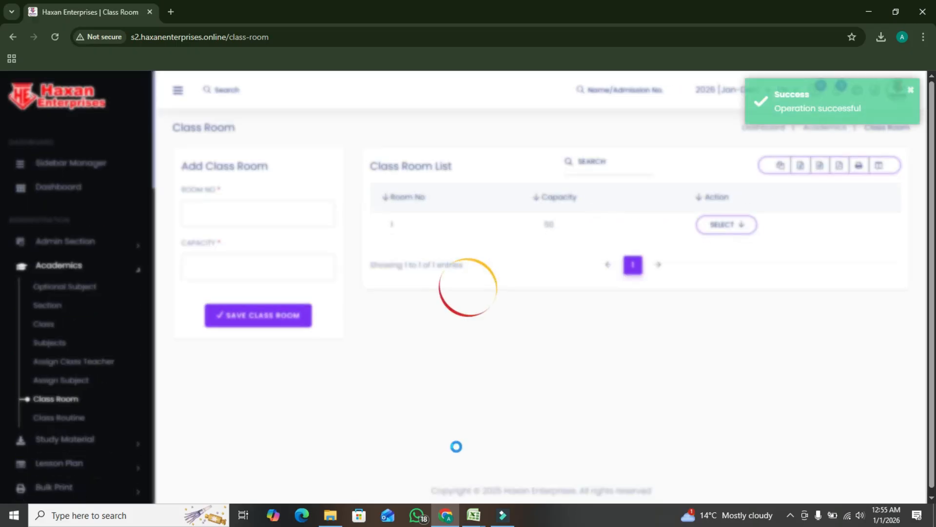
Open the Class Routine page in Academics and search for class Prep, section A
scroll(146, 346, down, 1)
click(74, 286)
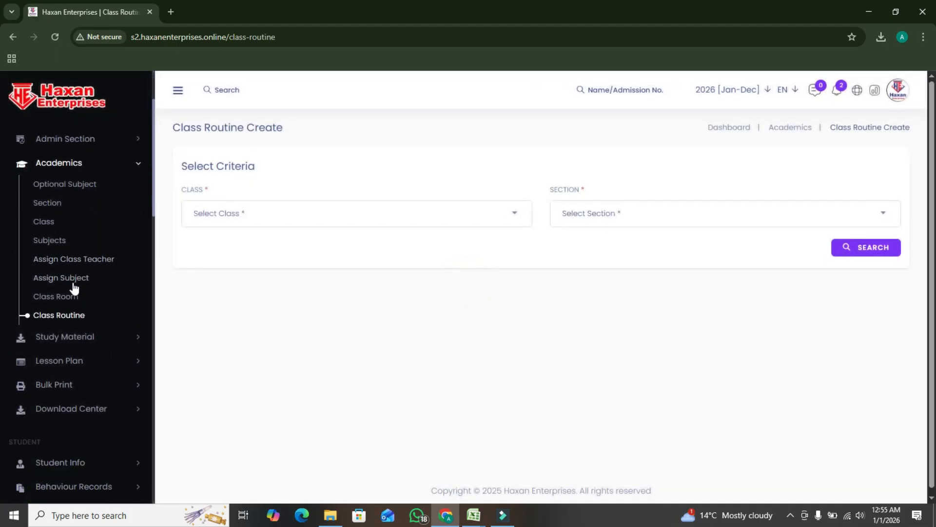
scroll(74, 287, down, 1)
click(230, 216)
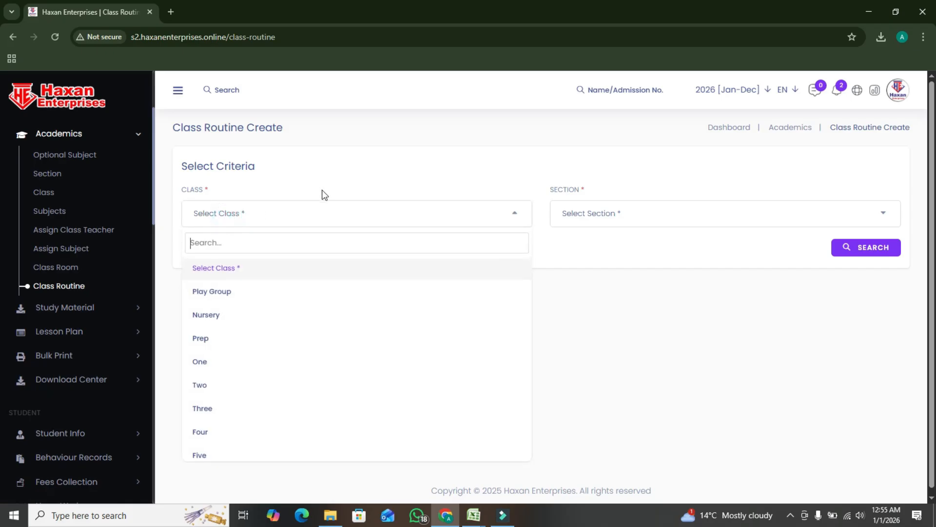
click(211, 337)
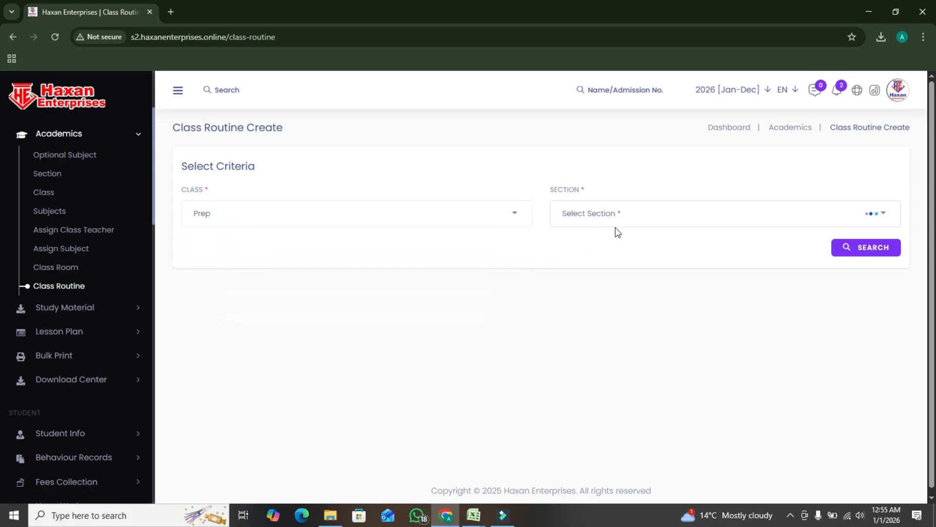
click(624, 217)
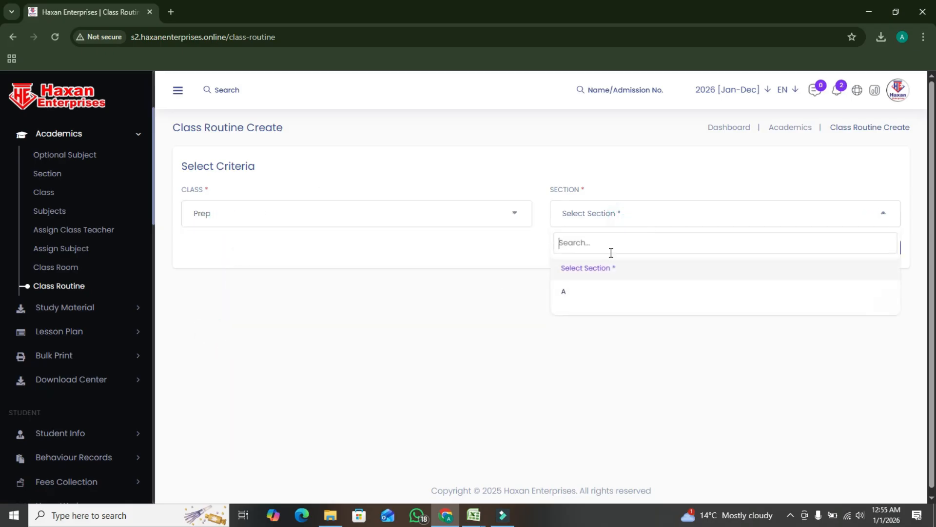
click(581, 294)
click(883, 250)
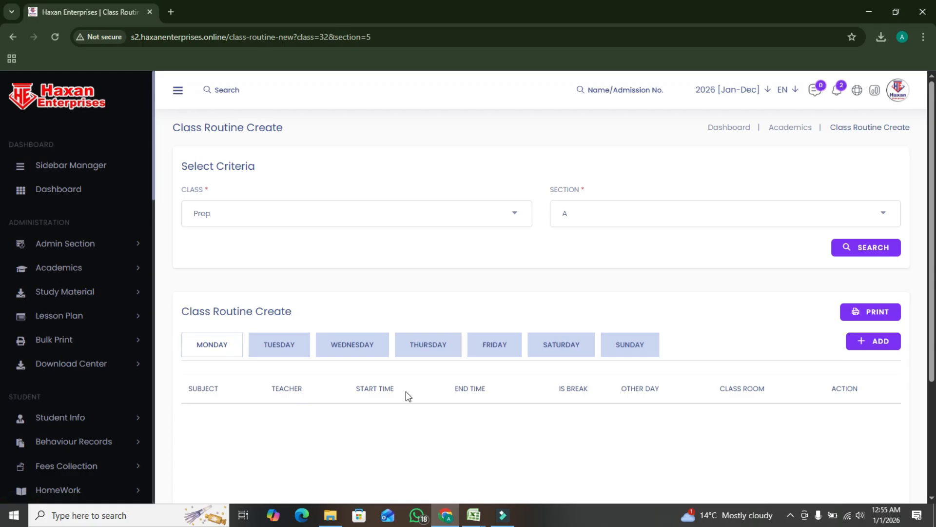
Add a routine row for Monday and check its available subjects and teachers
scroll(429, 398, down, 1)
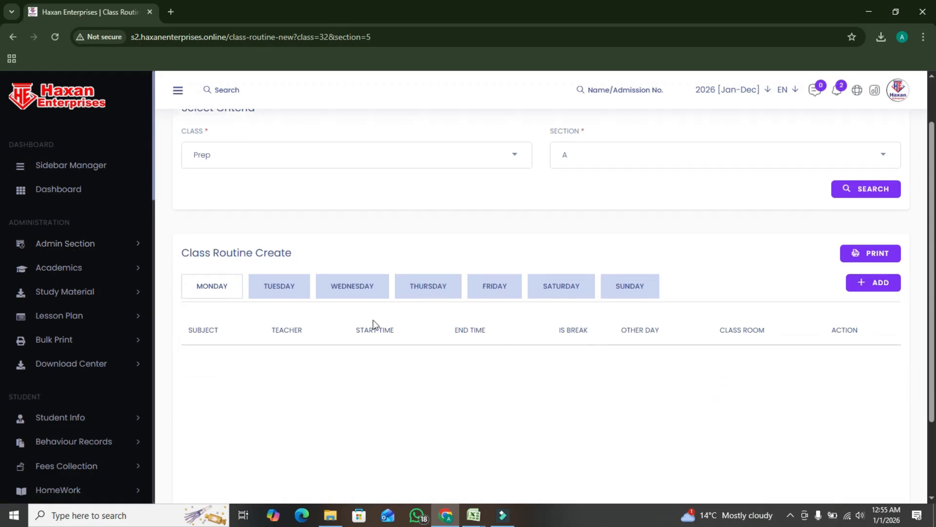
click(865, 282)
click(250, 383)
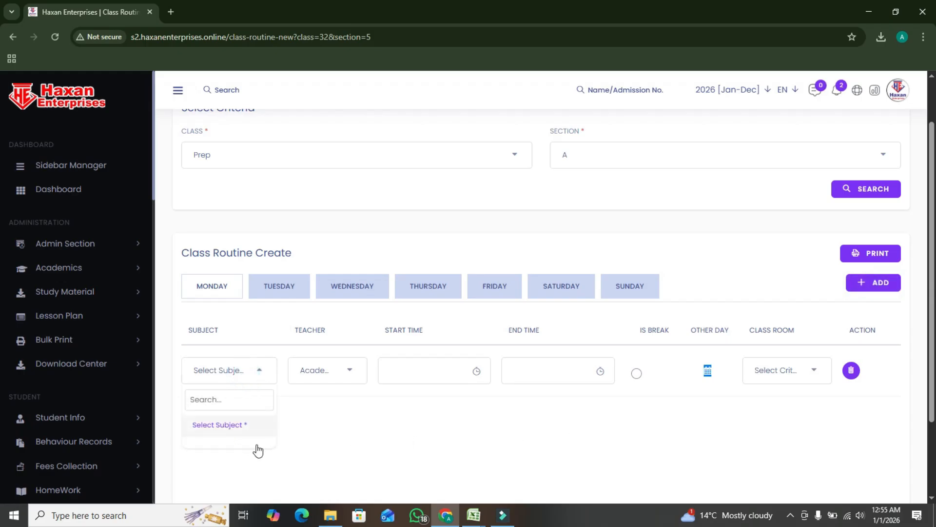
scroll(264, 442, down, 1)
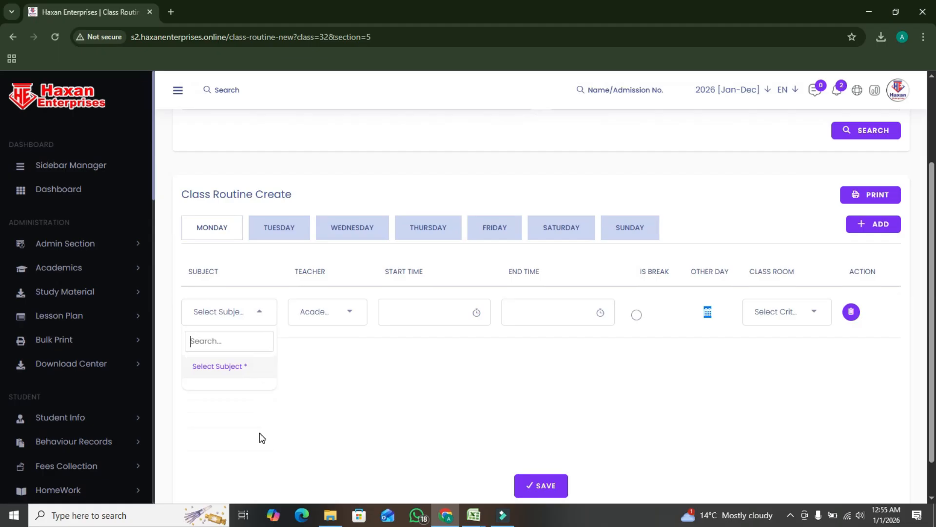
click(318, 313)
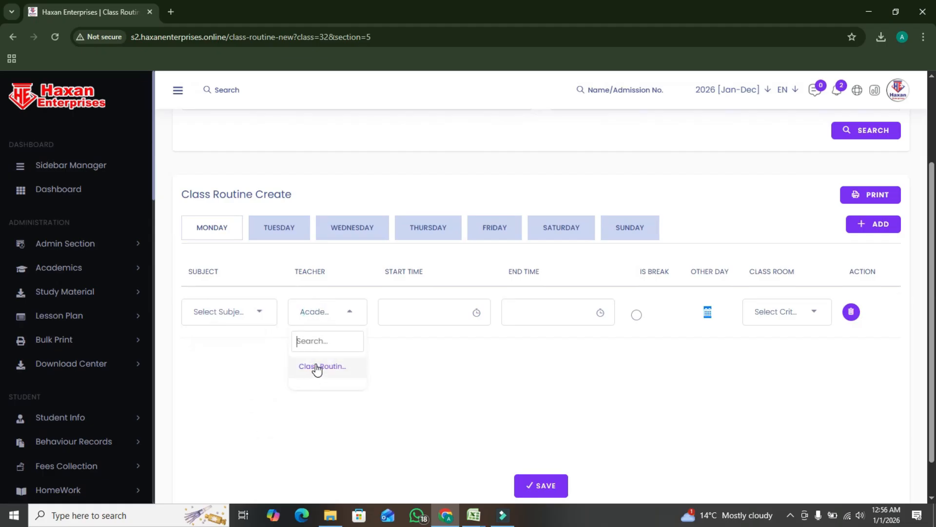
click(256, 311)
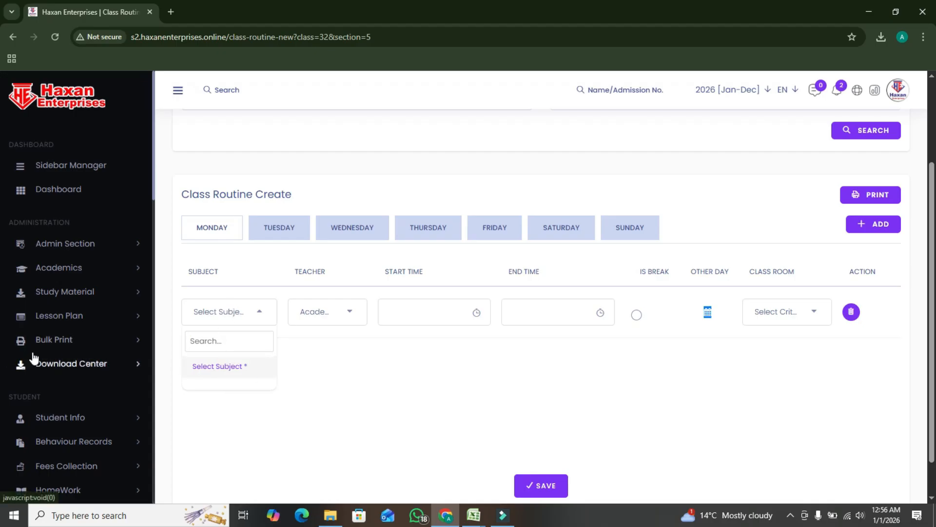
Assign class room 1 to the Monday row, with start and end times of 12:56 AM, and recheck the subject and teacher choices
click(790, 322)
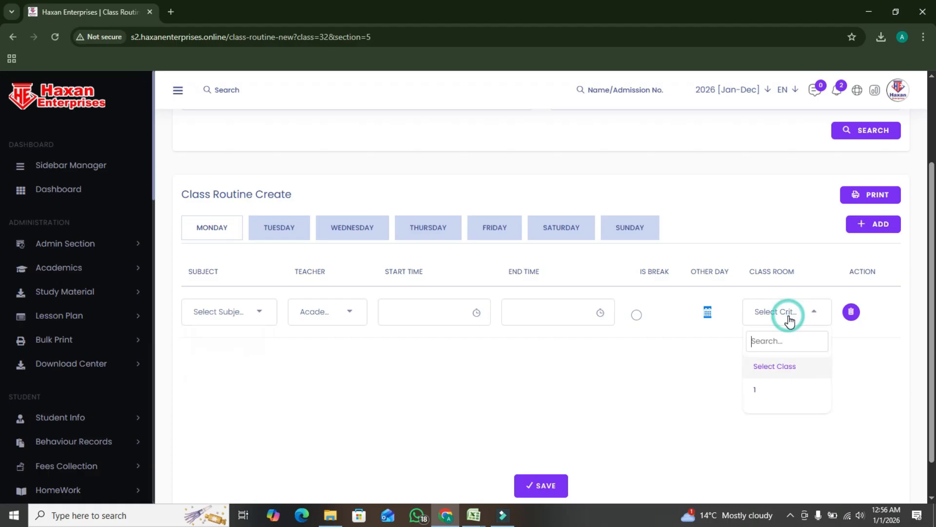
click(765, 394)
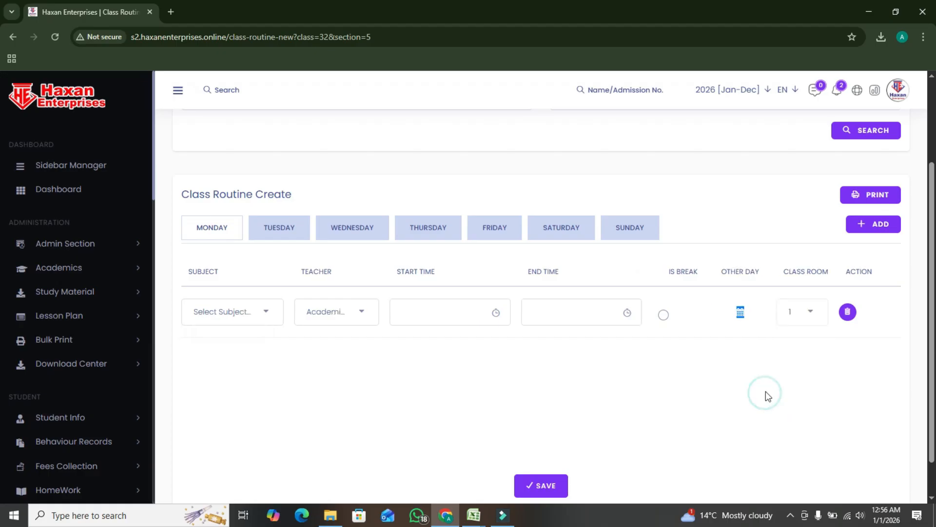
click(236, 318)
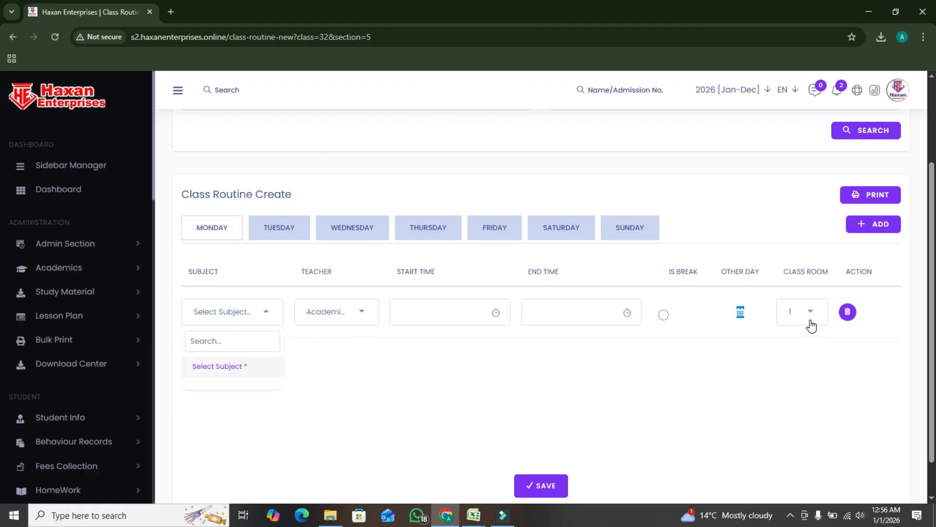
click(399, 310)
click(559, 307)
click(337, 317)
click(332, 371)
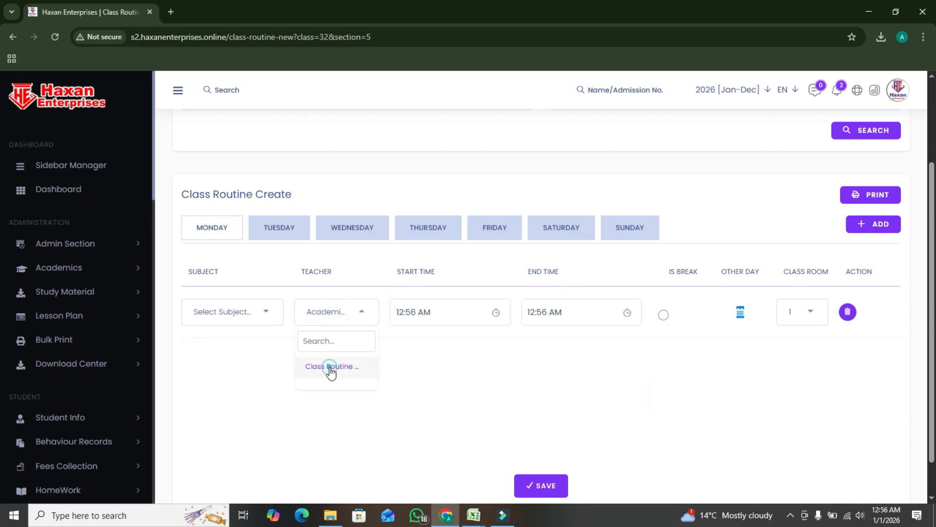
click(248, 311)
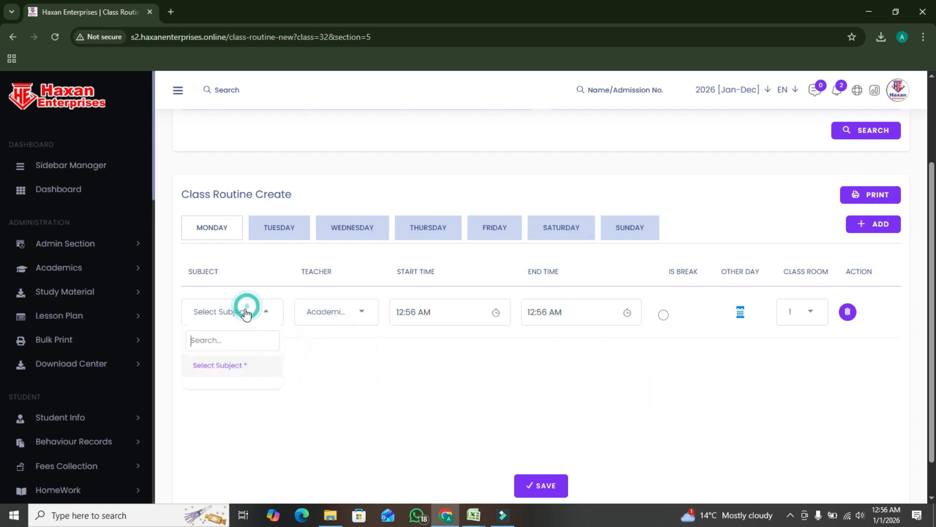
click(363, 318)
click(219, 328)
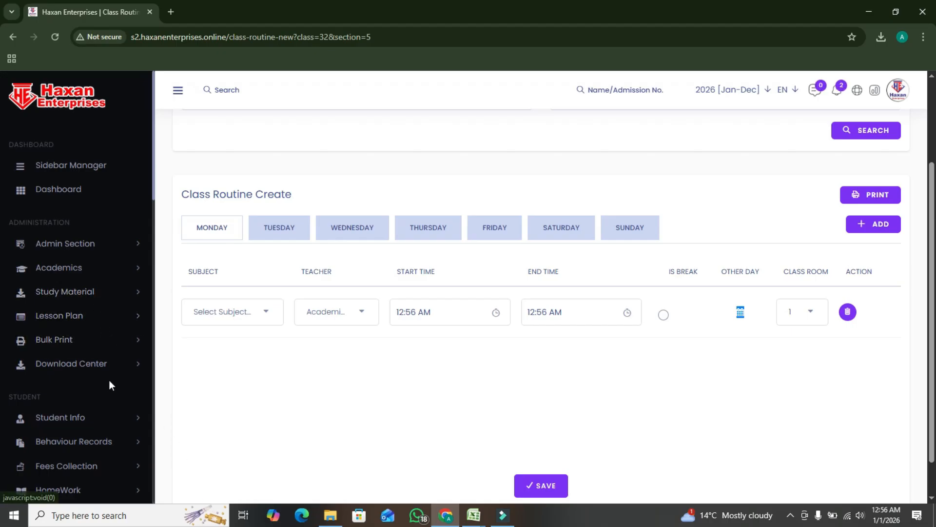
Open the Upload Content page in Study Material and review the fields of its form
click(100, 294)
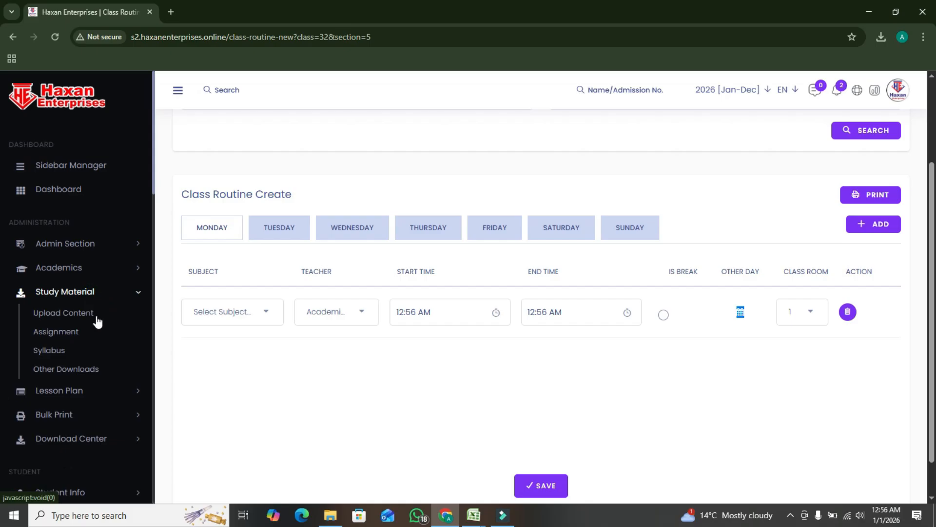
click(80, 319)
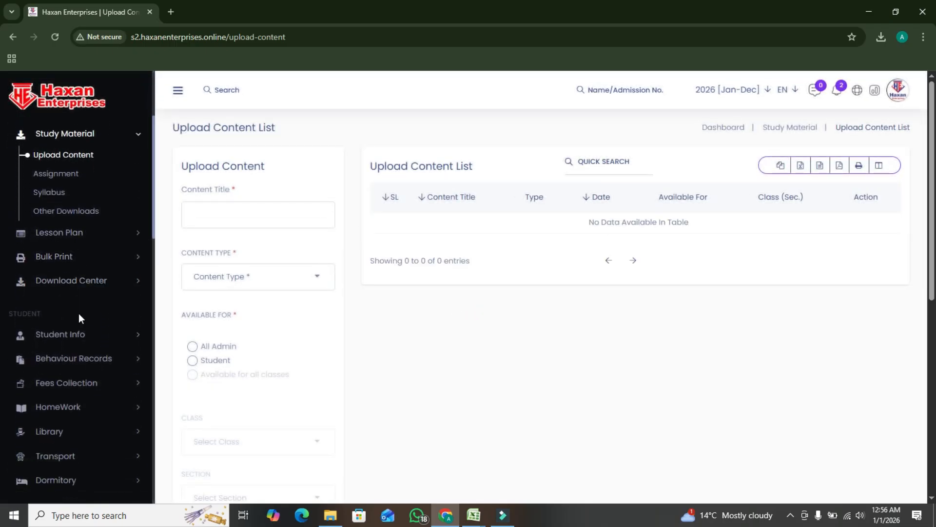
scroll(230, 401, down, 5)
scroll(234, 408, down, 3)
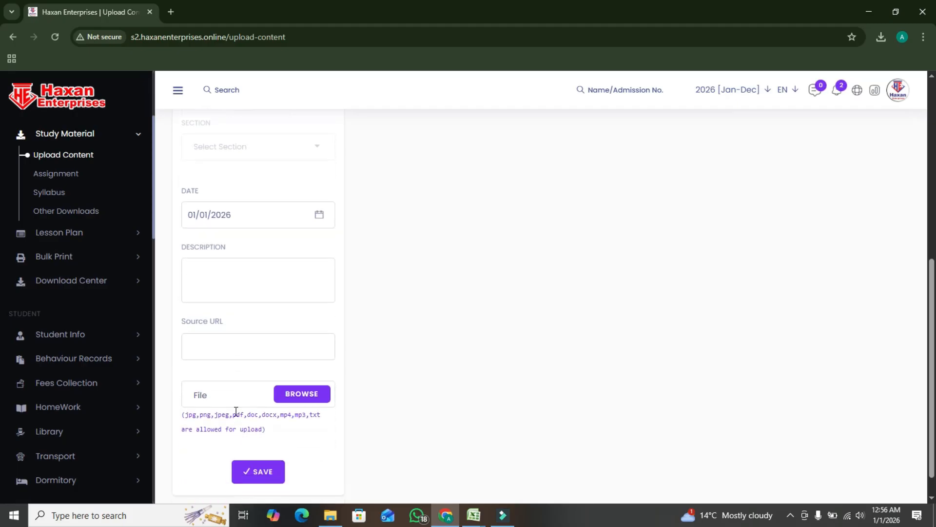
scroll(255, 413, up, 8)
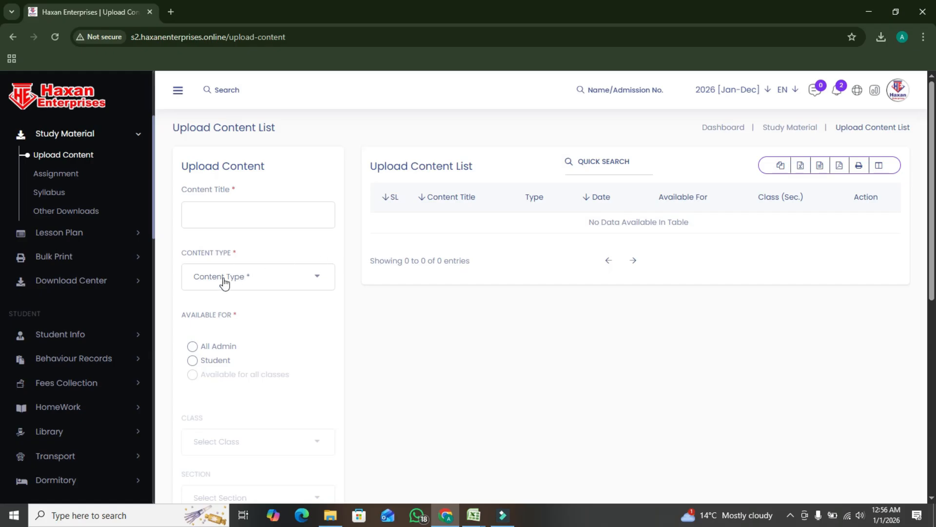
scroll(110, 282, up, 3)
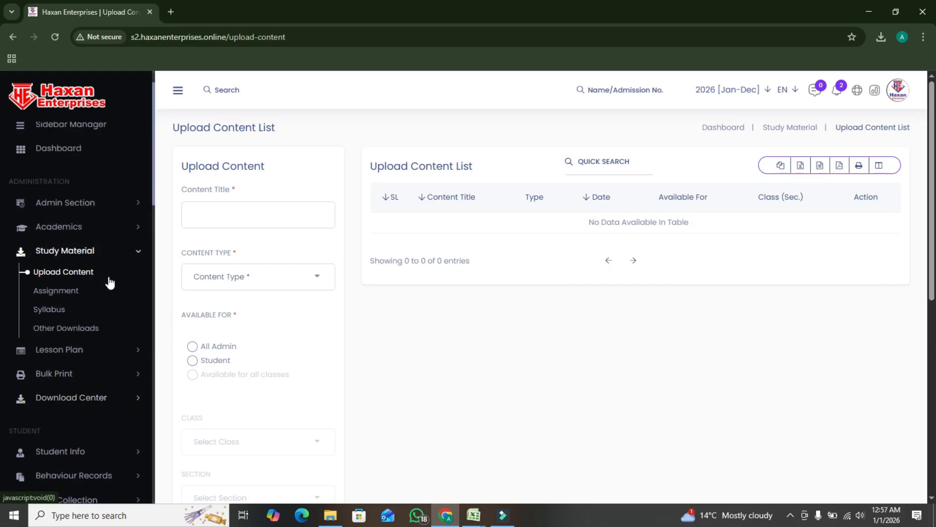
Set the upload's content type to Syllabus, make it available for All Admin, and go through the remaining form fields
click(265, 287)
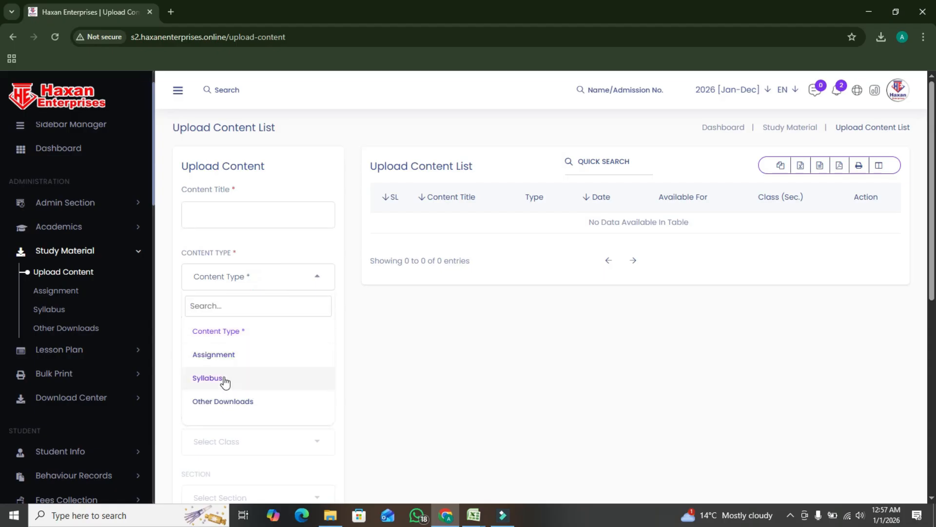
click(230, 381)
scroll(278, 341, down, 3)
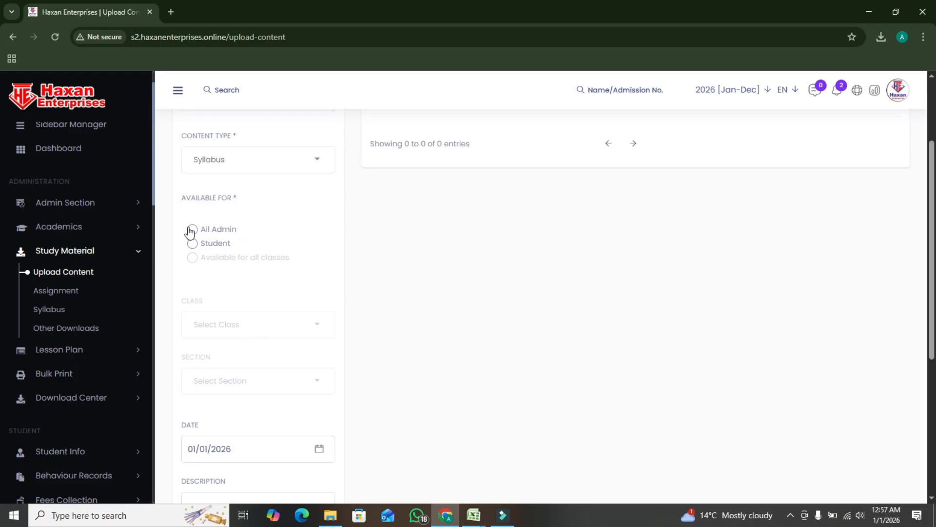
click(194, 230)
scroll(222, 212, down, 1)
scroll(193, 195, down, 3)
click(207, 277)
click(198, 352)
scroll(230, 338, down, 1)
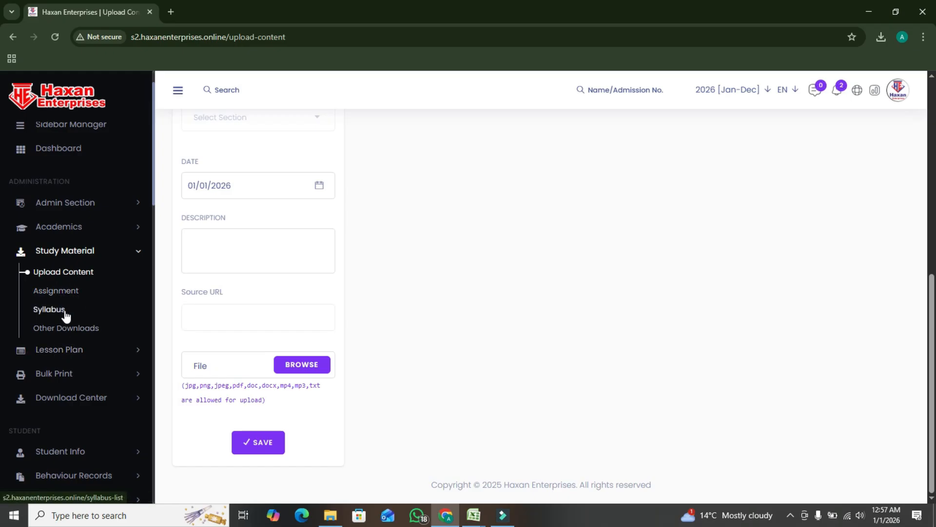
Open the Lesson page in Lesson Plan, select class Play Group and section A, and check the subject choices
scroll(117, 320, down, 1)
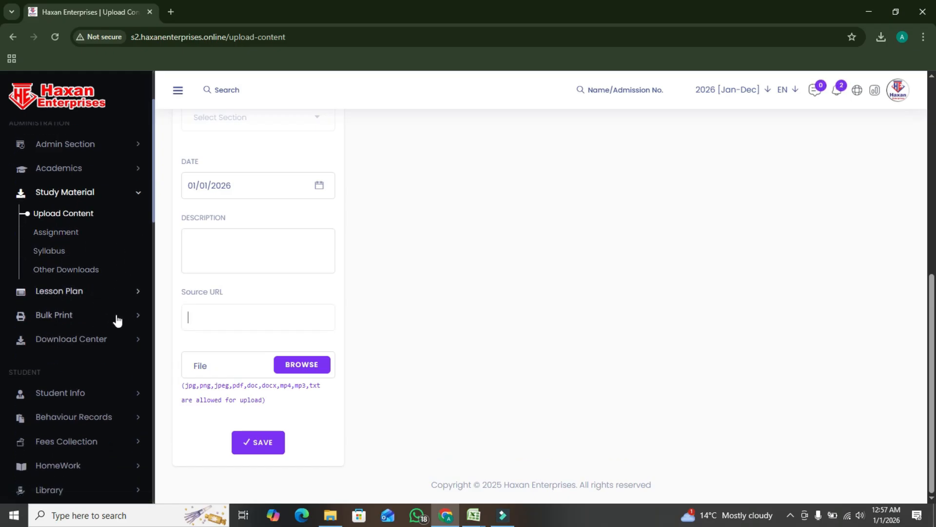
click(75, 295)
click(47, 243)
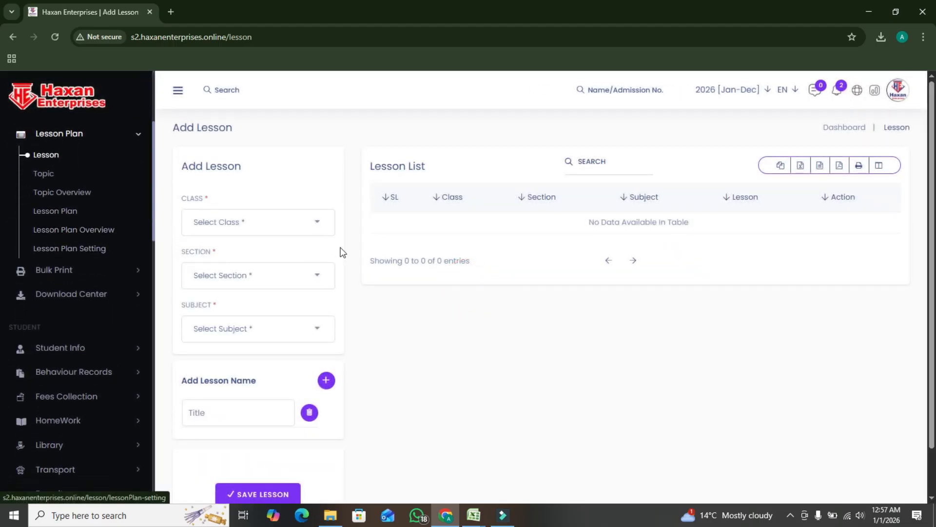
click(290, 227)
click(213, 302)
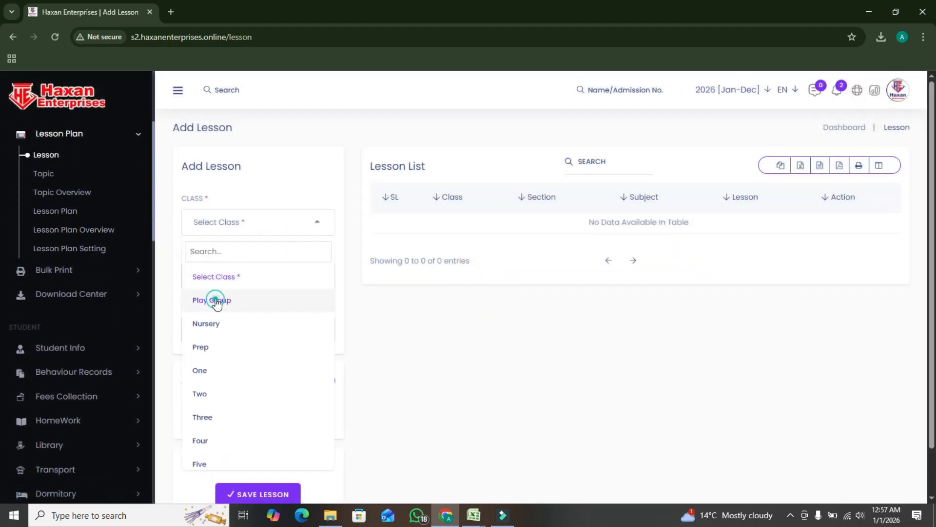
click(223, 279)
click(210, 348)
click(241, 336)
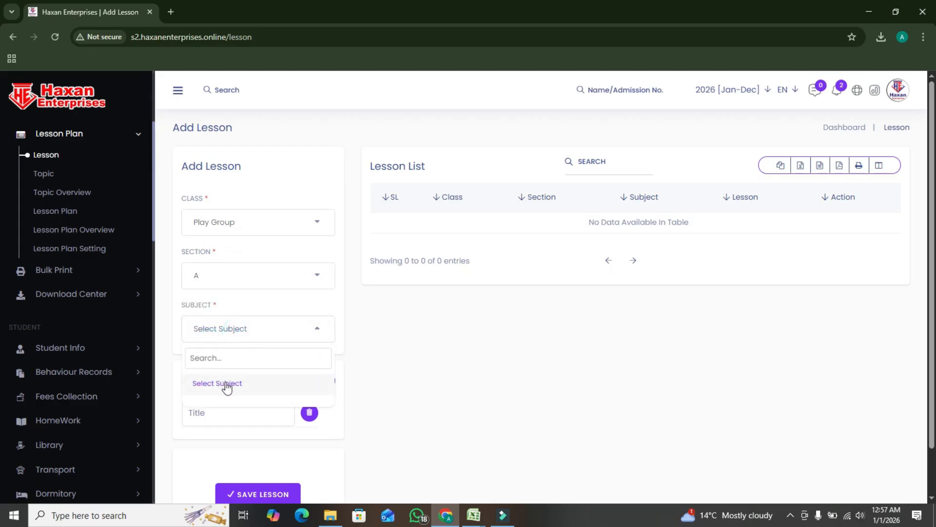
click(242, 385)
Add three more title rows under Add Lesson Name
scroll(305, 340, down, 1)
click(221, 362)
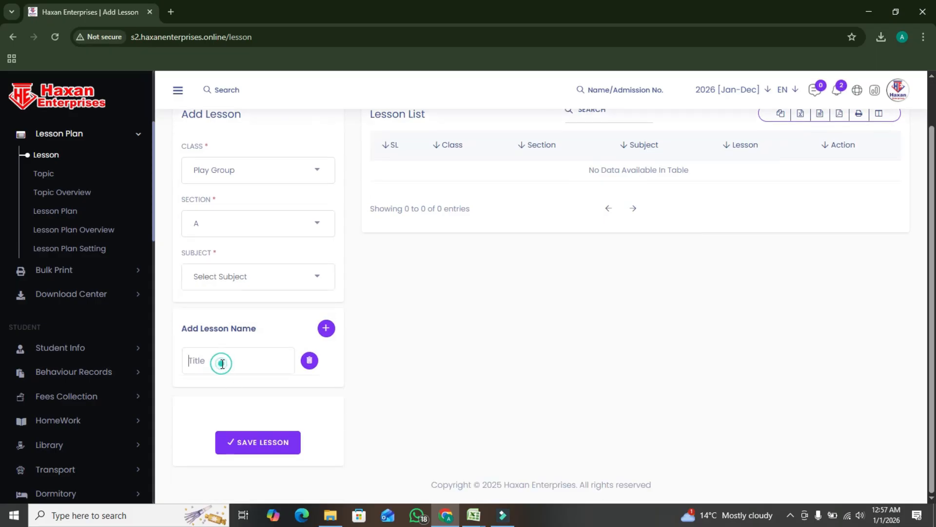
click(322, 330)
click(321, 333)
click(320, 335)
scroll(249, 367, down, 2)
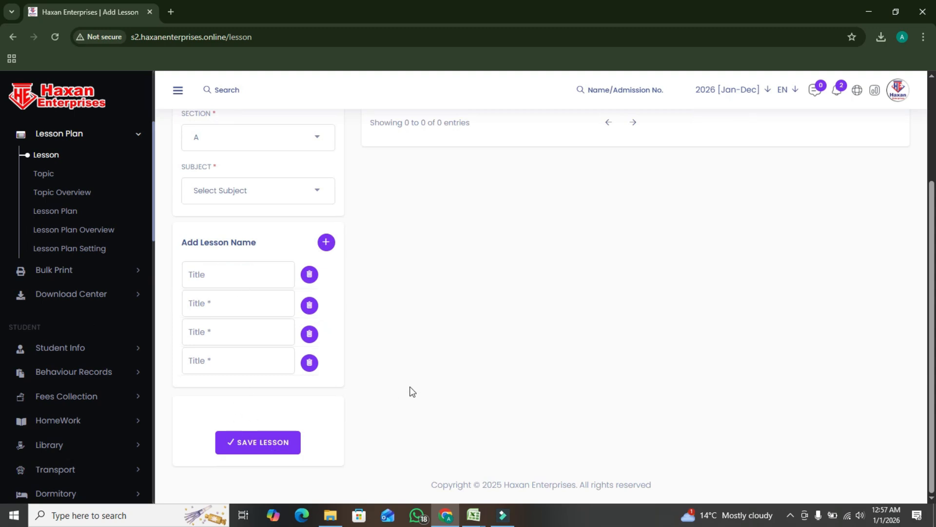
View the Lesson Plan Setting page and look through the pages listed under Bulk Print, Download Center and Student Info
click(77, 252)
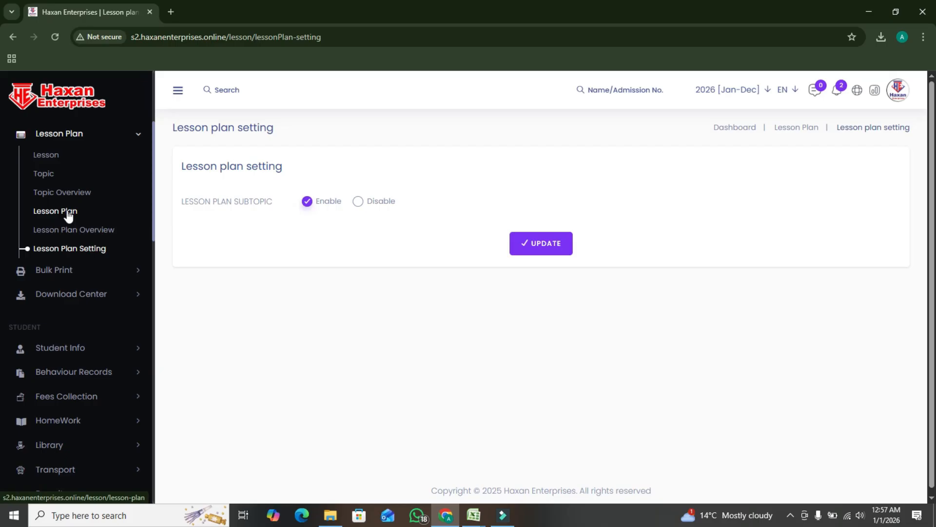
click(86, 270)
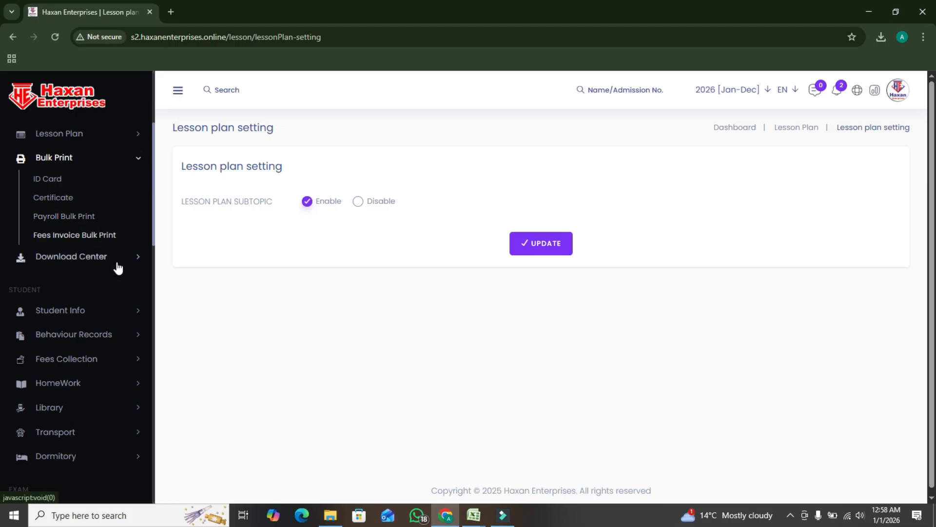
click(136, 257)
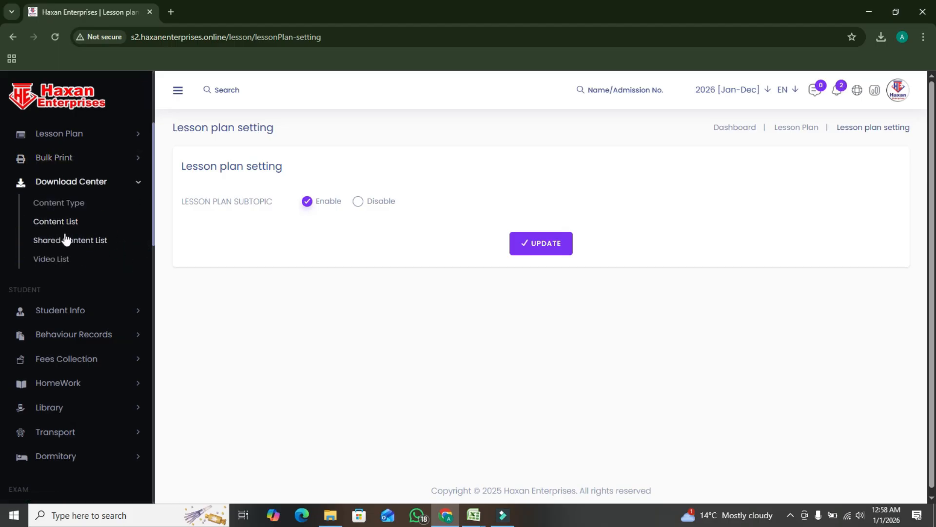
click(136, 183)
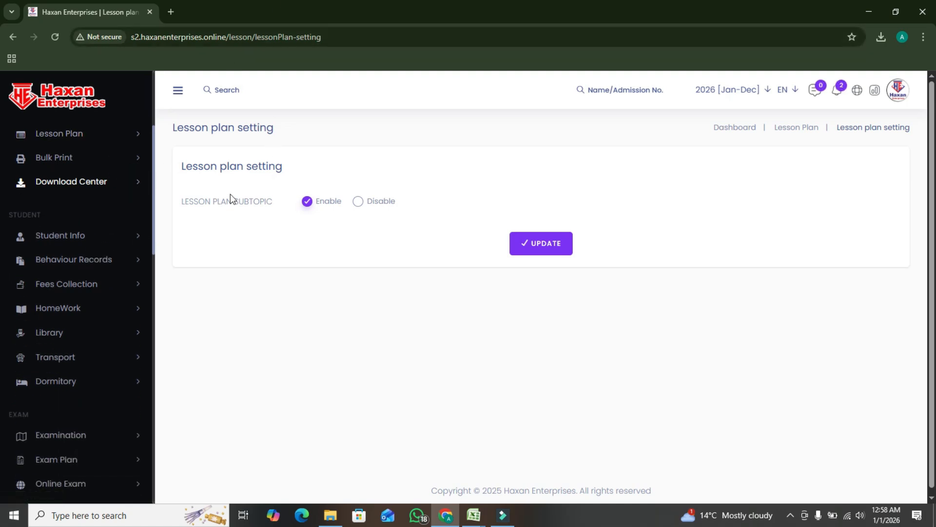
click(109, 230)
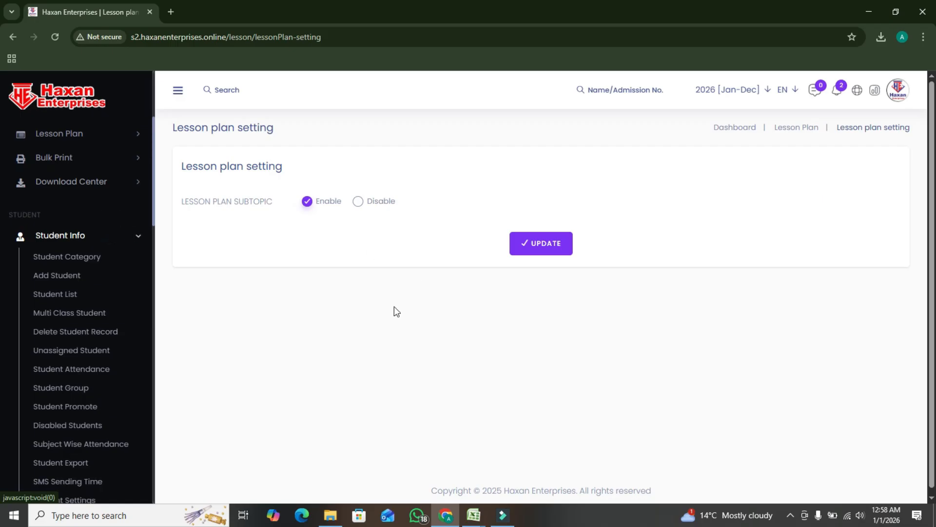
Open the Student Category page under Student Info and save a new category of type Arts
scroll(97, 320, up, 3)
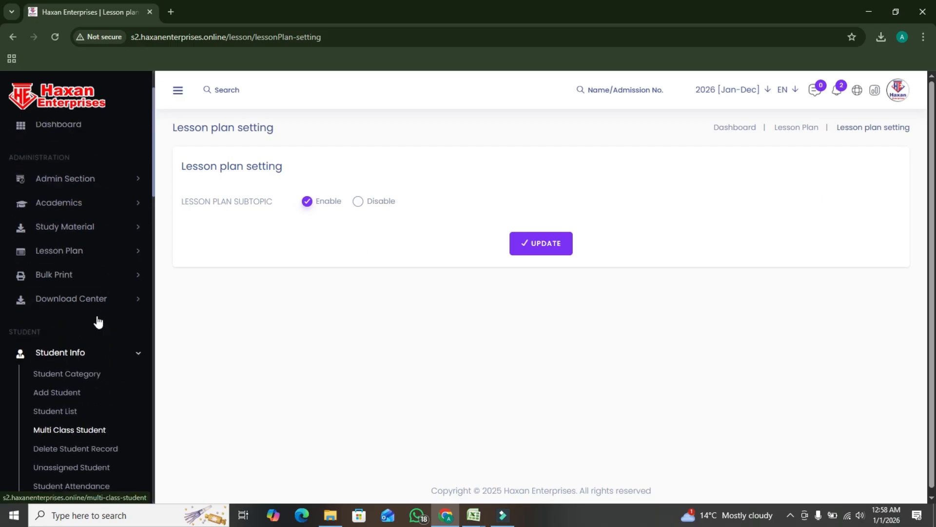
click(84, 378)
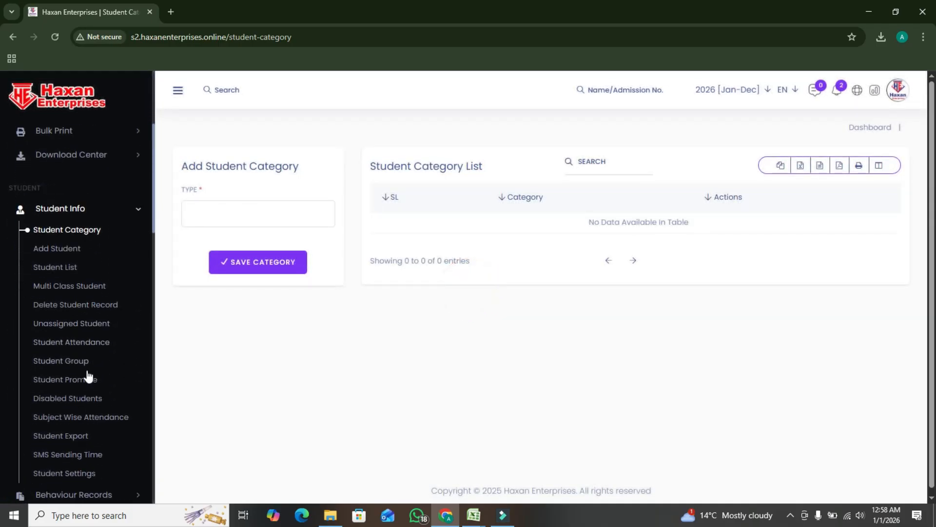
click(239, 218)
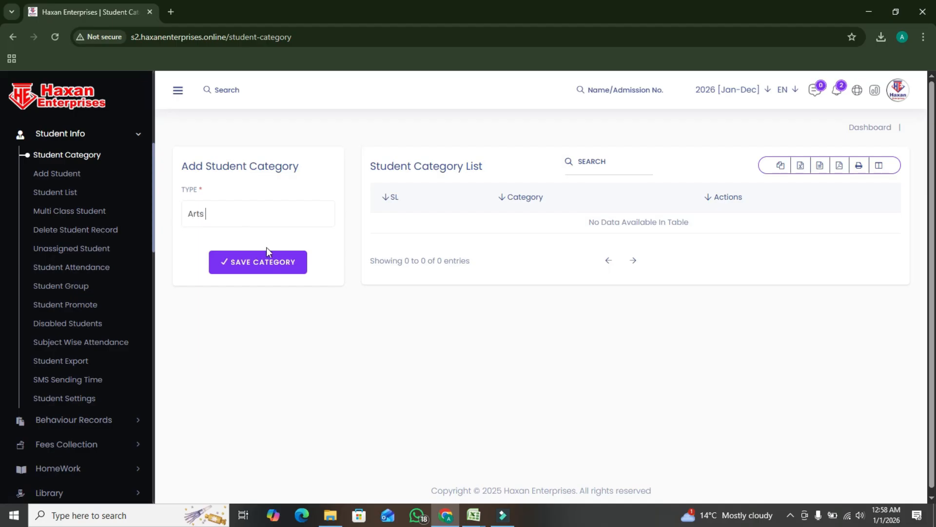
click(273, 263)
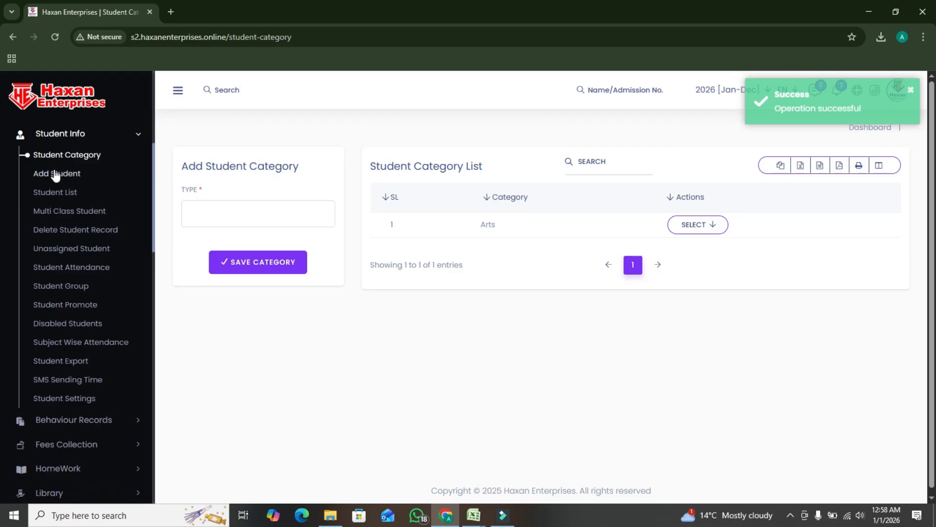
Open the Add Student form and set the class to Play Group and the section to A
click(62, 174)
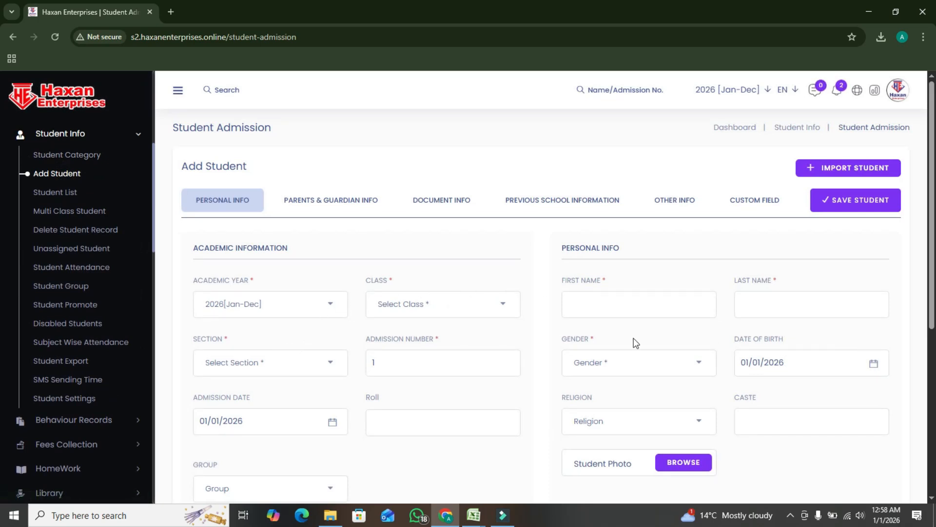
click(391, 302)
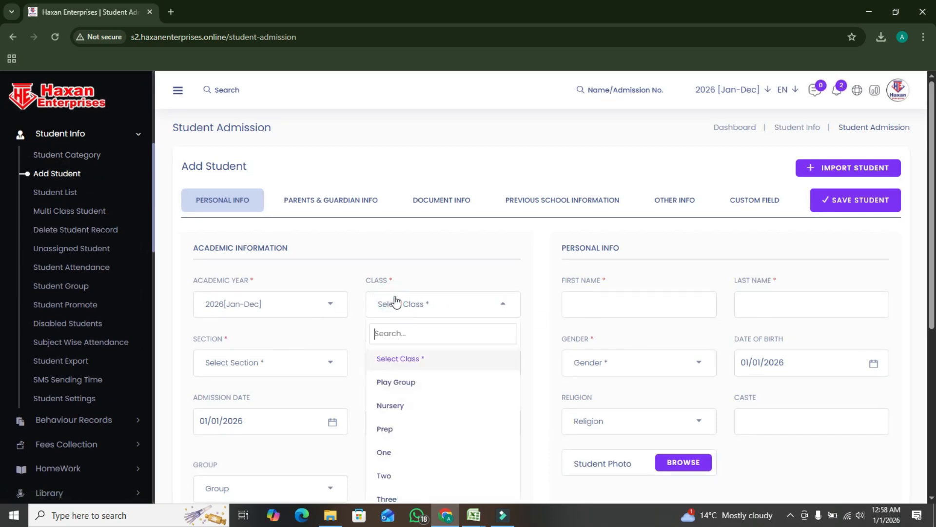
click(410, 382)
click(238, 364)
click(212, 445)
Enter the student's first and last name under Personal Info
scroll(561, 309, down, 1)
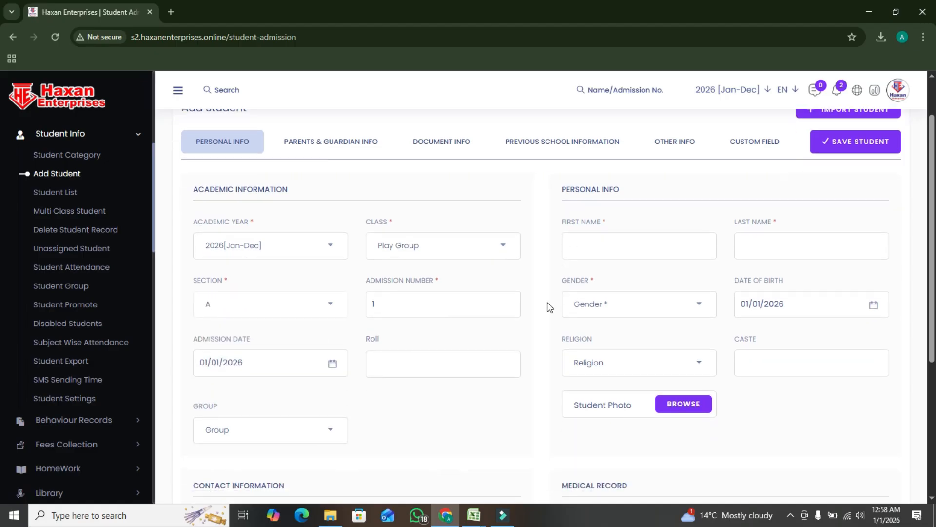
drag(602, 220, 609, 221)
click(587, 235)
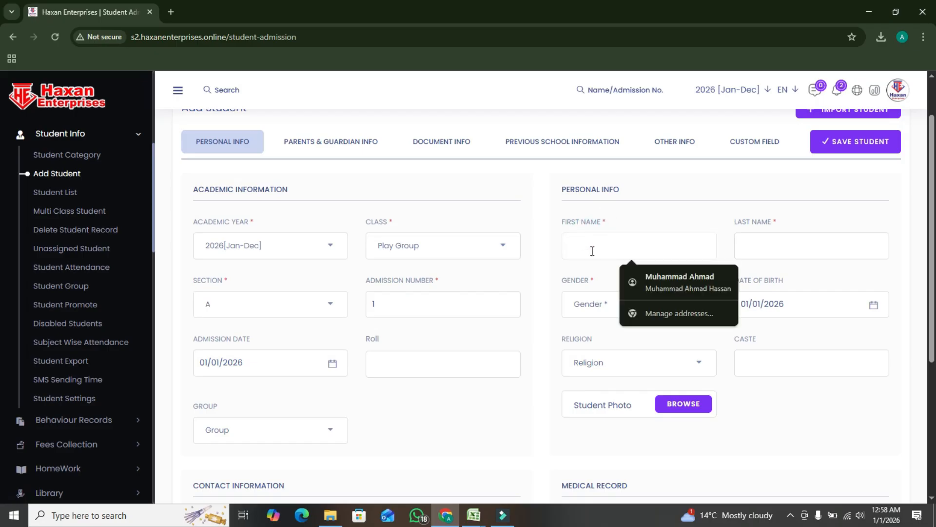
text(A)
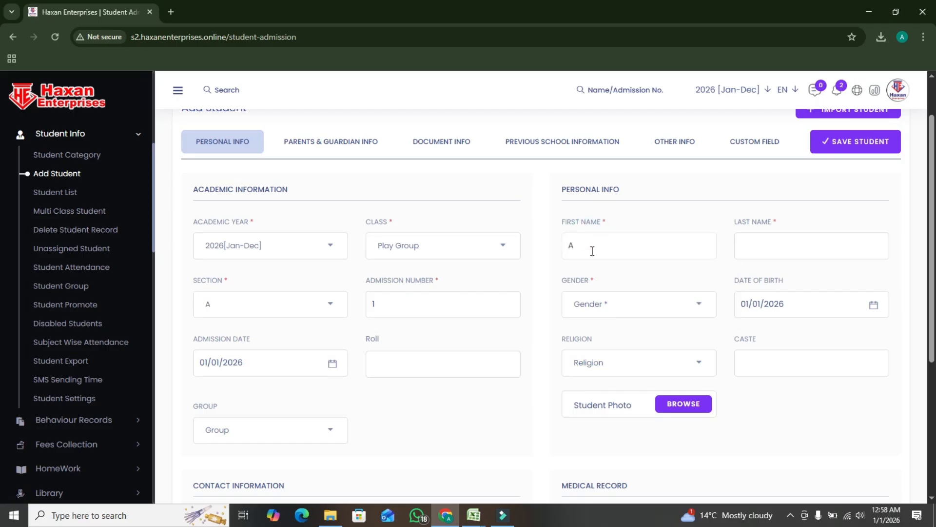
text(Hassan)
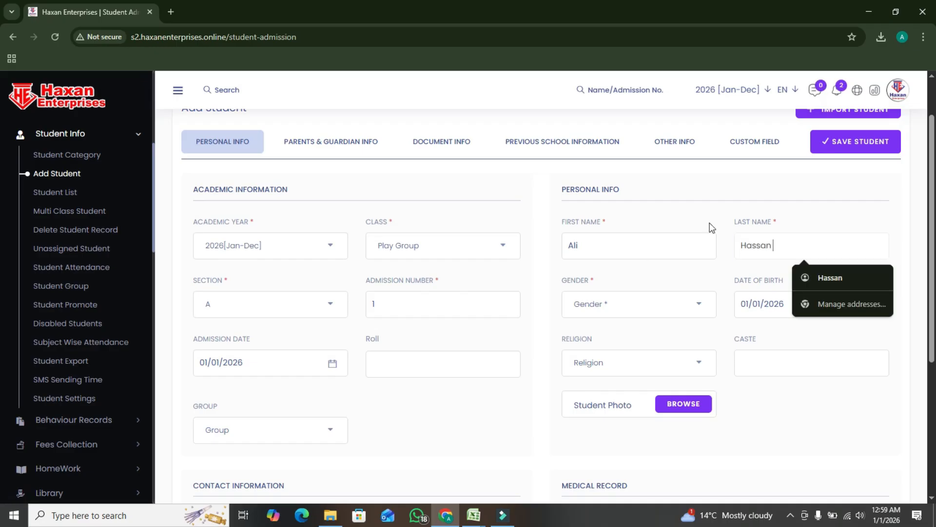
click(851, 404)
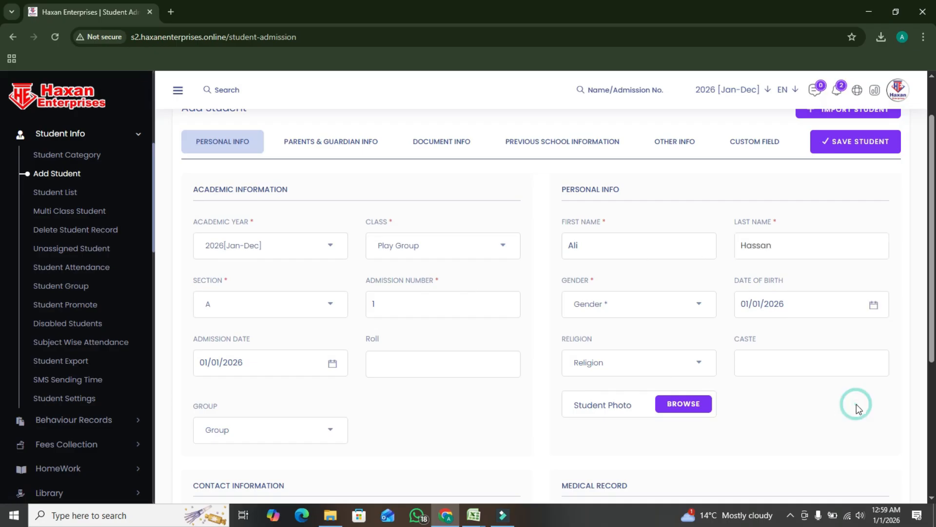
Enter the student's date of birth and set the gender to Male
click(803, 313)
drag(803, 313, 775, 307)
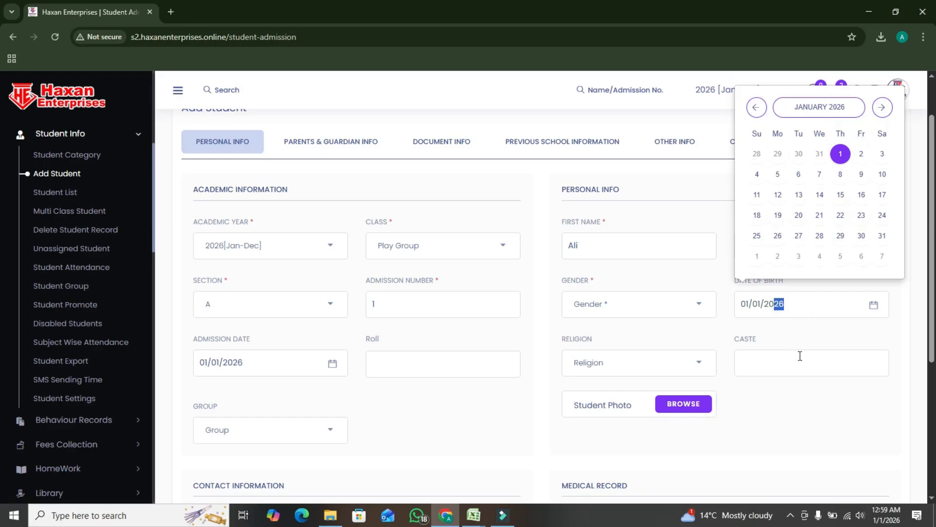
text(18)
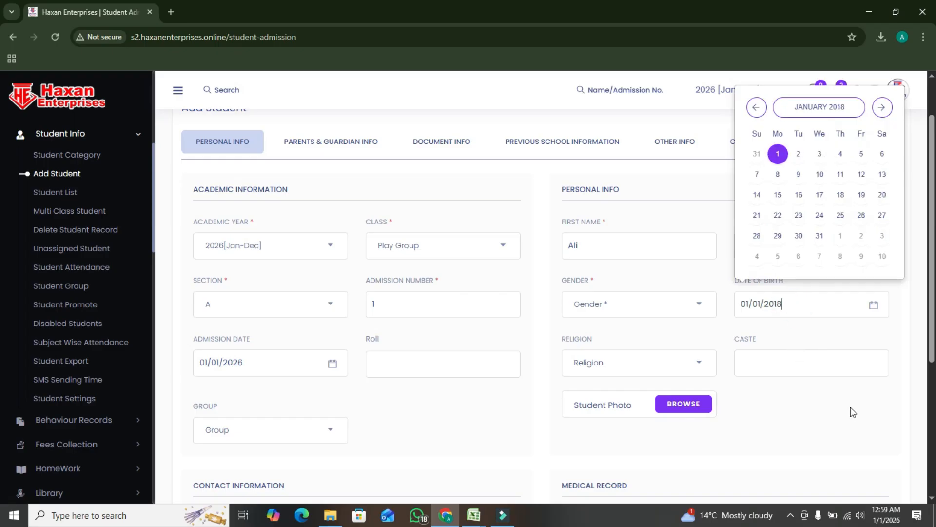
click(850, 407)
click(601, 382)
Look through the remaining contact, address and medical record fields of the Personal Info section
scroll(496, 320, down, 1)
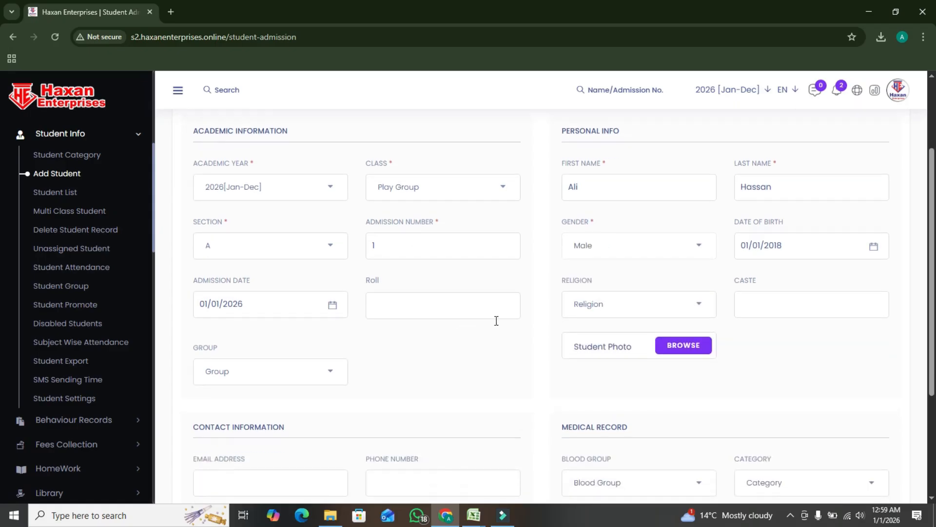
scroll(379, 353, down, 3)
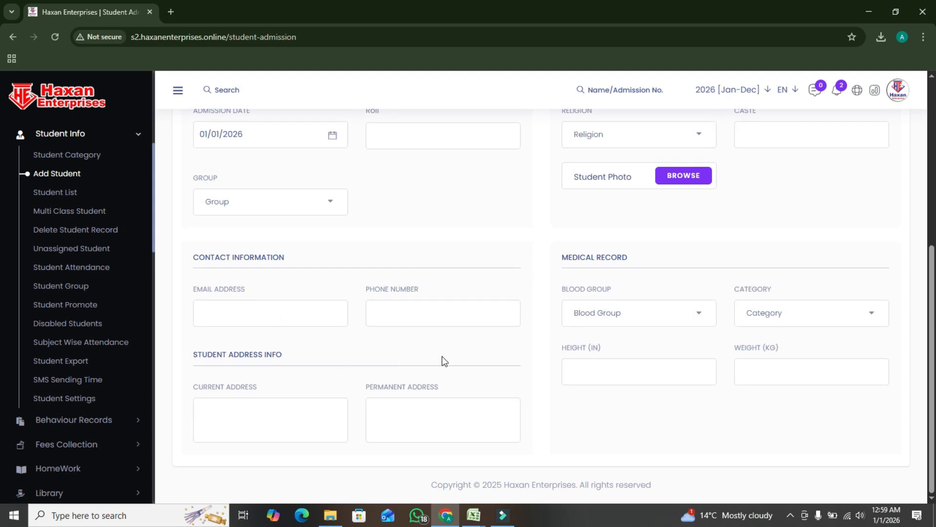
scroll(472, 317, up, 5)
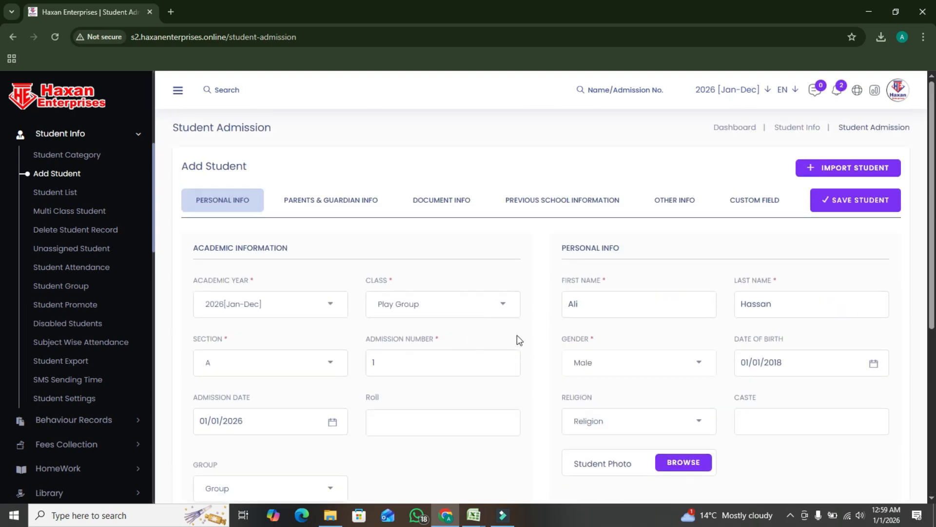
Open Add Parents in Parents & Guardian Info and check the staff choices for the From Staff option
click(327, 203)
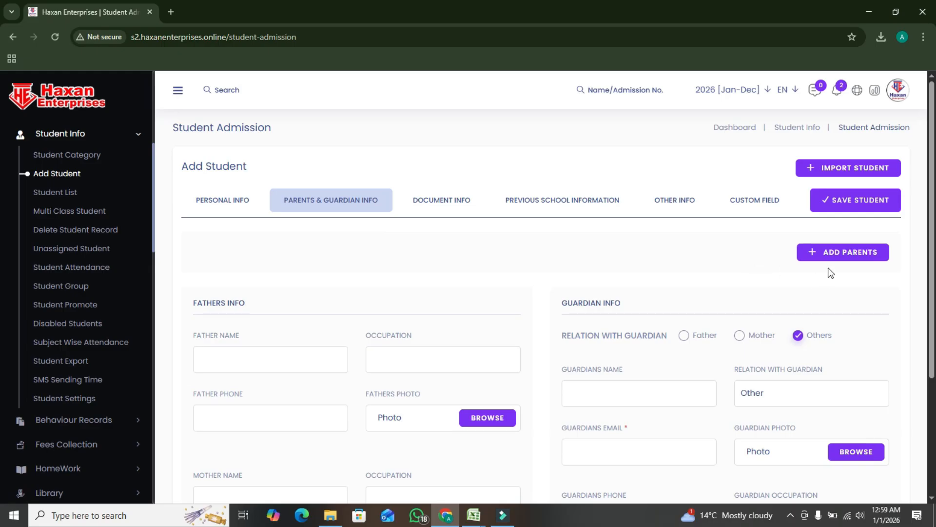
click(834, 251)
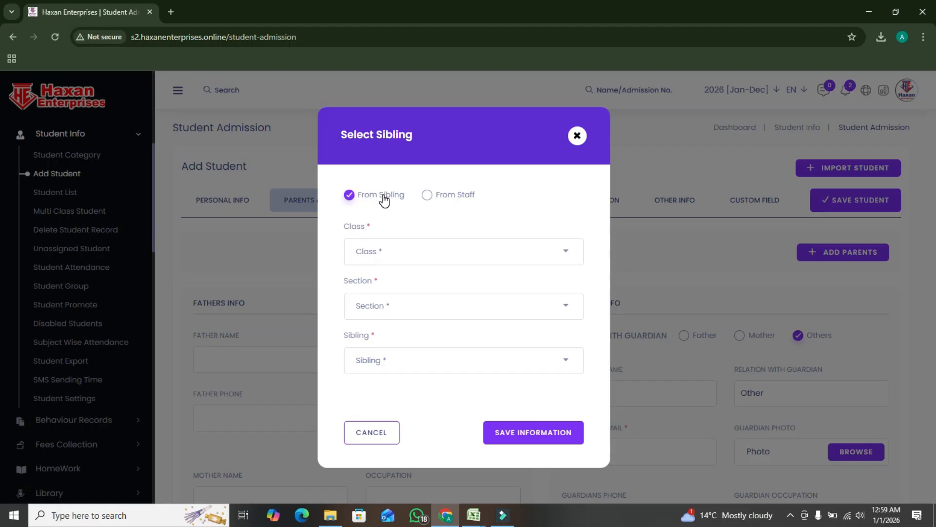
click(427, 195)
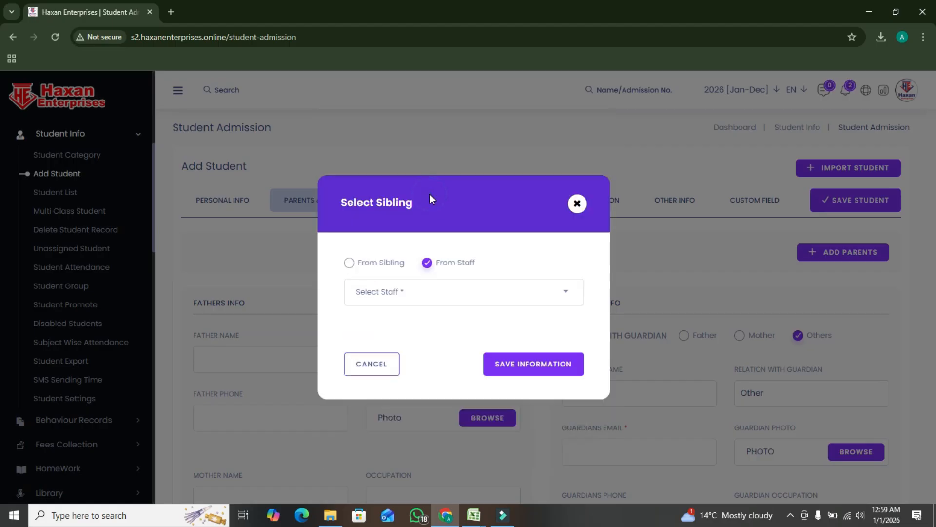
click(418, 299)
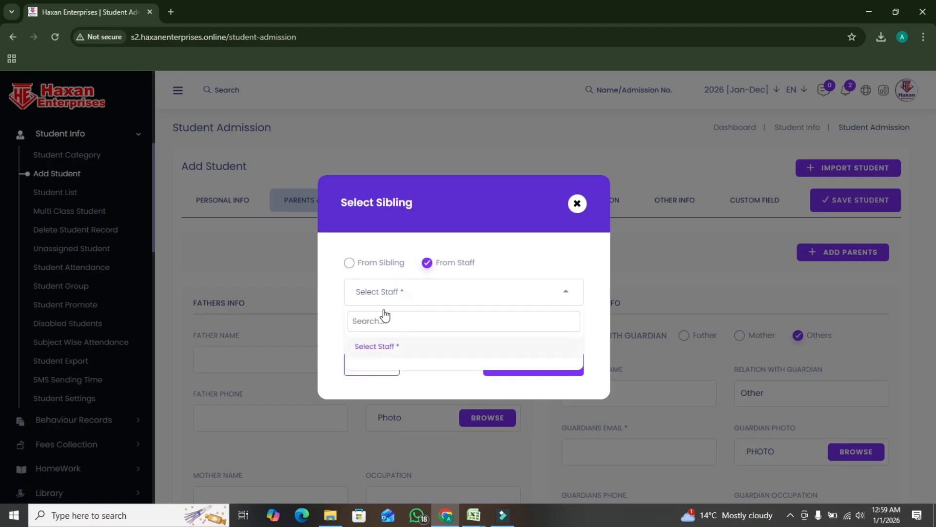
Check the From Sibling choices for class Play Group, section A, and close the Select Sibling dialog without saving
click(349, 264)
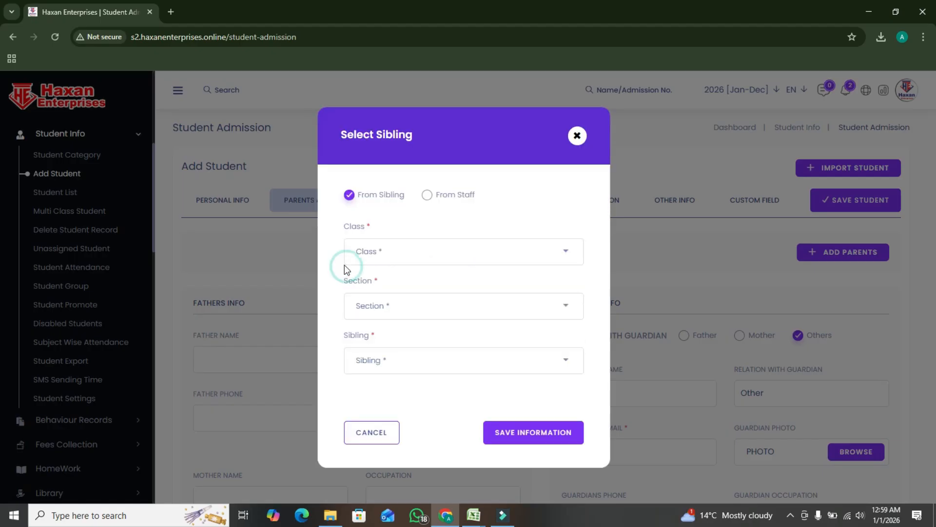
click(379, 254)
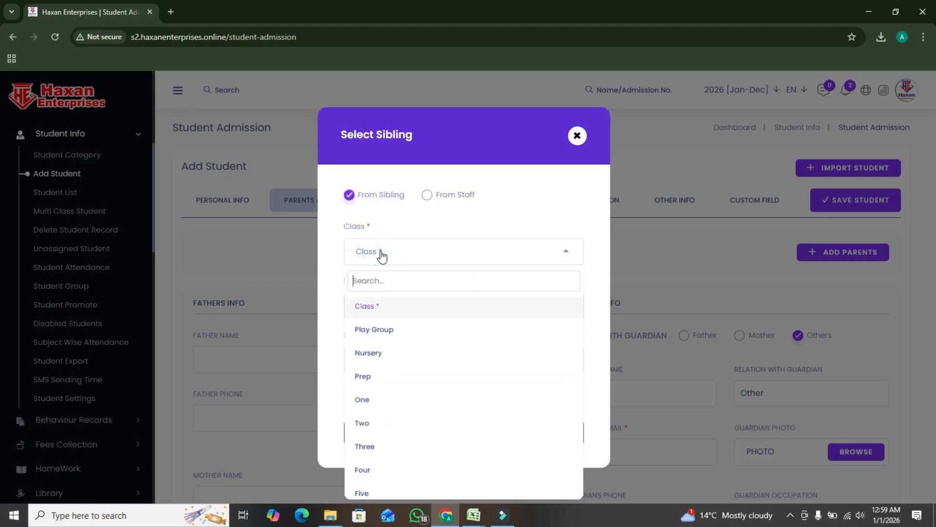
click(388, 334)
click(394, 307)
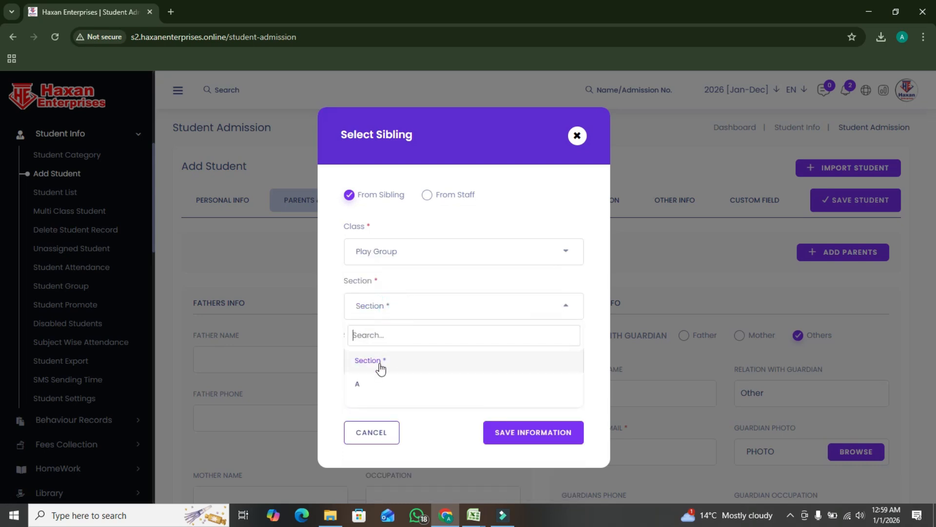
click(379, 383)
click(401, 359)
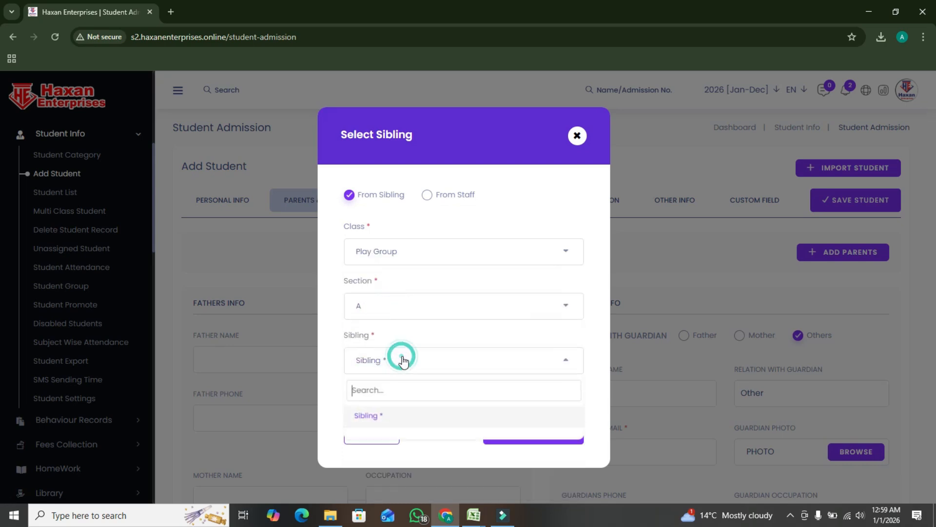
click(390, 419)
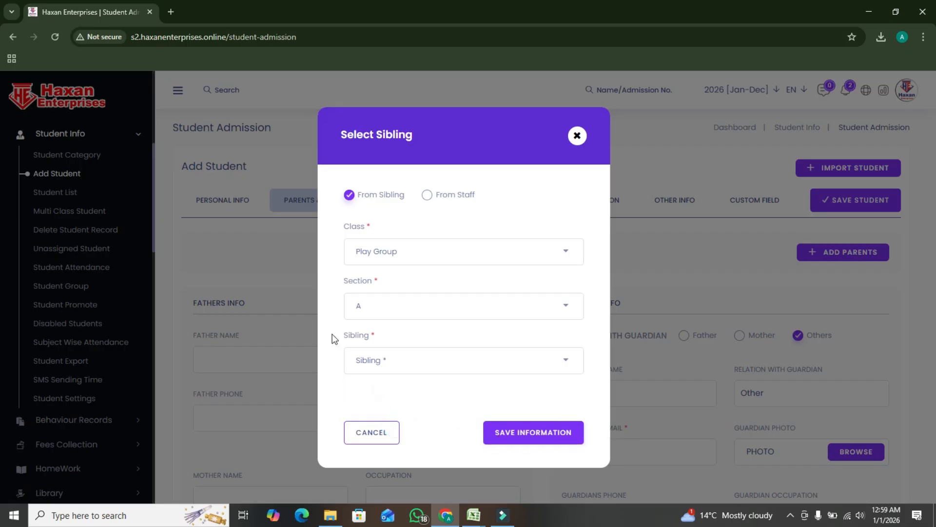
click(413, 369)
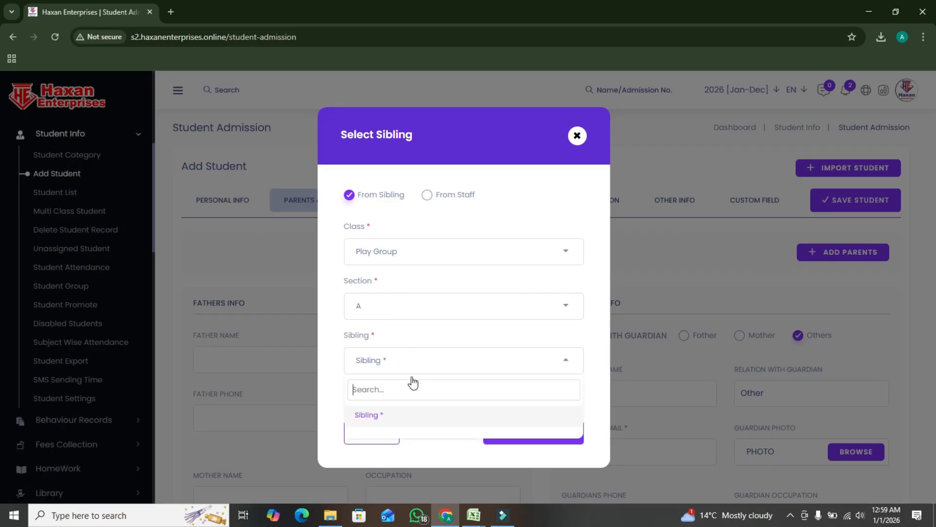
click(497, 208)
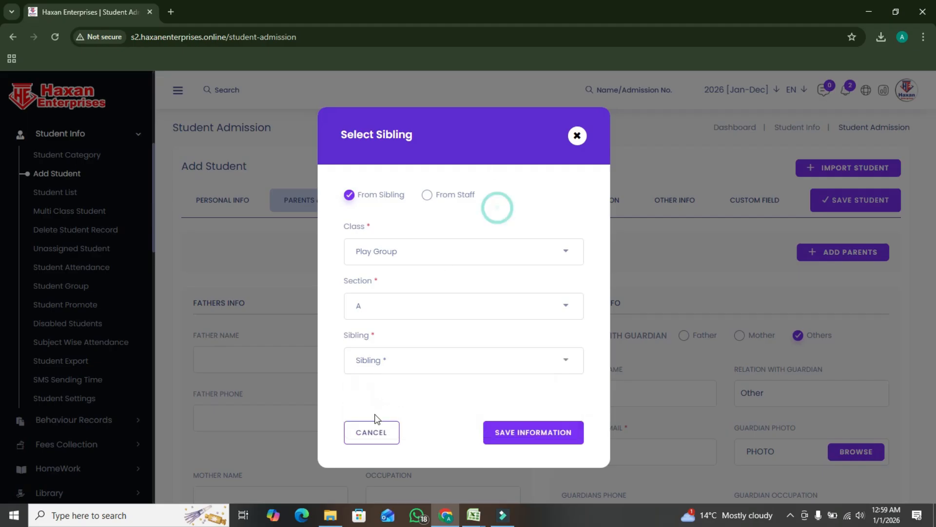
click(576, 139)
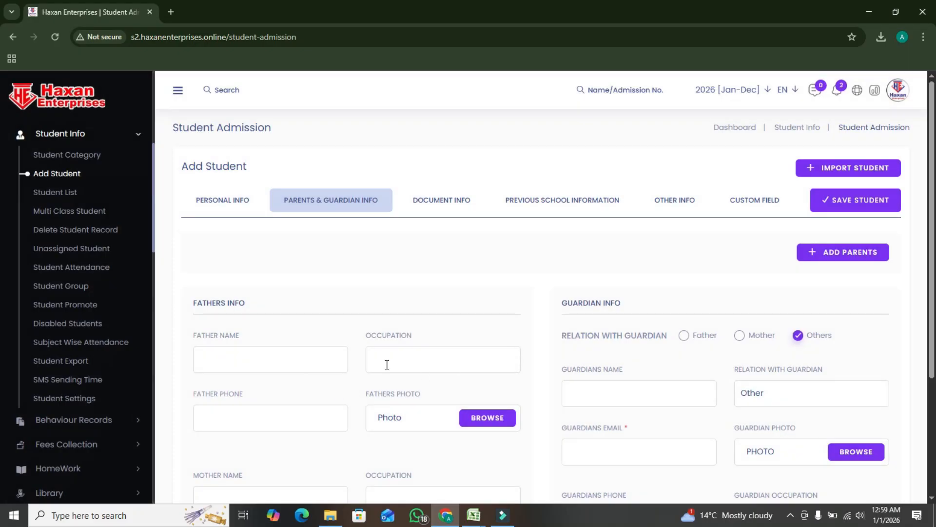
Look through the father, mother and guardian fields of the Parents & Guardian Info section
scroll(307, 299, down, 1)
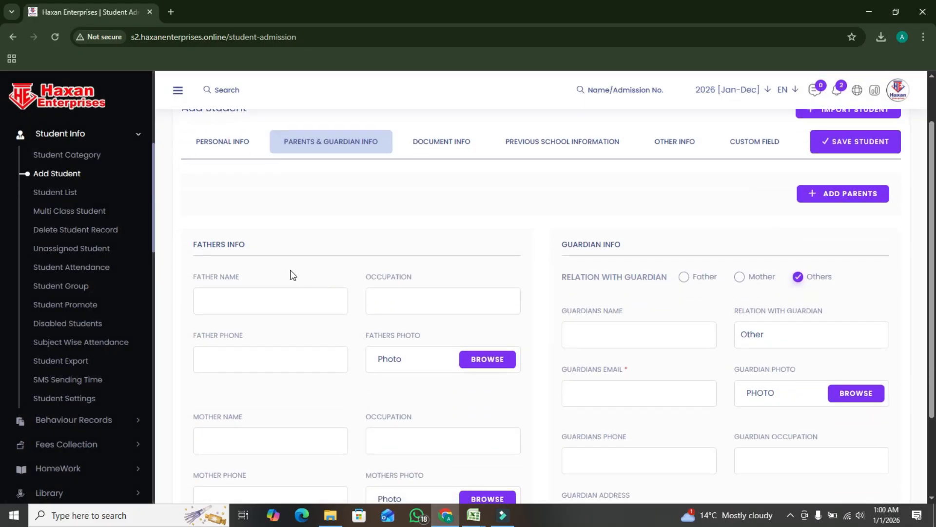
scroll(594, 347, down, 2)
scroll(599, 349, up, 3)
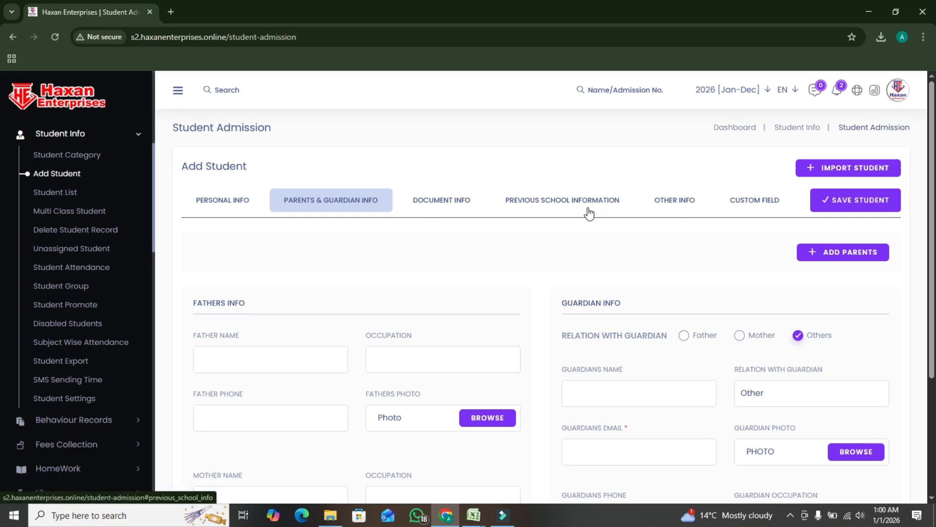
Go through the identity, bank and attachment fields in Document Info, and view the Previous School Information section
click(460, 207)
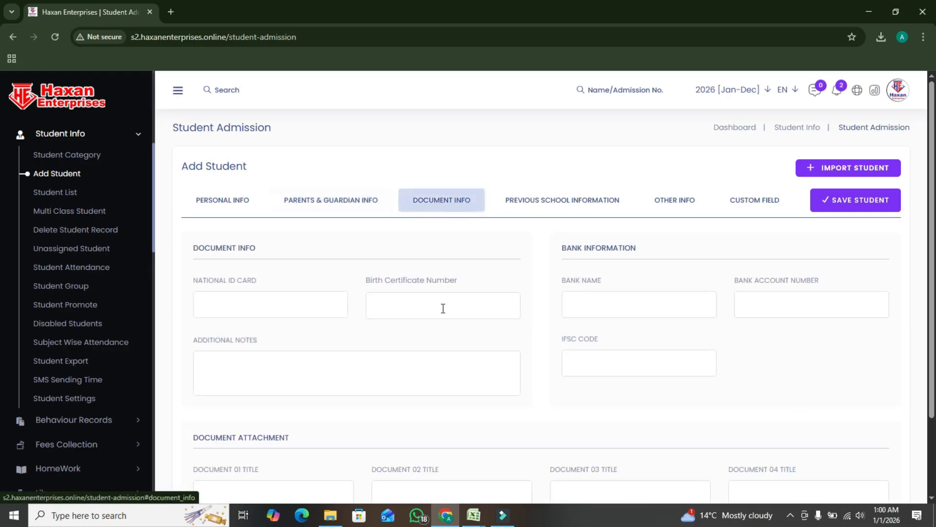
scroll(291, 319, down, 1)
click(277, 237)
click(424, 247)
click(604, 242)
click(832, 239)
click(546, 328)
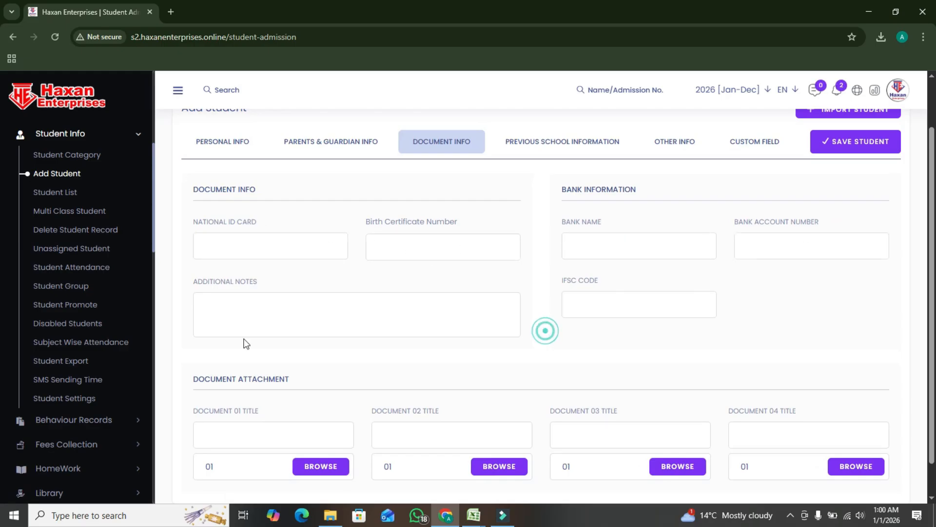
scroll(332, 399, down, 1)
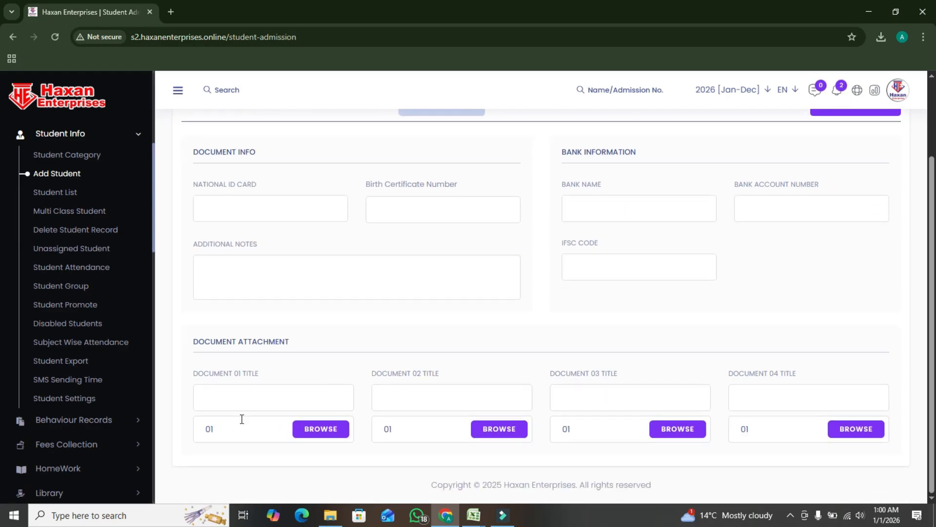
click(241, 424)
scroll(623, 353, up, 3)
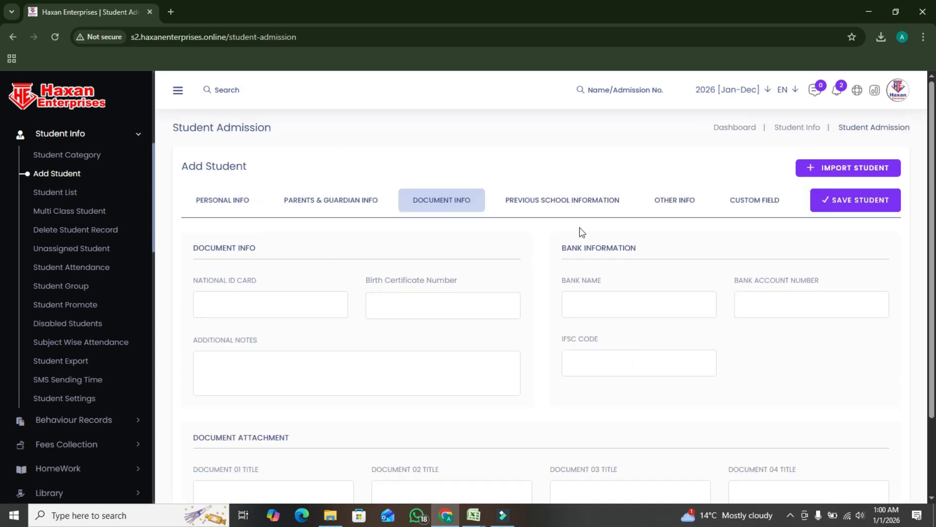
click(568, 206)
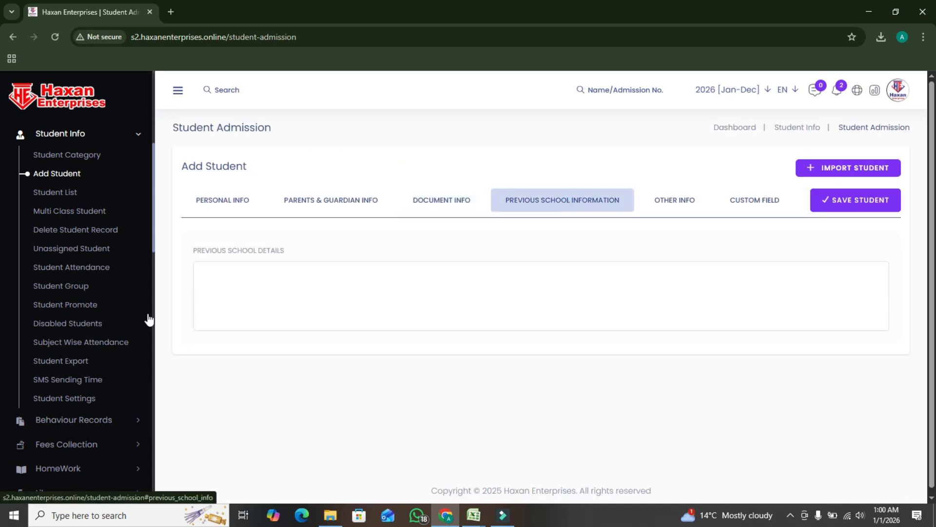
View the transport and dormitory fields in Other Info, check the route choices, and open the Custom Field section
click(247, 303)
click(675, 209)
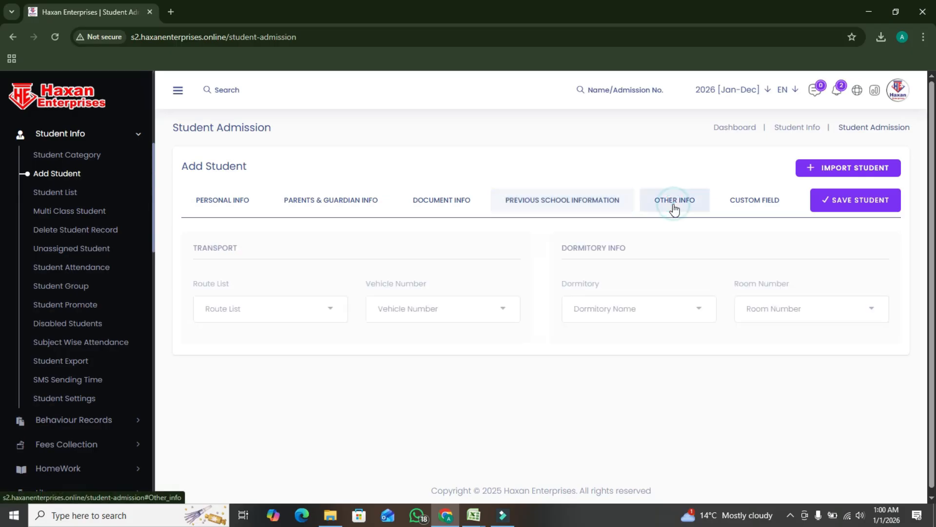
click(294, 314)
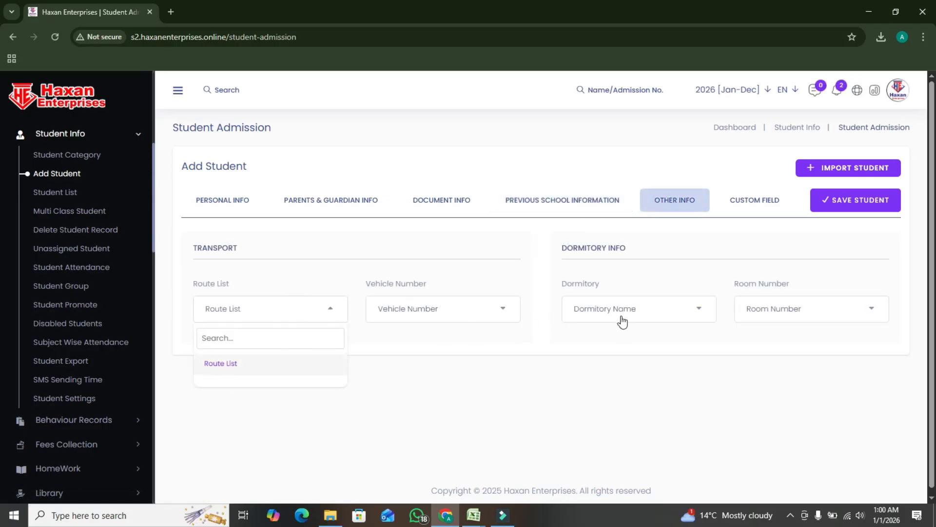
click(755, 207)
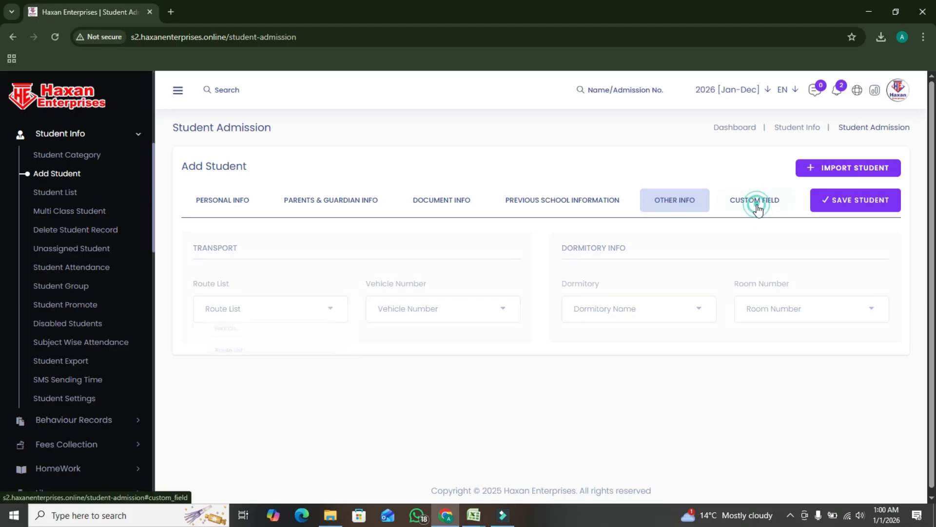
Return to Personal Info, review the filled-in admission details, and save the student
click(228, 203)
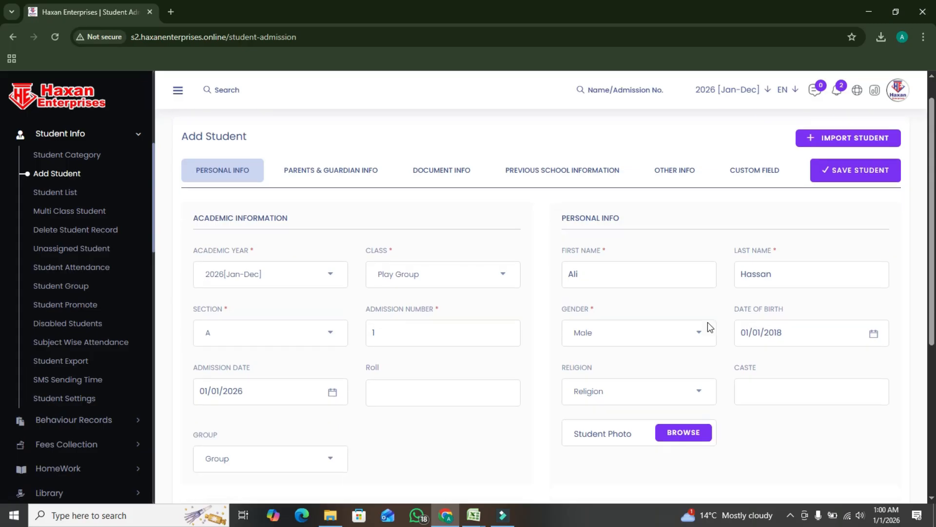
scroll(708, 323, down, 6)
scroll(715, 318, up, 6)
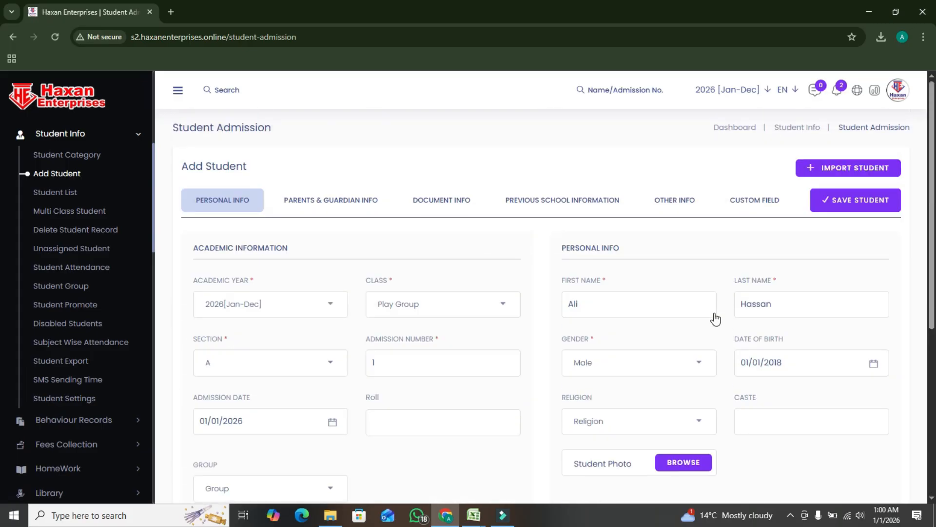
click(844, 201)
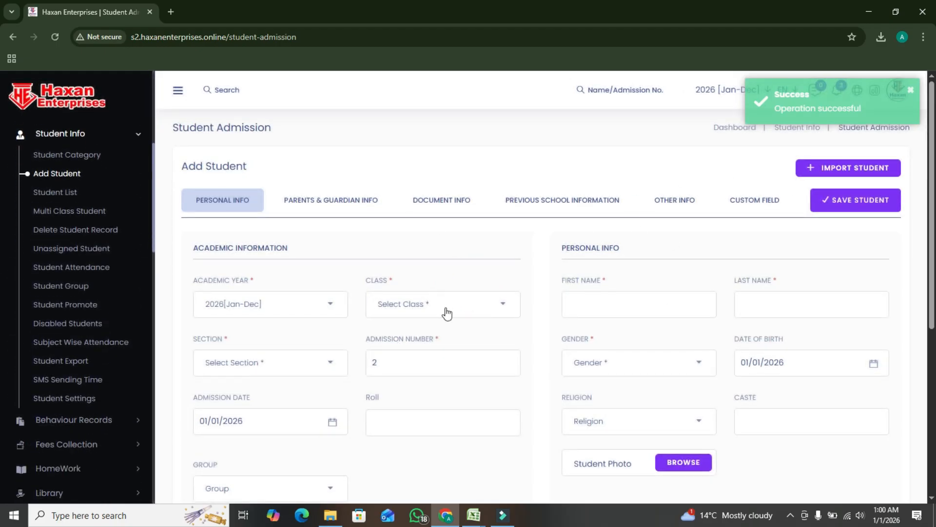
Enter the second student's first name and last name in the blank admission form
click(585, 302)
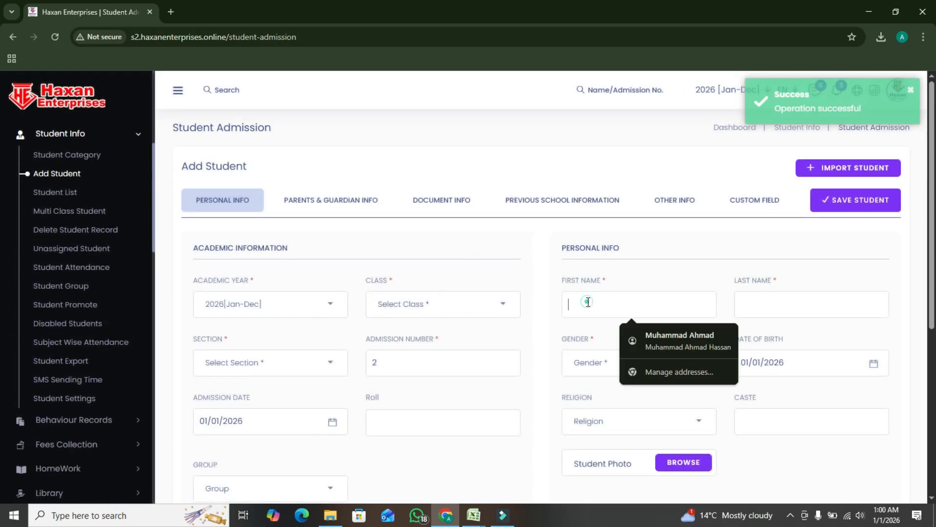
text(Ai)
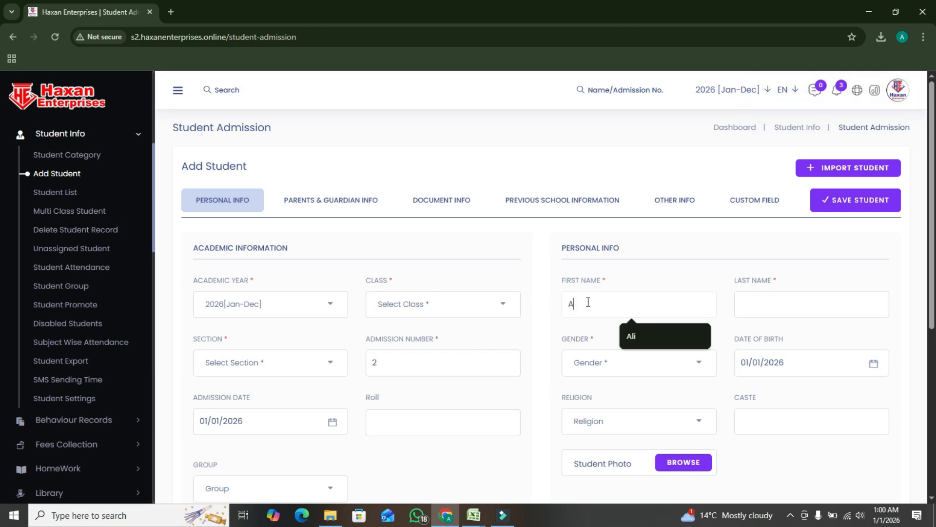
key(Tab)
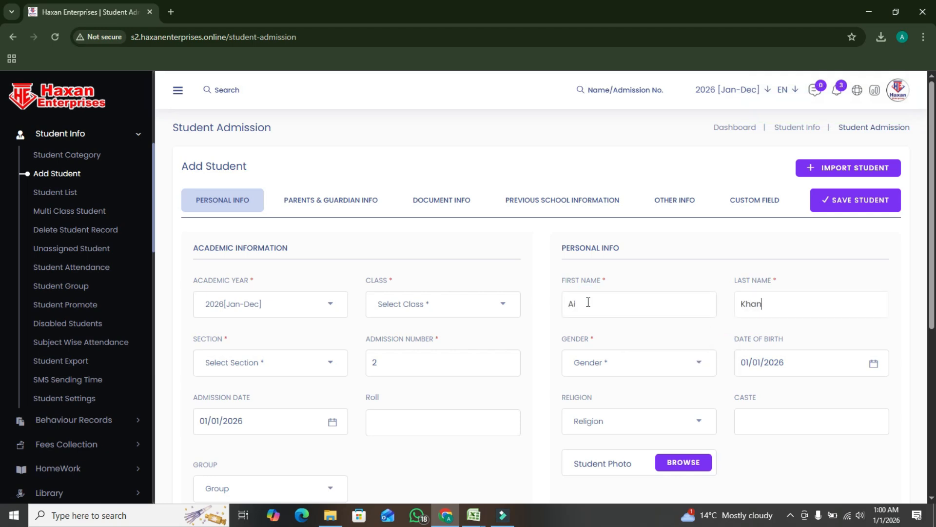
Assign the second student to class Play Group, section A
scroll(509, 314, down, 2)
click(237, 247)
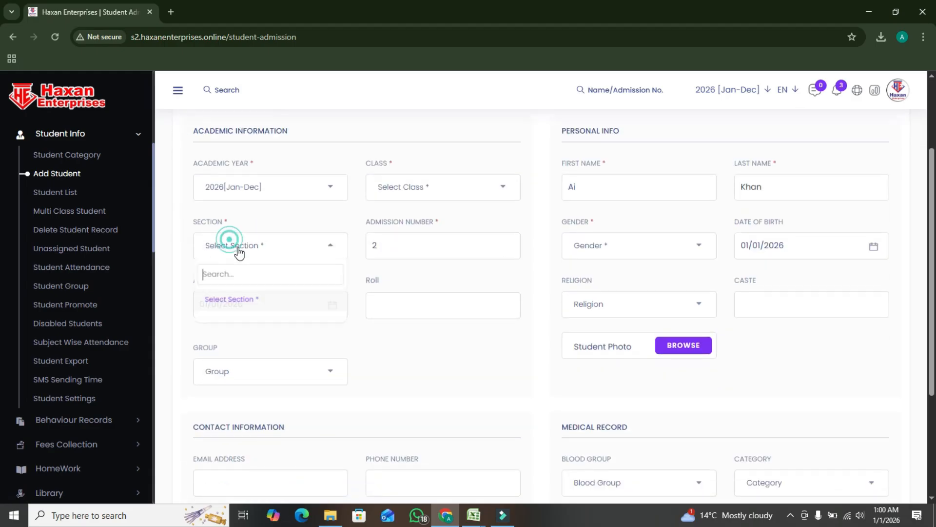
click(395, 194)
click(386, 267)
click(268, 247)
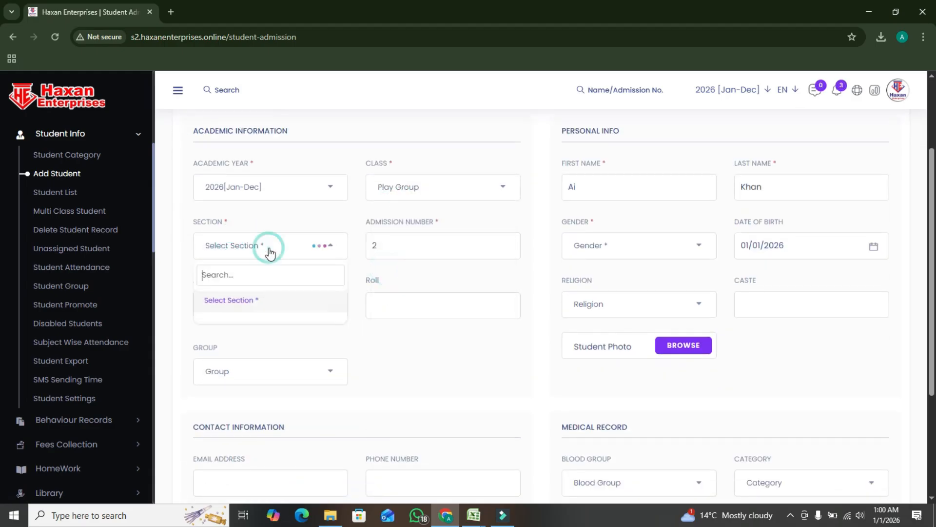
click(237, 324)
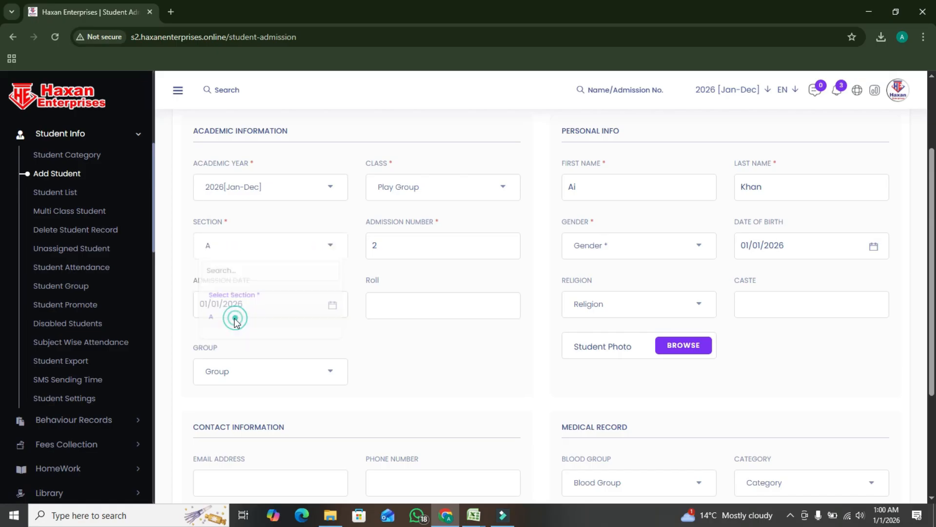
Set the second student's gender to Male and enter the date of birth
click(675, 245)
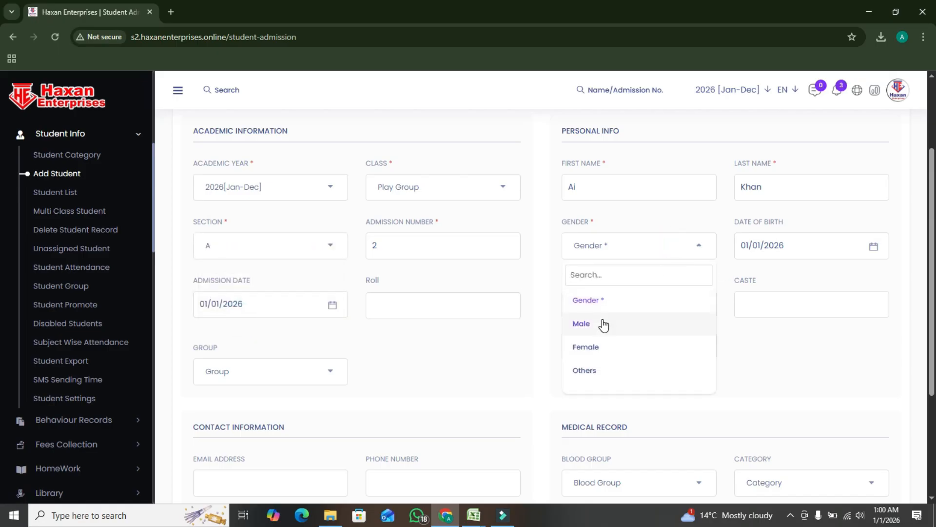
click(602, 324)
click(798, 246)
key(BackSpace)
key(BackSpace)
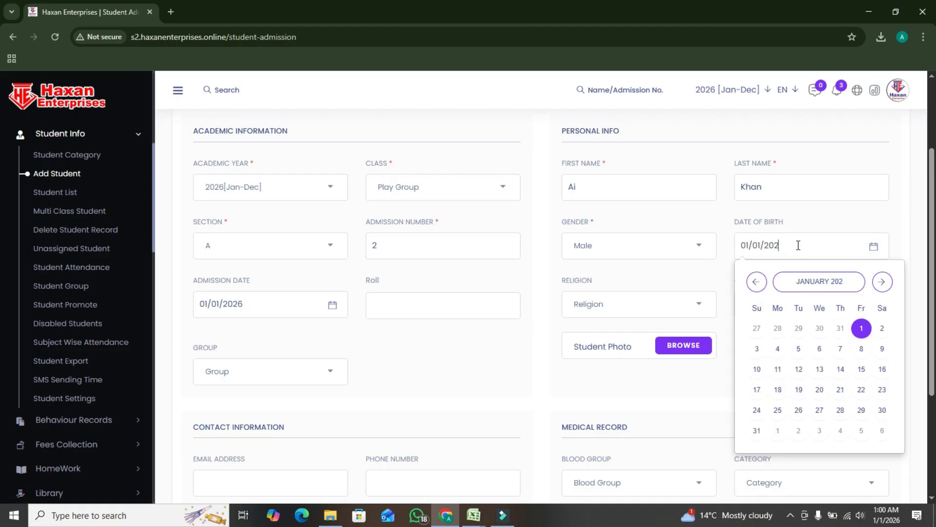
text(18)
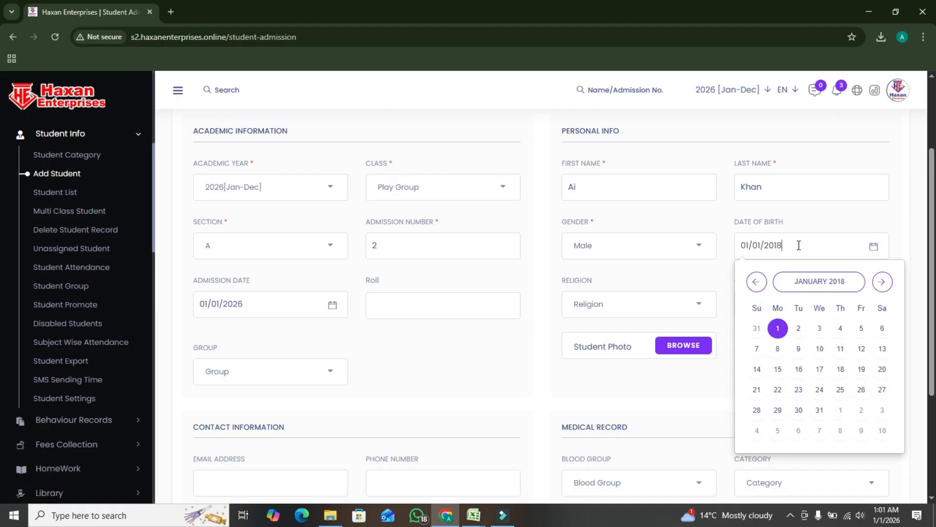
click(388, 389)
Check the contact and medical fields of the second student's form and save the student
scroll(463, 353, down, 4)
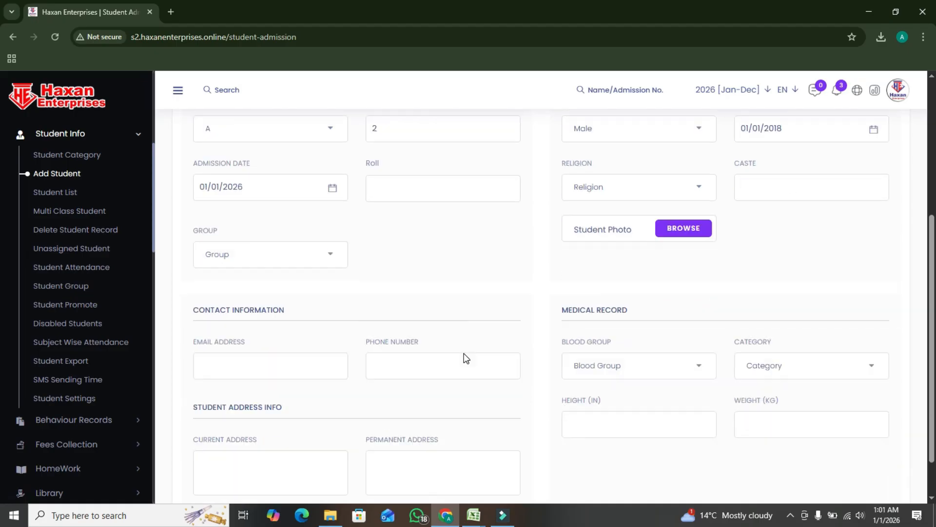
scroll(472, 368, up, 5)
click(835, 209)
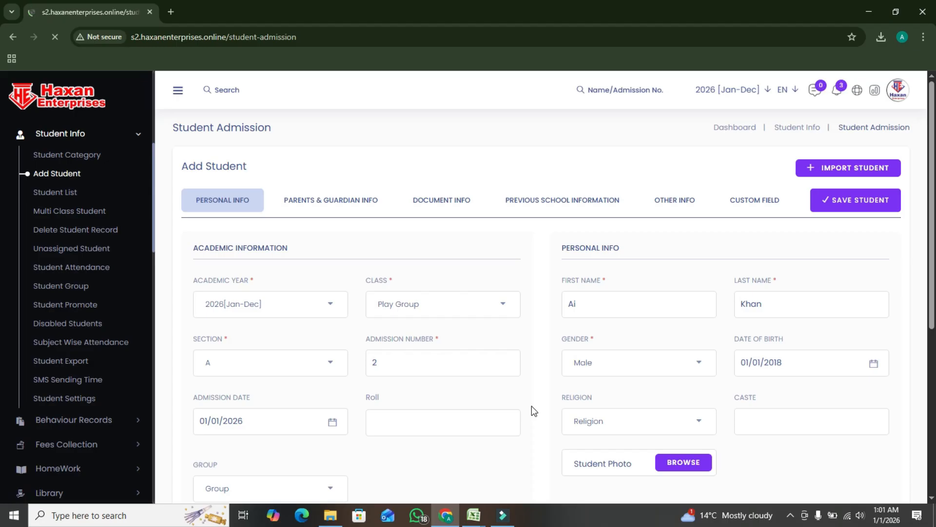
Open the Student Import page, download the sample students file, and keep the blocked download
click(861, 171)
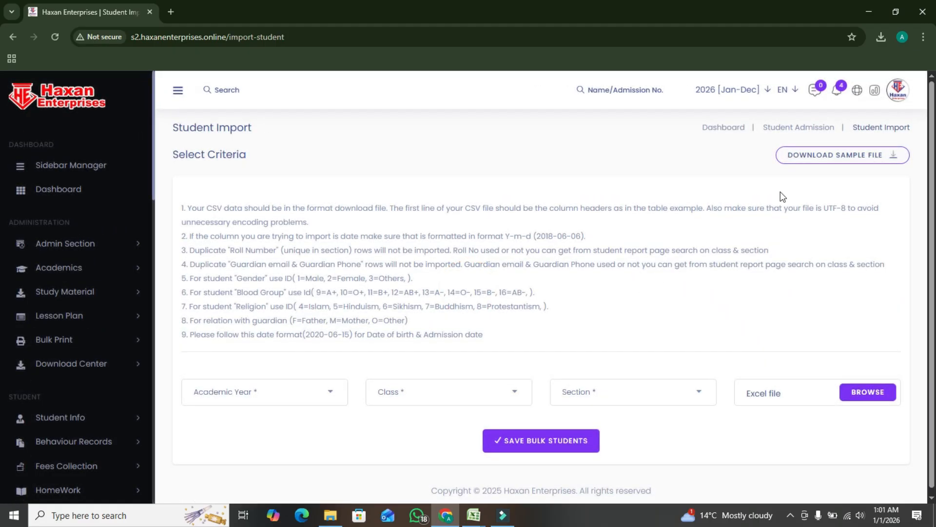
click(852, 164)
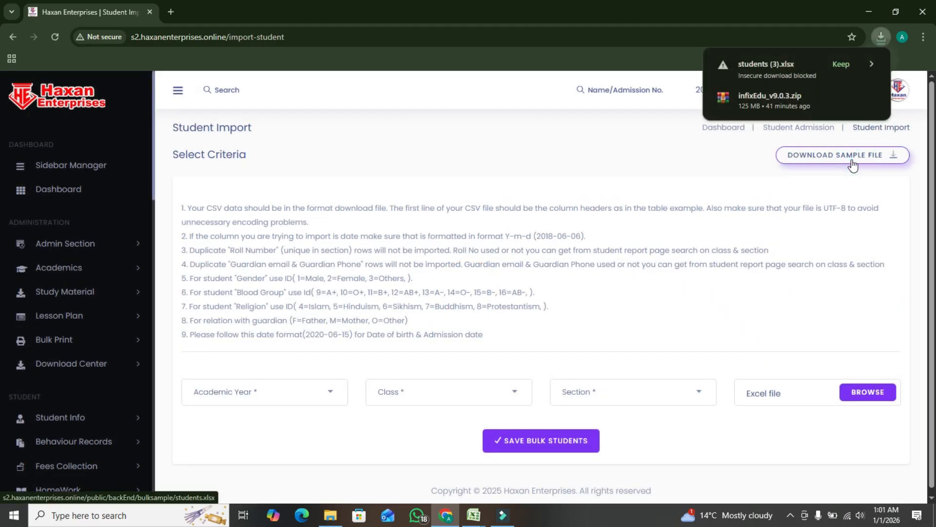
click(841, 64)
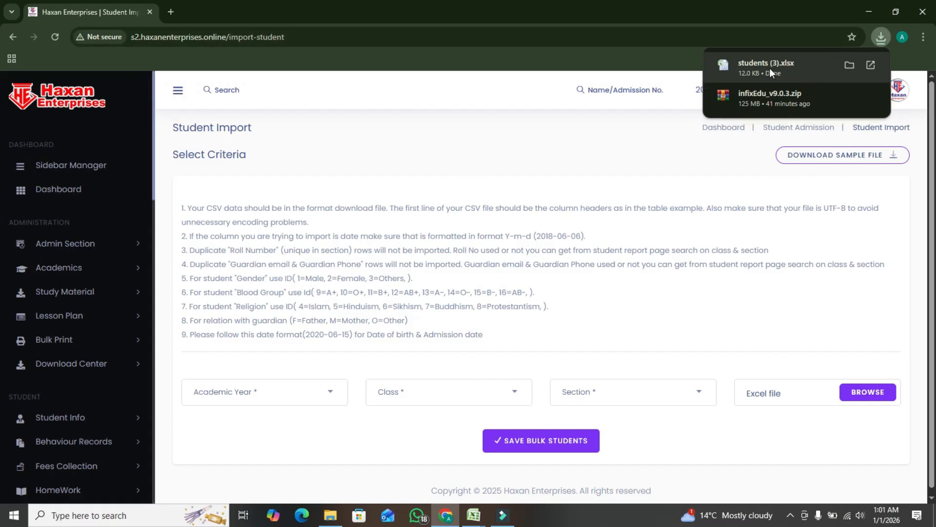
Set the student import criteria to academic year 2026[Jan-Dec], class Play Group and section A
scroll(423, 453, down, 1)
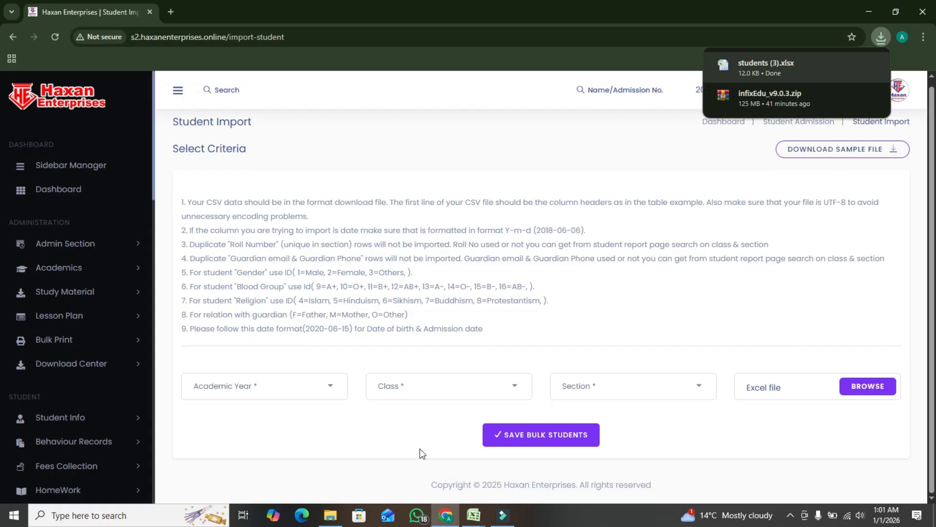
click(262, 397)
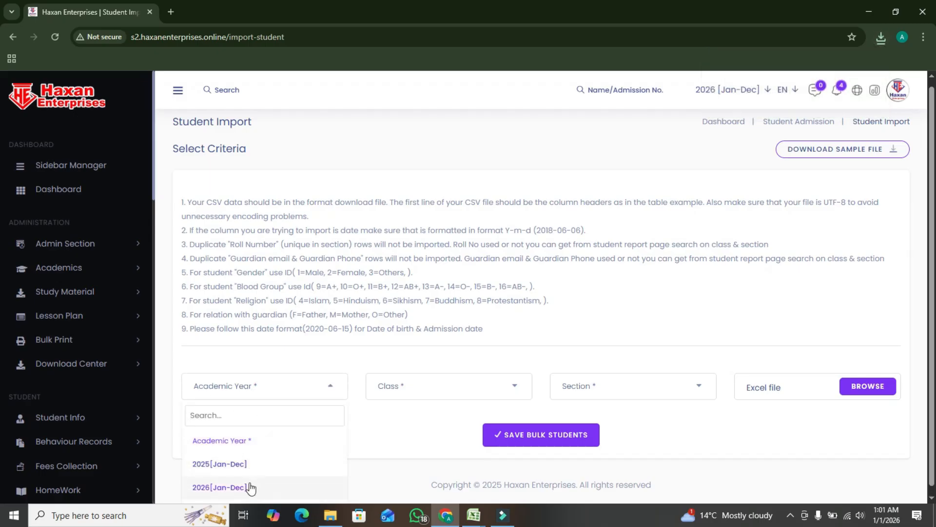
click(249, 486)
click(408, 387)
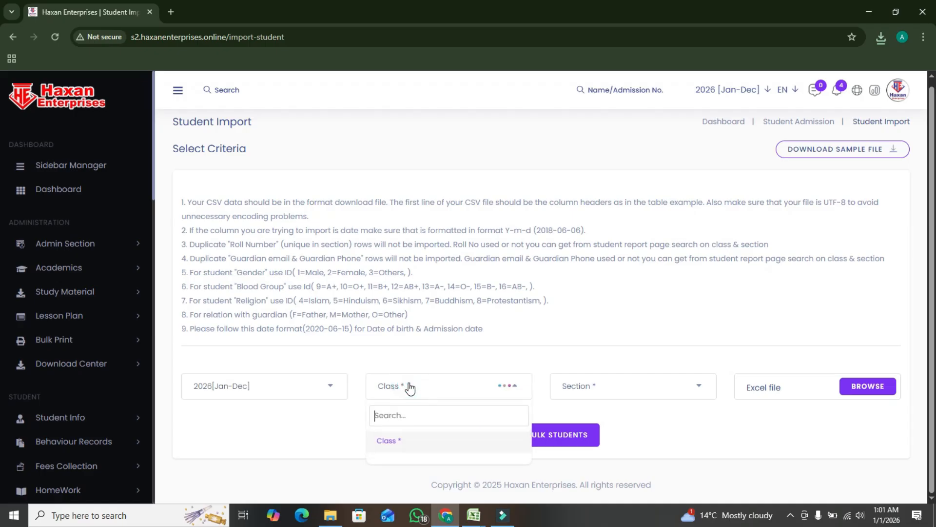
click(413, 464)
click(618, 390)
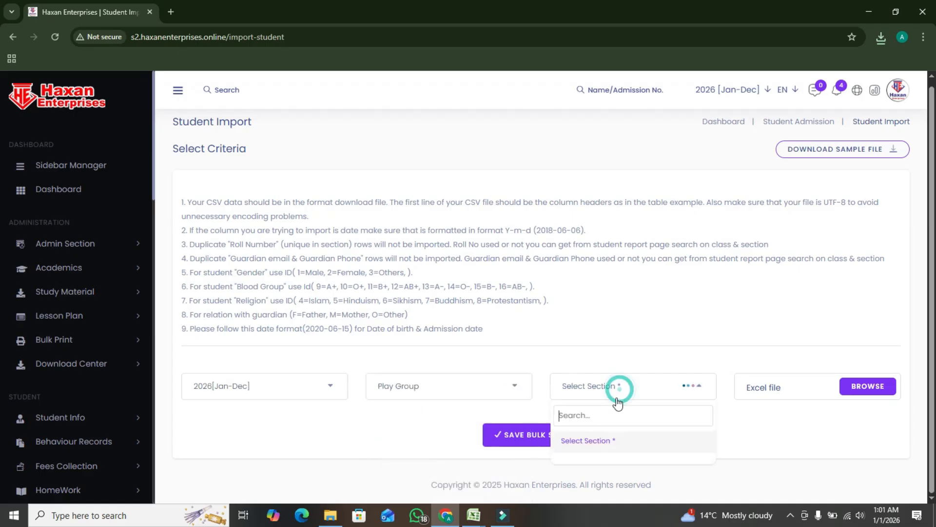
click(578, 461)
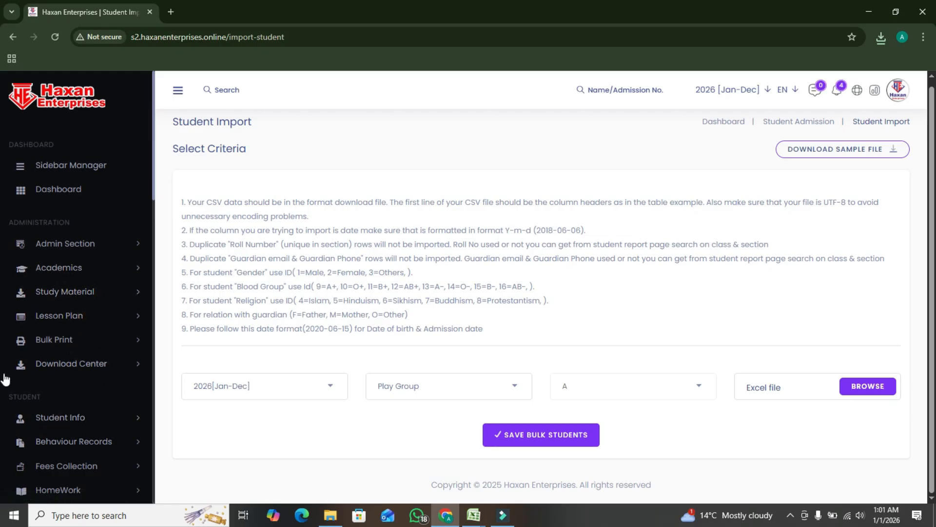
Open the Student List in Student Info and look over the listed students
scroll(84, 360, down, 2)
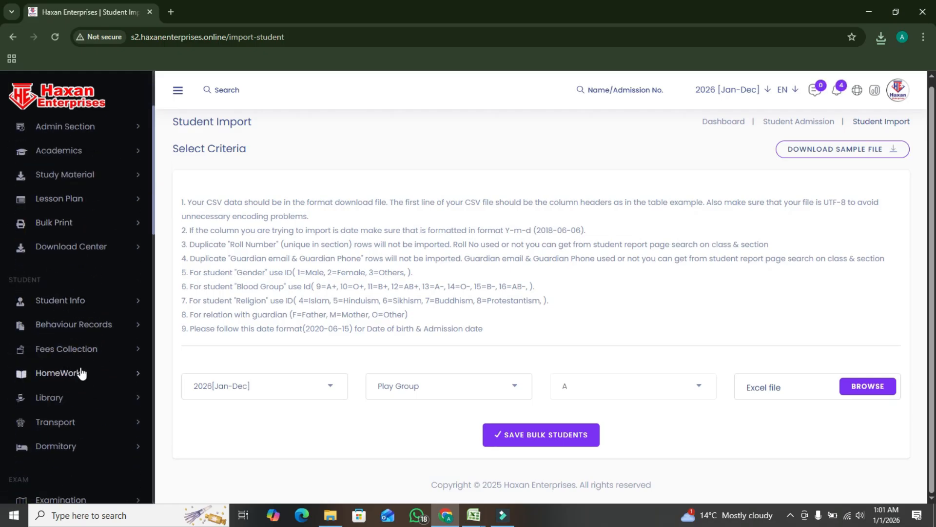
click(70, 307)
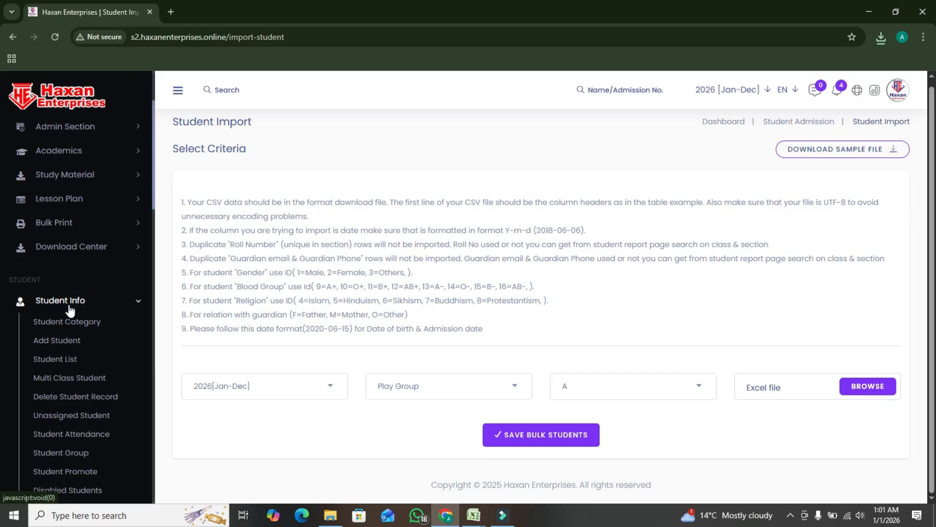
click(63, 366)
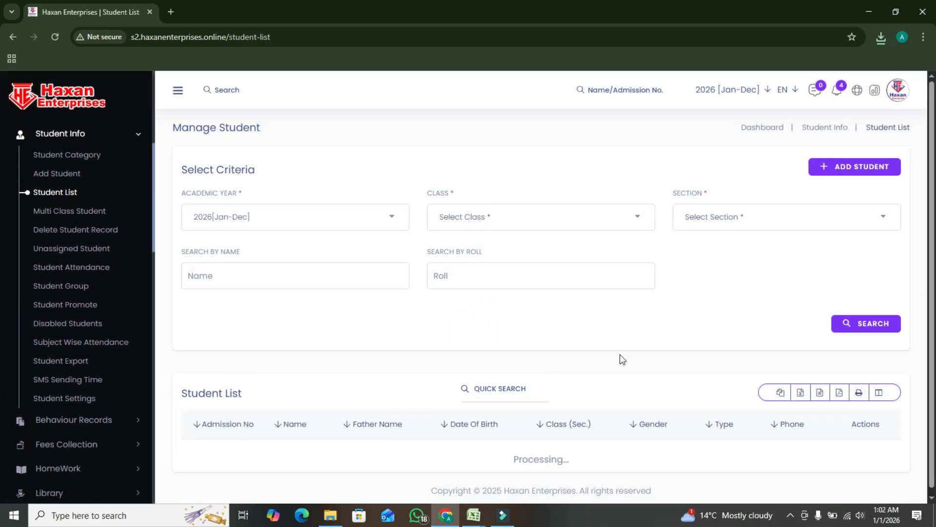
scroll(566, 361, down, 2)
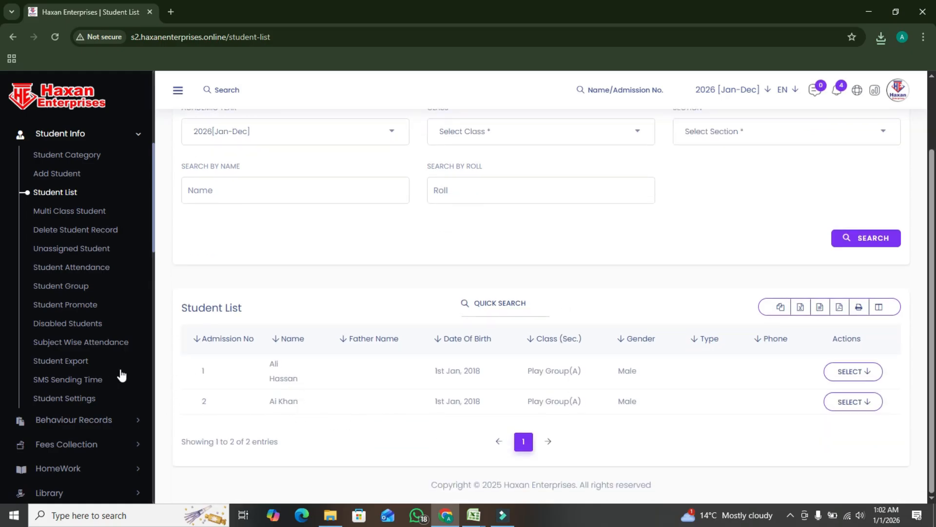
View the Delete Student Record and Unassigned Student pages
click(71, 237)
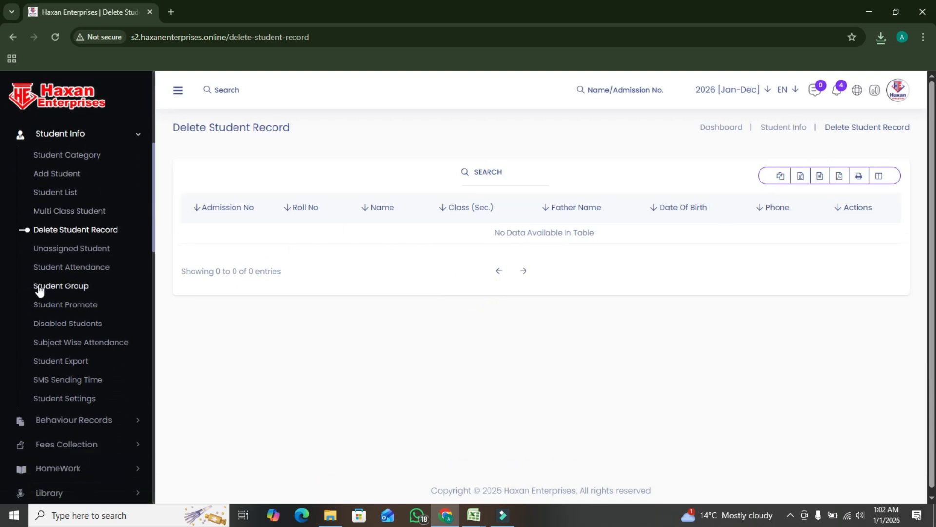
click(90, 251)
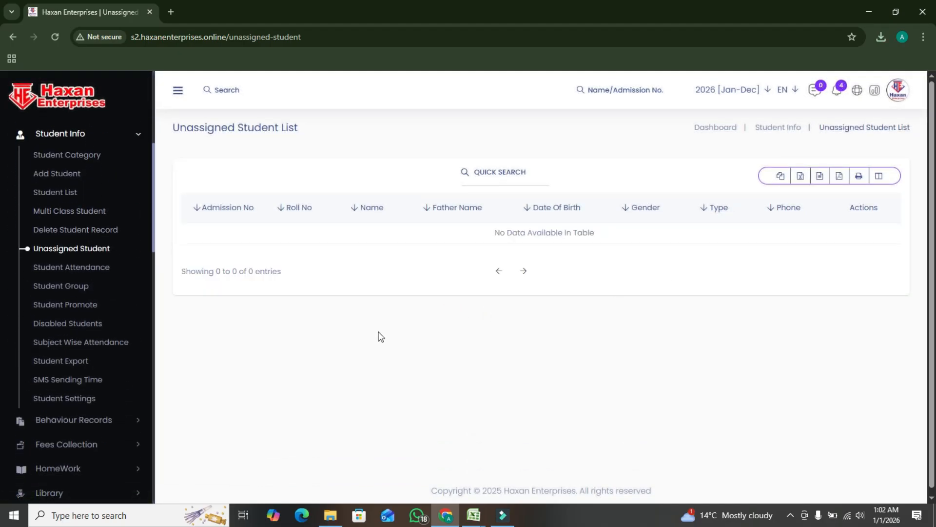
Open the Student Attendance page and choose class Play Group in its search criteria
click(104, 274)
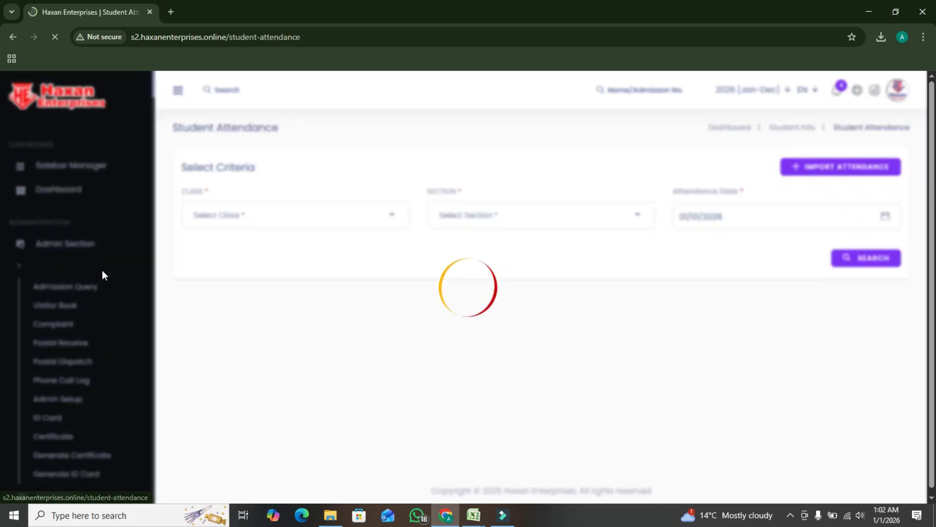
click(331, 222)
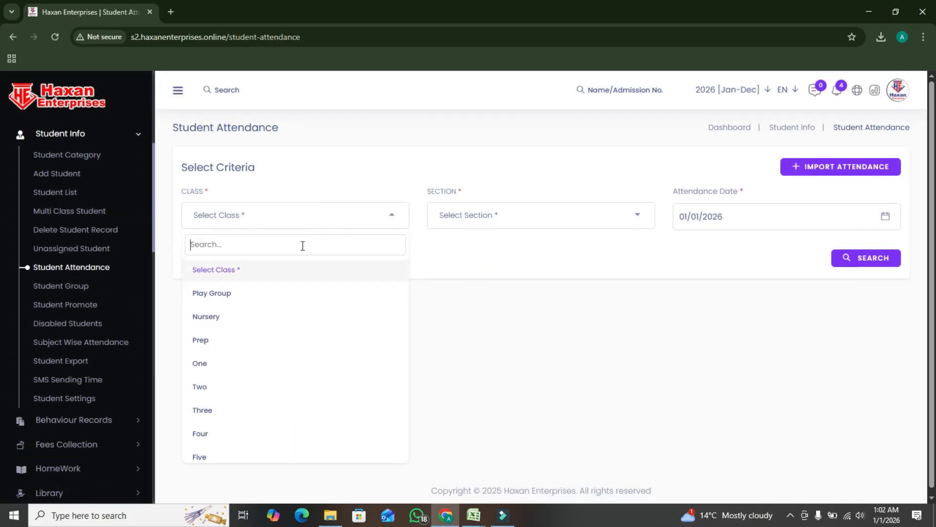
click(239, 293)
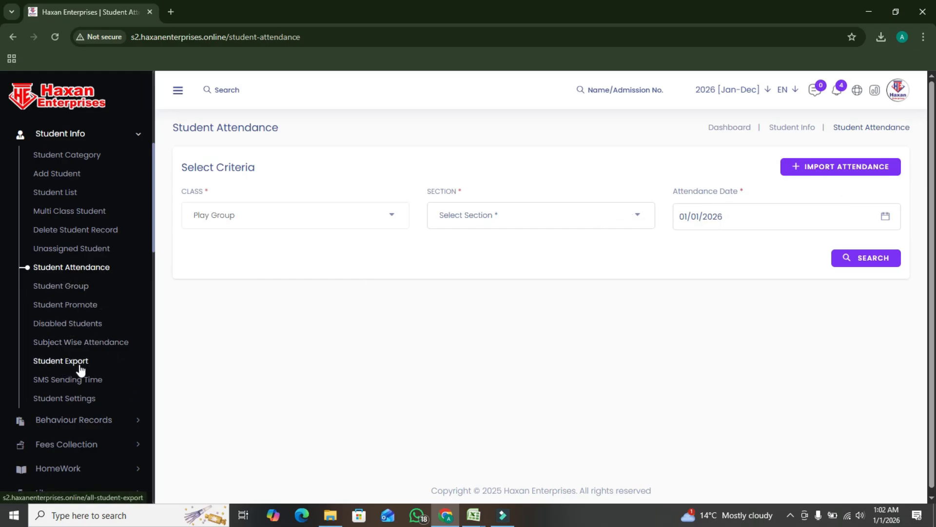
View the SMS Sending Time page and the admission field options in Student Settings
click(93, 385)
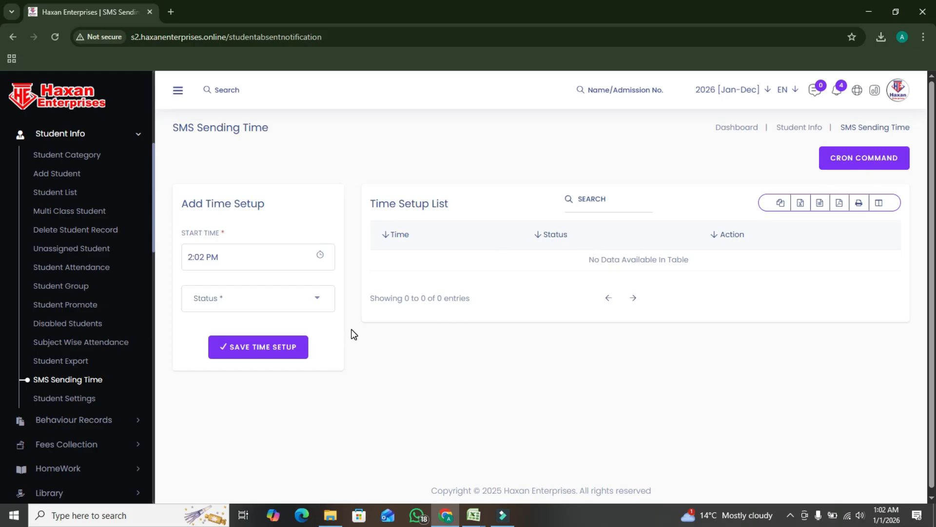
click(85, 399)
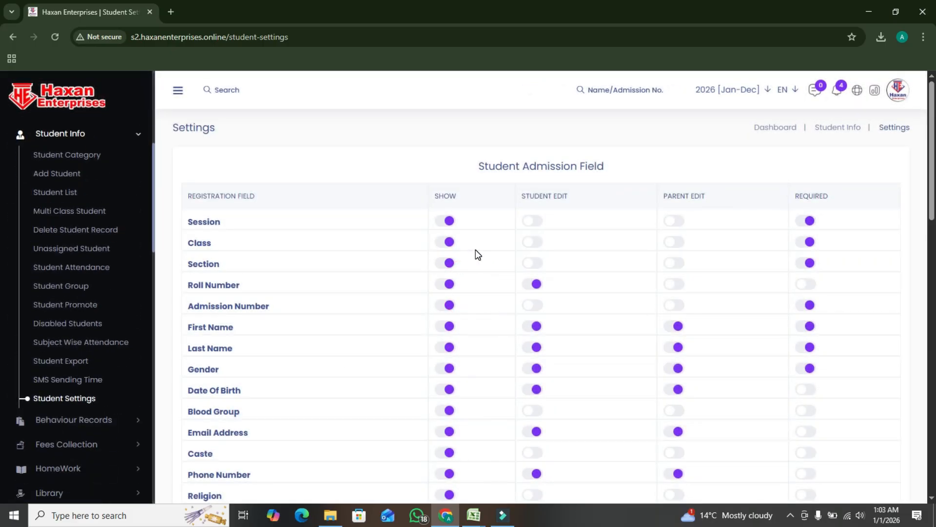
Review the student admission fields and switch the Session field's Required option off and back on
scroll(505, 280, down, 6)
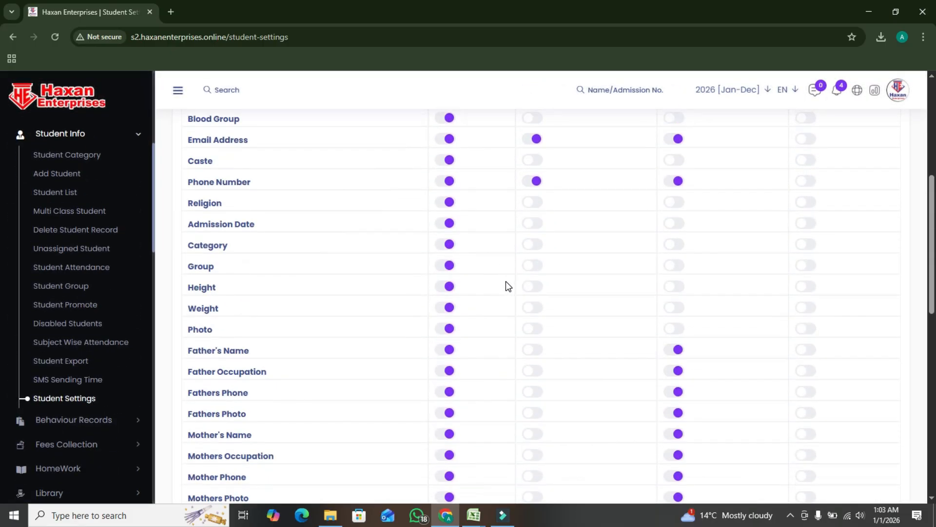
scroll(505, 280, down, 11)
scroll(576, 306, up, 10)
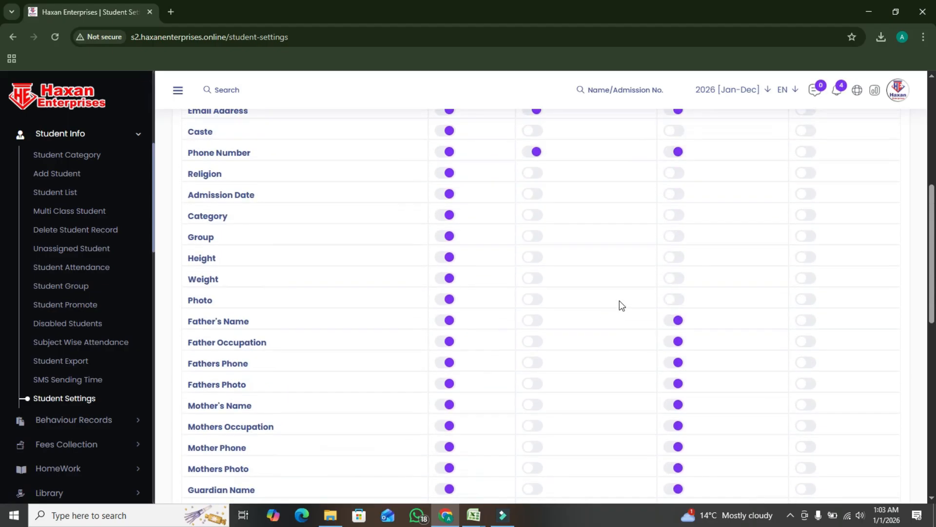
scroll(620, 305, up, 7)
click(810, 222)
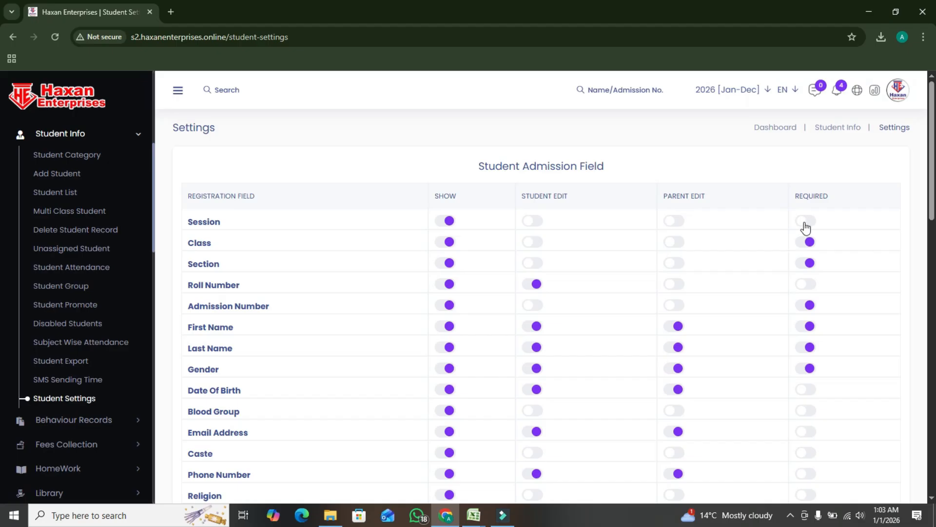
click(804, 224)
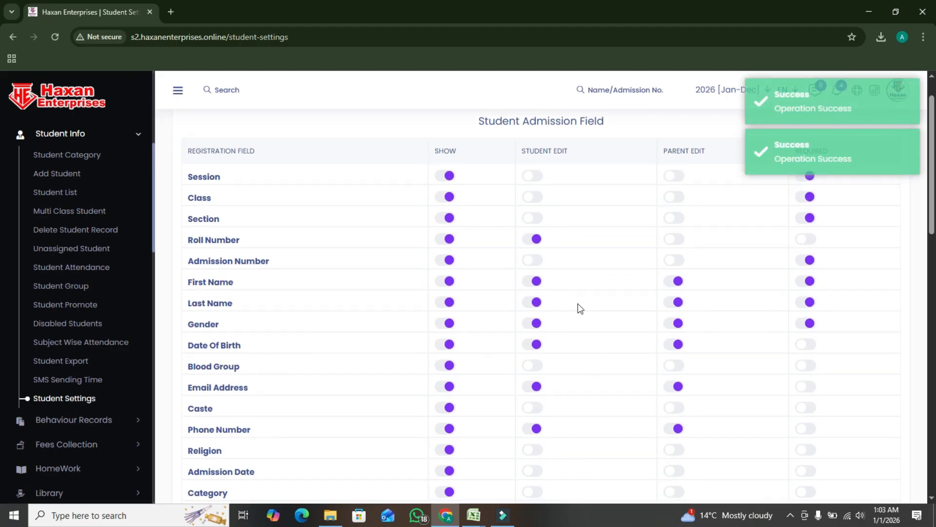
Switch the Show option of the Custom Field off and back on in the student admission fields
scroll(578, 310, down, 8)
scroll(431, 298, down, 7)
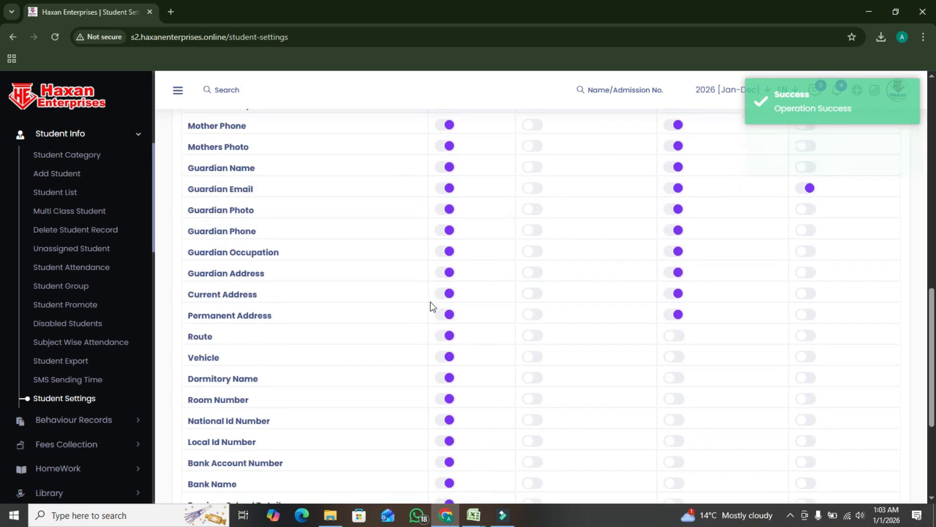
scroll(424, 333, down, 2)
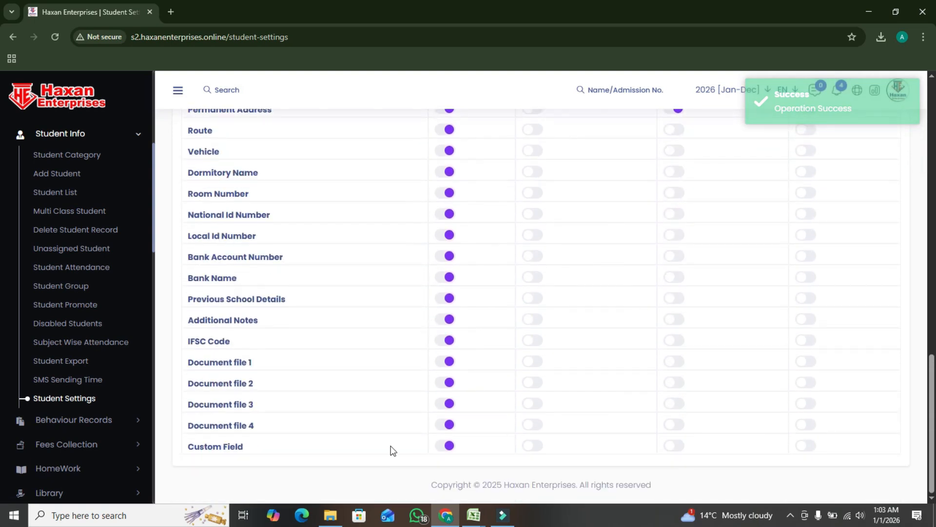
click(445, 446)
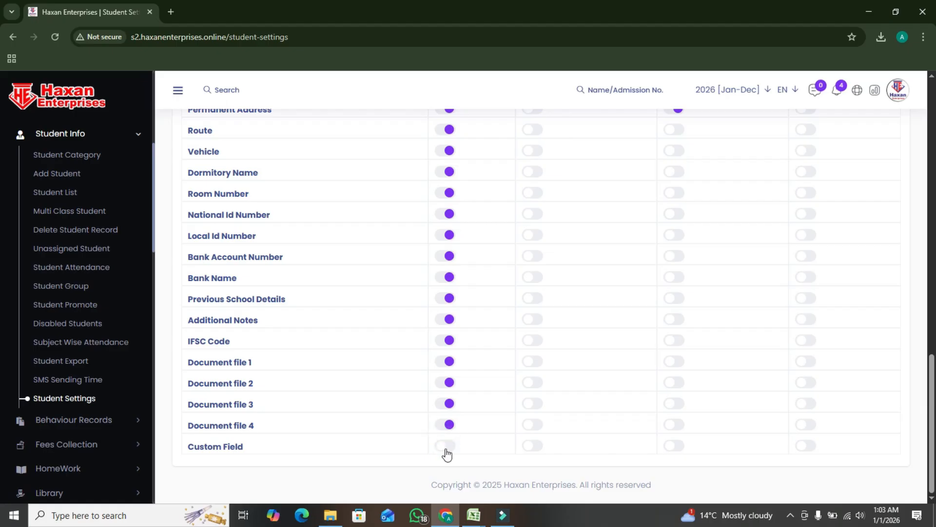
click(444, 445)
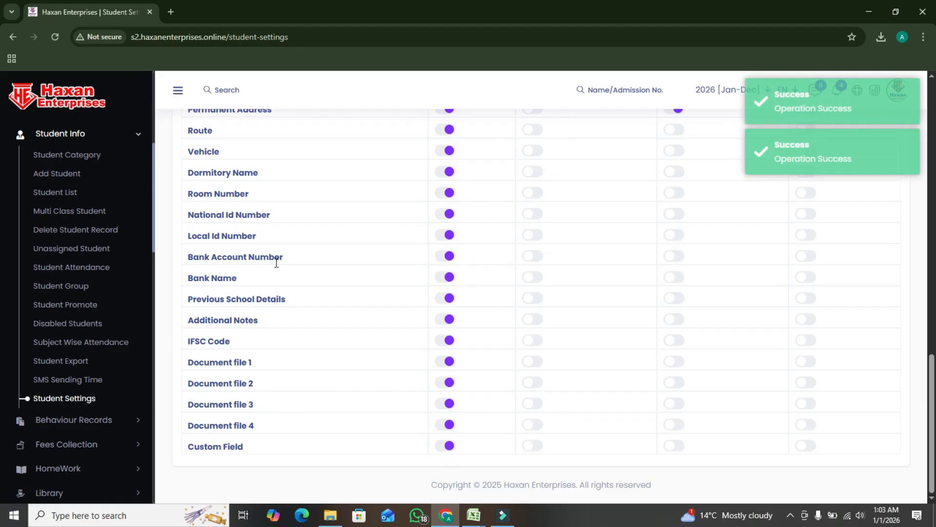
Look over the pages available under Behaviour Records and collapse the section again
scroll(287, 268, up, 3)
scroll(122, 361, down, 1)
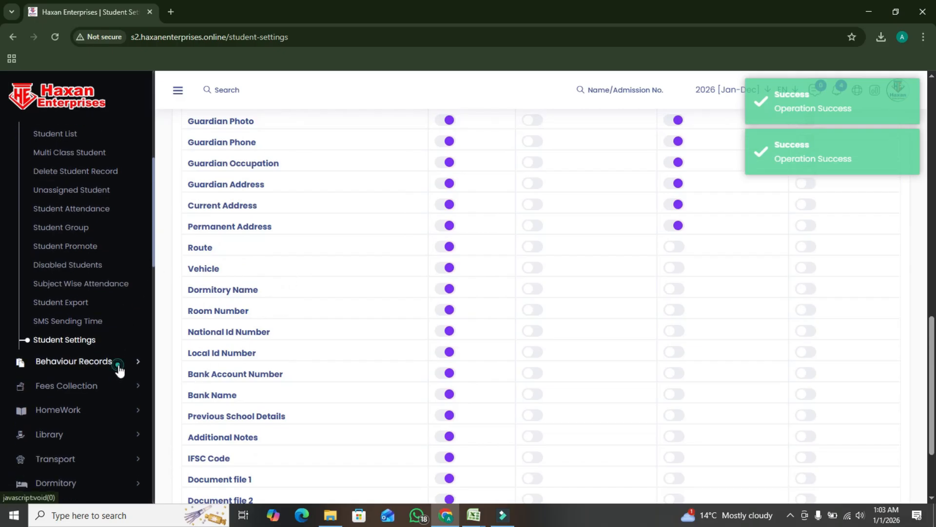
click(119, 361)
scroll(112, 336, down, 4)
scroll(104, 205, up, 1)
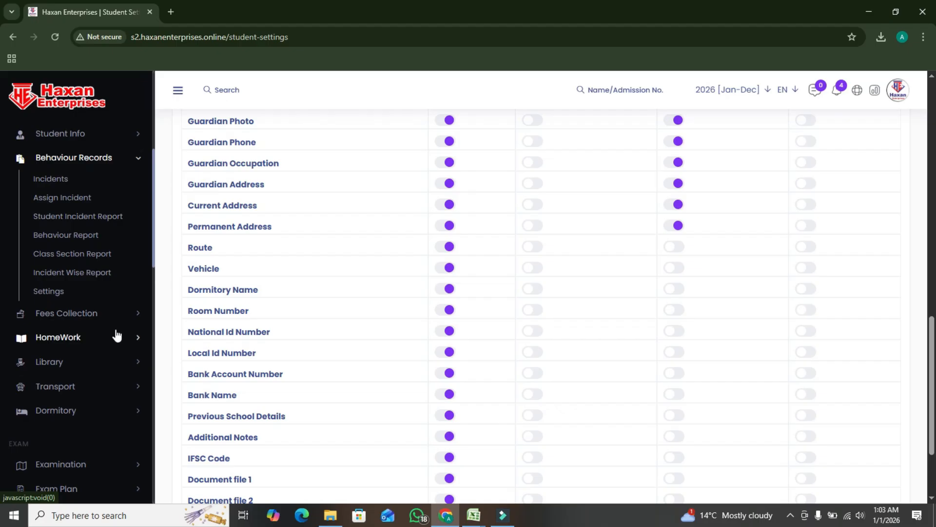
click(138, 160)
Add a fees group named A in Fees Collection and show the actions available for it
click(105, 183)
click(56, 202)
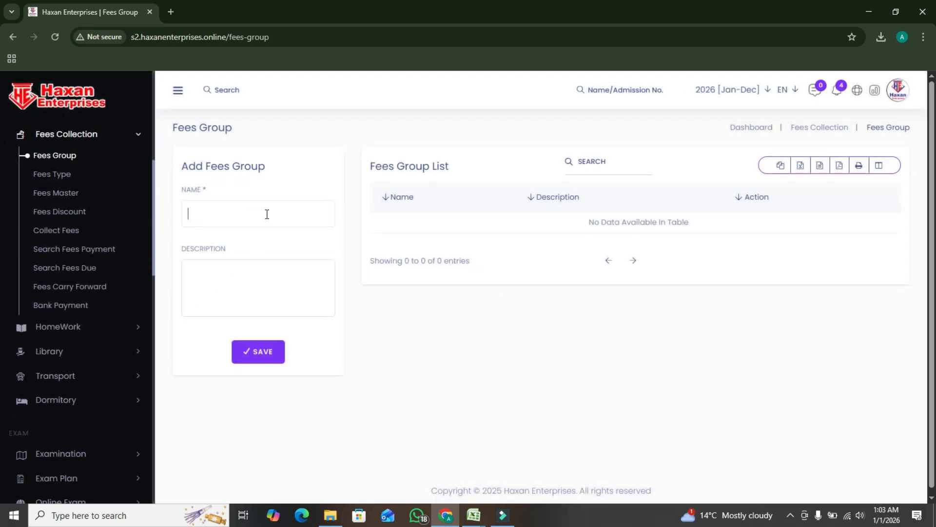
click(260, 354)
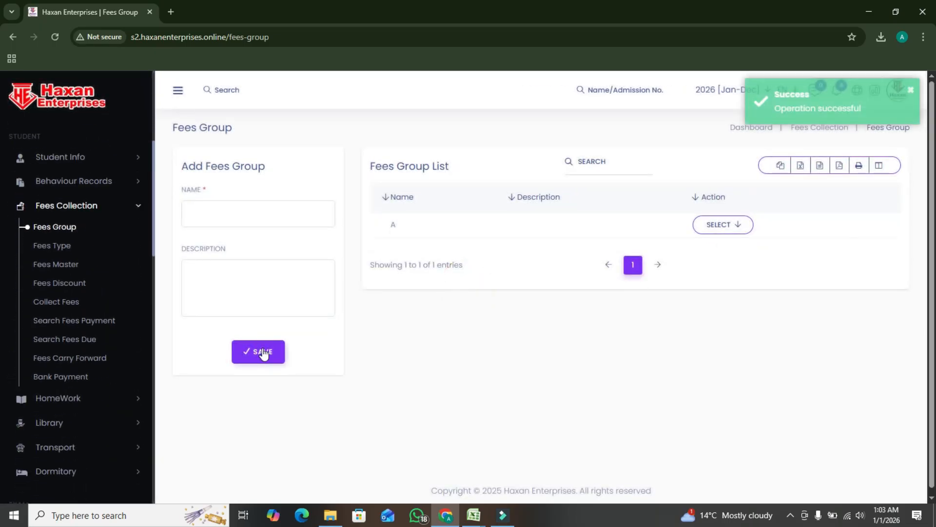
click(721, 225)
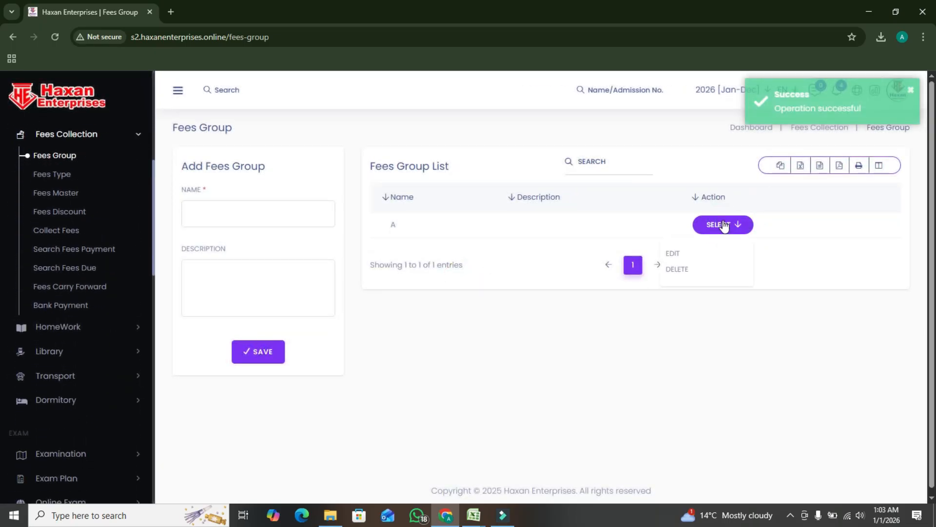
Add a fees type named monthly that belongs to fees group A
click(66, 176)
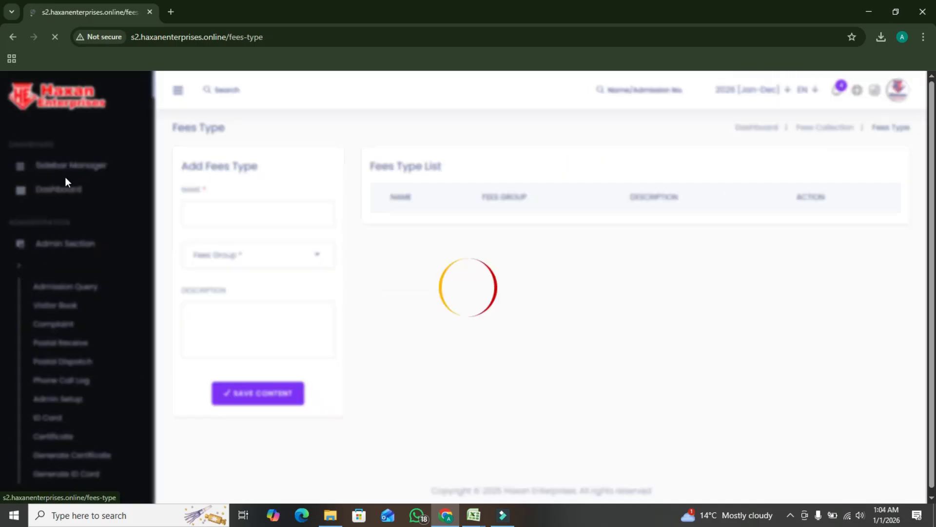
click(237, 207)
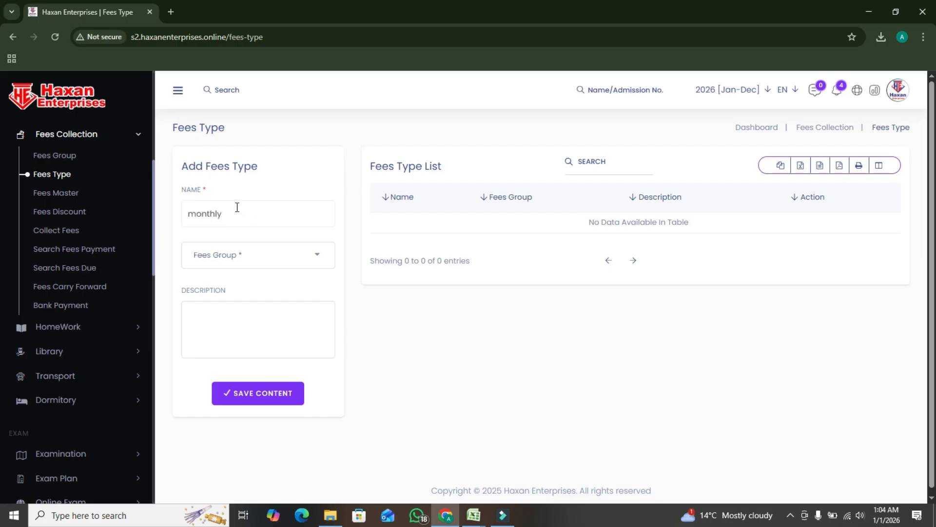
click(253, 255)
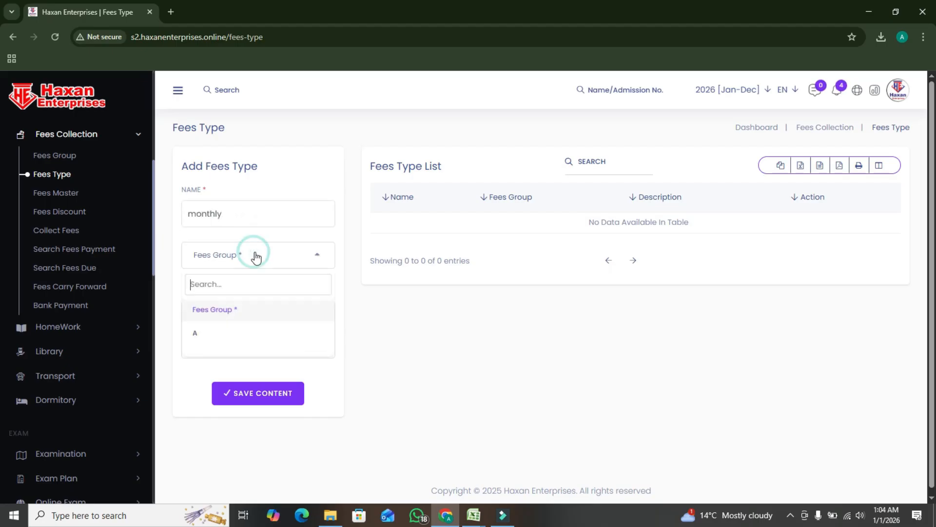
click(208, 332)
click(246, 394)
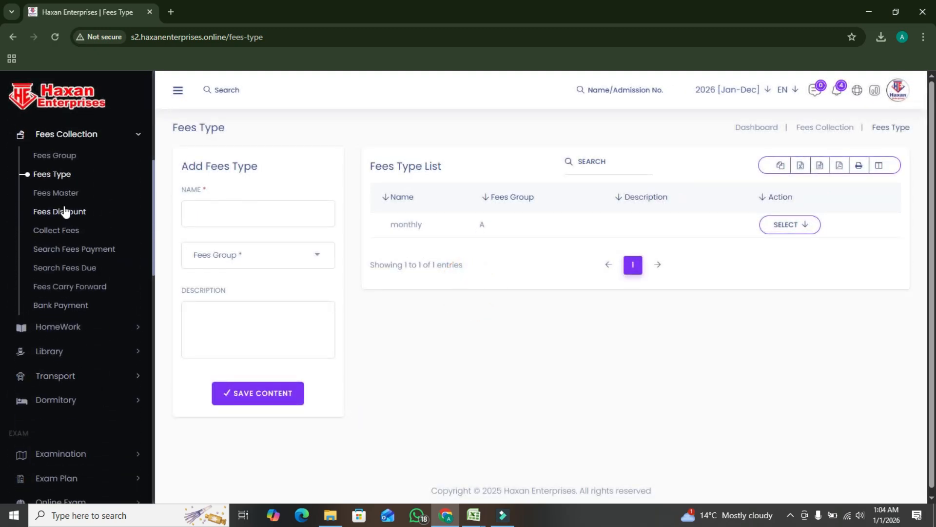
Add a fees master for the monthly fees type with an amount of 1000
click(59, 197)
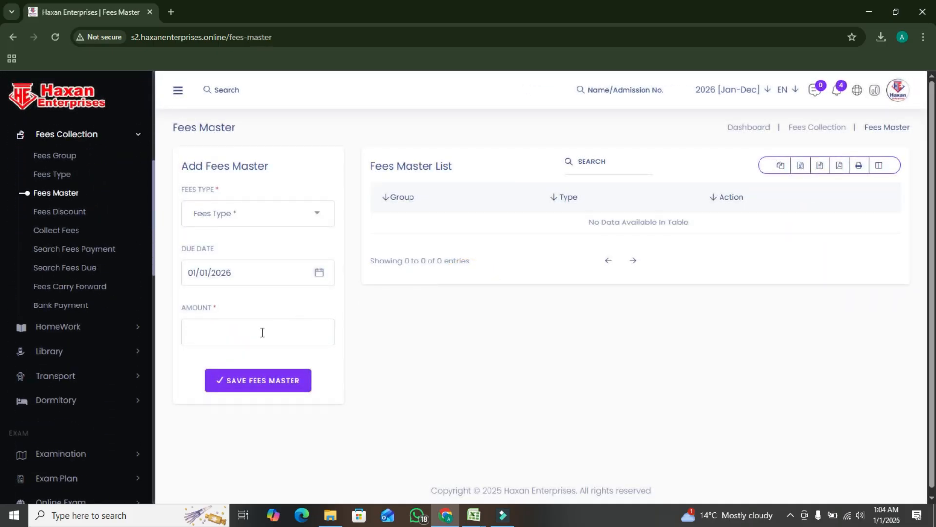
click(271, 215)
click(234, 291)
click(259, 381)
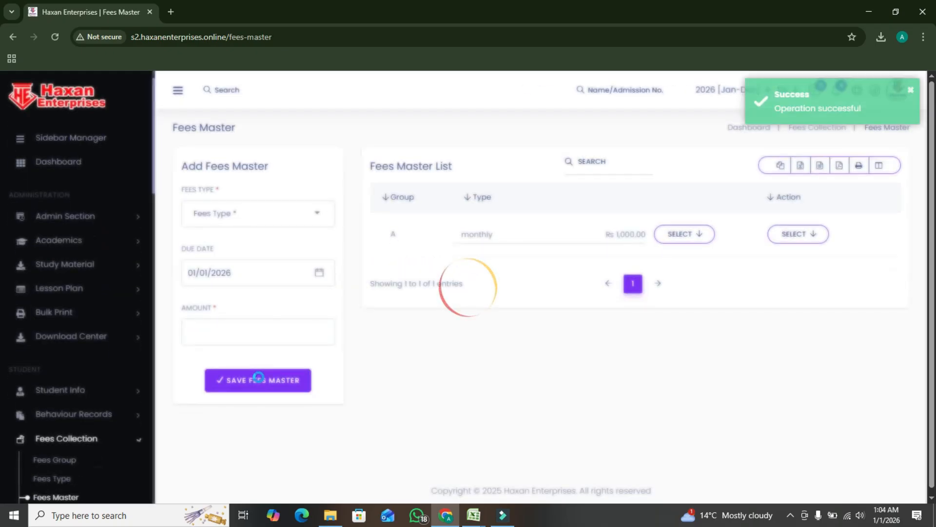
Open the fees assignment for group A and search for students in class Play Group, section A
click(686, 242)
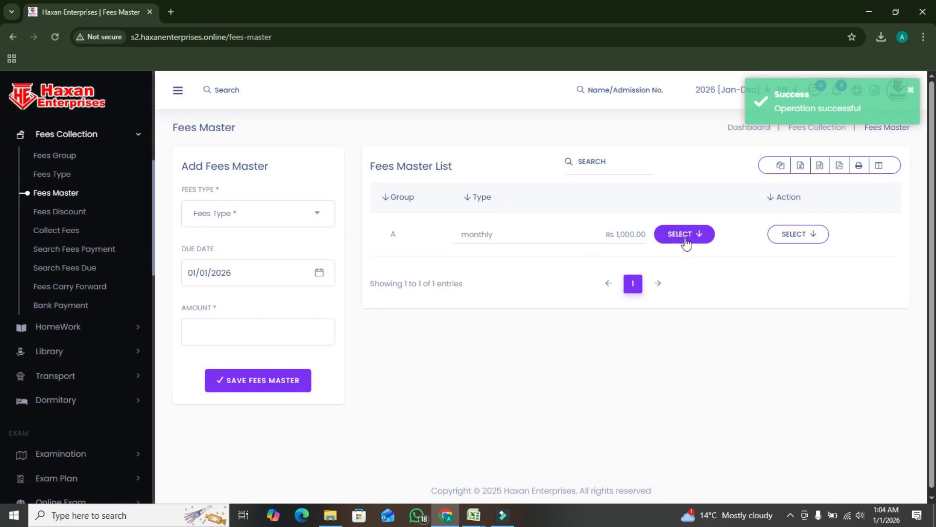
click(807, 234)
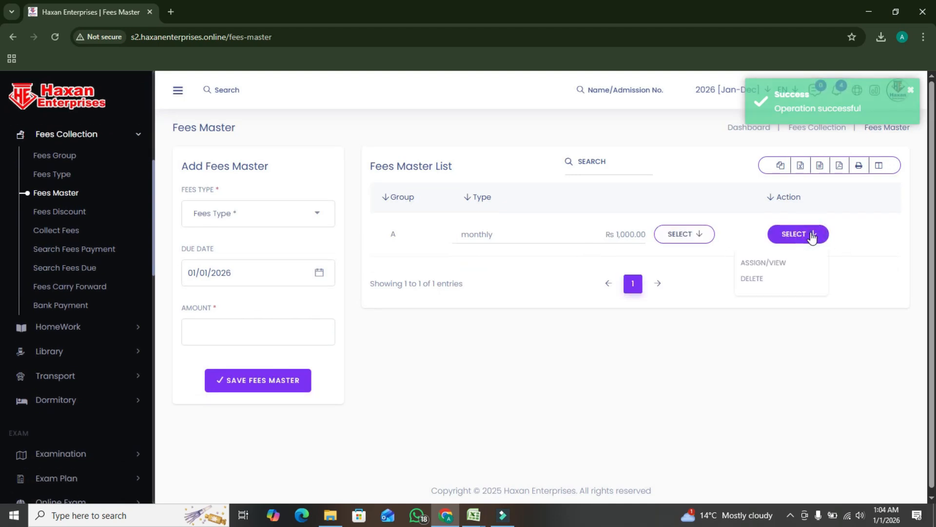
click(774, 264)
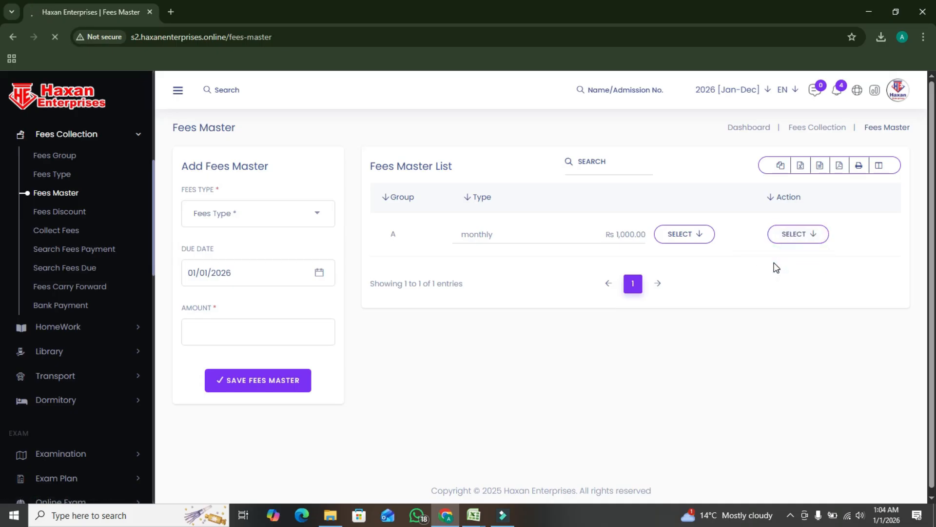
click(285, 206)
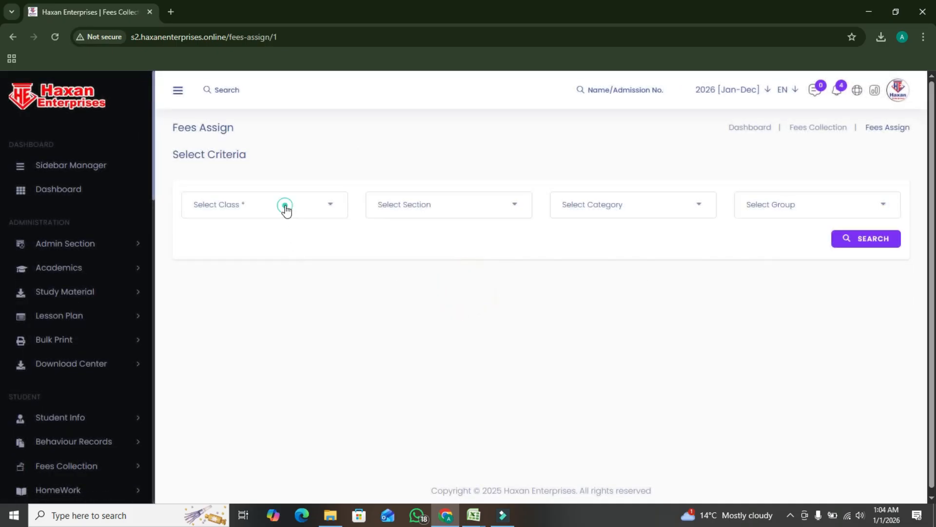
click(238, 281)
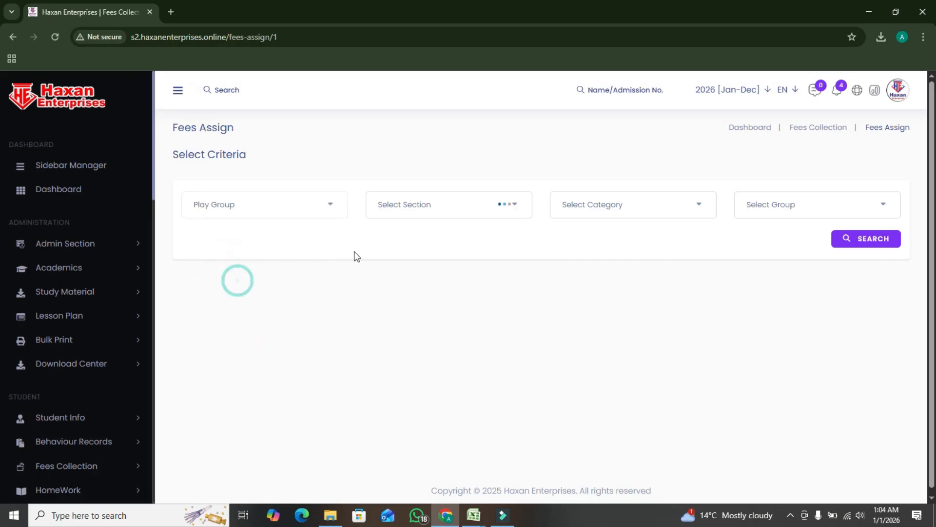
click(442, 209)
click(386, 282)
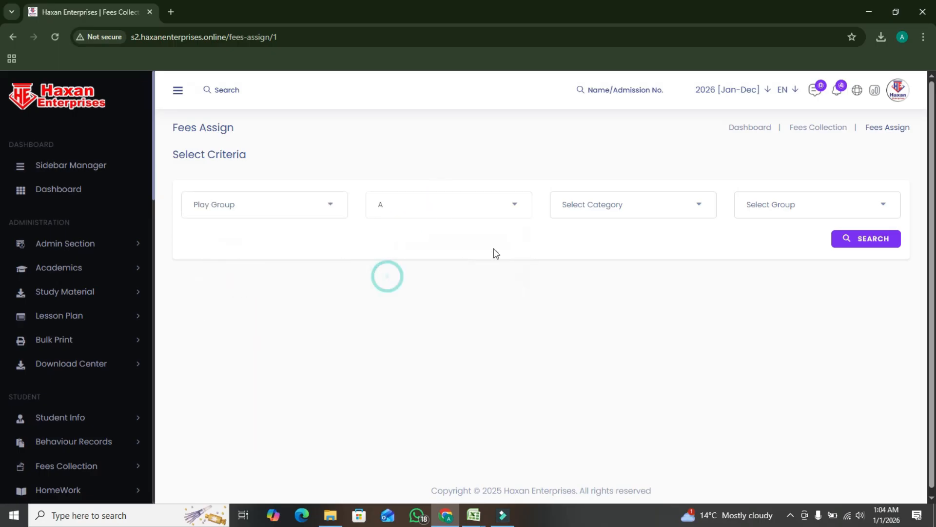
click(871, 242)
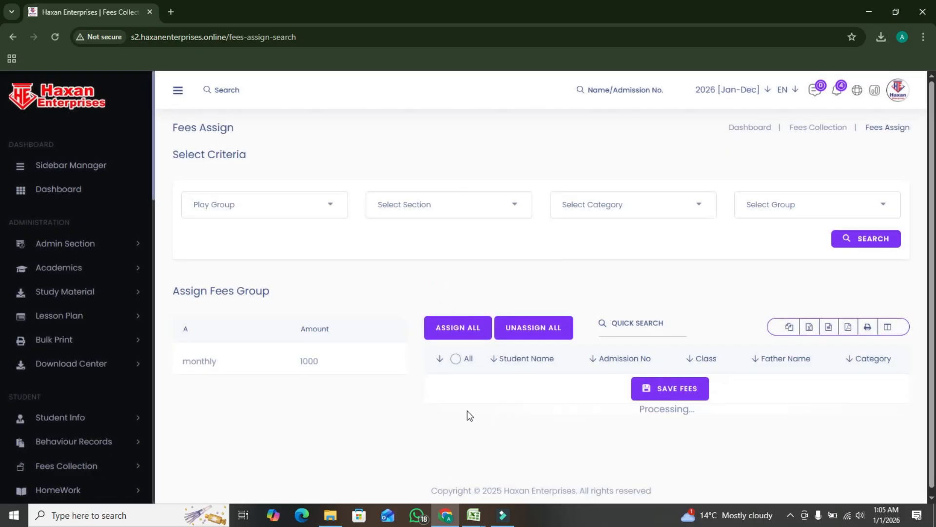
Assign the fees group to all students in the list and confirm the assignment
scroll(399, 365, down, 1)
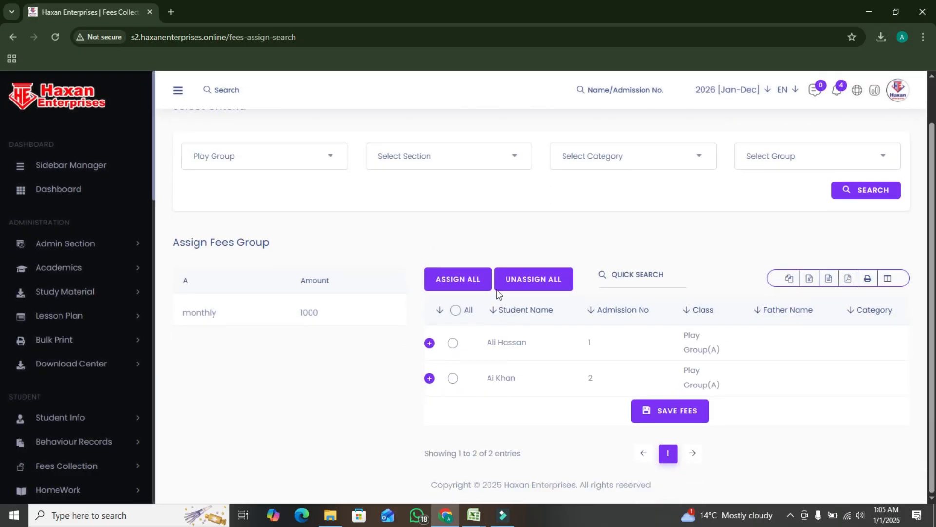
click(464, 280)
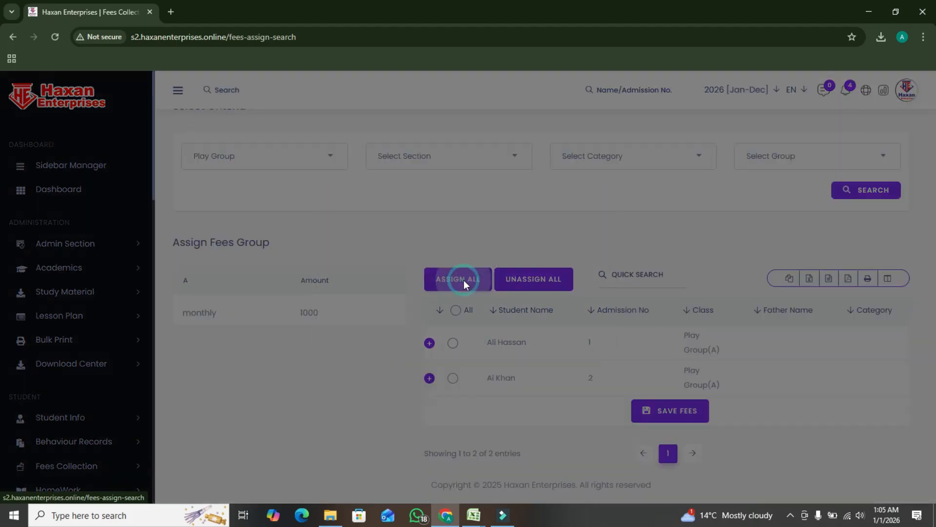
click(565, 349)
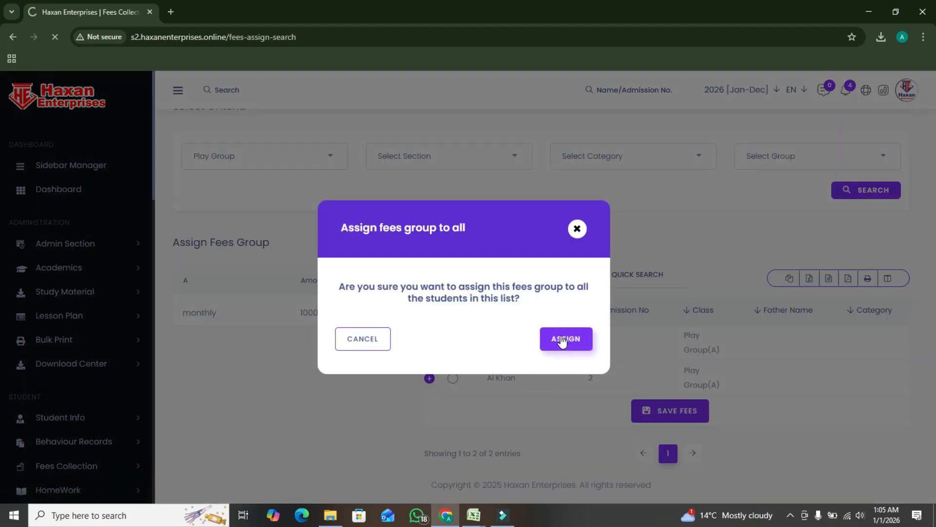
click(582, 346)
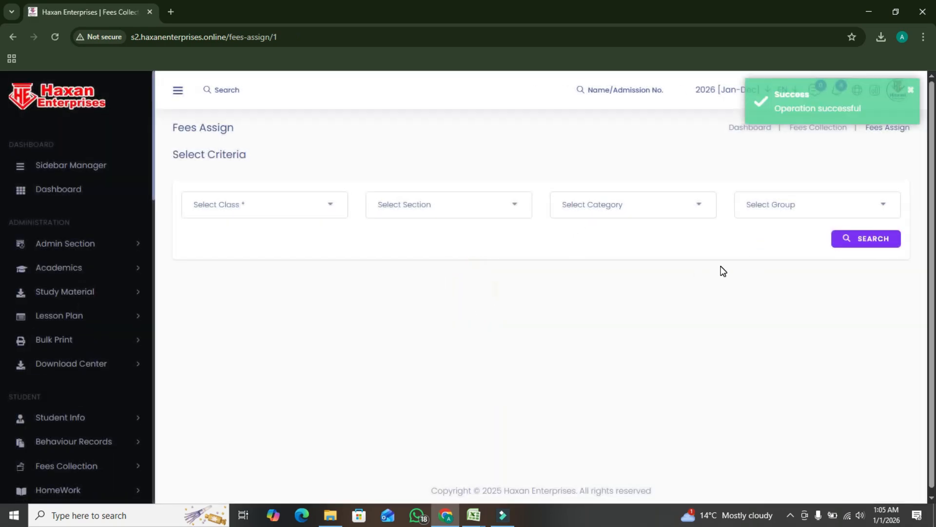
Open the Fees Discount page in Fees Collection
scroll(90, 314, down, 6)
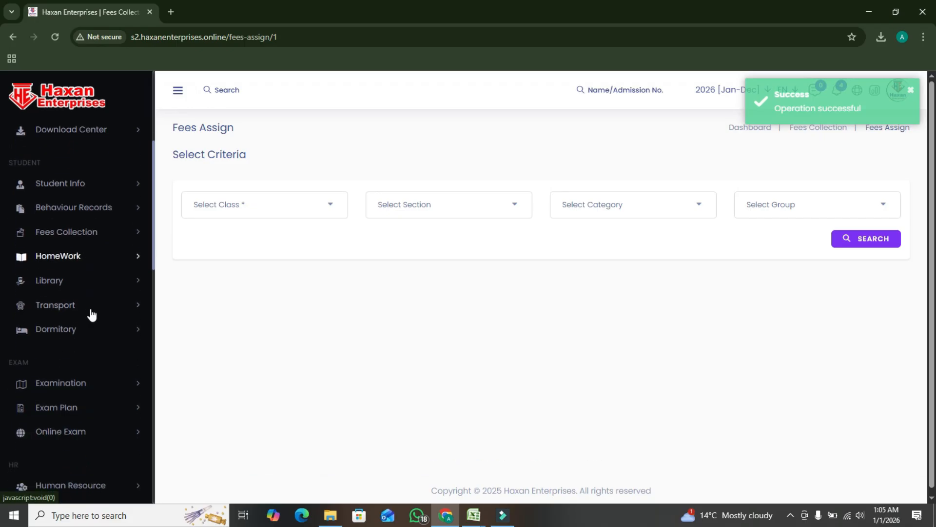
scroll(99, 348, up, 3)
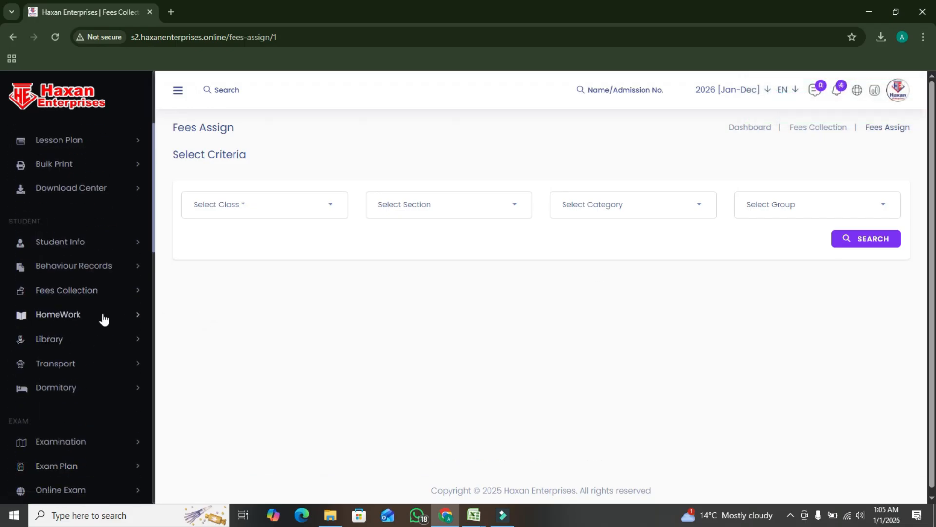
scroll(105, 317, up, 1)
scroll(104, 317, up, 1)
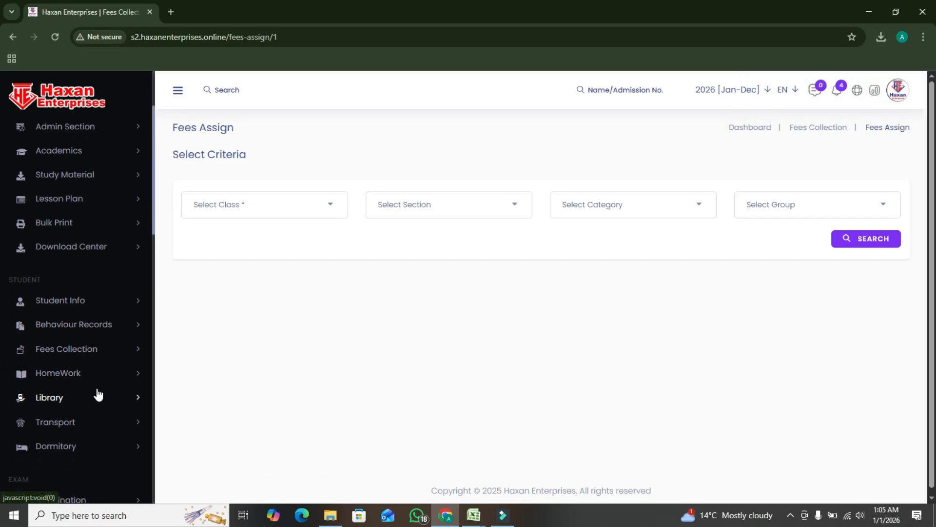
scroll(98, 394, up, 1)
scroll(107, 388, down, 1)
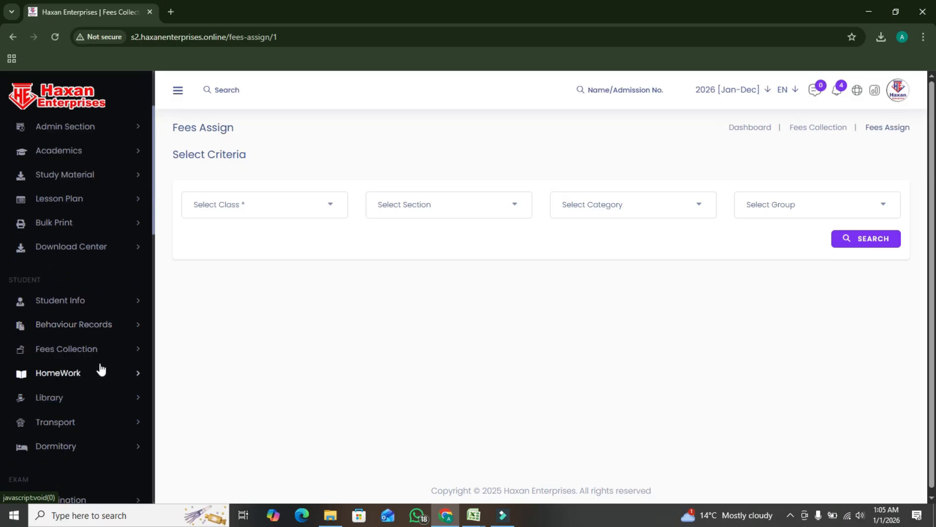
click(99, 355)
scroll(95, 373, down, 1)
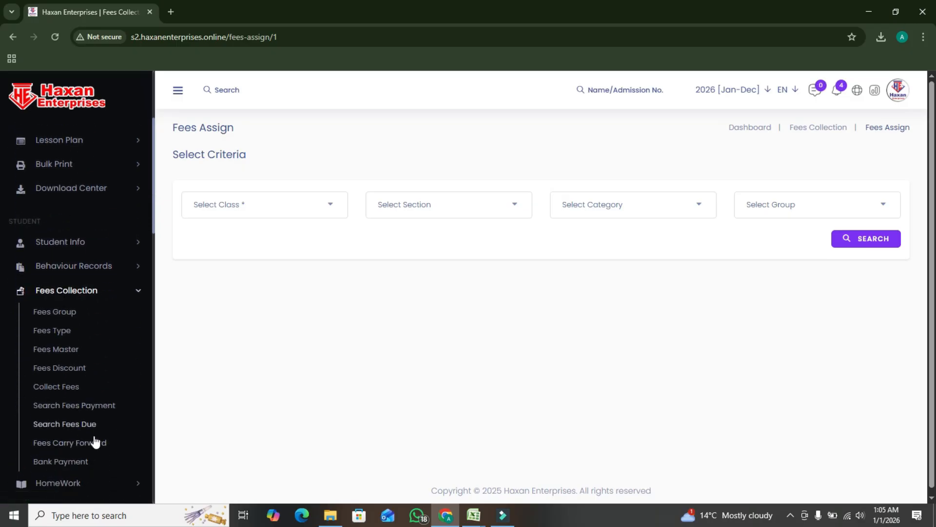
scroll(90, 396, down, 1)
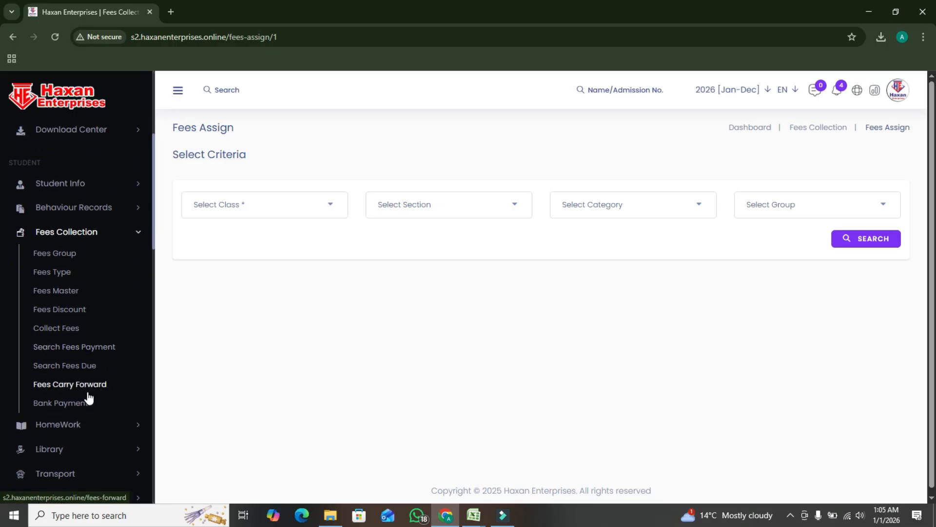
click(66, 312)
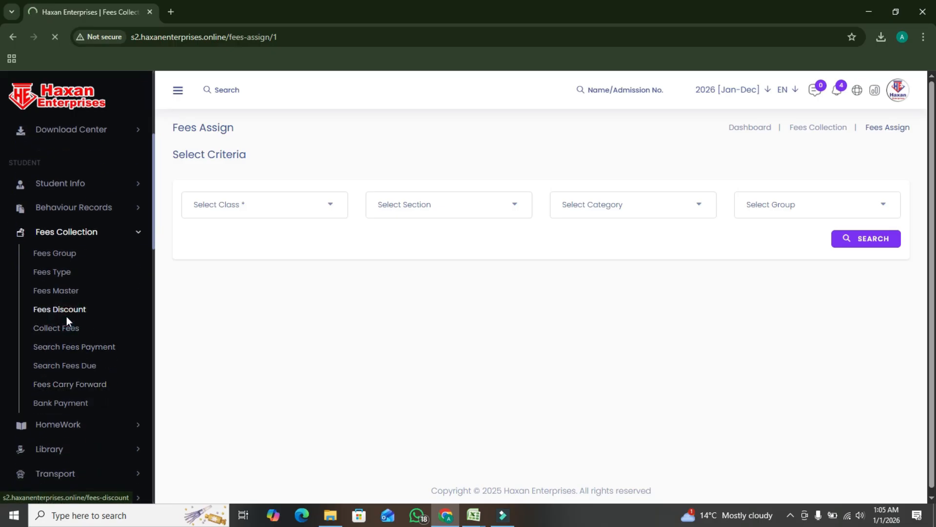
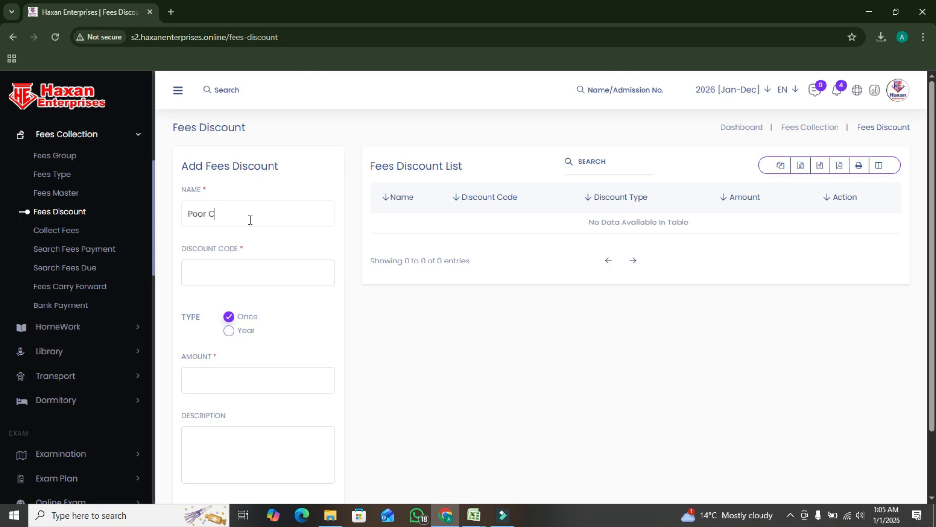
Add a yearly fees discount named Poor Child discont with code 12332 and an amount of 300, and save it
key(BackSpace)
key(BackSpace)
key(BackSpace)
key(BackSpace)
click(272, 259)
click(267, 263)
click(229, 376)
scroll(336, 339, down, 2)
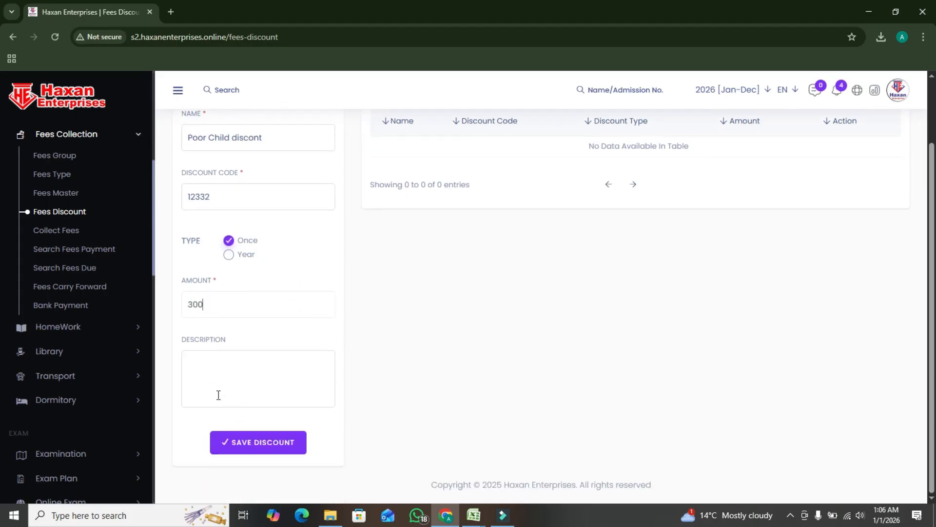
click(229, 255)
click(272, 444)
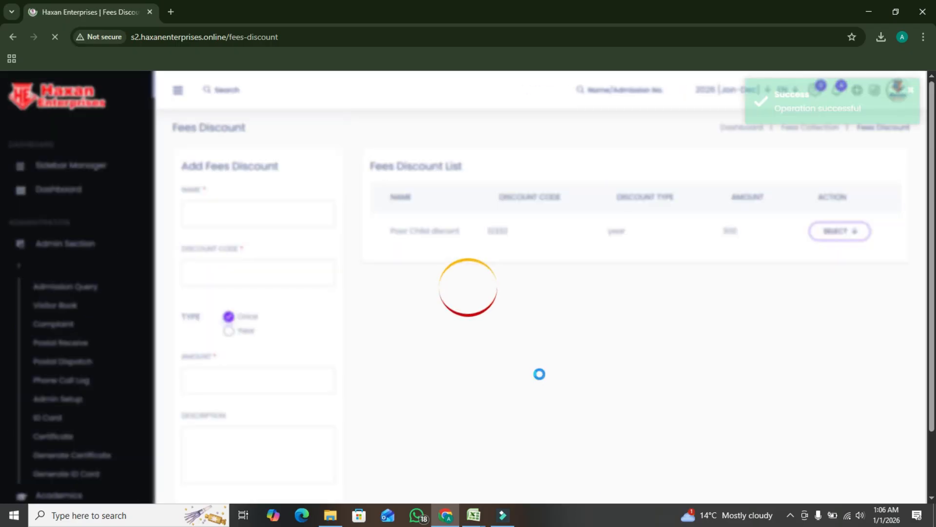
Open the assignment of the Poor Child discont discount and search for students in class Play Group, section A
click(847, 232)
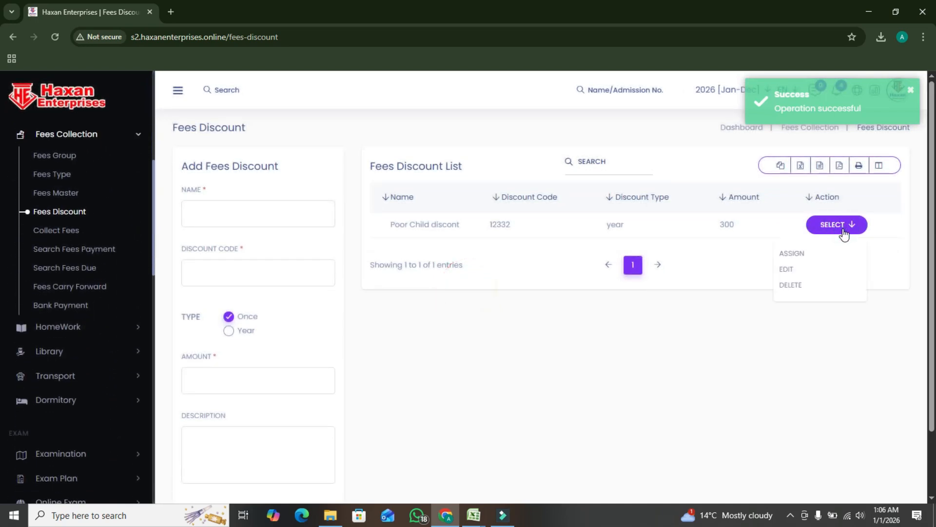
click(792, 255)
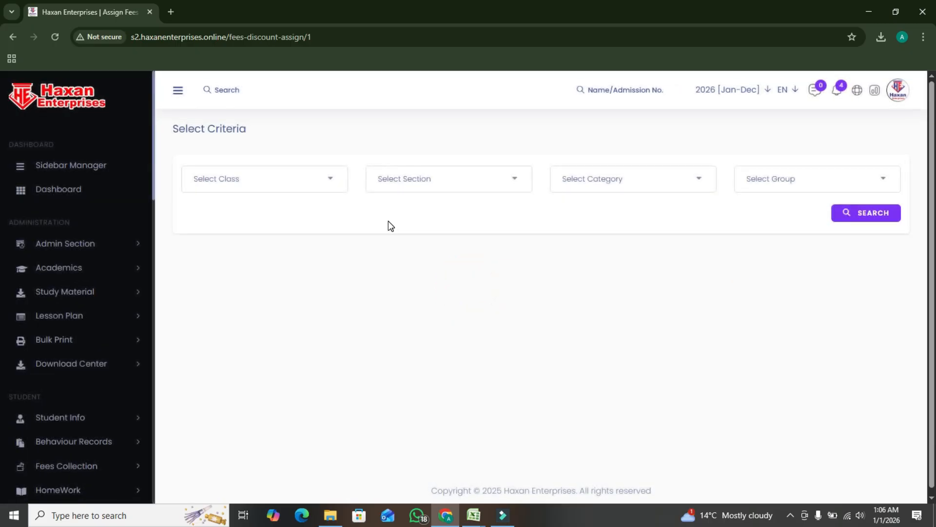
click(294, 187)
click(242, 254)
click(411, 186)
click(412, 255)
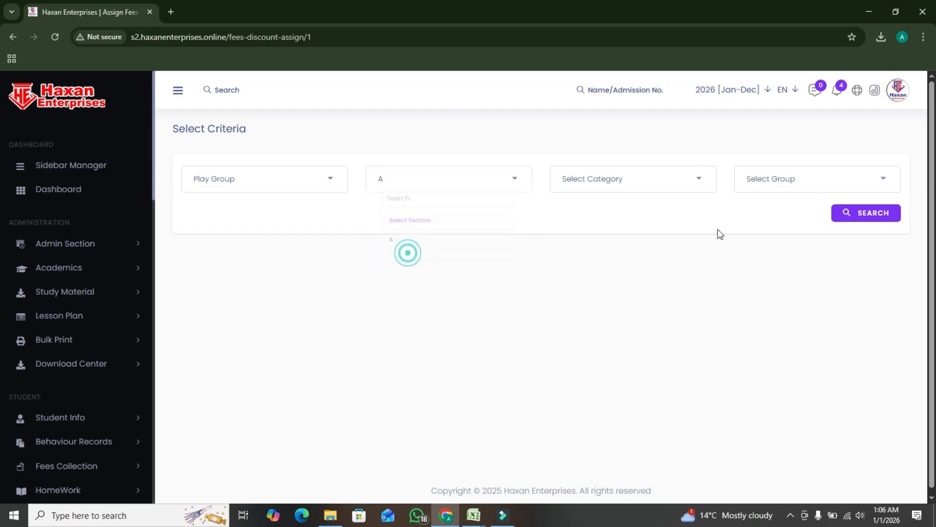
click(876, 217)
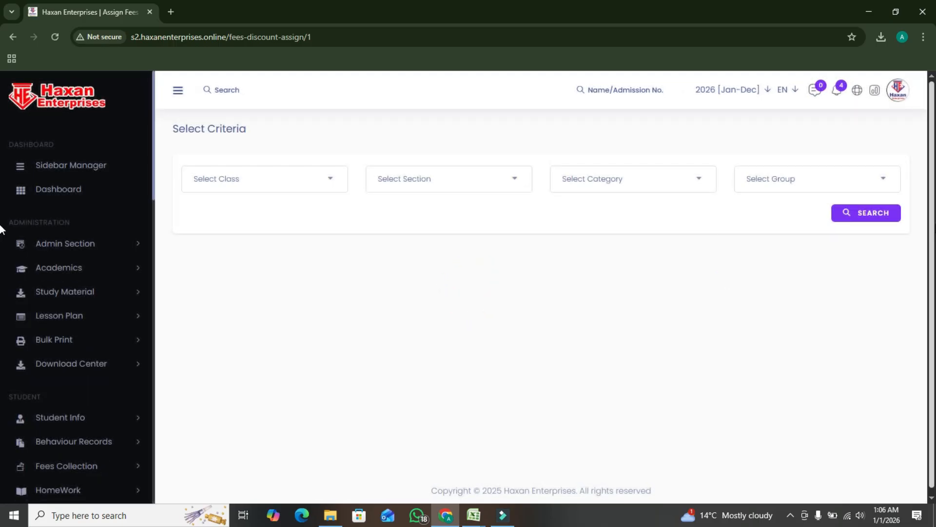
Retry the discount assignment search for class Play Group, section A, and dismiss the notification
scroll(771, 244, down, 1)
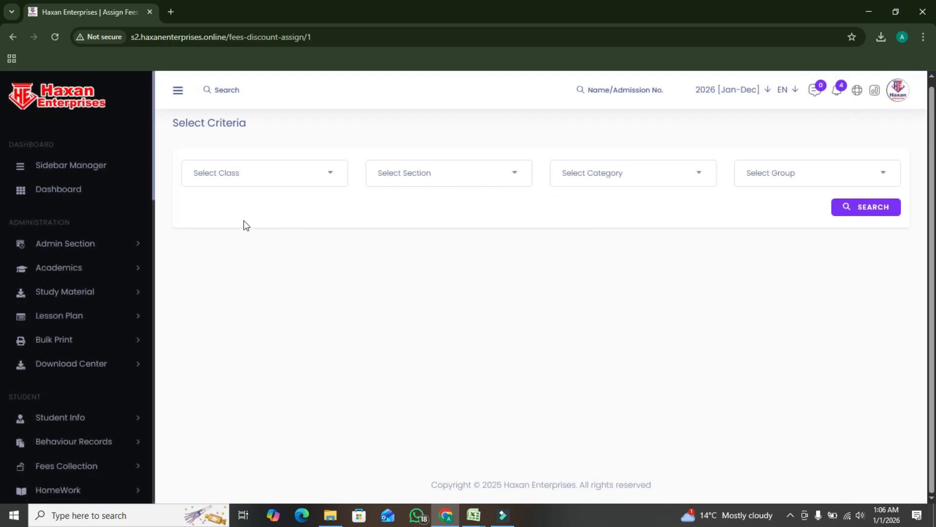
click(259, 181)
click(223, 252)
click(421, 184)
click(411, 249)
click(620, 170)
click(620, 166)
click(859, 208)
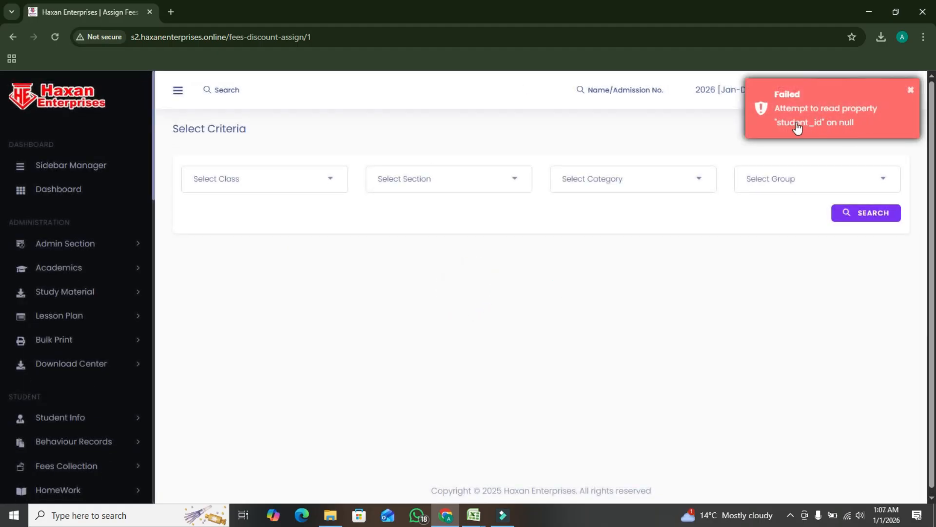
click(908, 90)
Open the Collect Fees page in Fees Collection
scroll(92, 250, down, 7)
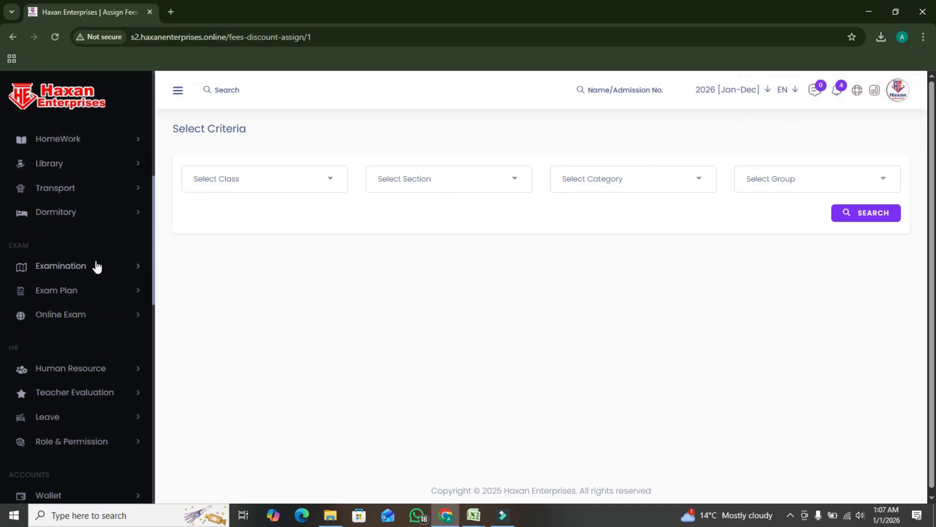
scroll(81, 280, down, 4)
scroll(83, 274, up, 7)
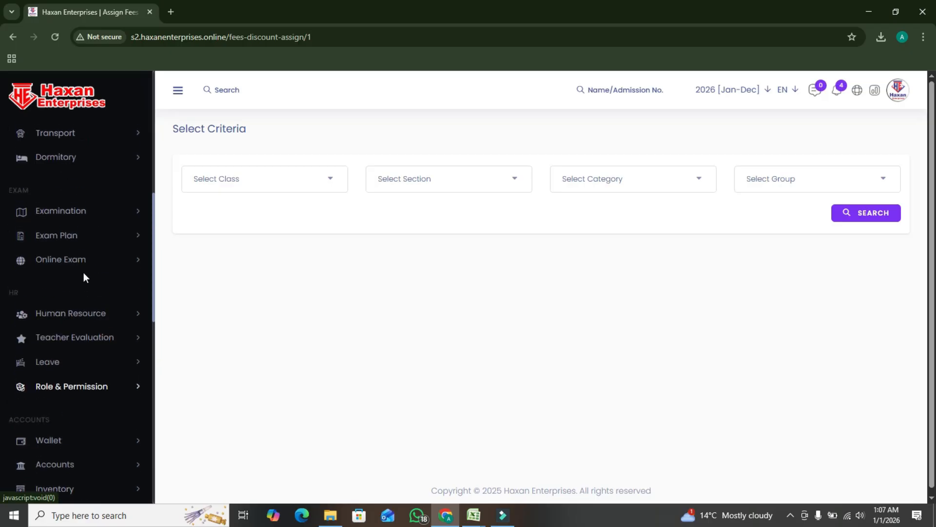
scroll(84, 272, up, 7)
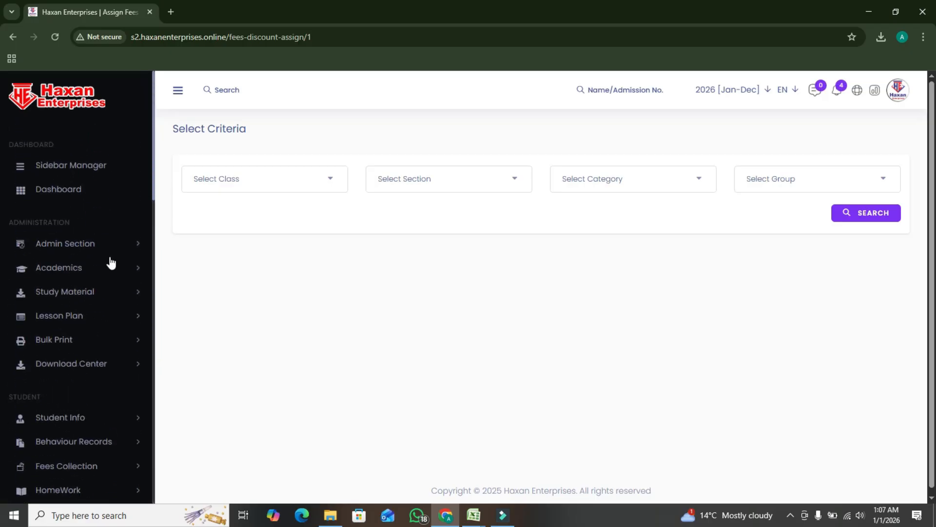
scroll(116, 223, down, 1)
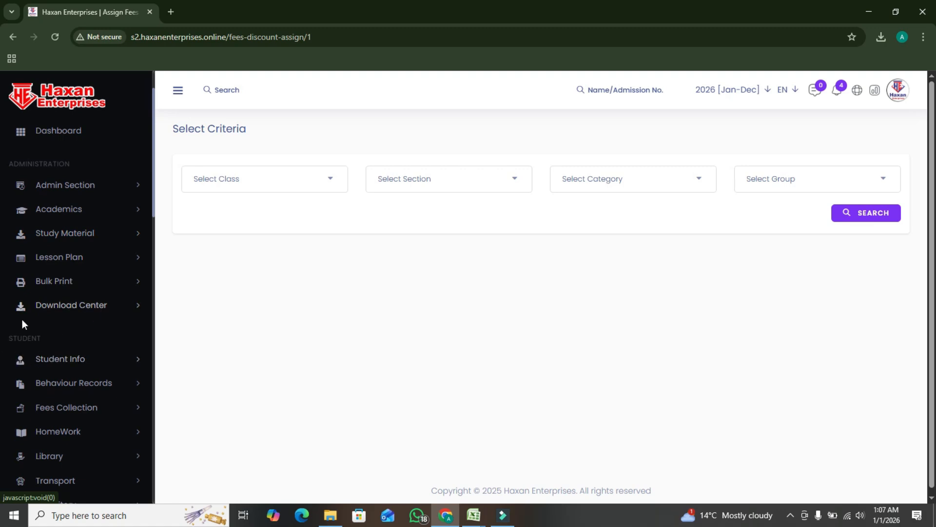
scroll(91, 325, down, 2)
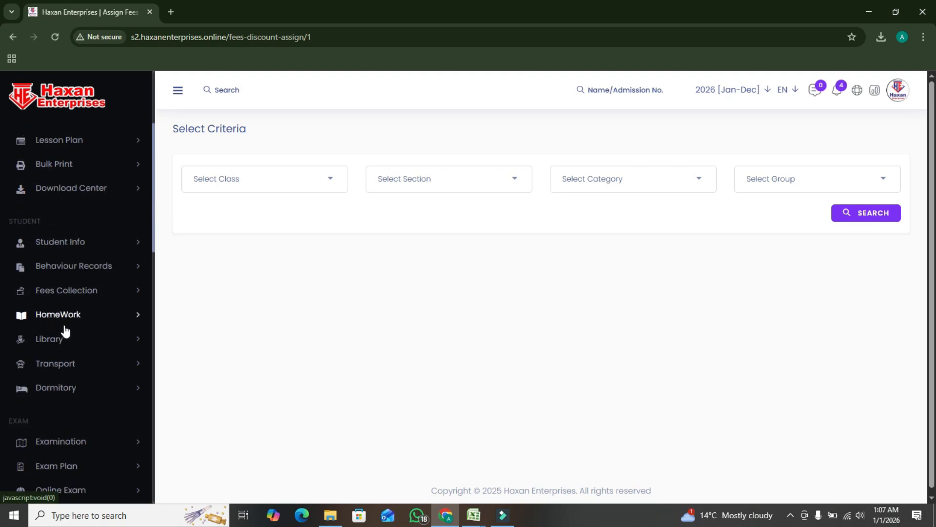
click(117, 294)
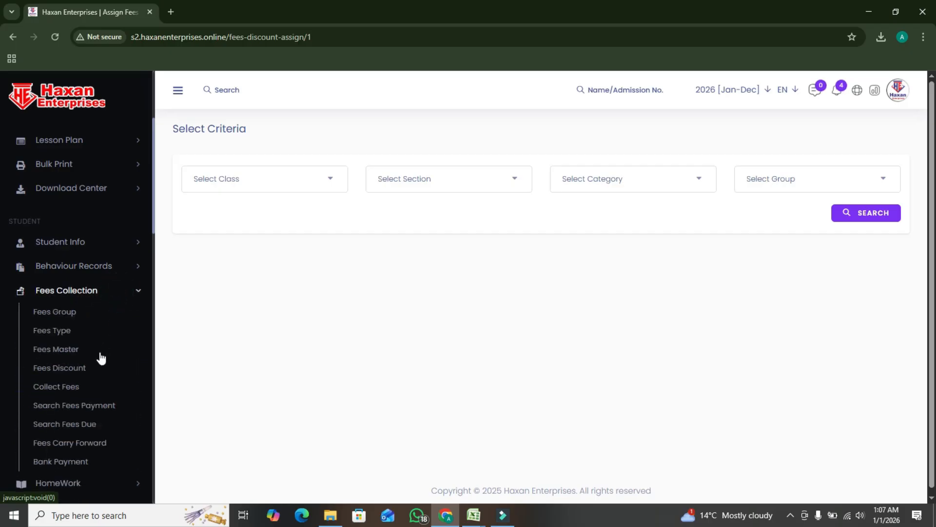
scroll(107, 371, down, 2)
click(65, 271)
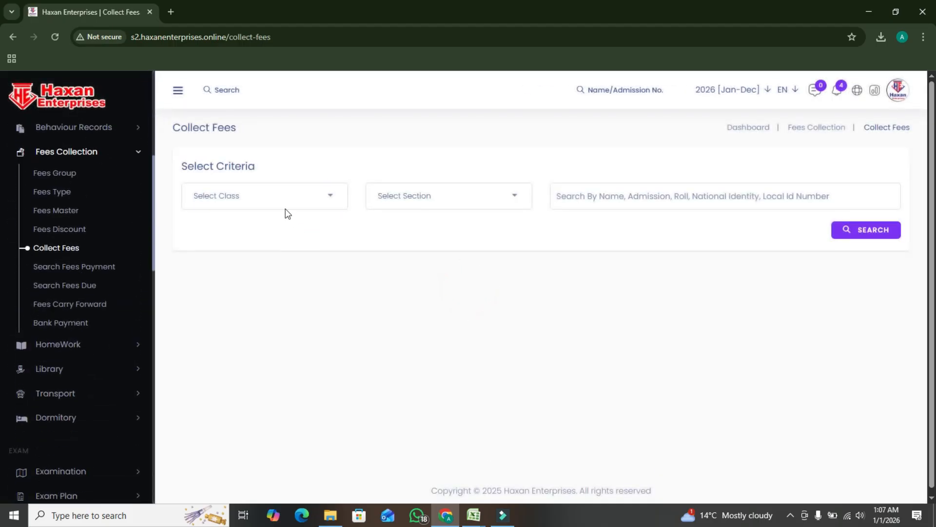
Search for students in class Play Group, section A, and open fee collection for the first listed student
click(276, 200)
click(246, 280)
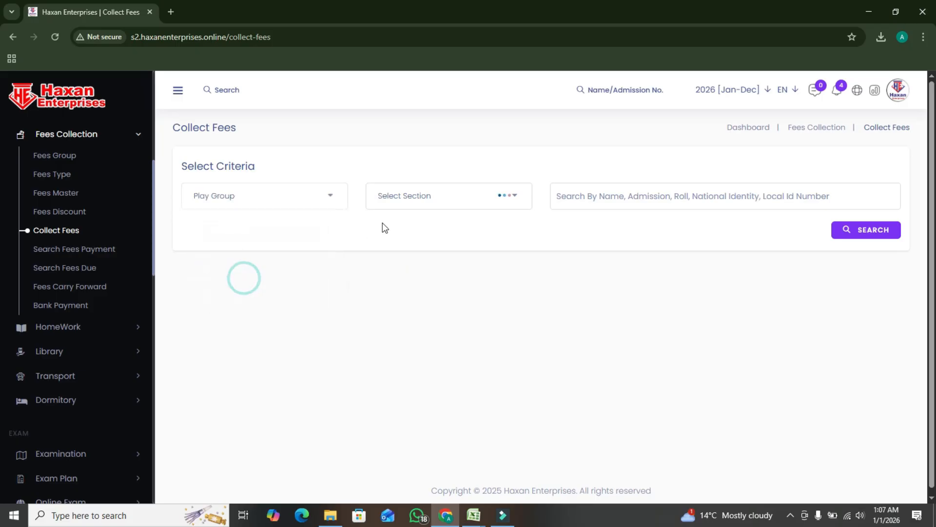
click(453, 202)
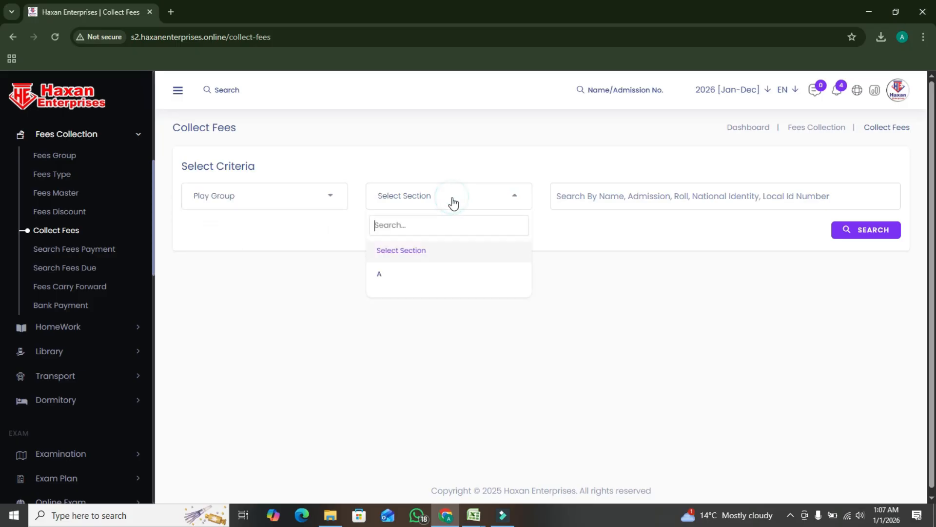
click(379, 274)
click(859, 229)
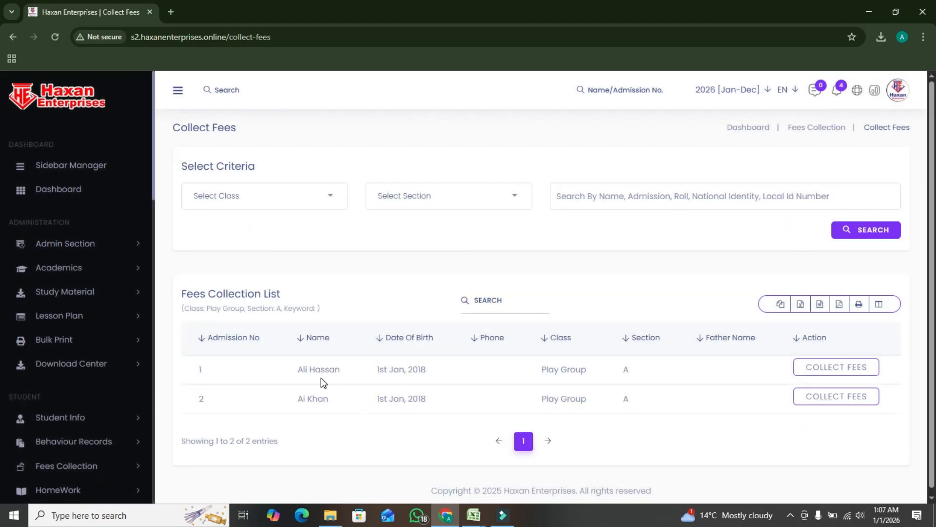
click(840, 371)
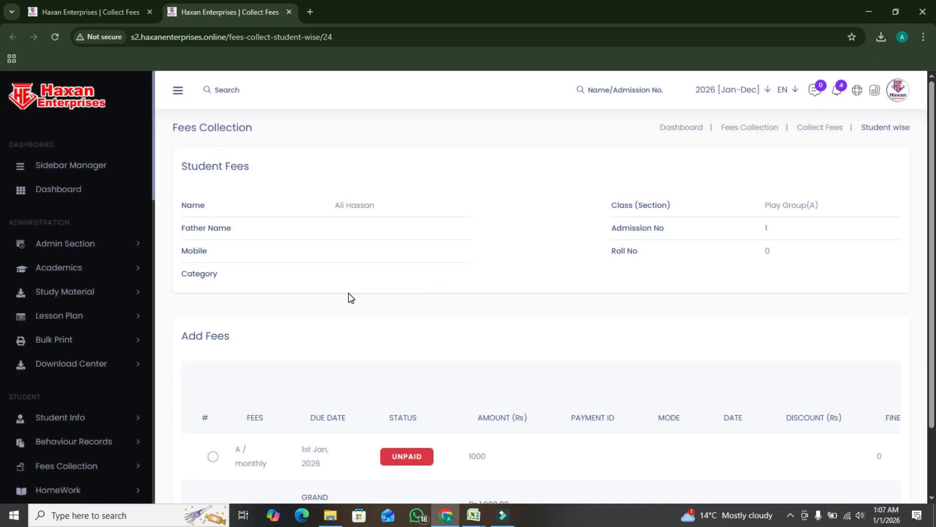
Select the student's unpaid monthly fee in group A and open its payment form
scroll(708, 291, down, 2)
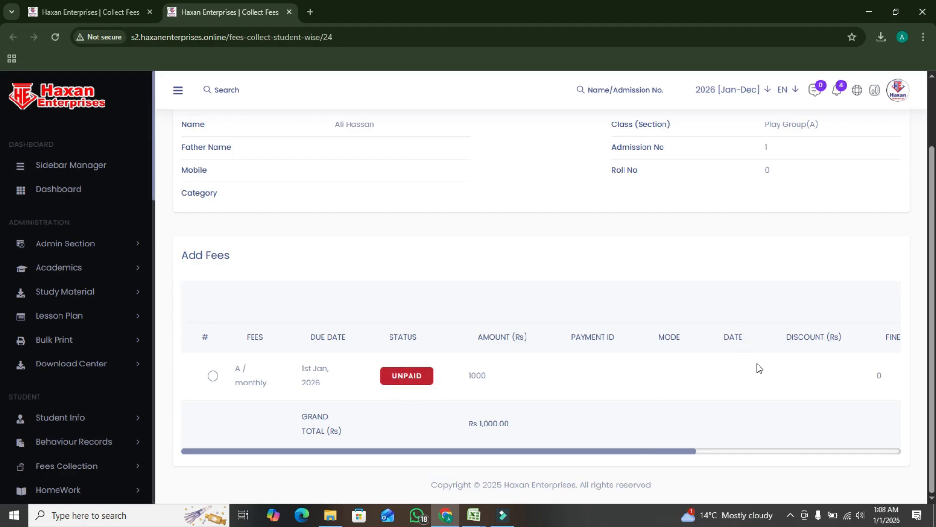
click(422, 375)
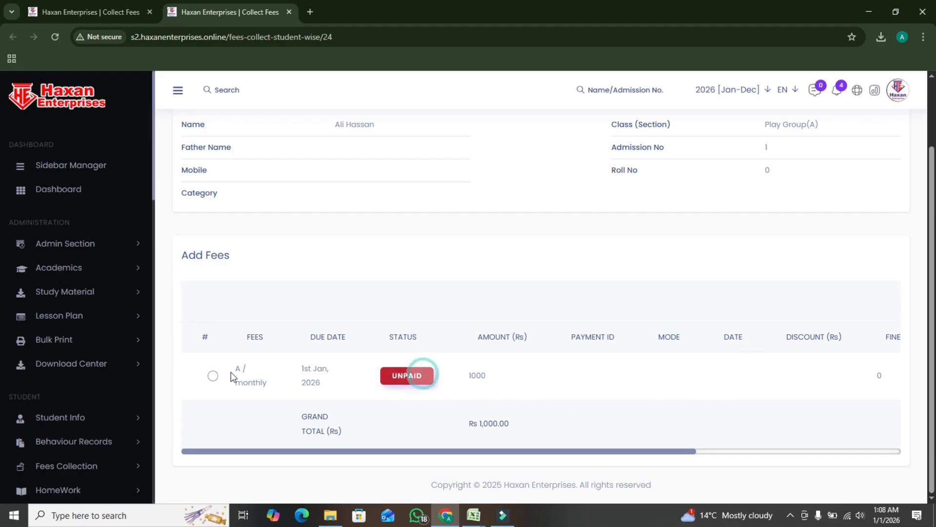
click(213, 376)
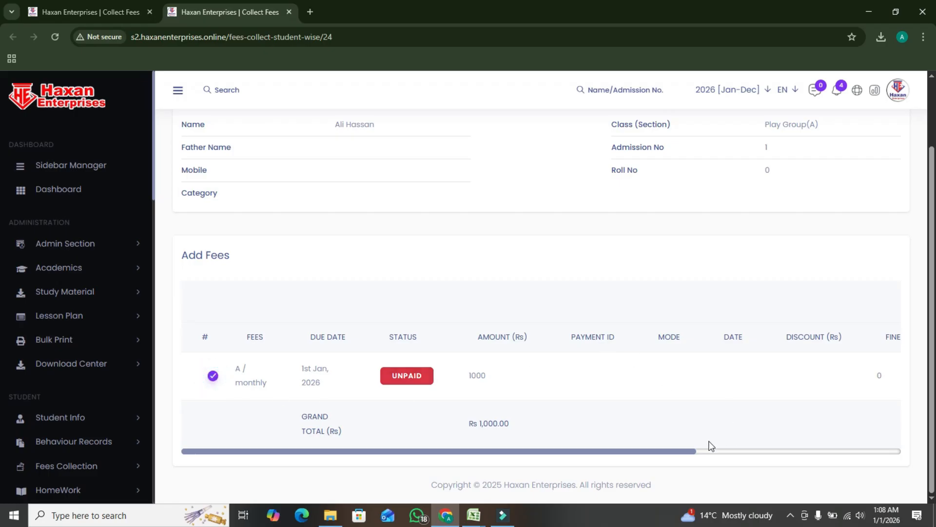
drag(638, 452, 742, 449)
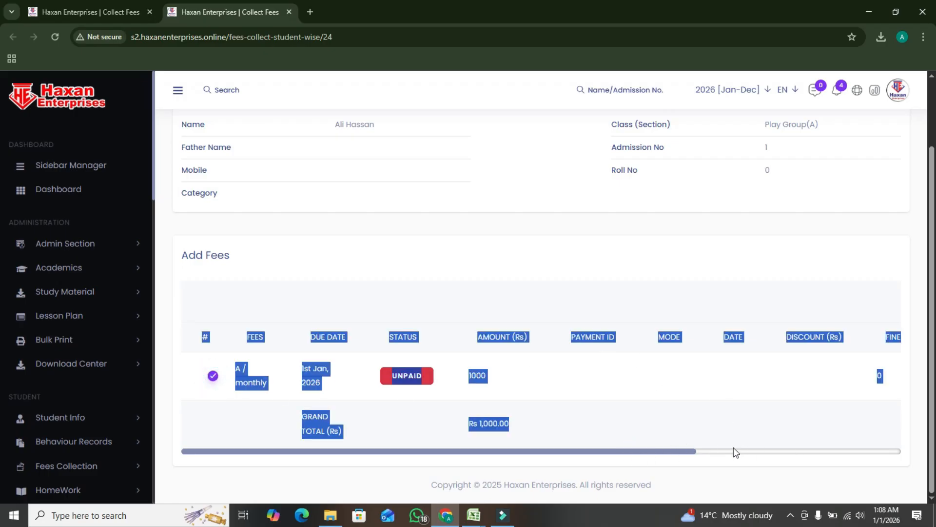
click(728, 398)
scroll(813, 353, up, 2)
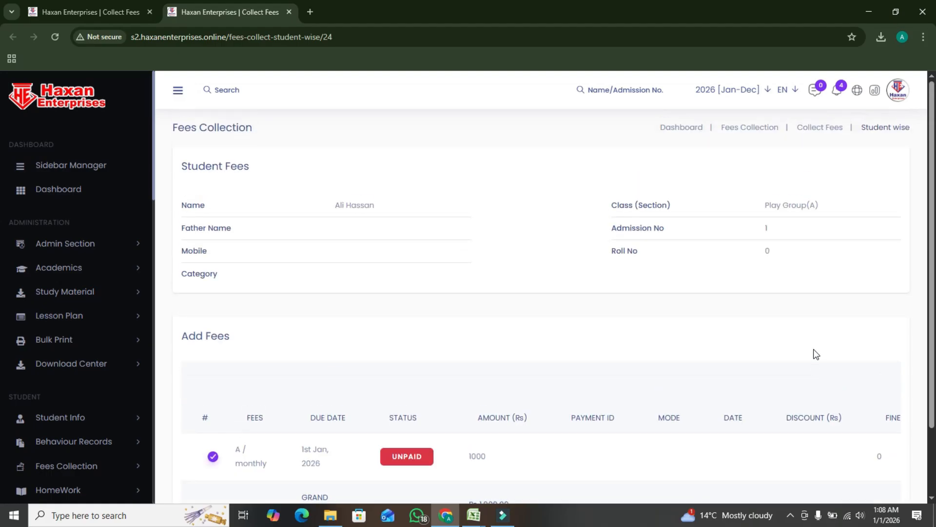
scroll(815, 322, down, 2)
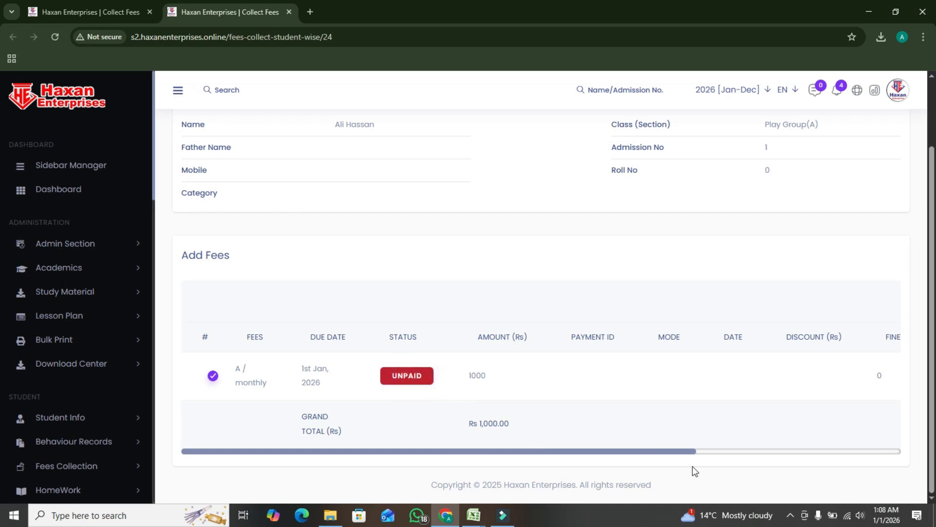
drag(682, 454, 888, 463)
click(858, 378)
click(817, 405)
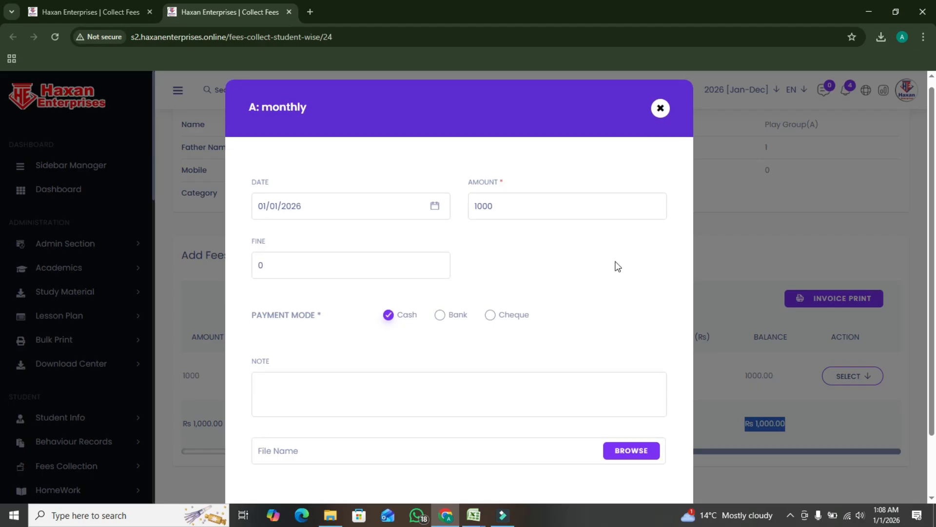
Try to save a cash payment of 1000 dated 01/01/2026 for the monthly fee without an attachment
scroll(616, 265, down, 2)
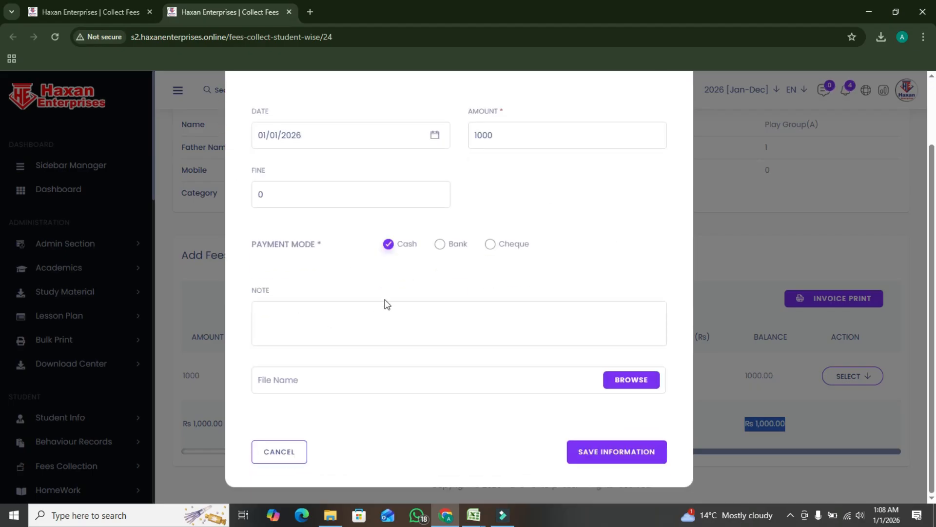
click(291, 378)
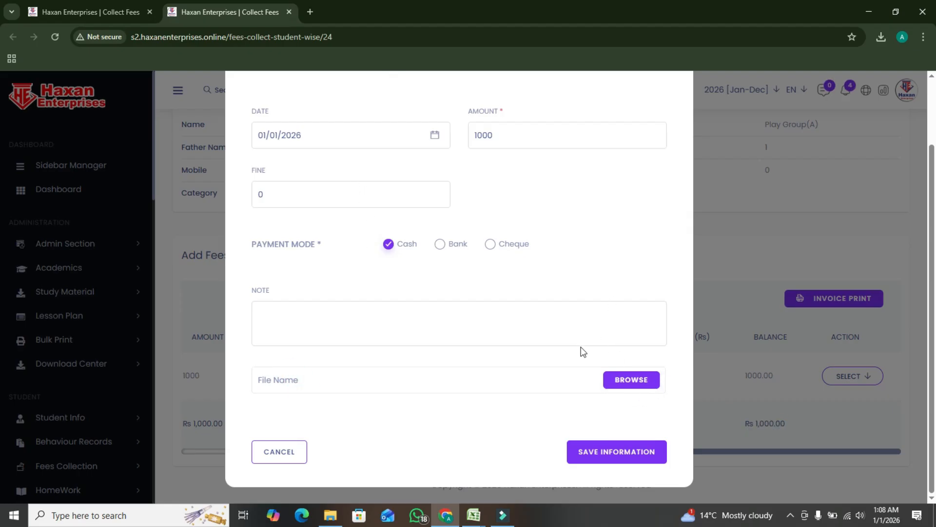
click(632, 449)
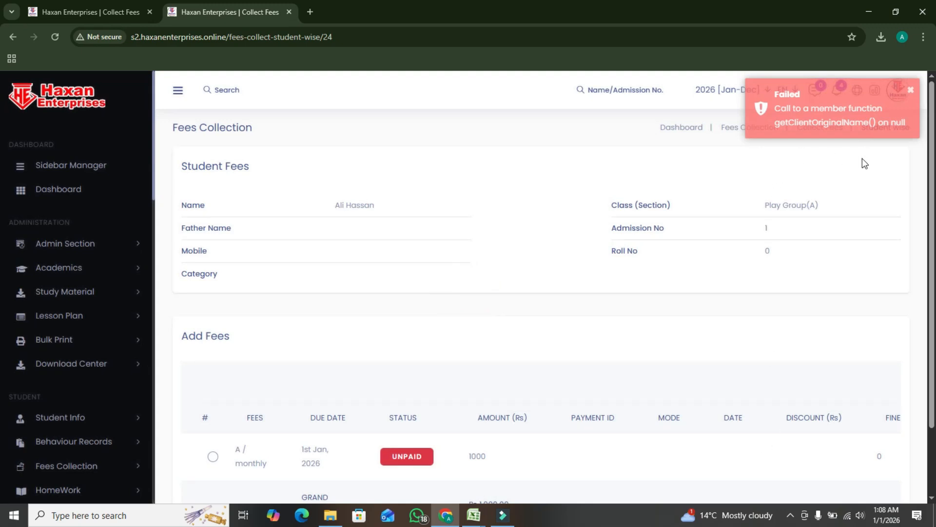
Select the monthly fee again, preview its invoice printout, then cancel printing and return to the student's fees page
scroll(807, 282, down, 1)
scroll(807, 282, down, 2)
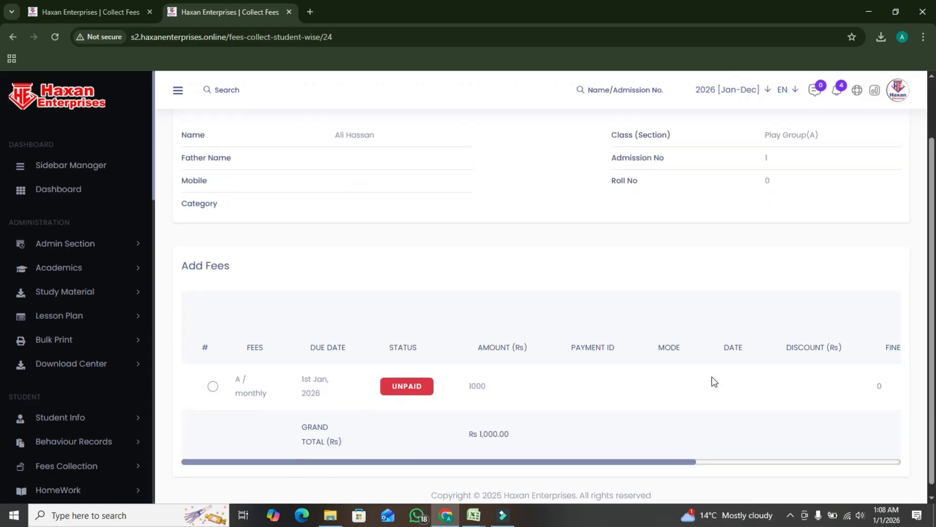
click(212, 376)
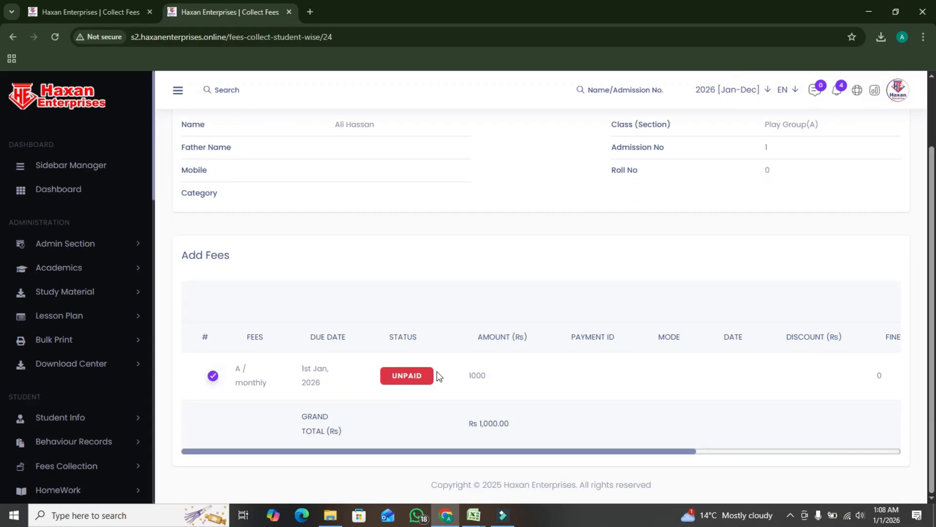
drag(610, 451, 819, 449)
click(841, 311)
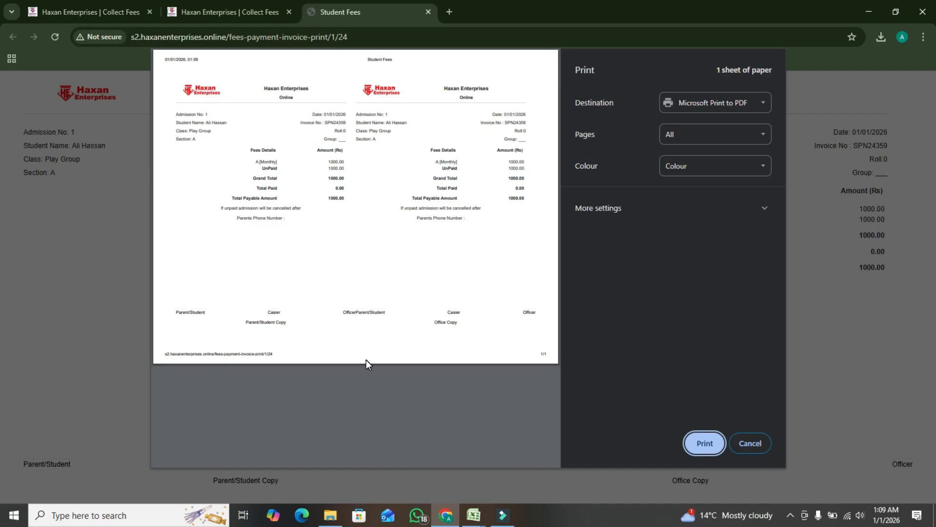
click(751, 444)
click(190, 10)
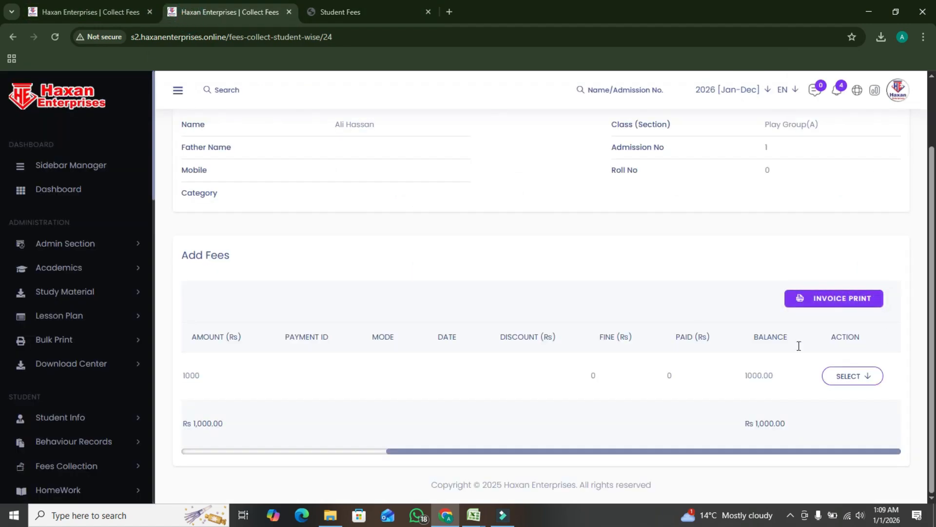
Open the fees payment search in Fees Collection and check which classes it can filter by
scroll(130, 341, down, 6)
scroll(140, 343, up, 3)
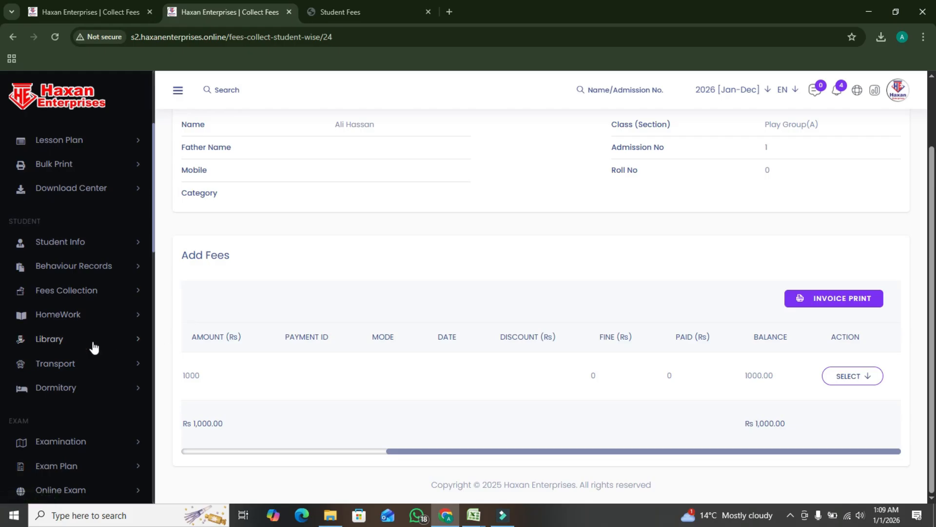
click(96, 294)
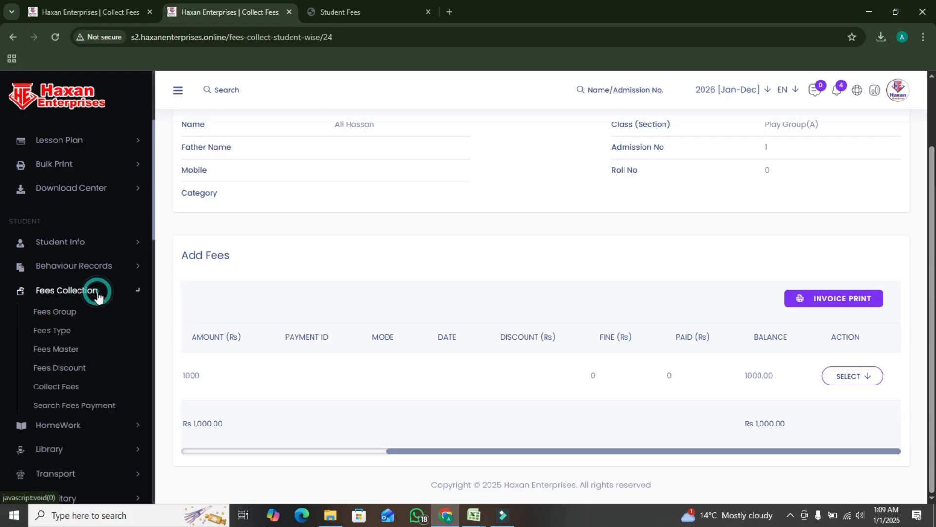
scroll(95, 375, down, 2)
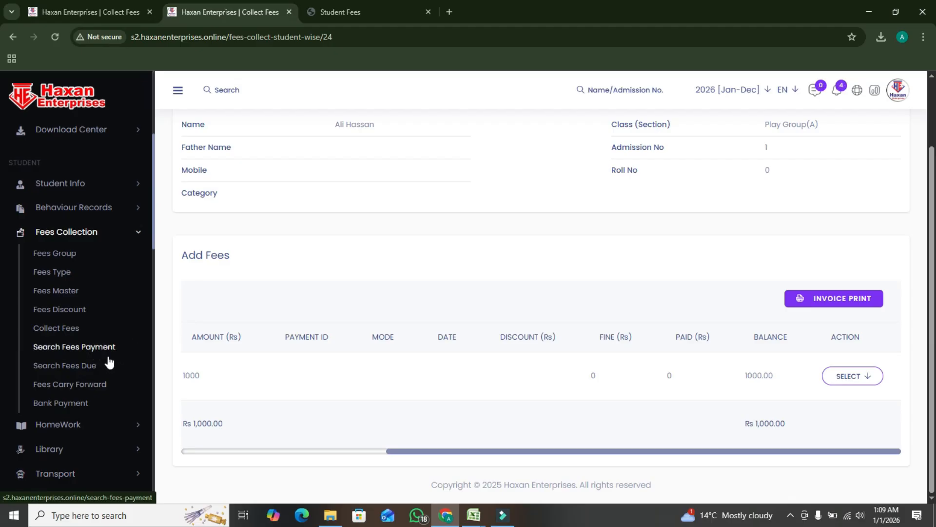
click(96, 349)
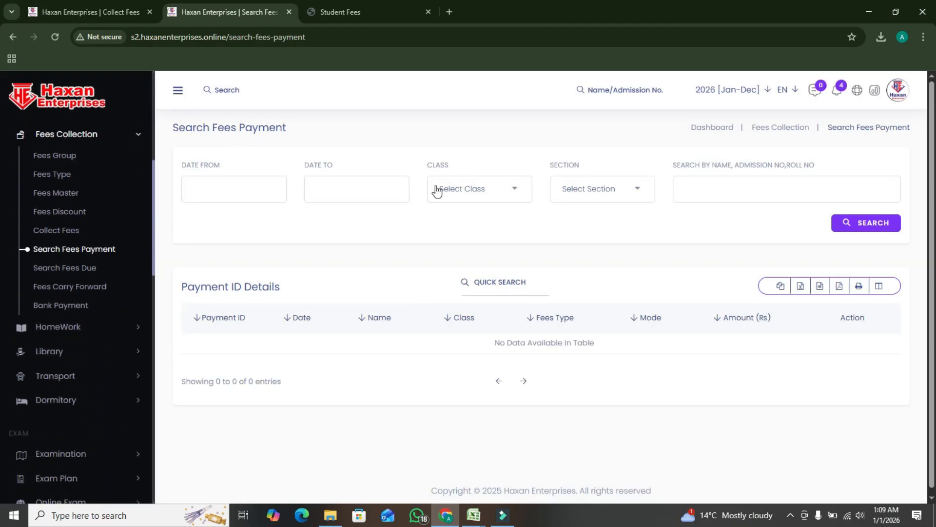
click(471, 194)
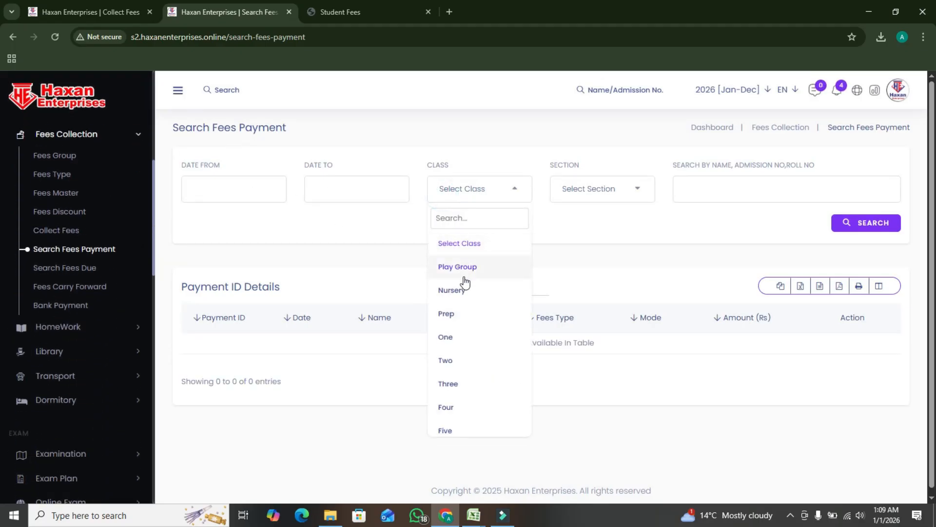
click(734, 385)
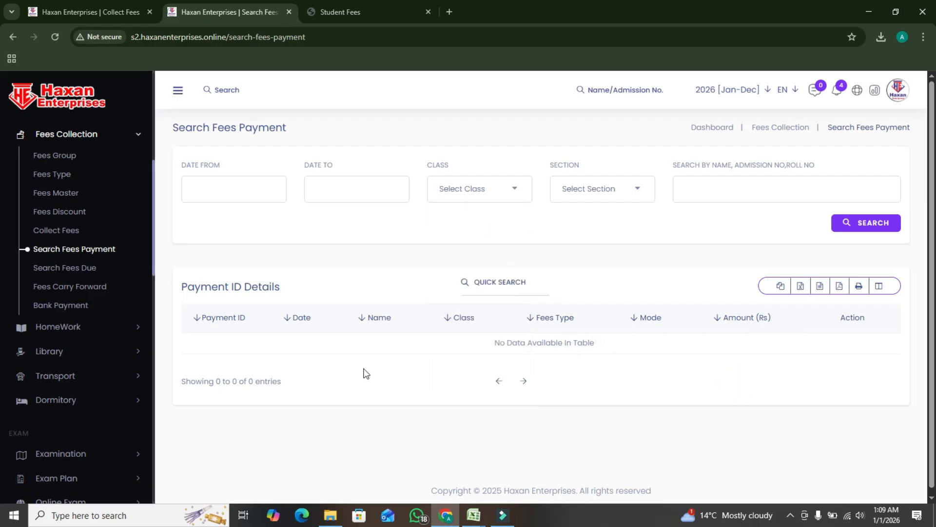
Open the list of due fees and try to send an SMS to the listed students
click(88, 271)
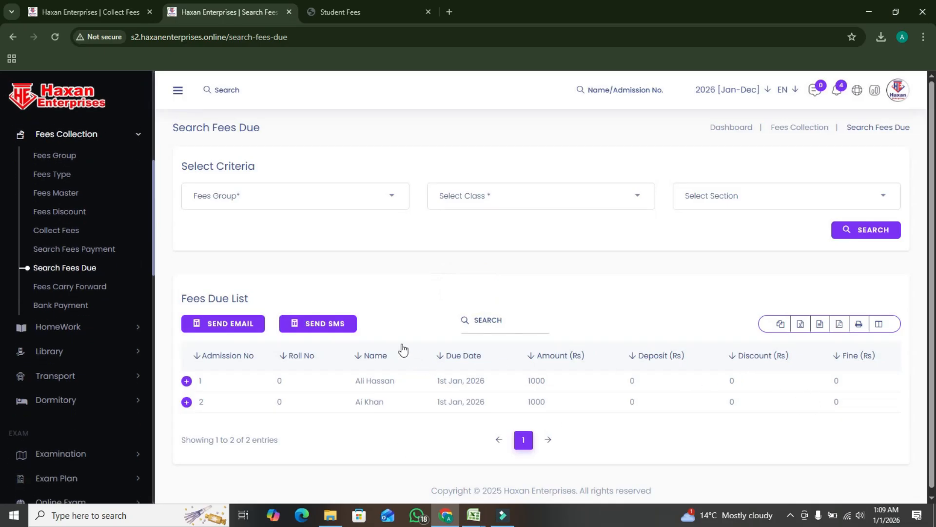
click(328, 325)
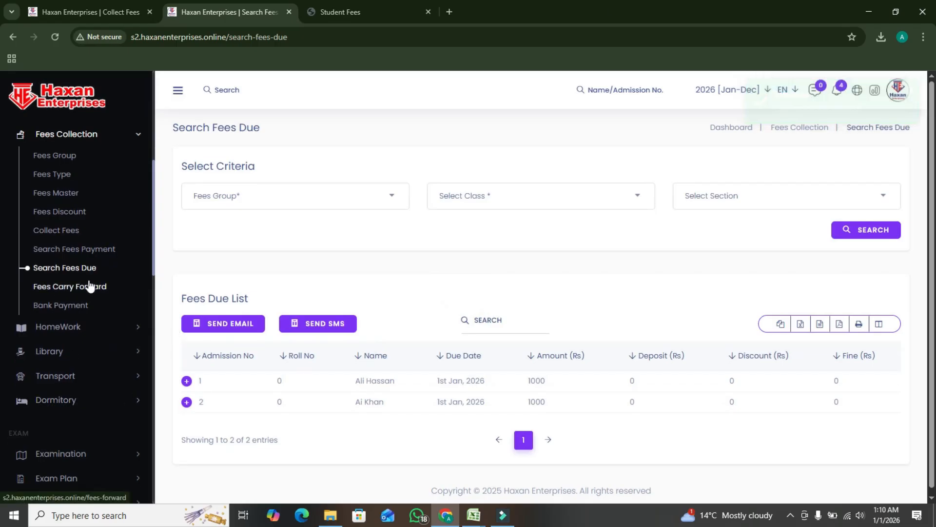
Start a new homework entry for class Play Group, section A
click(88, 327)
click(88, 190)
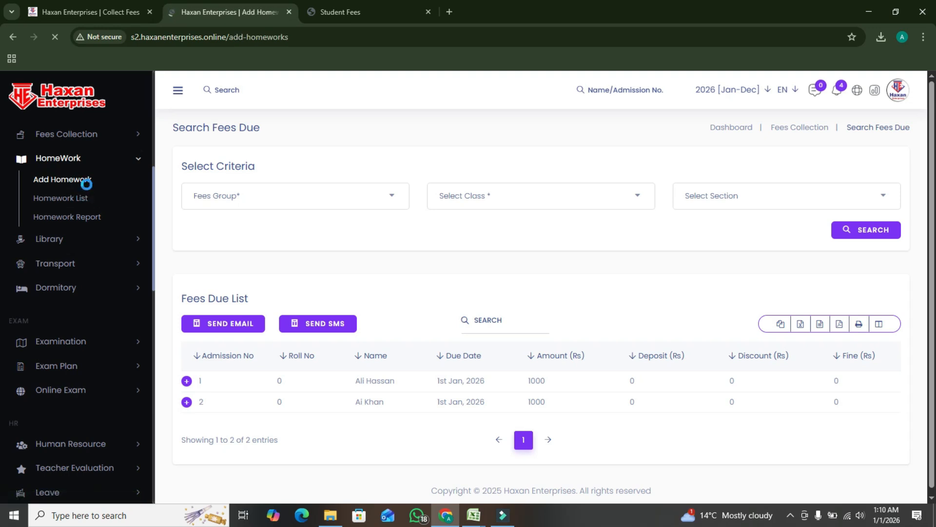
click(245, 223)
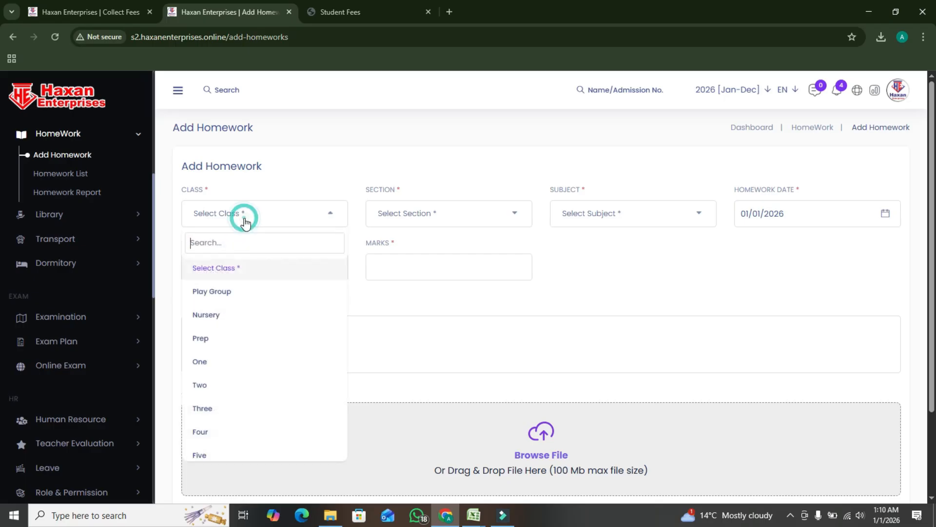
click(221, 293)
click(447, 226)
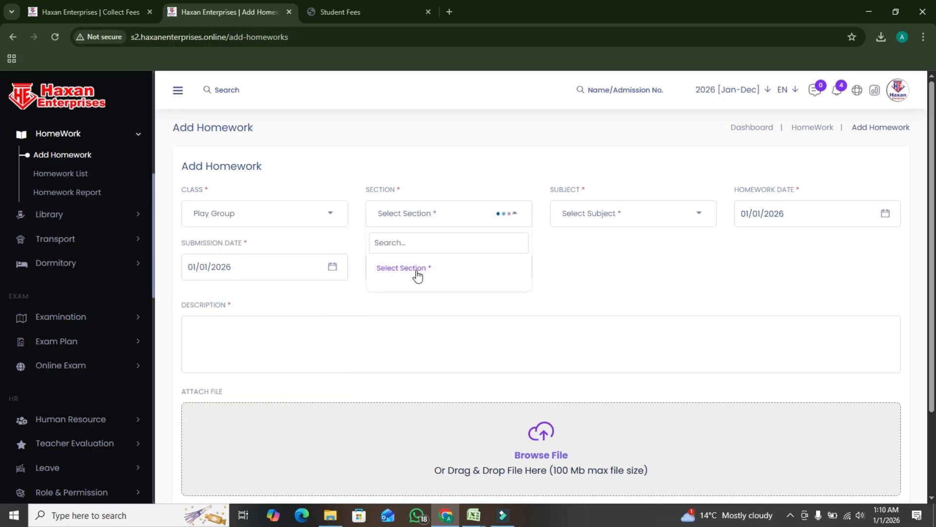
click(415, 287)
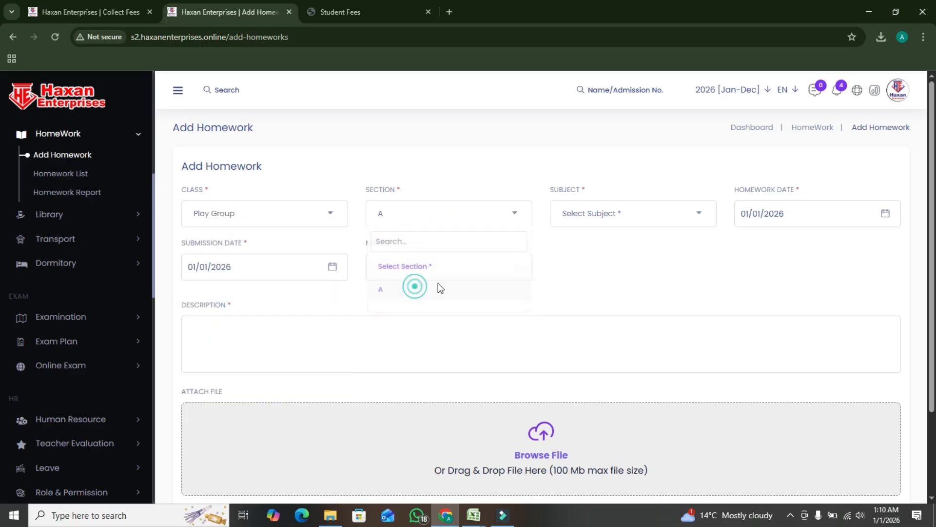
Look through the homework form's subject, marks, description and file attachment fields, closing the file chooser without picking a file
click(604, 214)
click(627, 277)
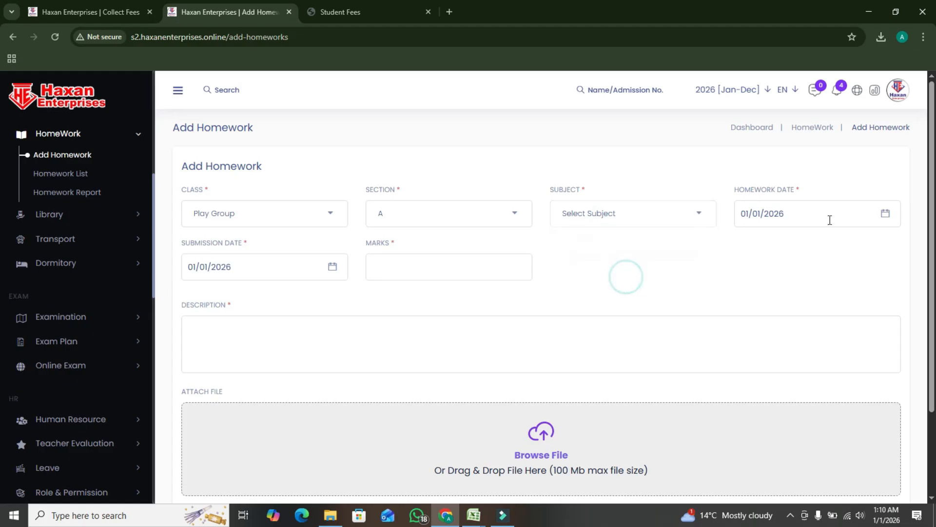
scroll(439, 273, down, 1)
click(414, 215)
scroll(432, 260, down, 1)
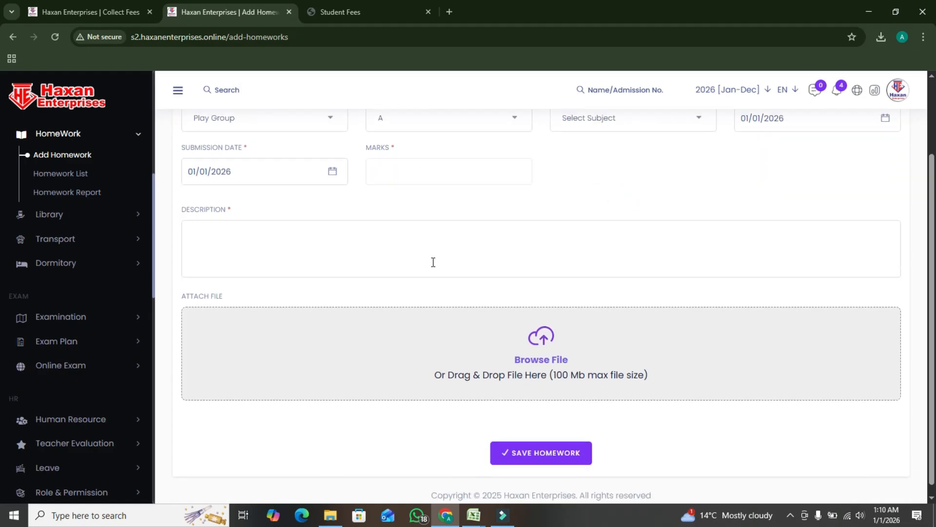
click(309, 224)
click(296, 326)
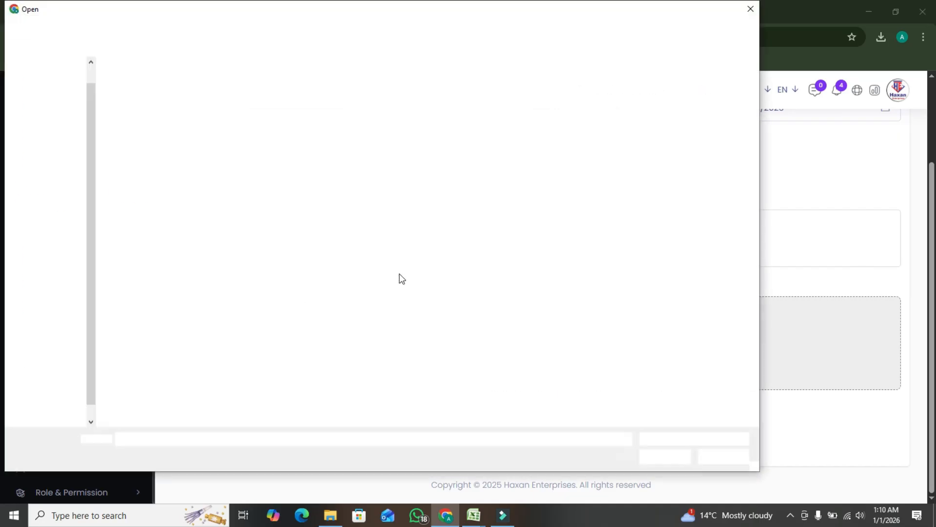
click(749, 9)
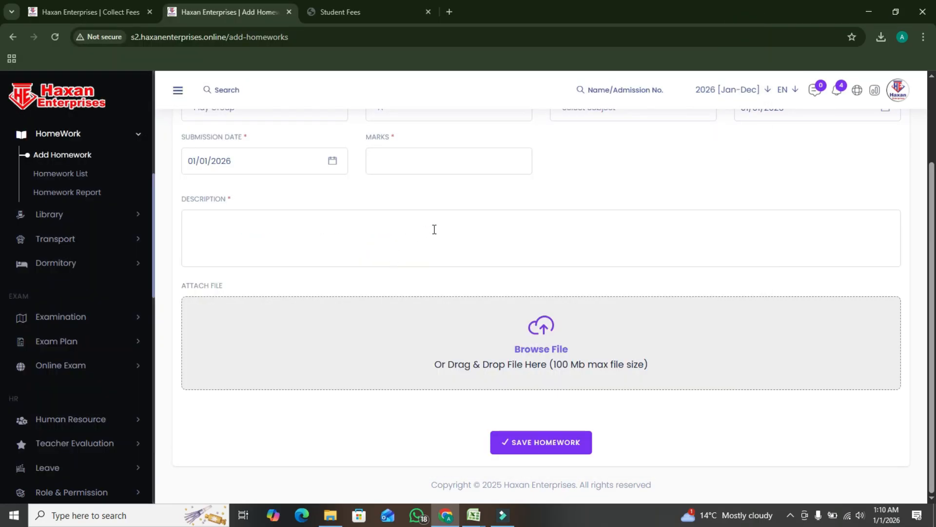
Look over the remaining modules and examine the functions offered under Library
scroll(113, 333, down, 5)
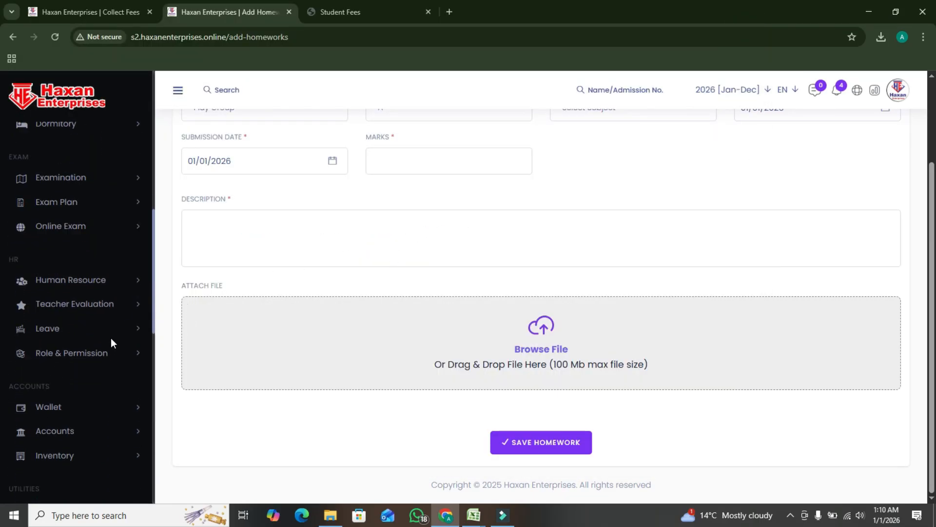
scroll(111, 339, up, 2)
scroll(108, 296, up, 2)
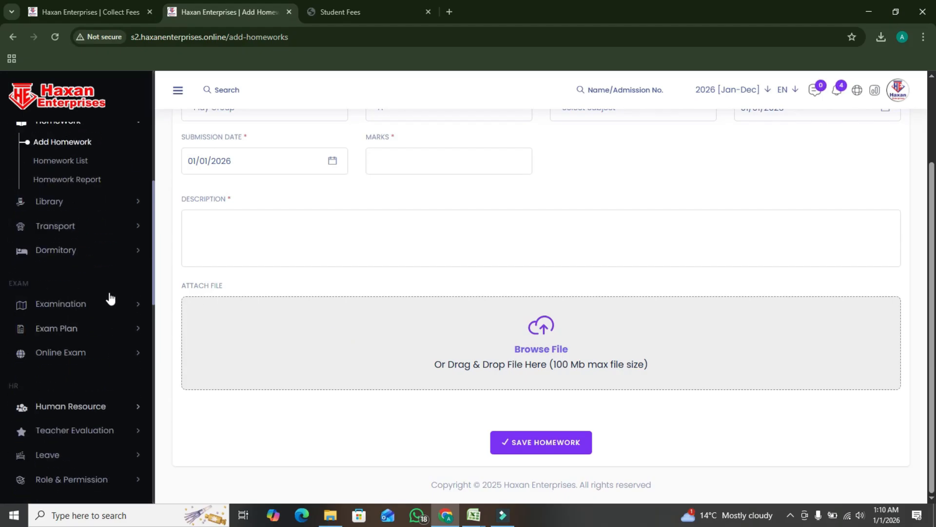
scroll(111, 312, up, 1)
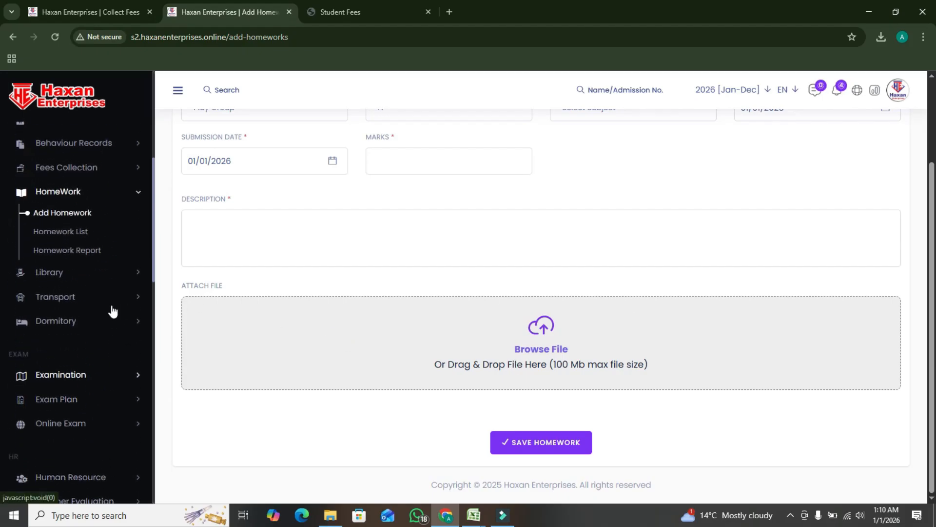
click(76, 276)
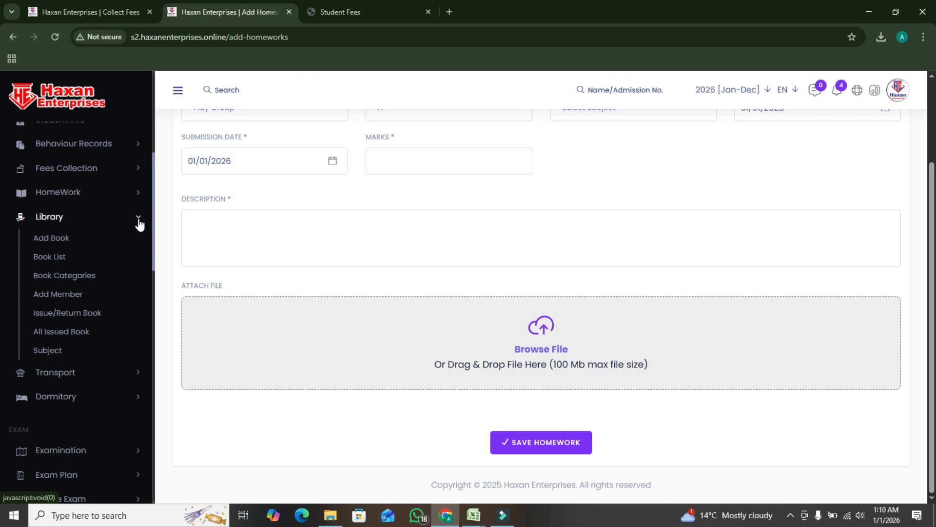
click(139, 223)
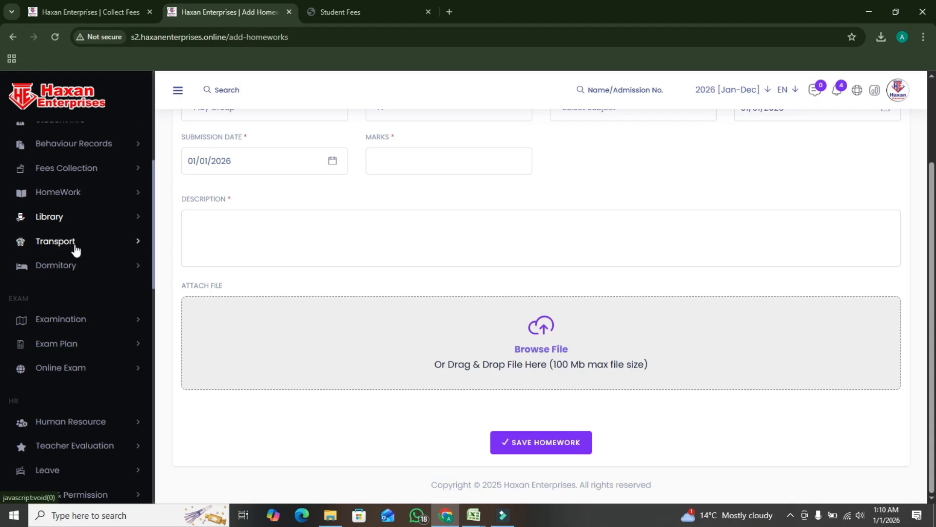
Add an exam type named monthly in the Examination module
click(108, 326)
scroll(109, 337, down, 2)
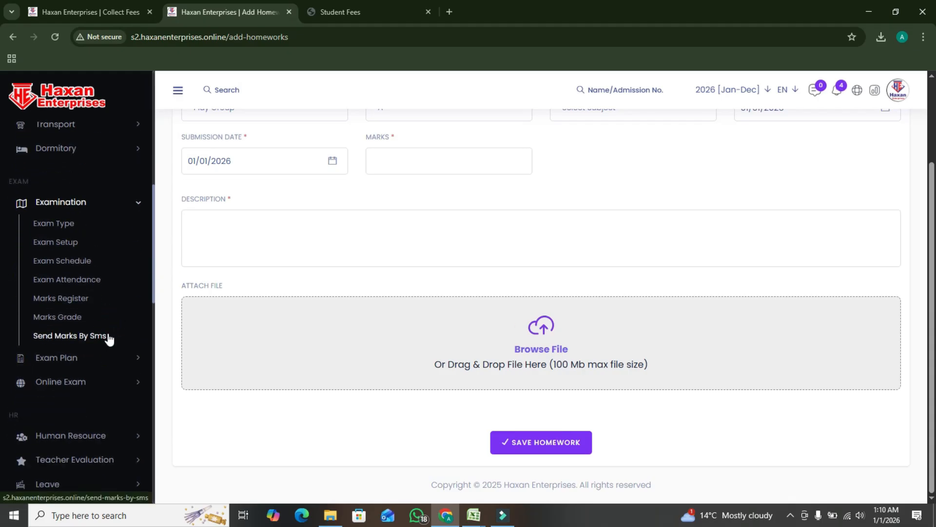
click(54, 227)
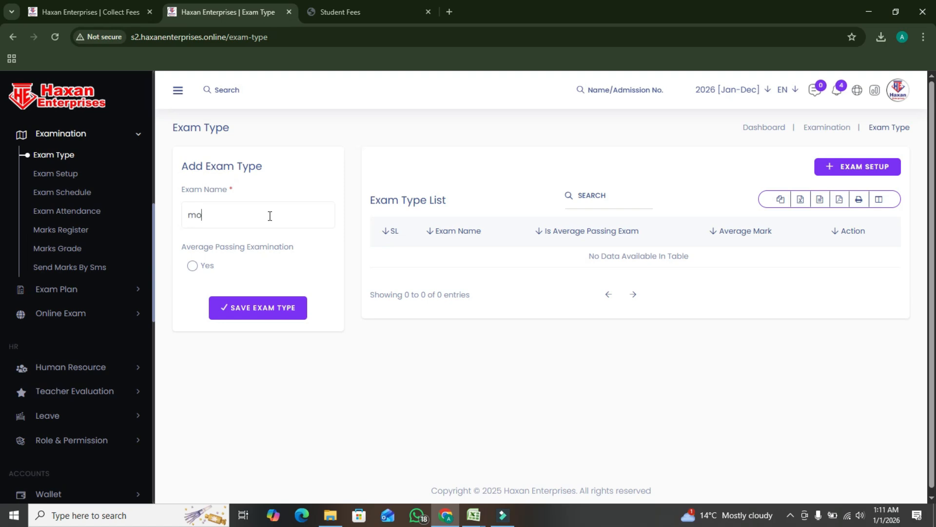
click(272, 307)
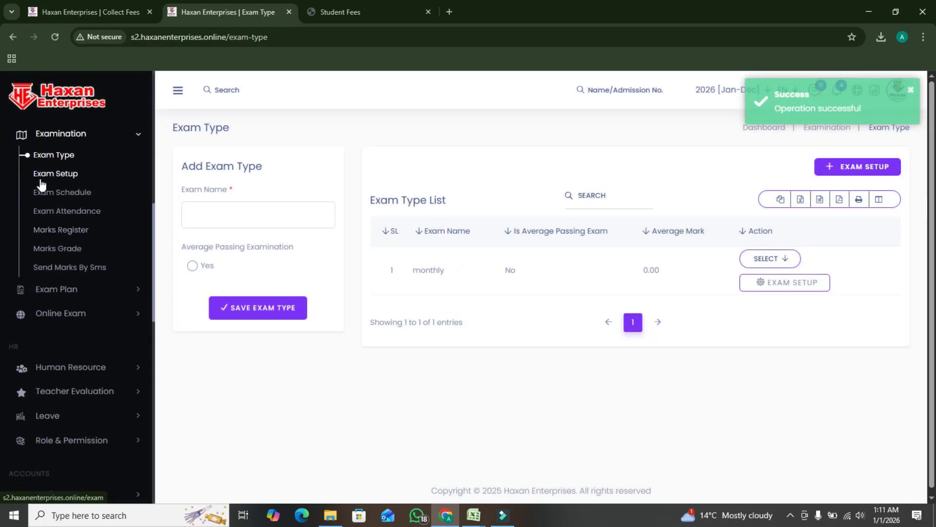
Begin an exam setup using the Single Exam system, exam type monthly and class Play Group
click(835, 167)
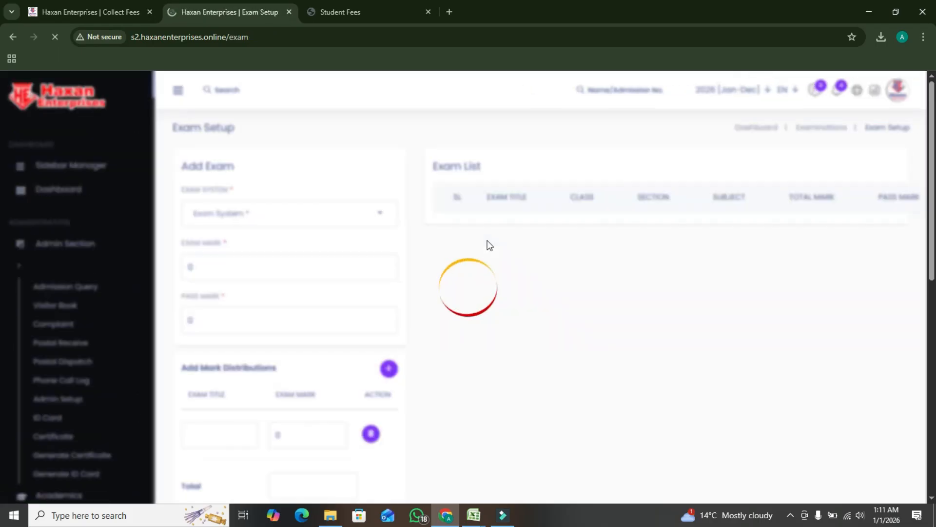
click(259, 214)
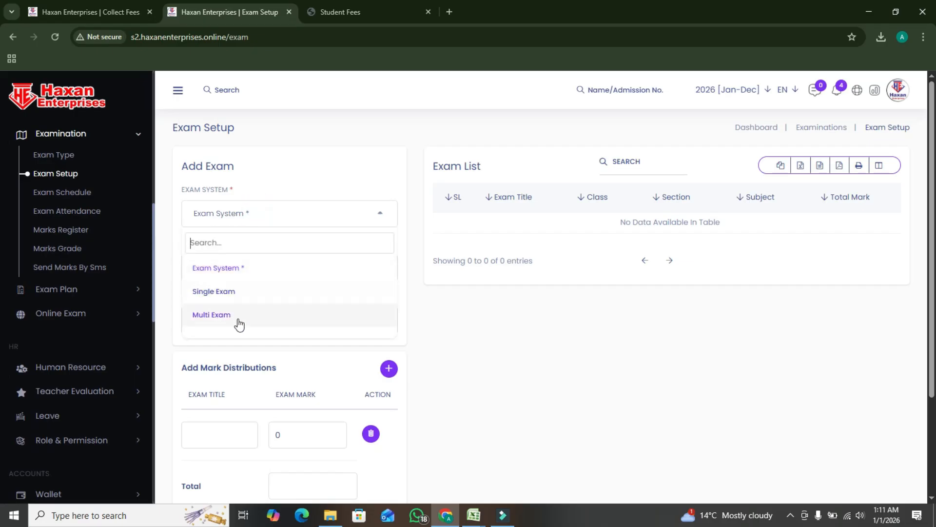
click(241, 299)
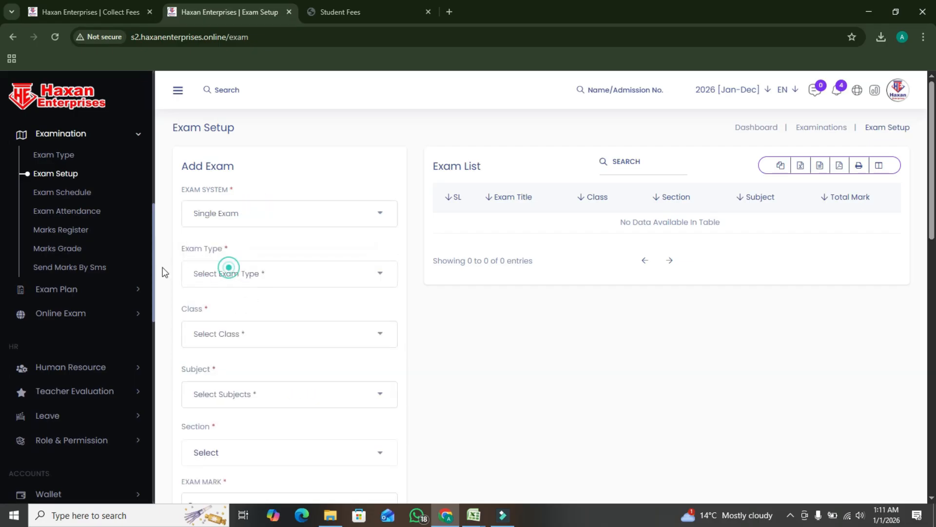
click(238, 269)
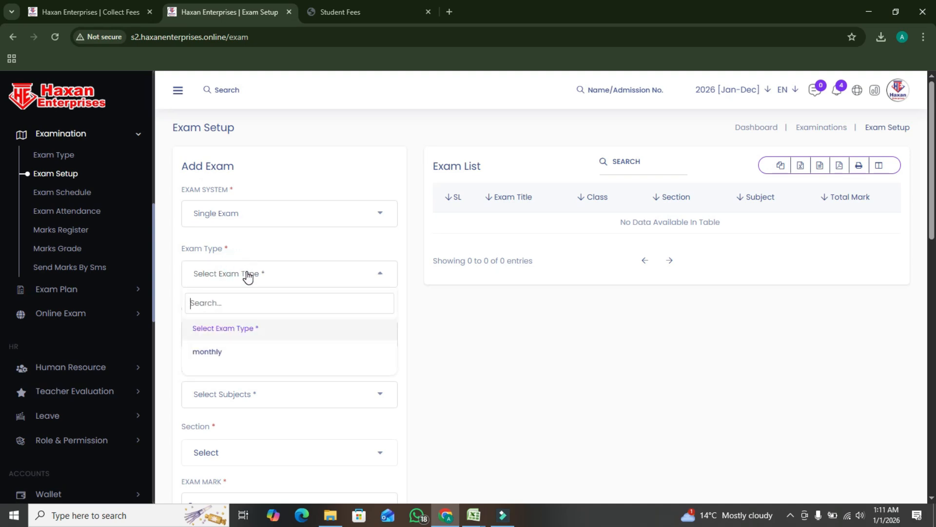
click(234, 352)
click(228, 333)
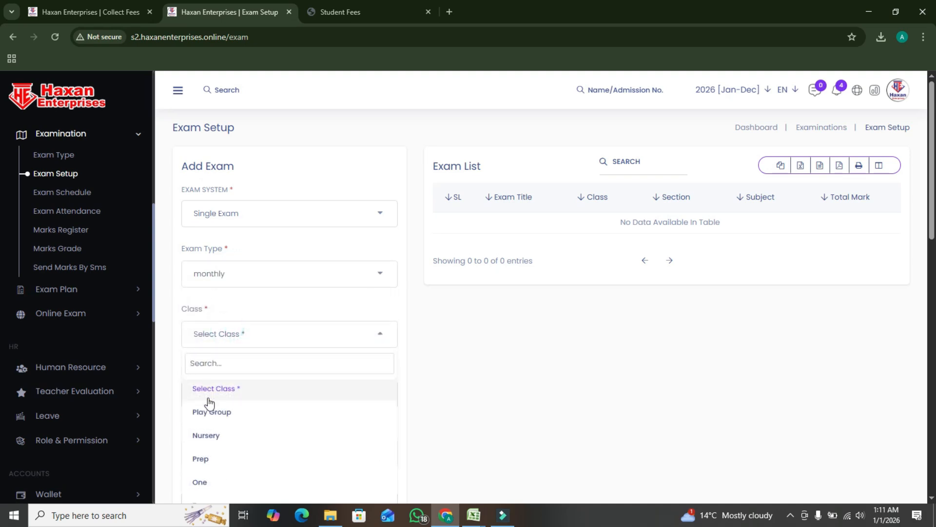
click(212, 411)
Check the subject and section choices available for the Play Group exam
scroll(324, 320, down, 1)
click(223, 341)
click(219, 397)
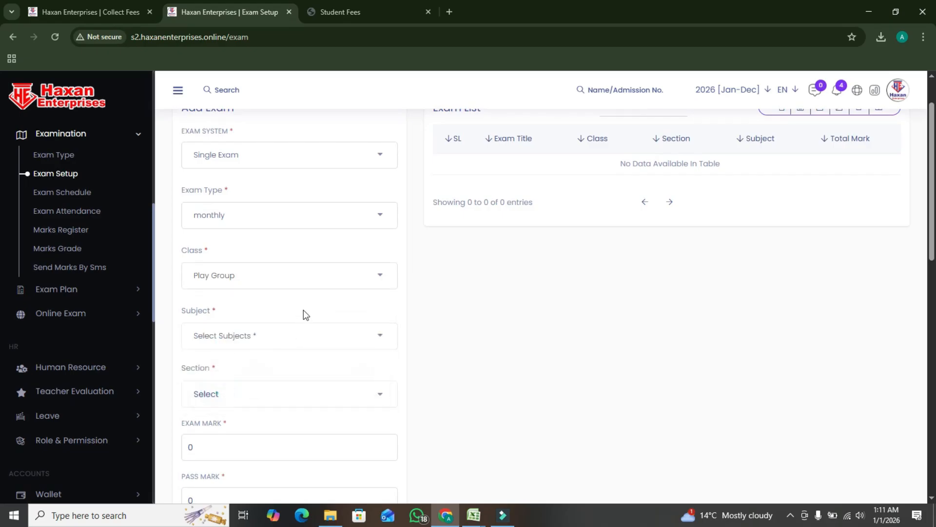
scroll(305, 317, down, 2)
click(229, 282)
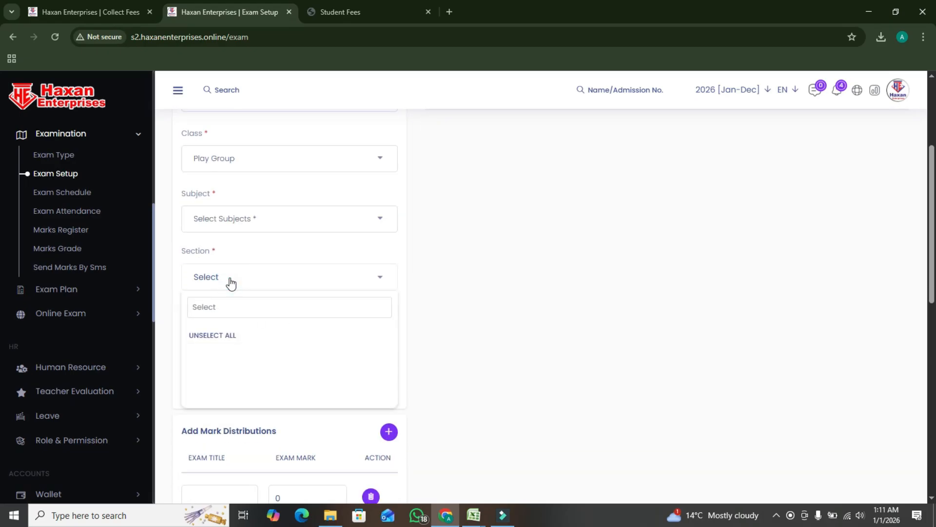
click(279, 282)
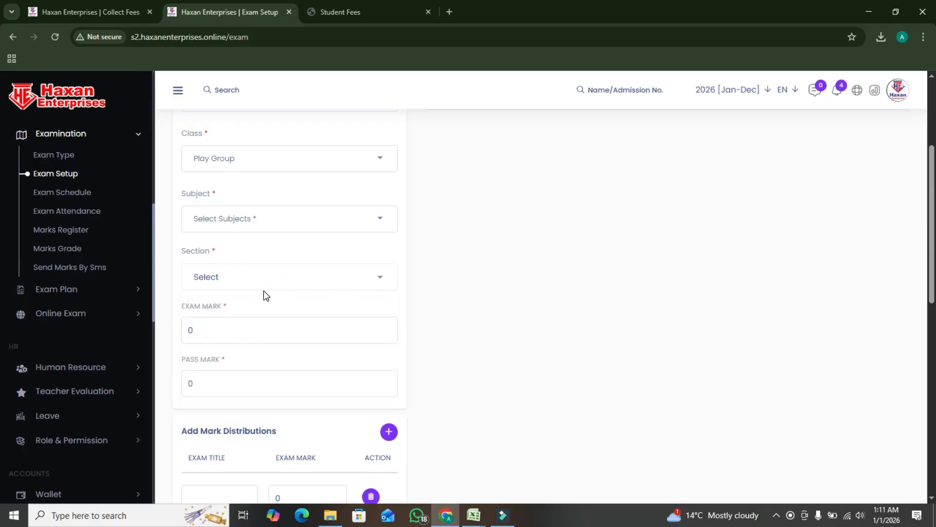
click(273, 282)
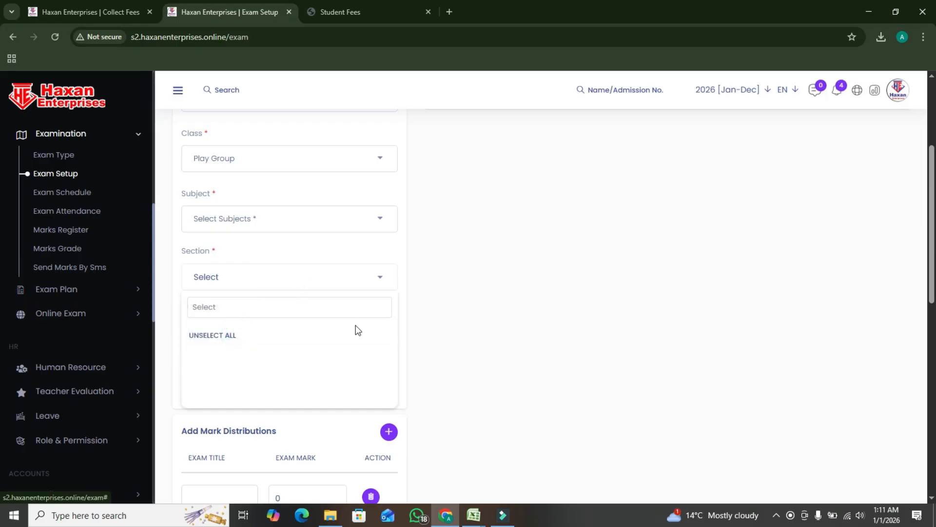
click(437, 268)
Examine the section, exam mark, pass mark and mark distribution fields of the Play Group exam setup
click(259, 330)
click(232, 381)
scroll(351, 327, down, 3)
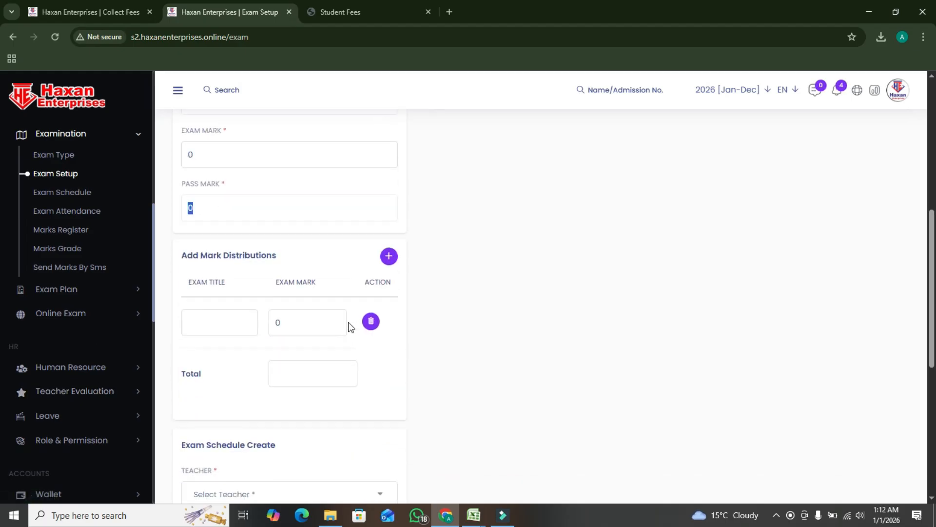
click(223, 333)
scroll(293, 324, down, 1)
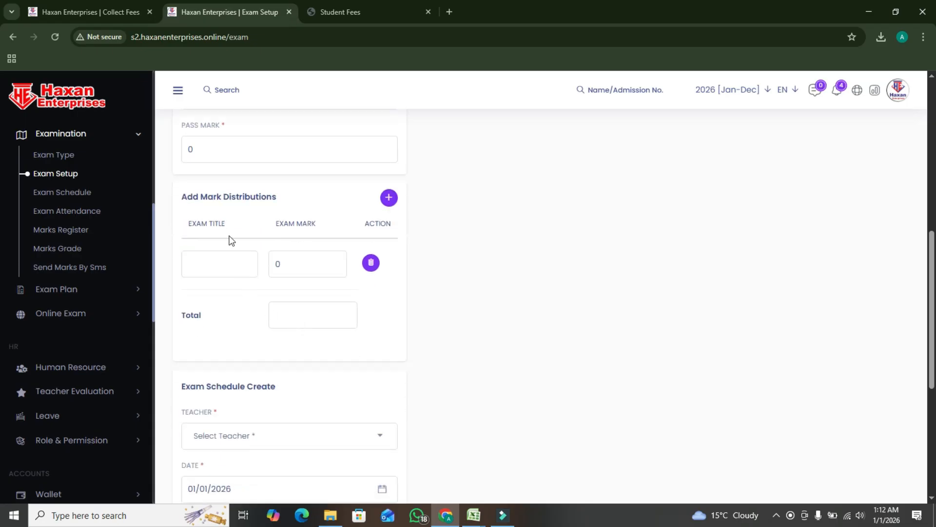
scroll(314, 346, down, 2)
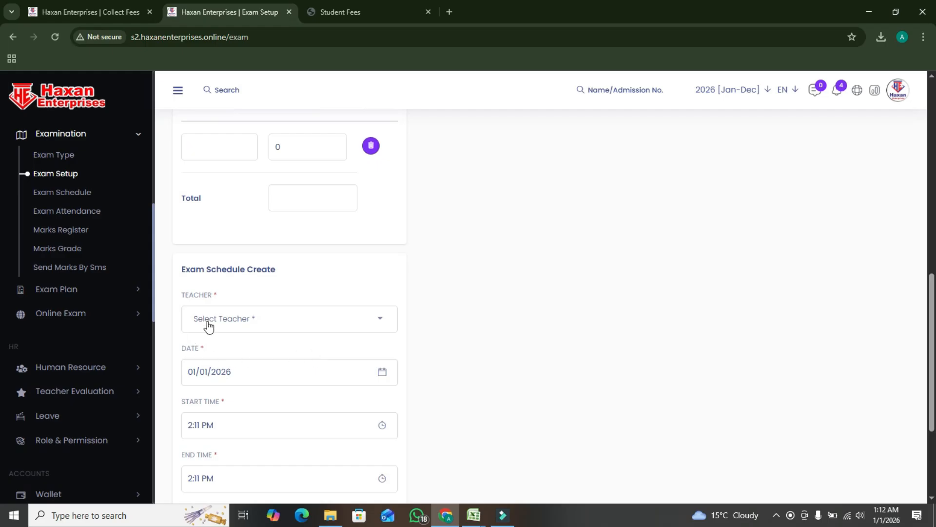
Check the teacher and start time choices of the exam schedule, then select room 1 and submit the exam setup
click(227, 326)
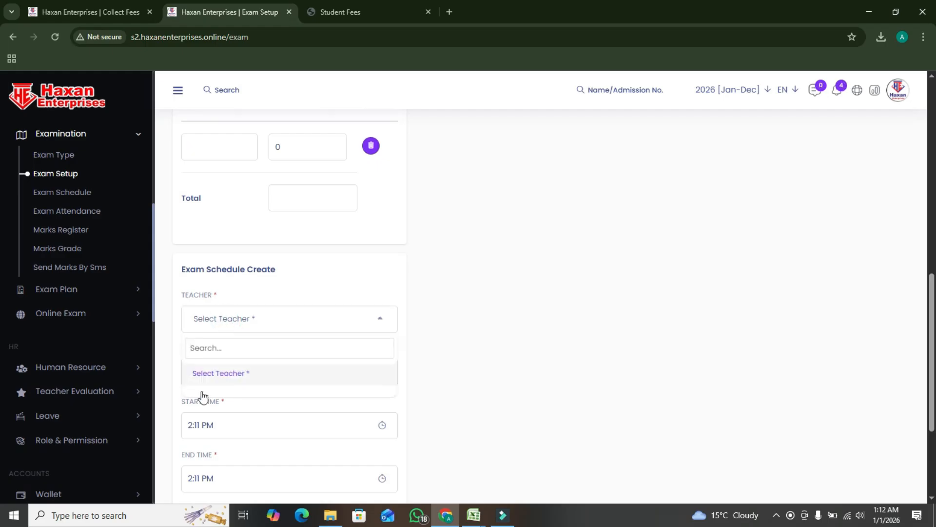
scroll(313, 305, down, 3)
click(278, 266)
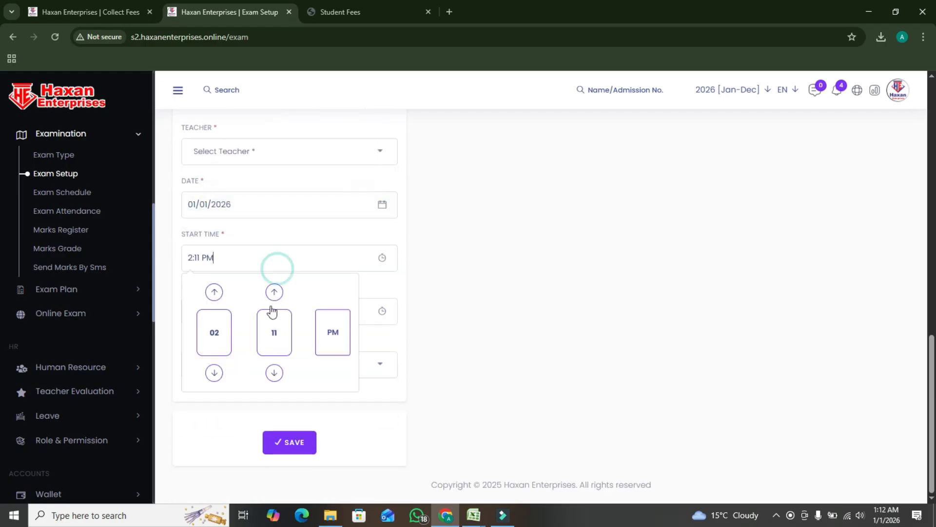
click(220, 445)
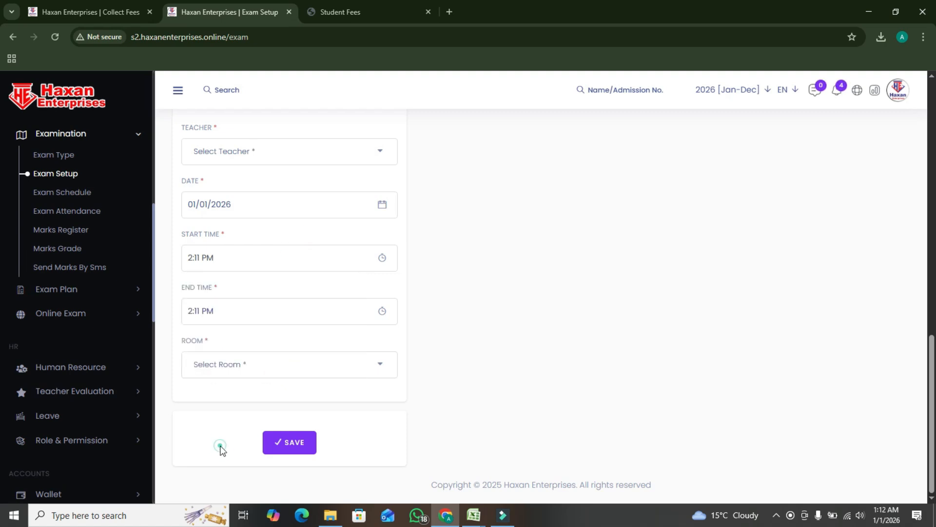
click(238, 374)
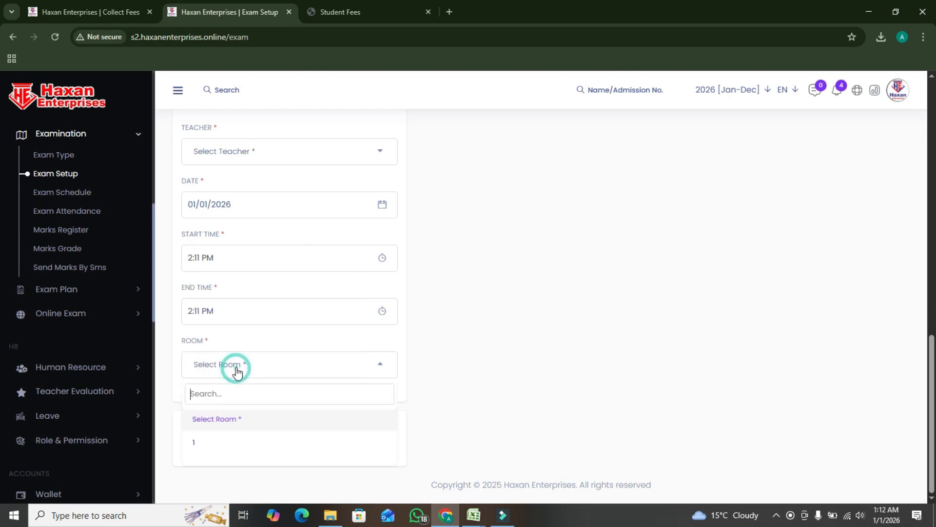
click(211, 449)
click(288, 443)
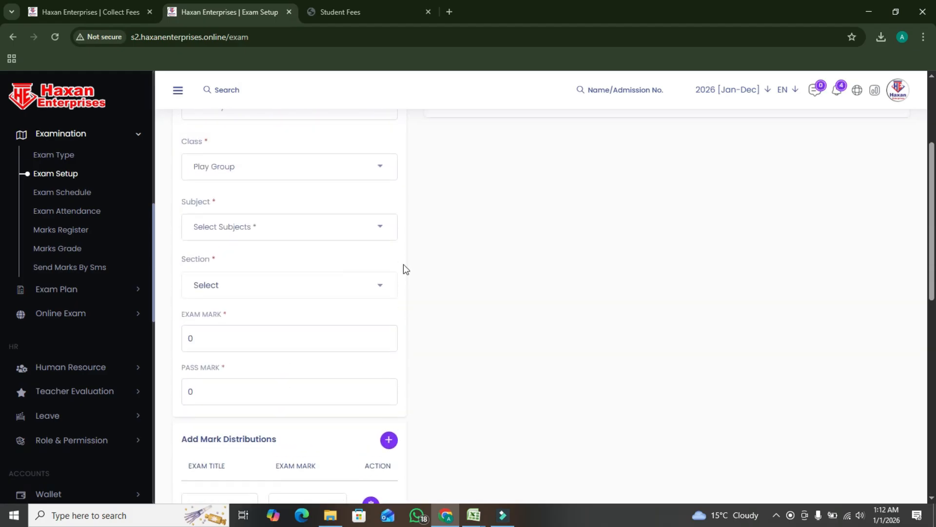
Begin a new exam schedule and search with exam monthly, class Play Group and a section
click(75, 196)
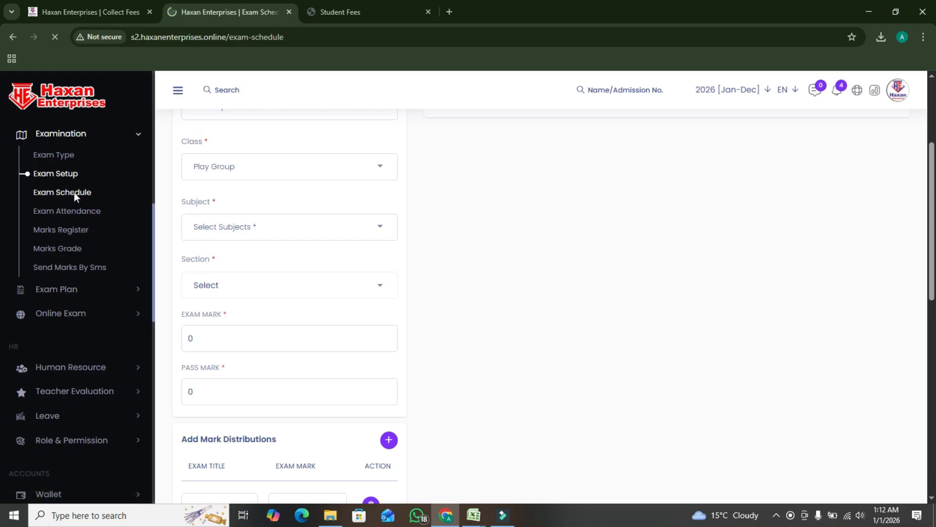
click(811, 179)
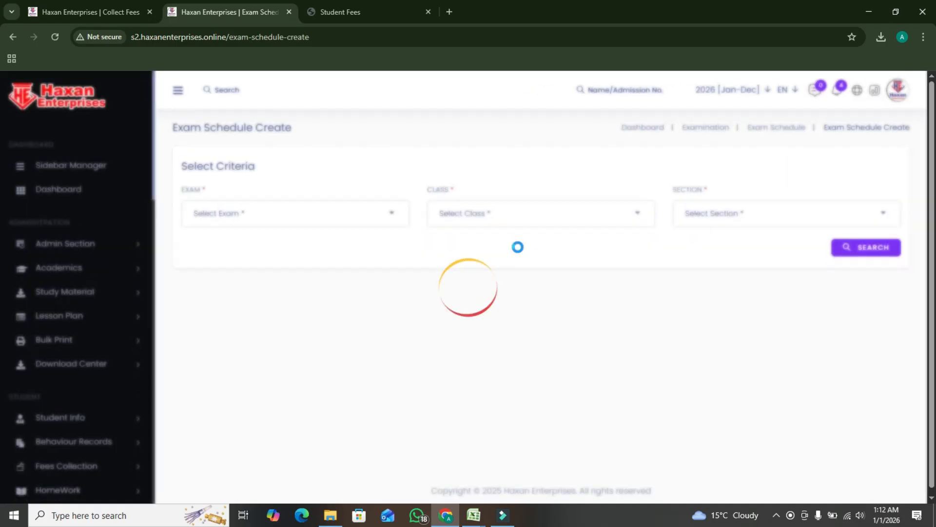
click(349, 225)
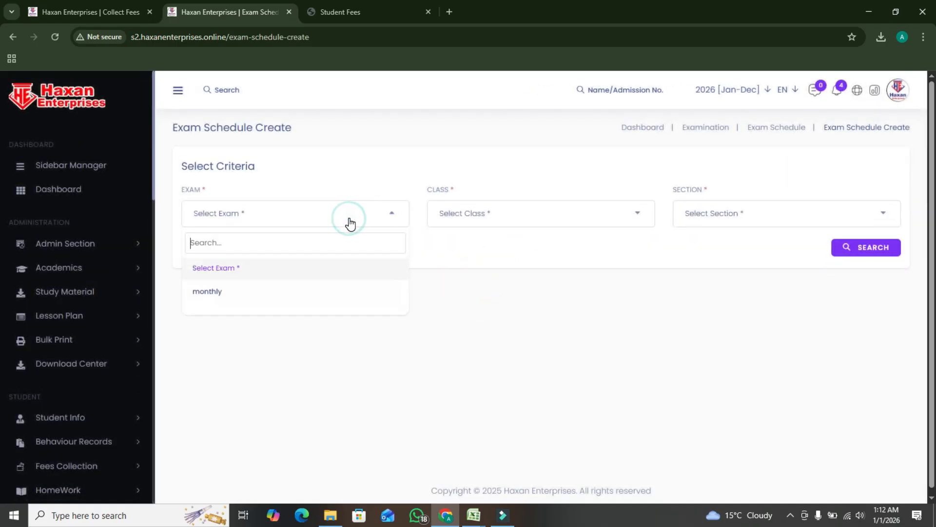
click(250, 289)
click(490, 214)
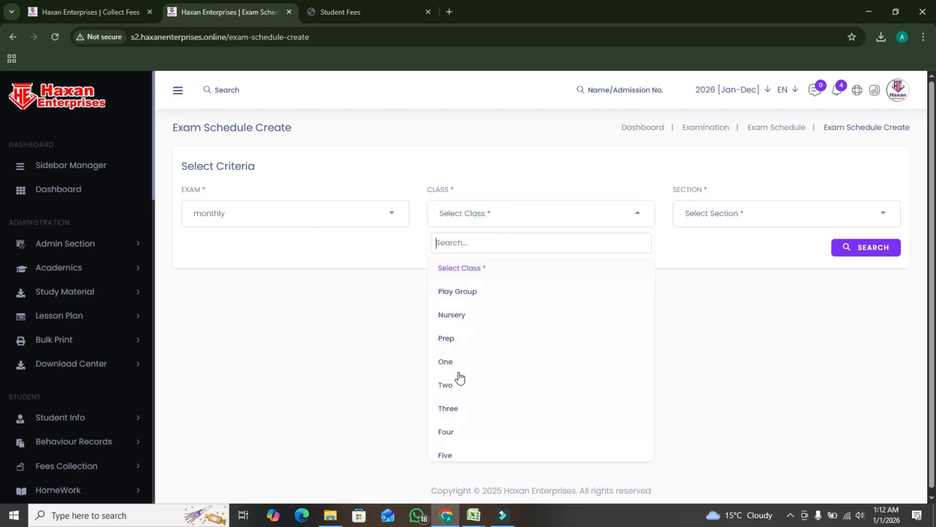
click(476, 292)
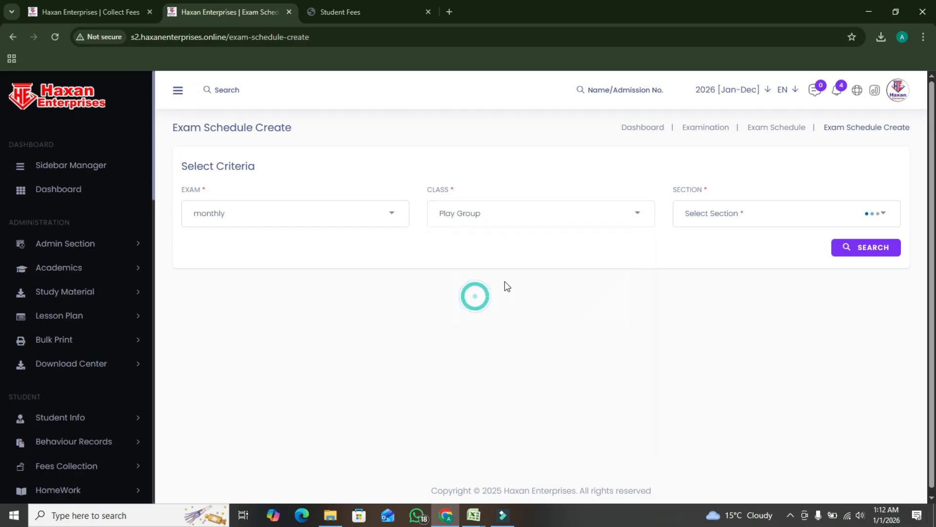
click(747, 219)
click(689, 294)
click(863, 251)
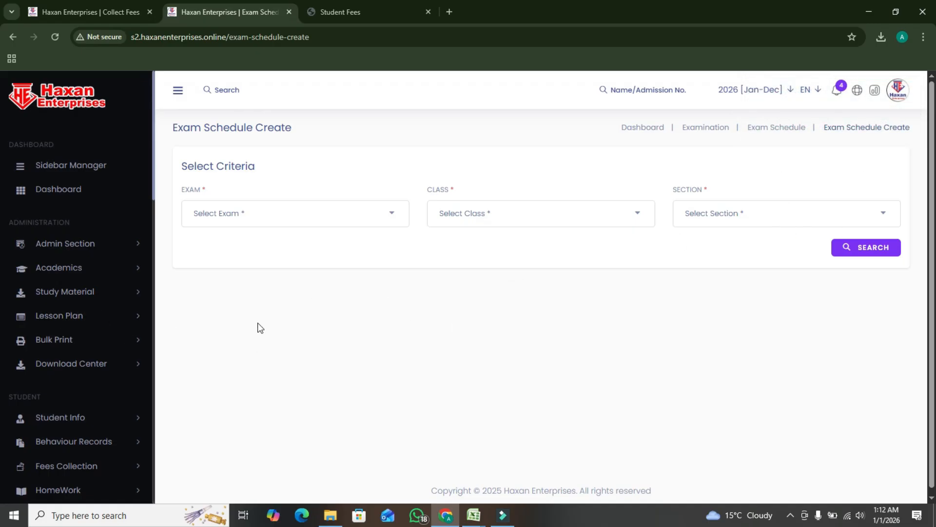
Open the Marks Register in the Examination module and check its exam choices
scroll(98, 431, down, 12)
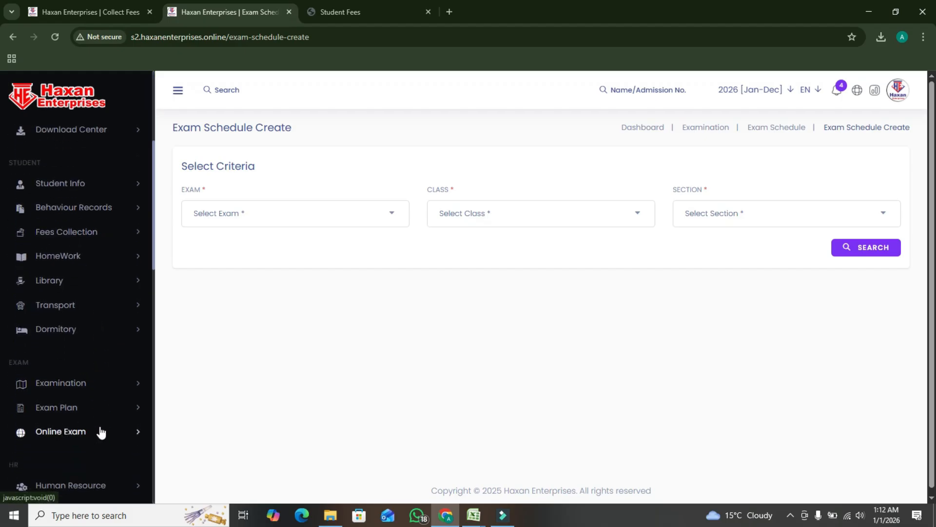
scroll(110, 425, down, 6)
scroll(113, 424, up, 12)
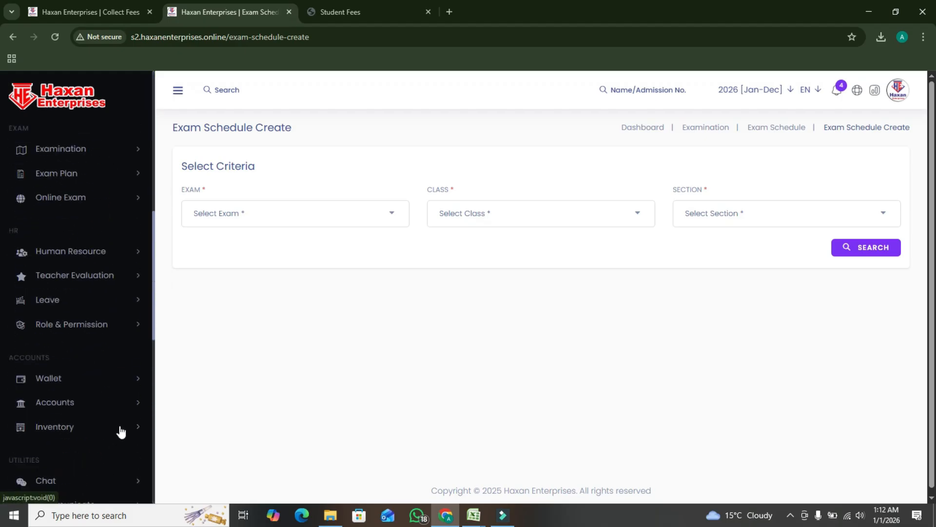
scroll(123, 428, up, 2)
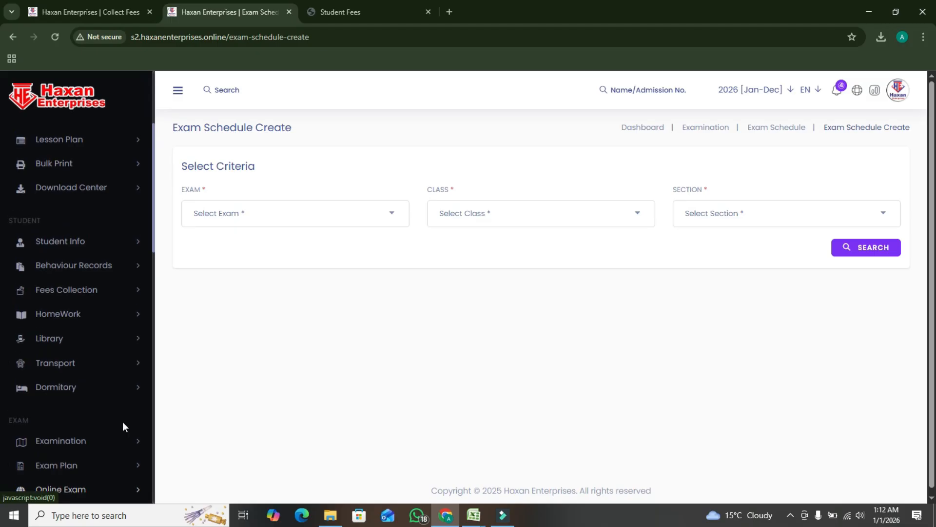
scroll(122, 421, down, 4)
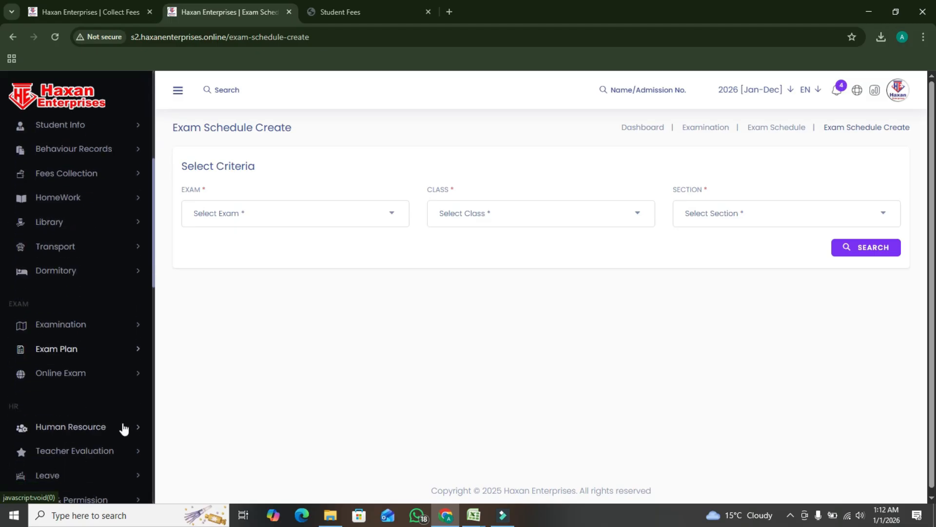
click(90, 324)
scroll(89, 381, down, 2)
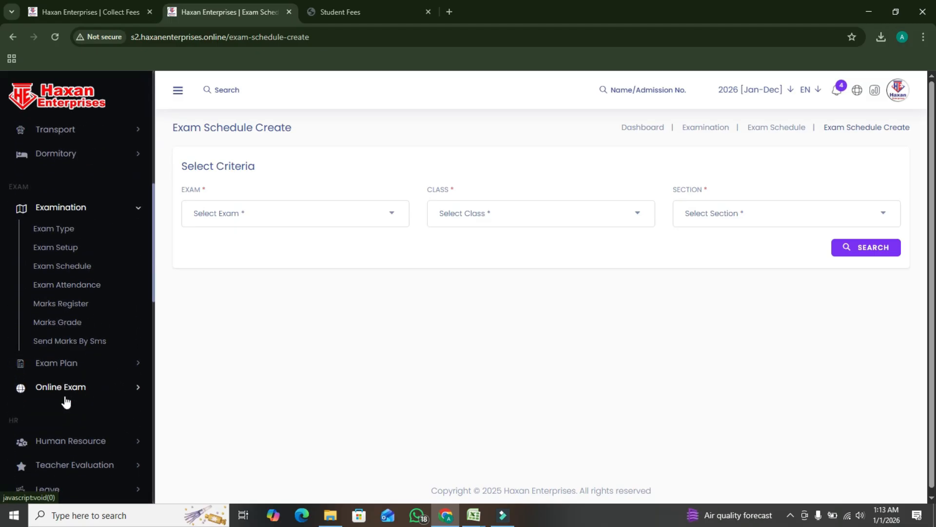
click(71, 306)
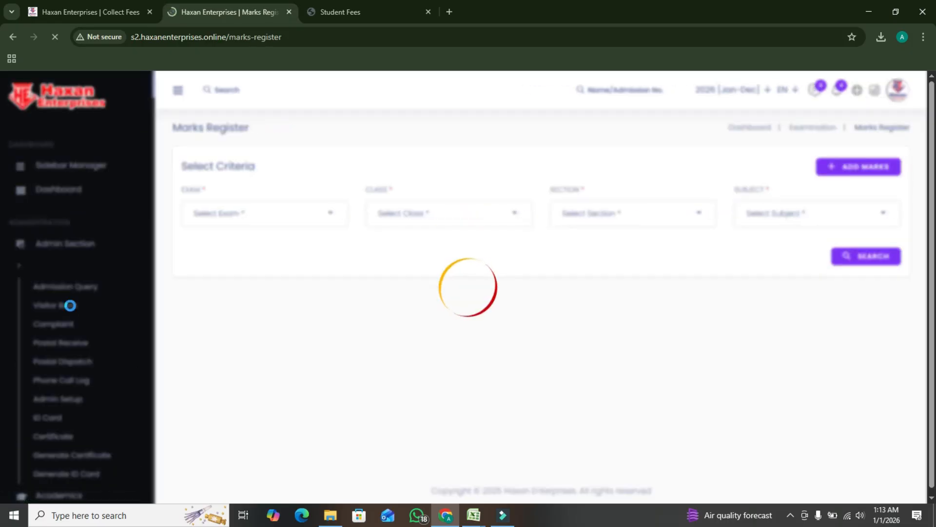
click(274, 225)
click(211, 294)
Open the Add Marks form and check its subject choices
click(856, 166)
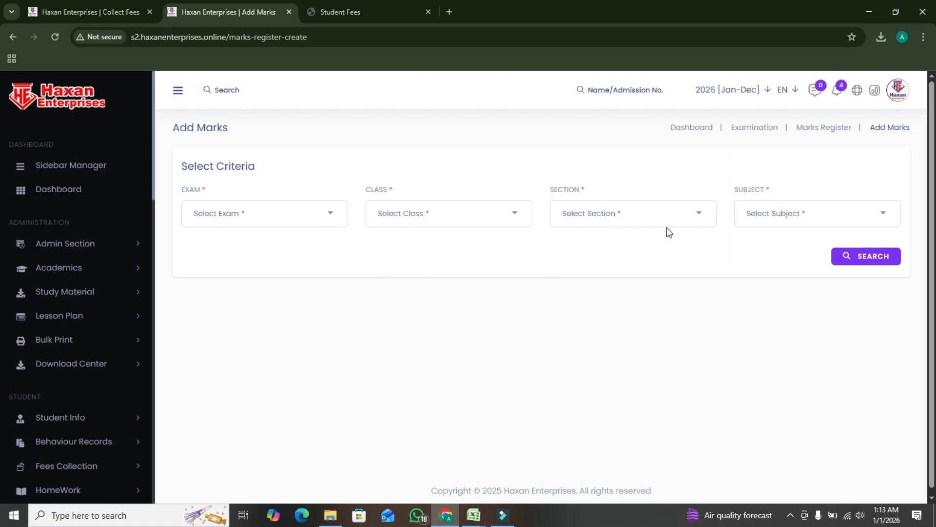
click(771, 222)
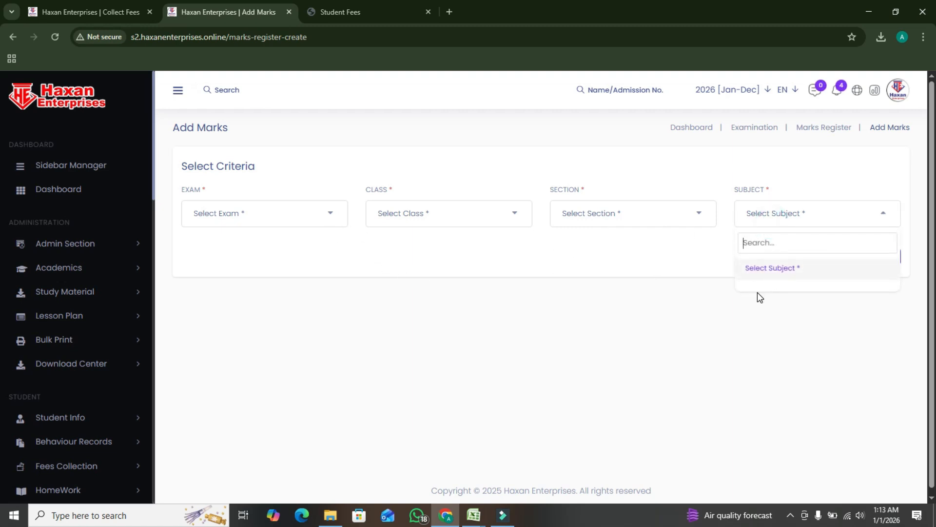
click(772, 292)
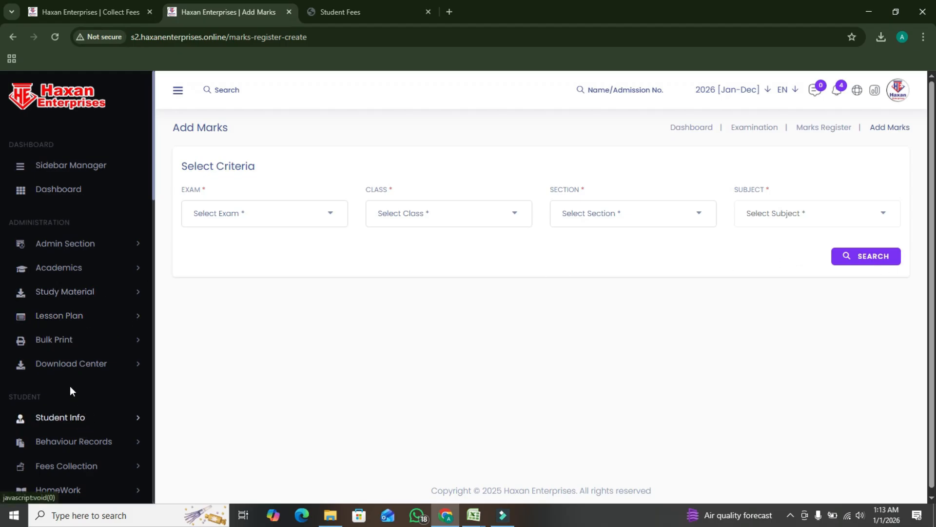
Open the form for adding new staff in the Human Resource module
scroll(67, 361, down, 2)
scroll(73, 375, down, 8)
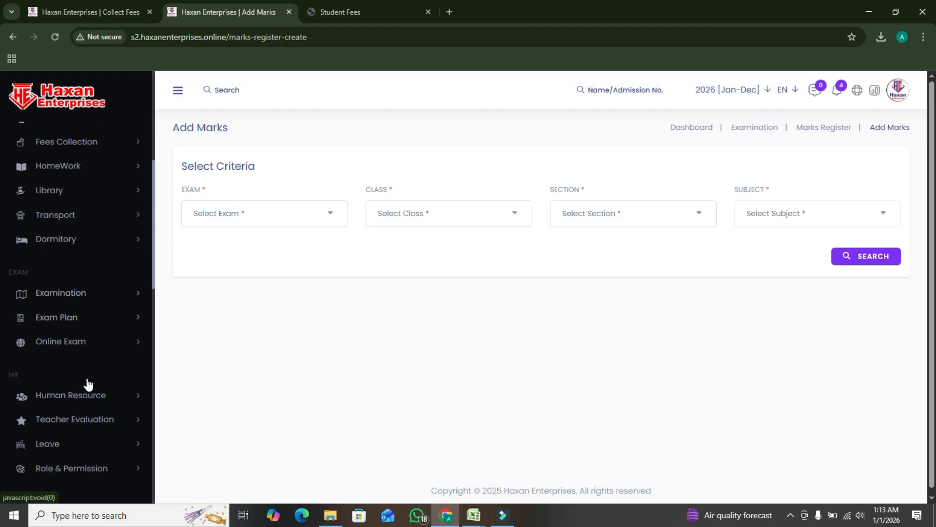
scroll(99, 371, down, 1)
scroll(96, 360, up, 4)
scroll(96, 358, up, 6)
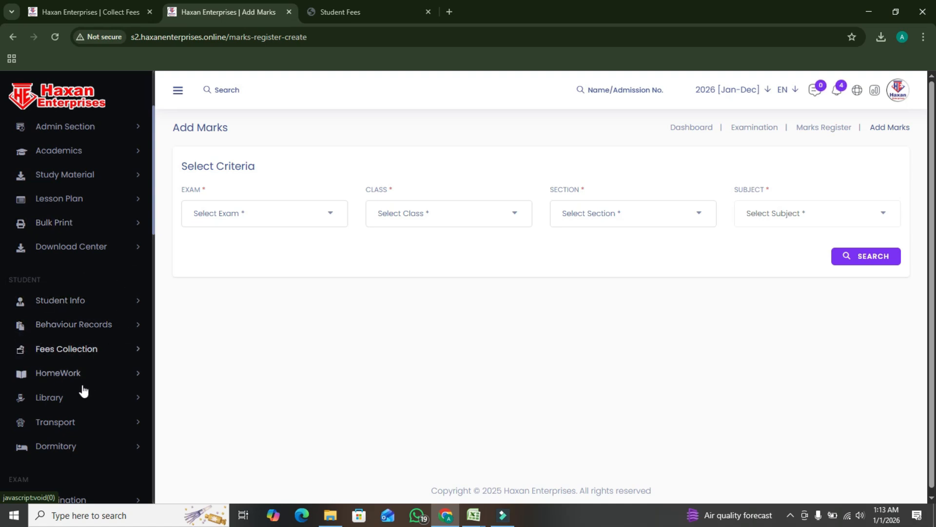
scroll(90, 363, down, 6)
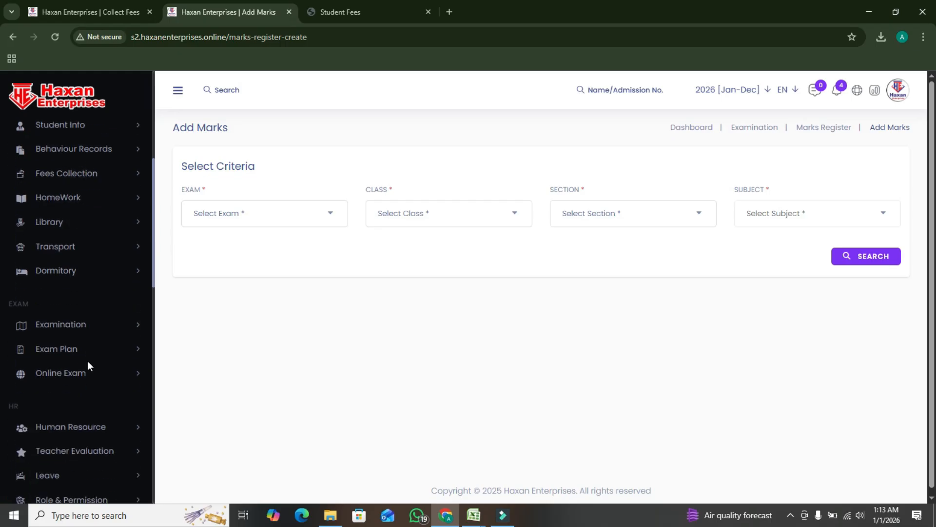
click(97, 311)
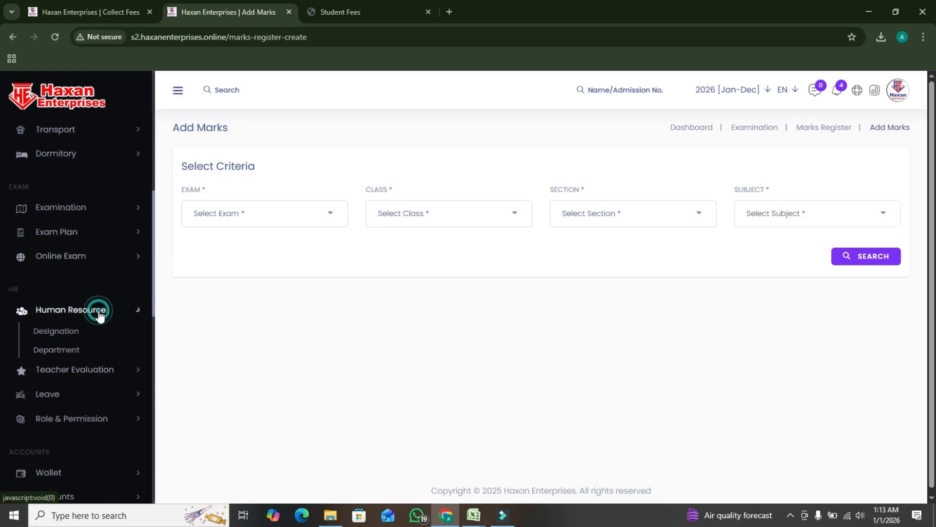
scroll(105, 342, down, 3)
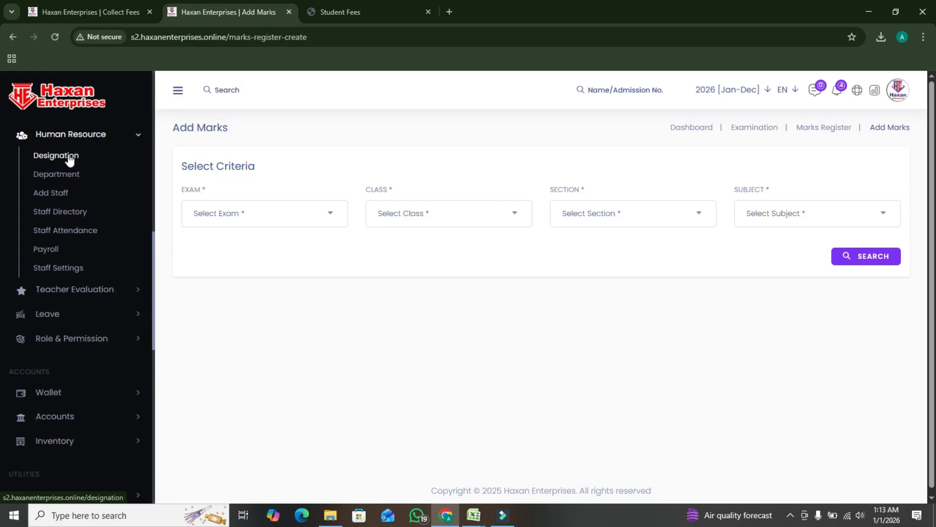
click(64, 191)
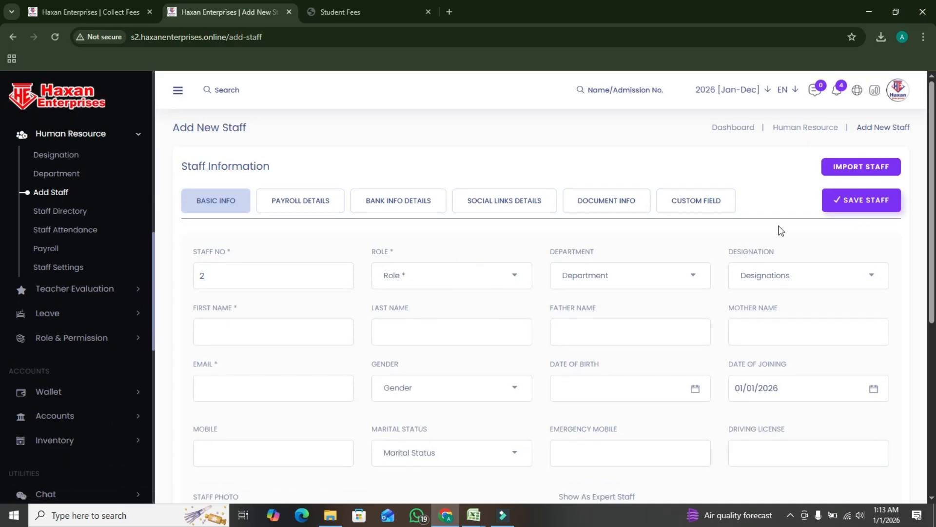
Set the new staff member's role to Admin and choose a department and designation
click(309, 272)
click(507, 276)
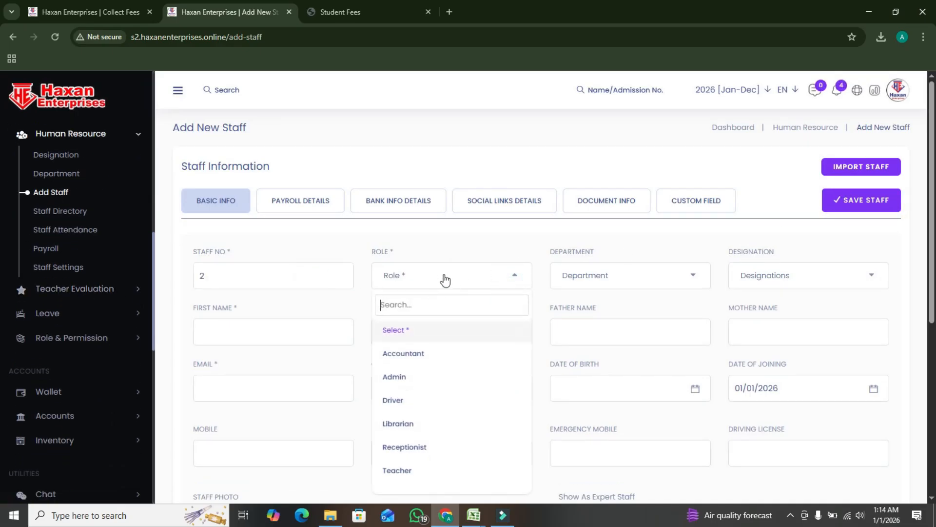
click(408, 378)
click(658, 279)
click(589, 361)
click(819, 268)
click(780, 346)
Examine the remaining basic information fields for the new staff member, from first name to experience
click(294, 326)
scroll(639, 335, down, 3)
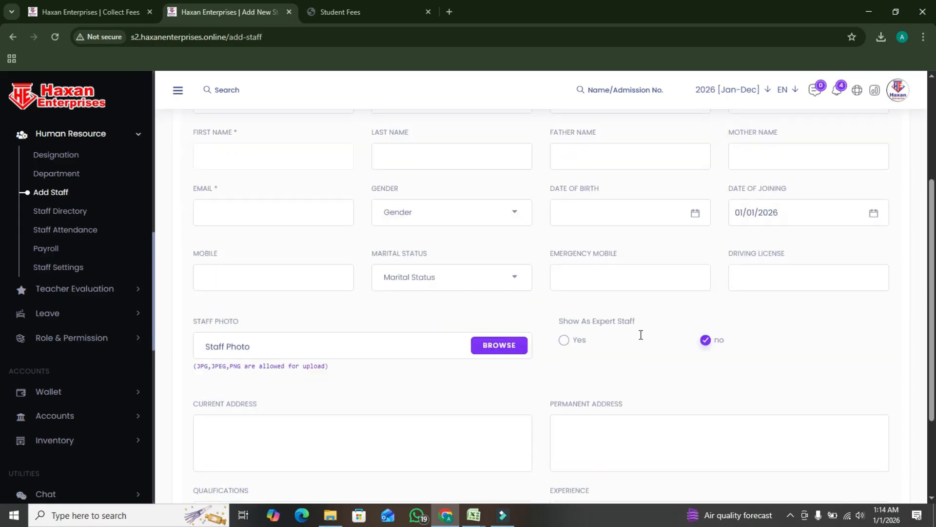
scroll(534, 346, up, 2)
scroll(534, 346, down, 5)
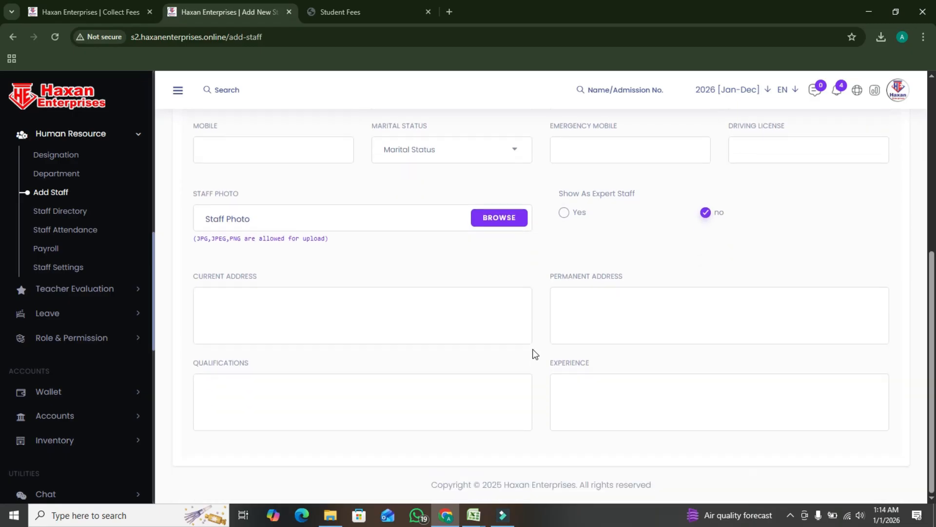
scroll(537, 348, up, 5)
scroll(537, 348, up, 2)
Review the new staff member's payroll details and set the contract type to Contract
click(322, 209)
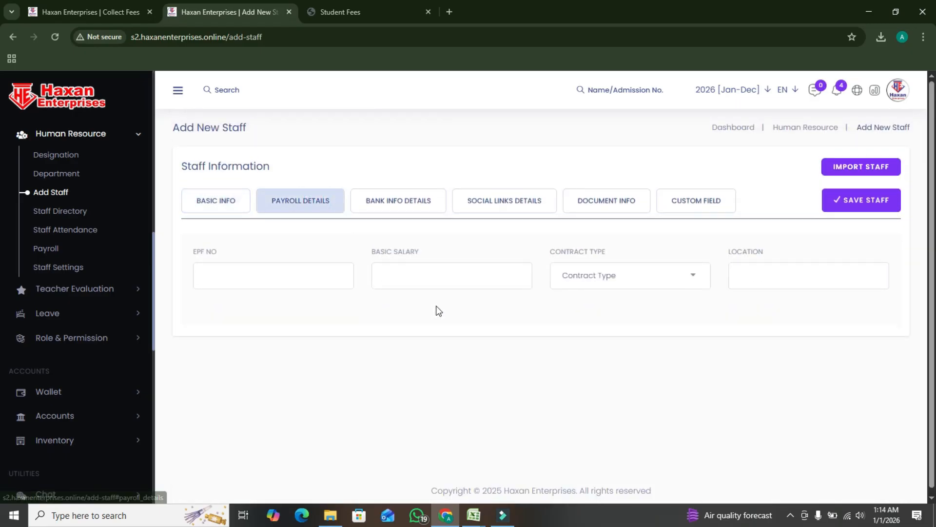
click(258, 272)
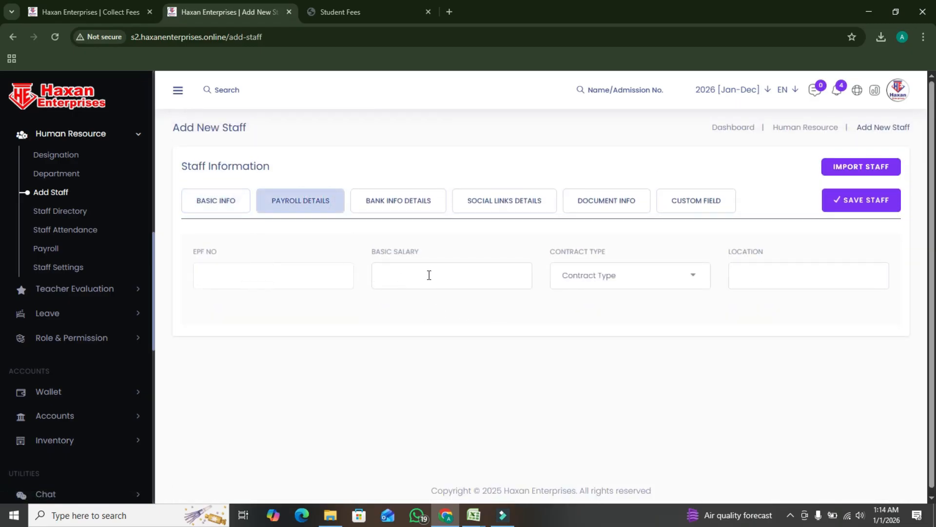
click(429, 274)
click(624, 276)
click(603, 359)
click(585, 283)
click(593, 376)
click(756, 280)
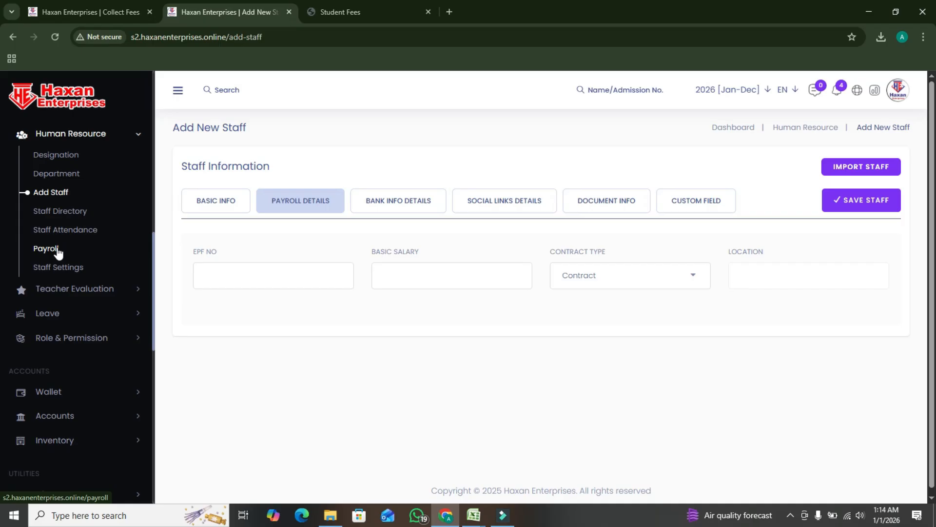
Review the deposit, wallet transaction and refund request options in the Wallet section
scroll(97, 283, down, 3)
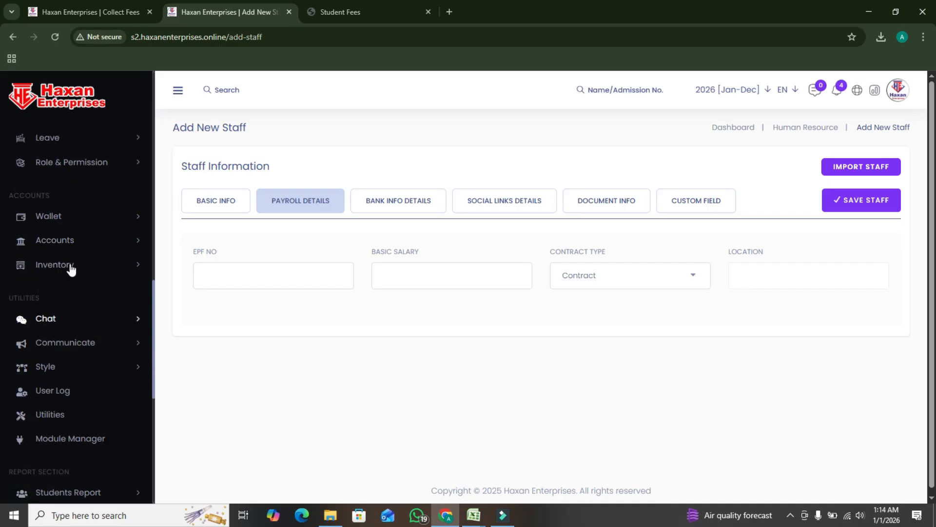
click(69, 217)
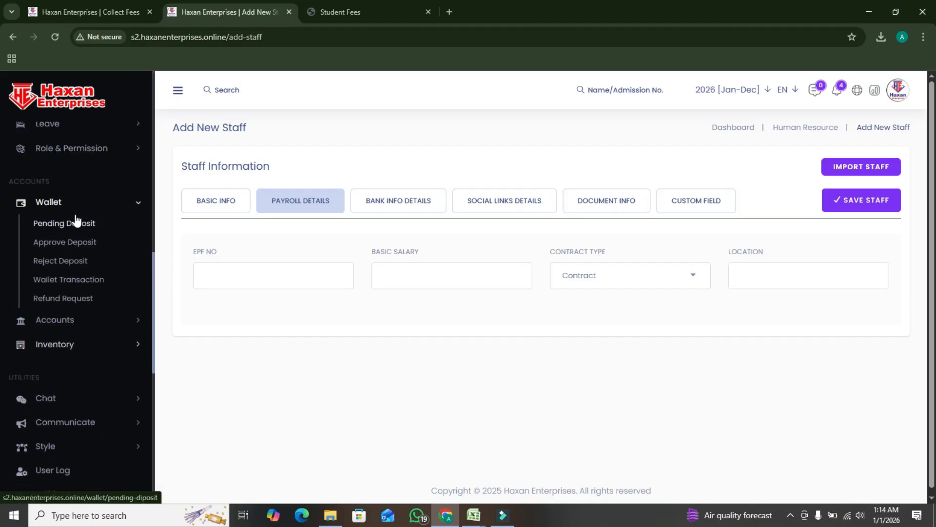
click(73, 203)
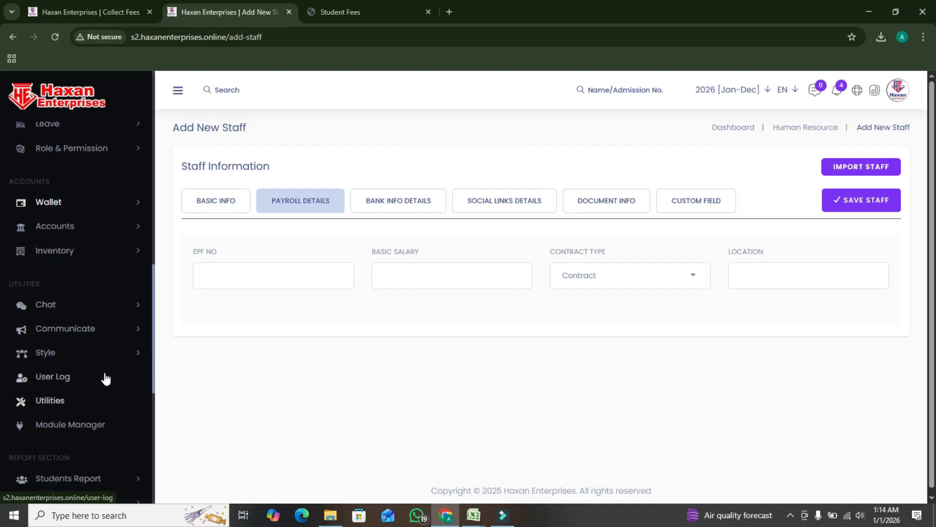
Look over the available reports under Students Report and Exam Report
scroll(104, 379, down, 1)
scroll(105, 371, down, 3)
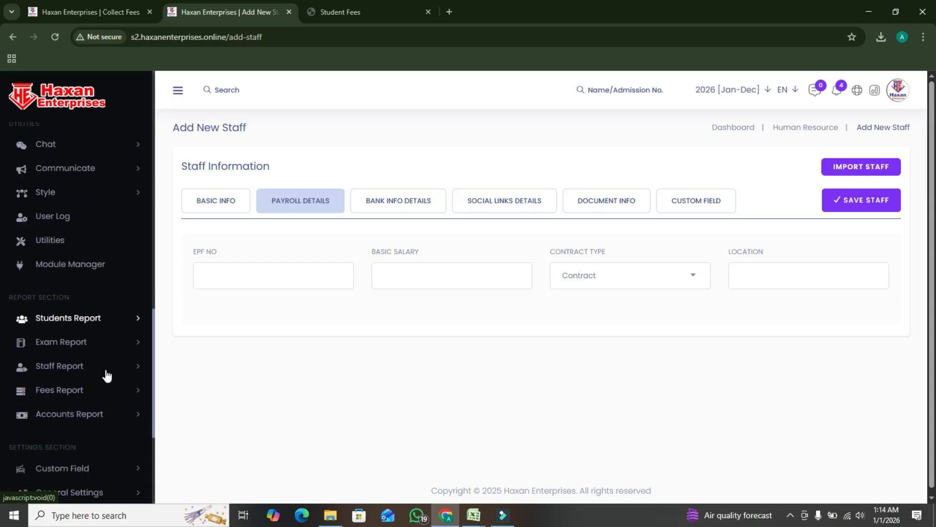
click(97, 246)
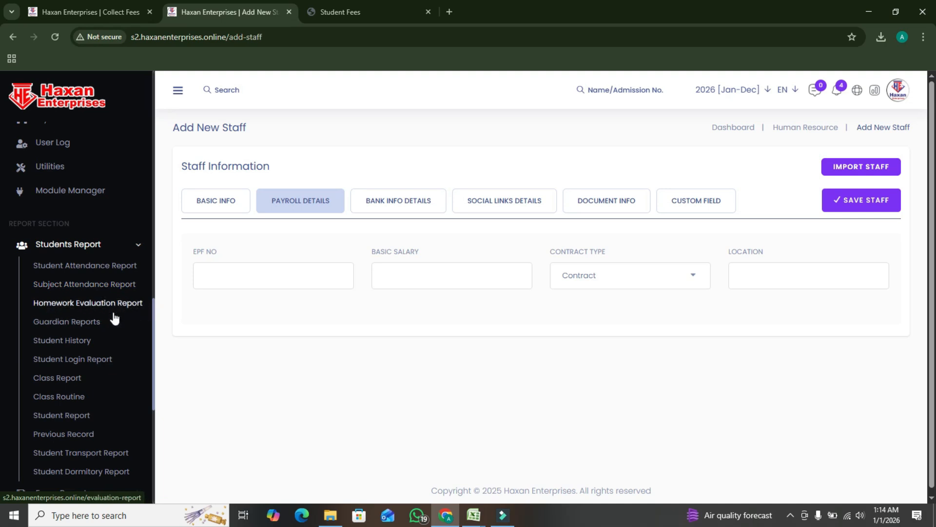
scroll(72, 356, down, 4)
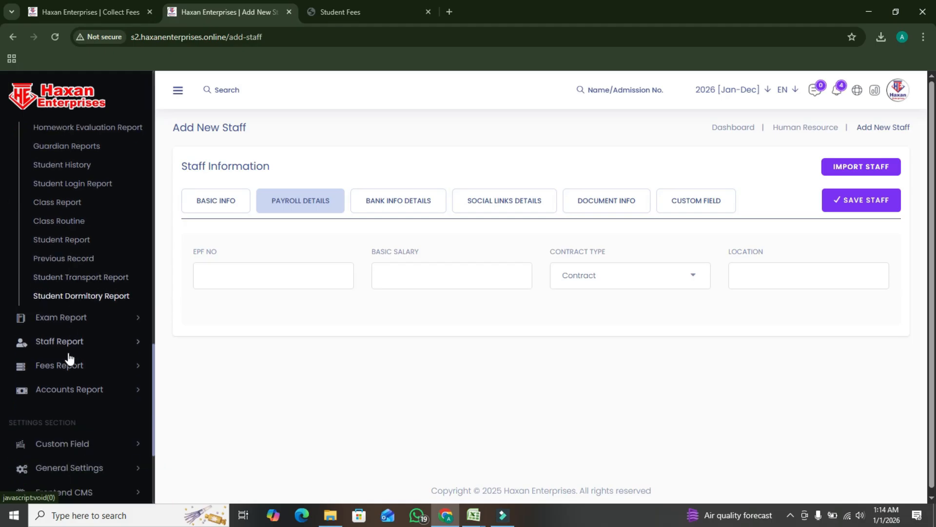
click(82, 319)
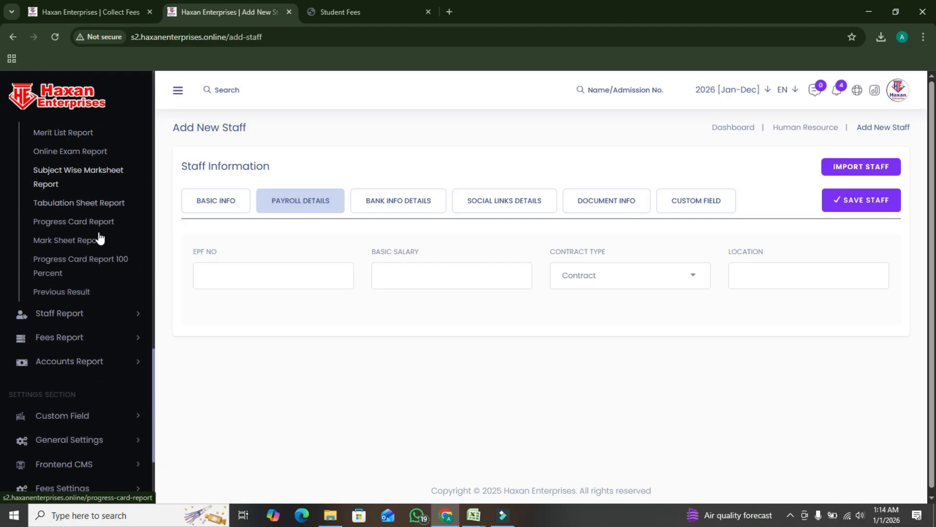
scroll(111, 276, down, 2)
scroll(120, 271, down, 2)
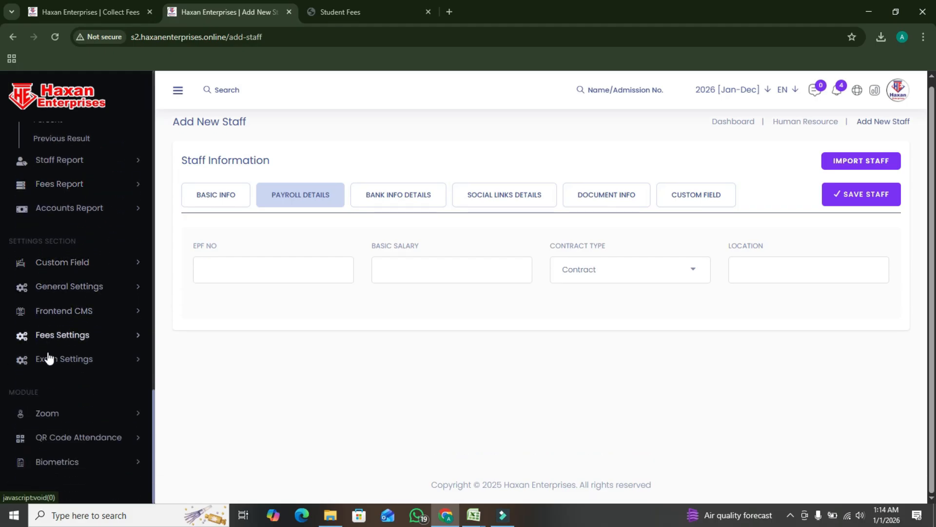
Open the Aora Pagebuilder page list in Frontend CMS and show the actions available for the Home page
click(92, 309)
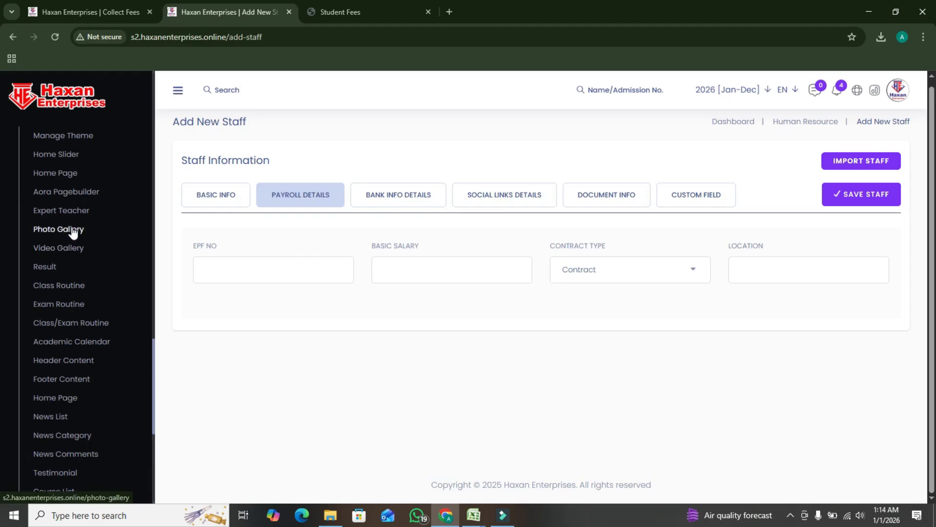
click(71, 197)
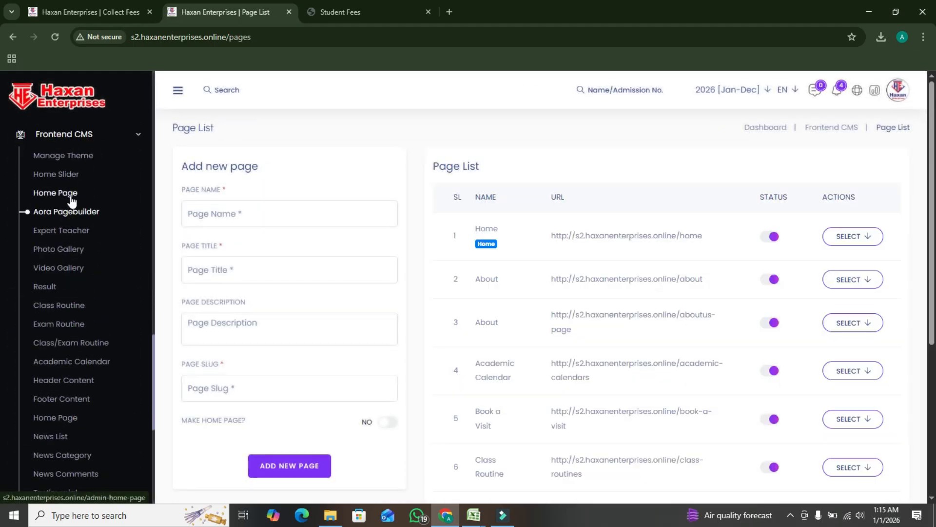
click(837, 242)
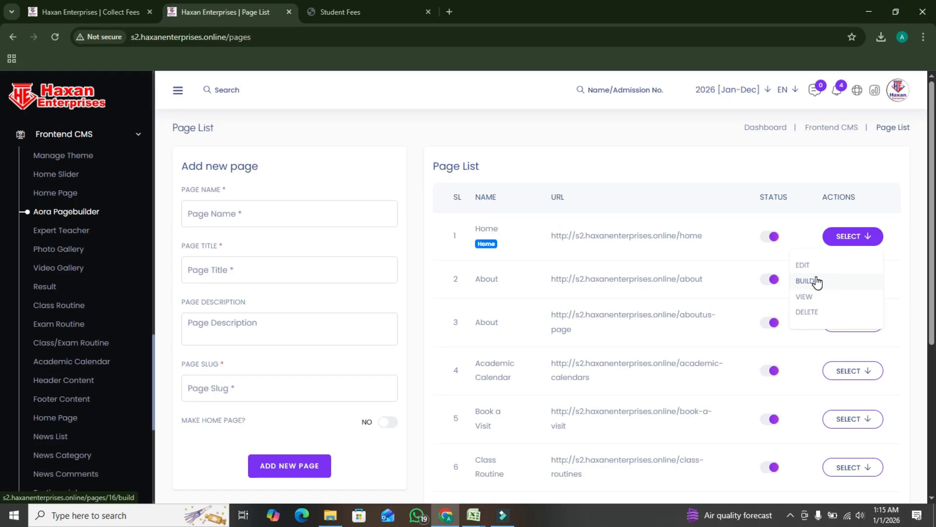
Open the Fees Invoice Settings and examine the invoice number generator, number preview and invoice attributes
scroll(100, 283, down, 6)
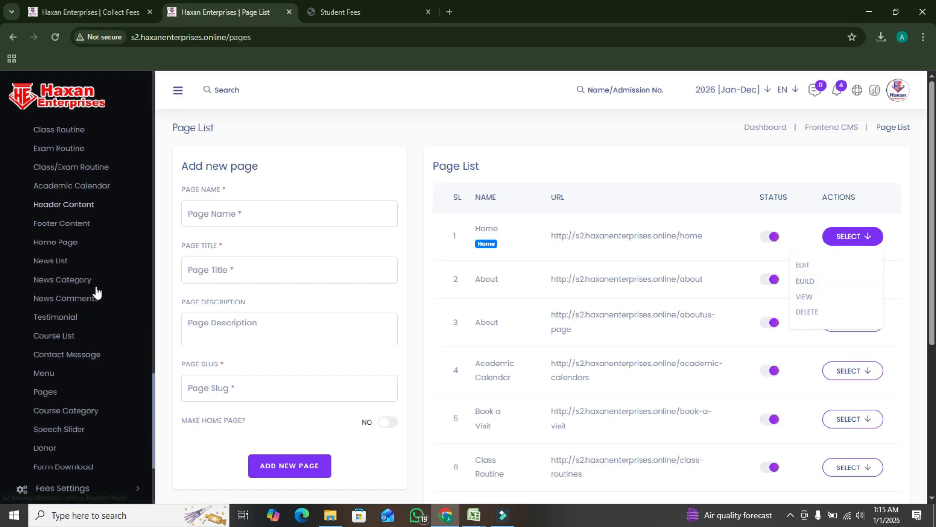
click(81, 335)
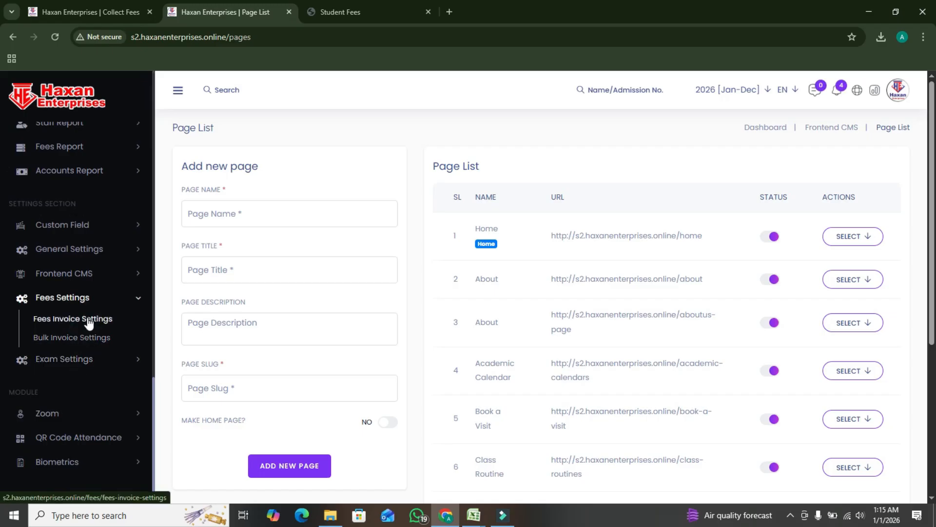
click(88, 323)
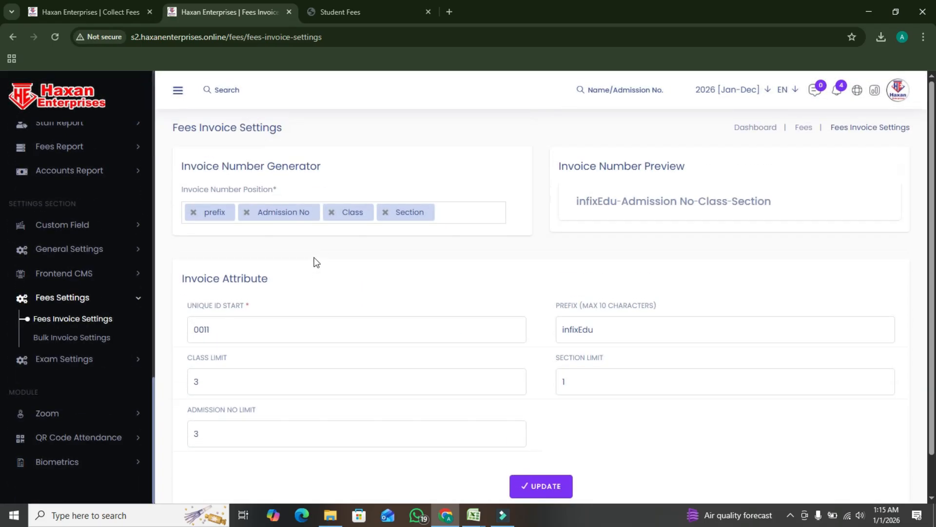
scroll(531, 257, down, 1)
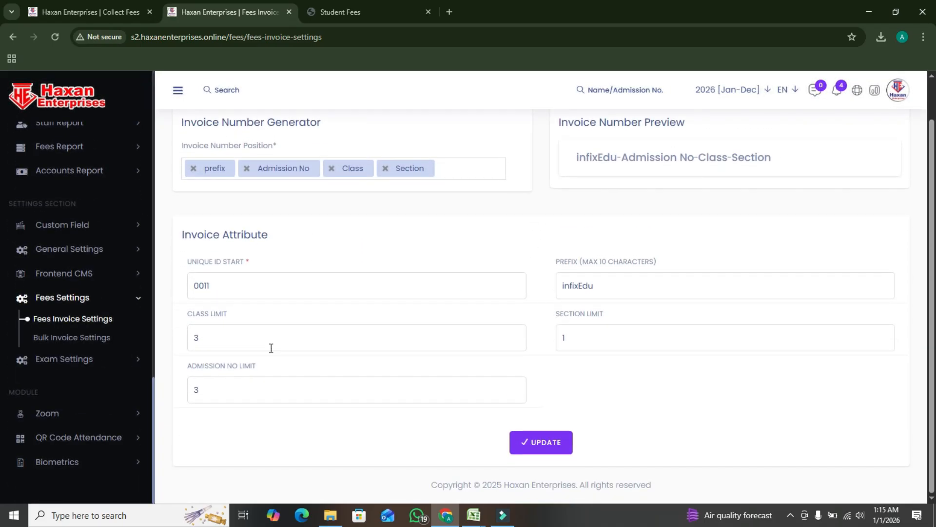
scroll(633, 267, up, 1)
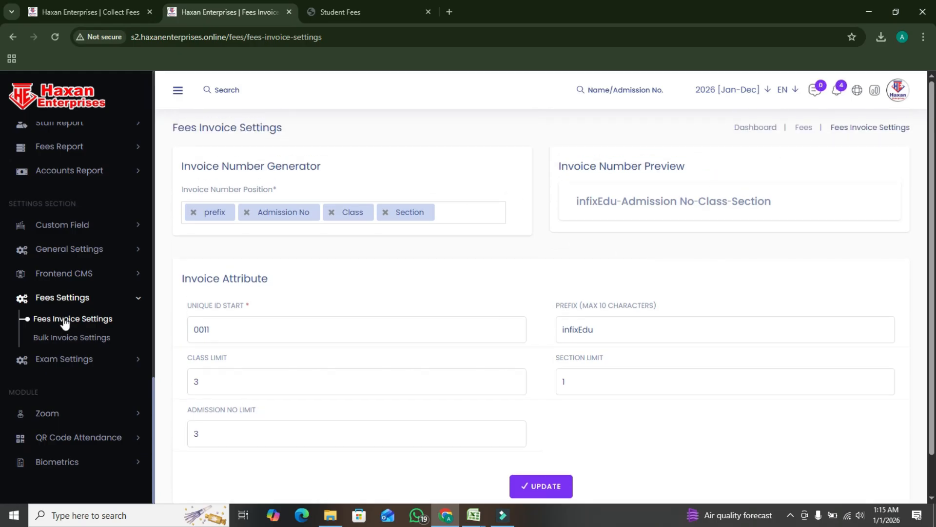
drag(630, 204, 577, 203)
click(508, 210)
scroll(491, 277, down, 1)
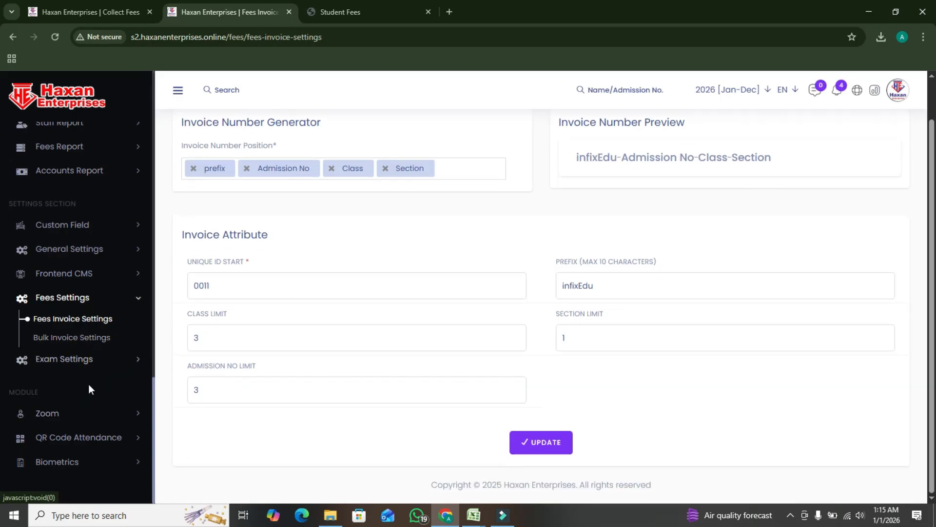
Review the Exam Settings options and the QR Code Attendance settings for auto attendance and camera
click(93, 363)
scroll(108, 352, down, 2)
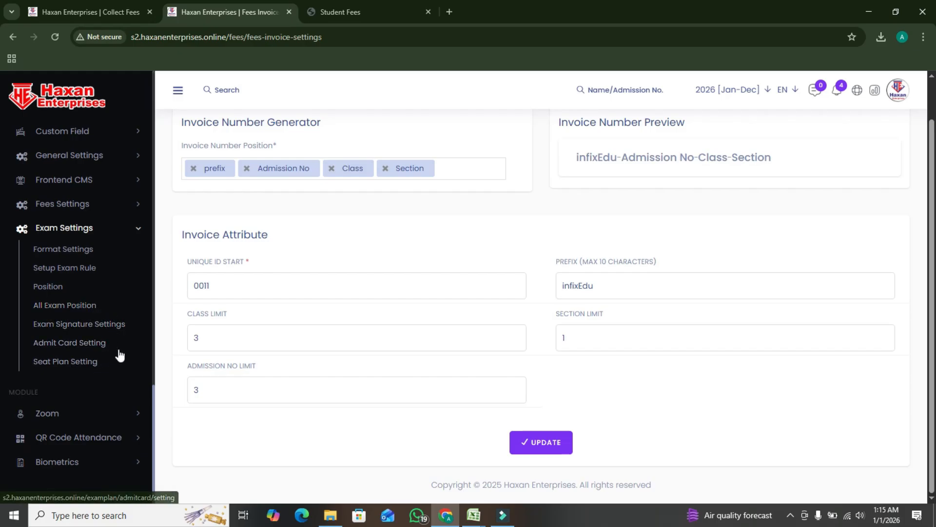
click(97, 439)
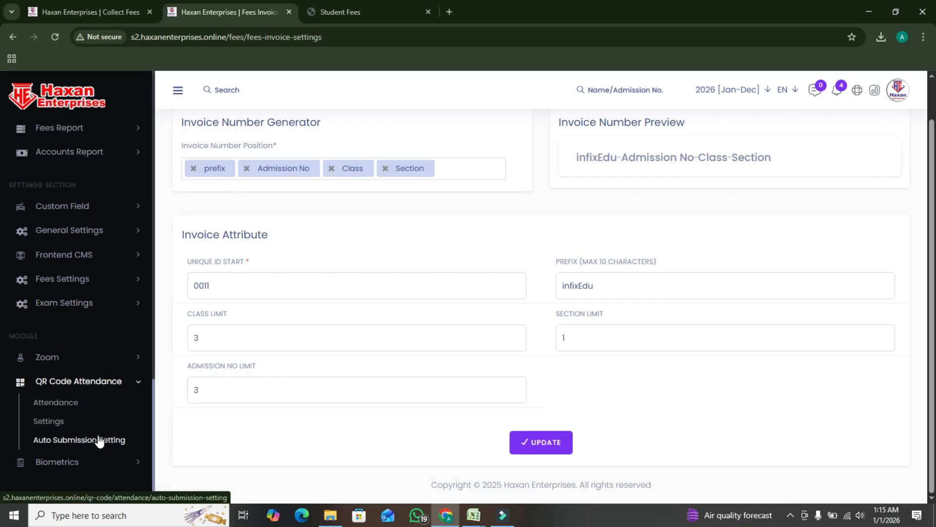
click(67, 421)
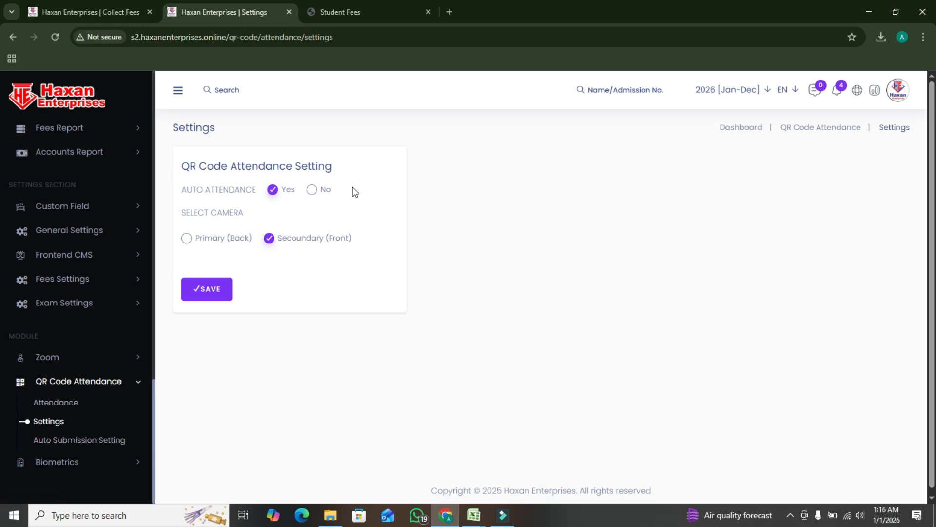
scroll(227, 216, down, 1)
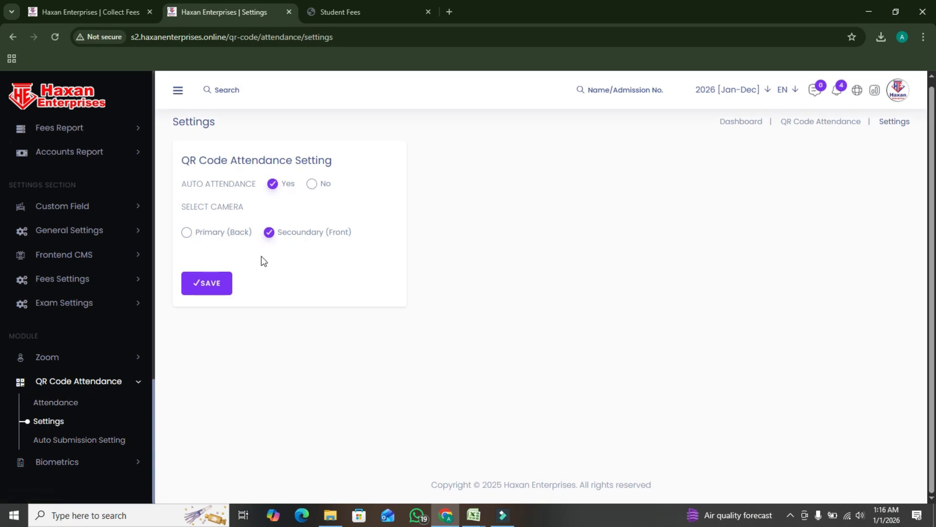
Examine the QR attendance Auto Submission Setting for all classes, opening the cutoff time picker for Play Group section A
click(99, 441)
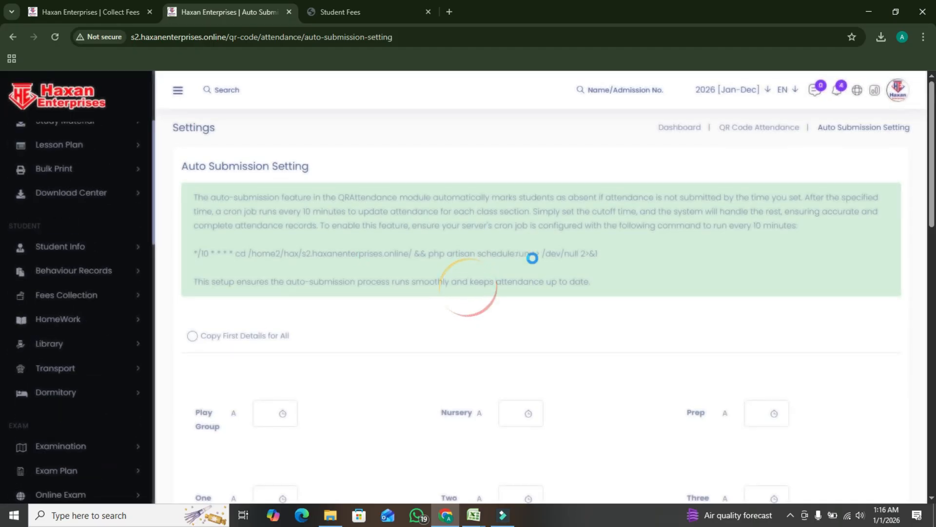
scroll(487, 293, down, 4)
click(263, 232)
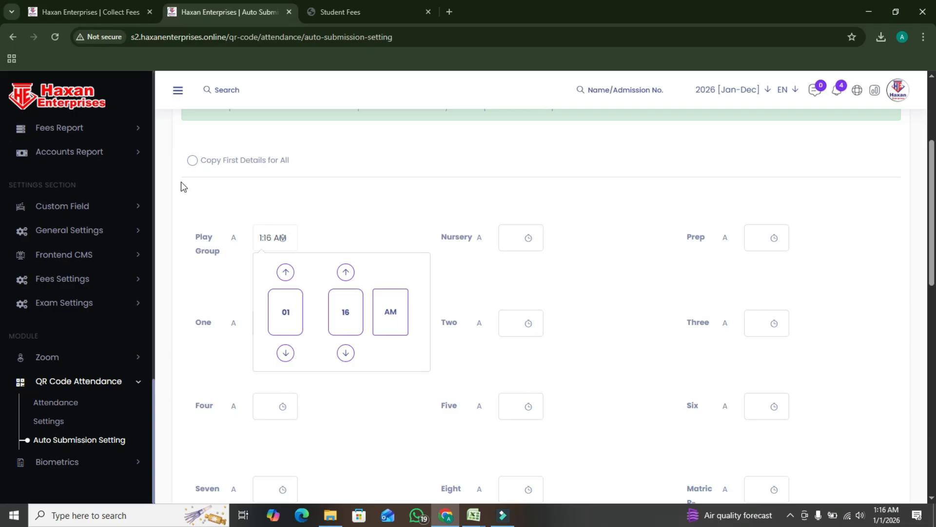
scroll(620, 316, down, 5)
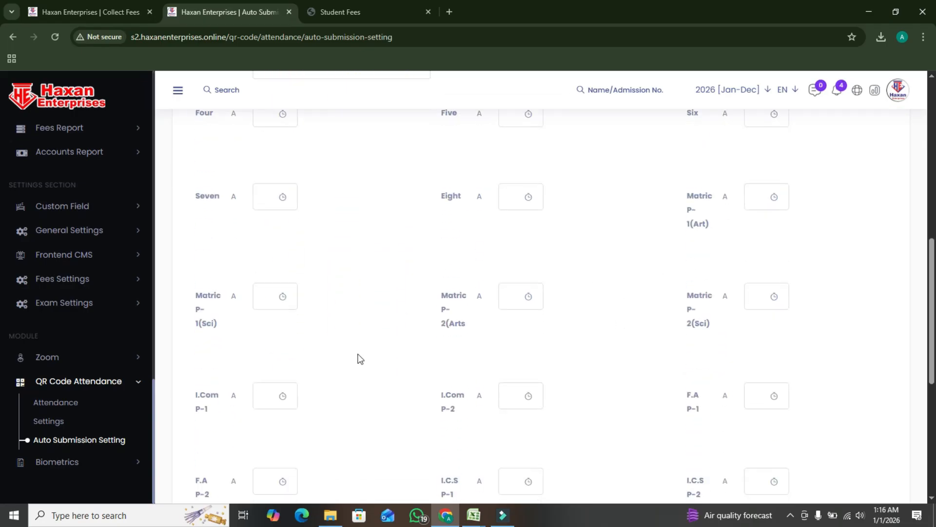
scroll(383, 390, down, 5)
scroll(44, 422, down, 2)
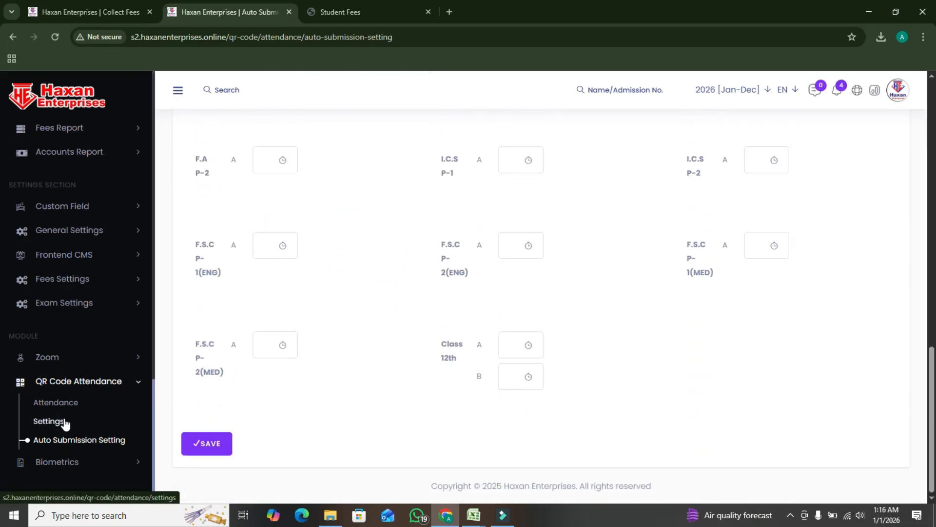
Review the User Id list in the Biometrics module and the roles it can be filtered by
click(75, 462)
scroll(85, 474, down, 1)
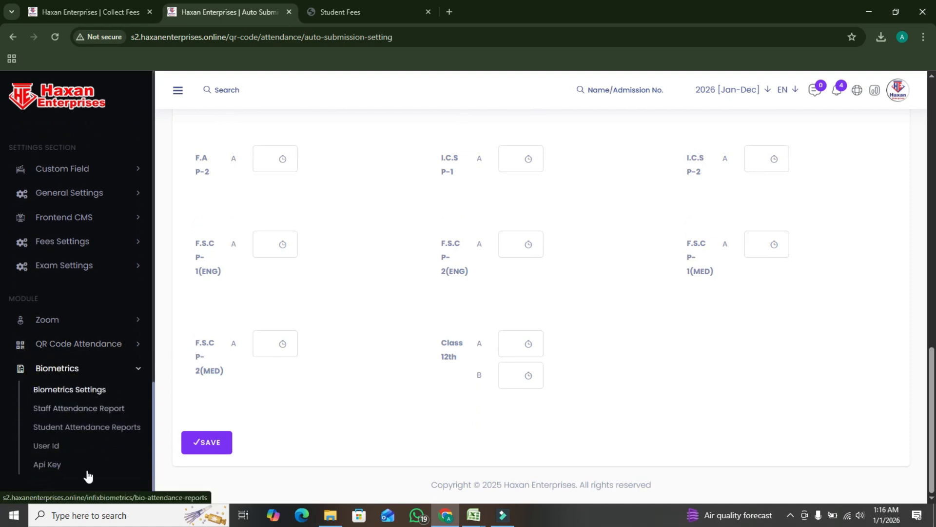
click(55, 447)
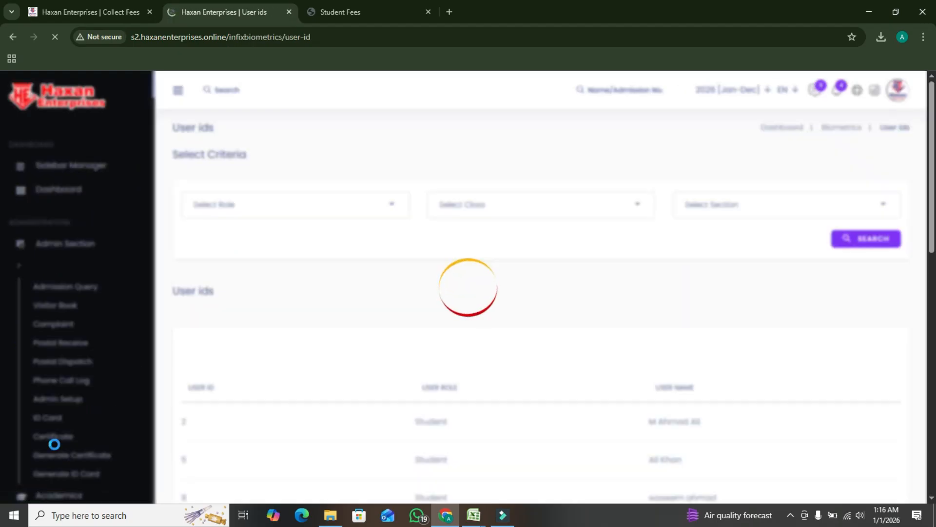
scroll(319, 353, down, 3)
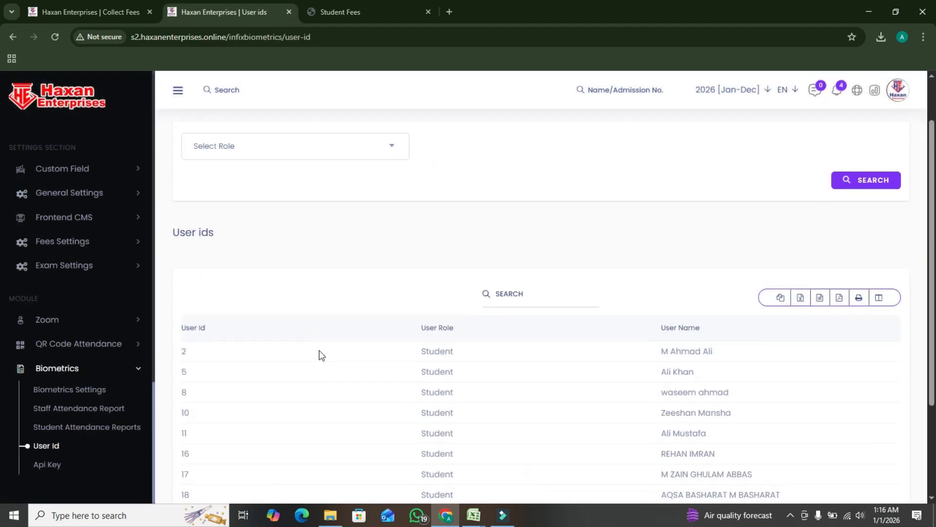
scroll(276, 313, down, 2)
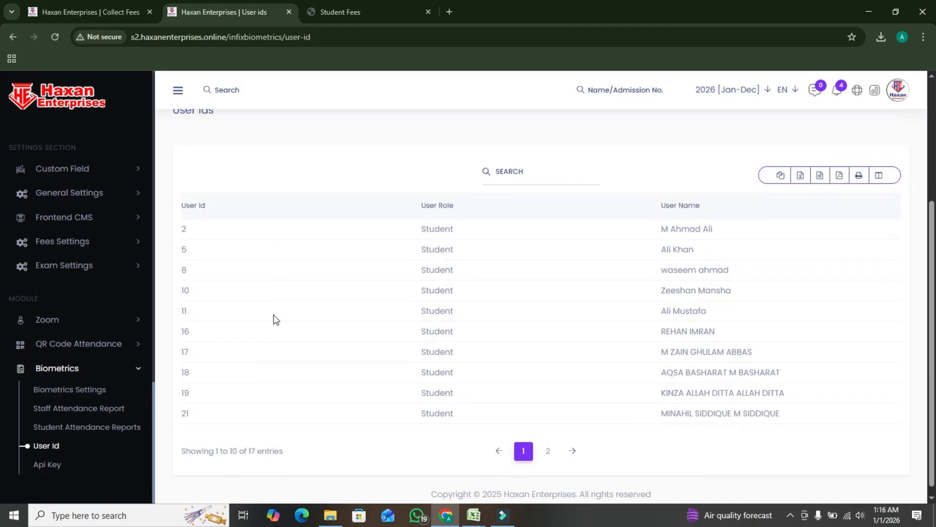
scroll(450, 397, up, 5)
scroll(401, 403, down, 3)
scroll(689, 439, up, 3)
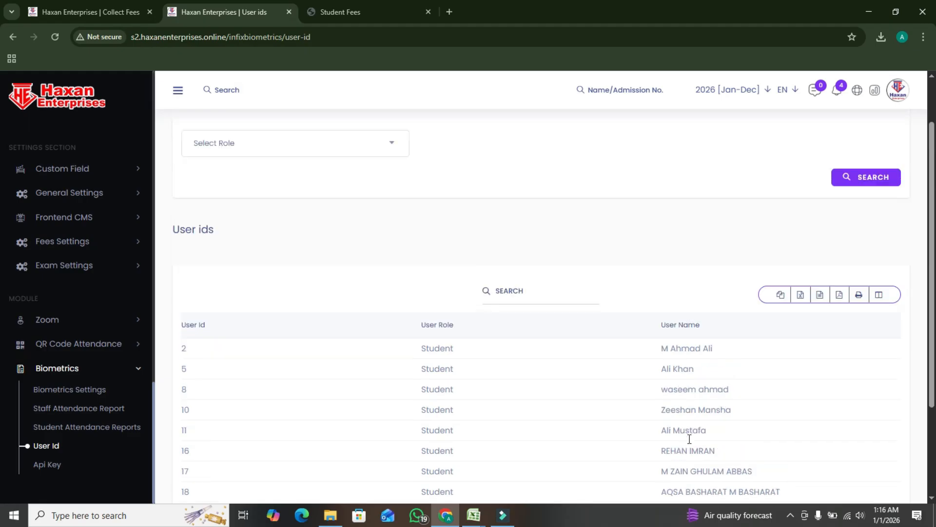
click(253, 214)
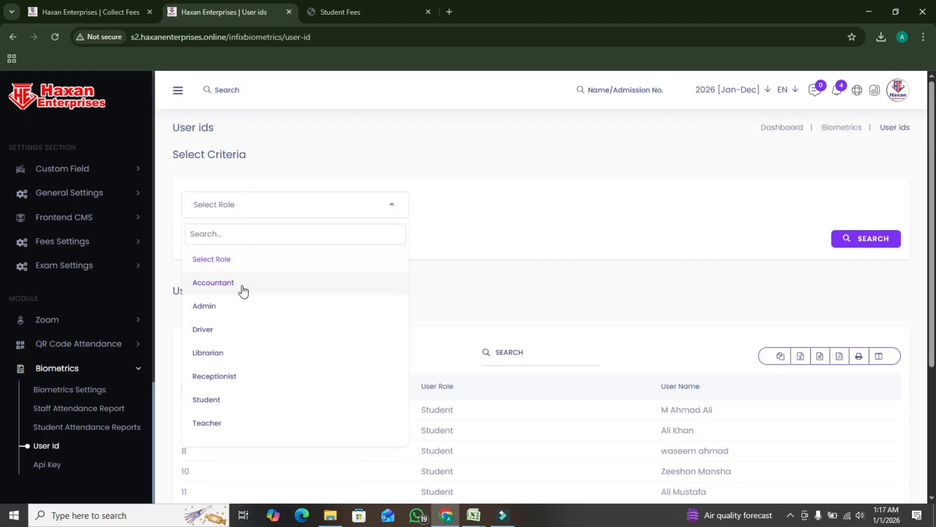
click(453, 172)
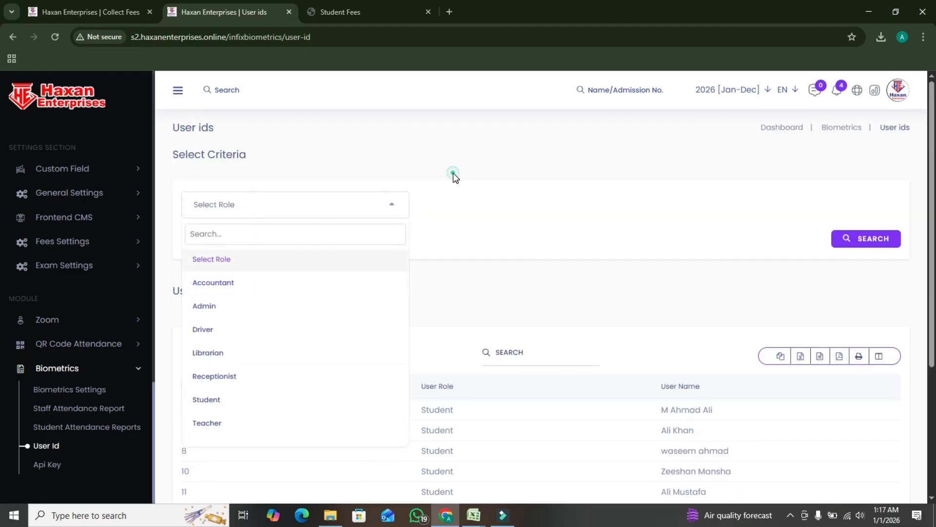
Open the Biometrics API key page and review the application URL, API key and API secret entries
click(52, 465)
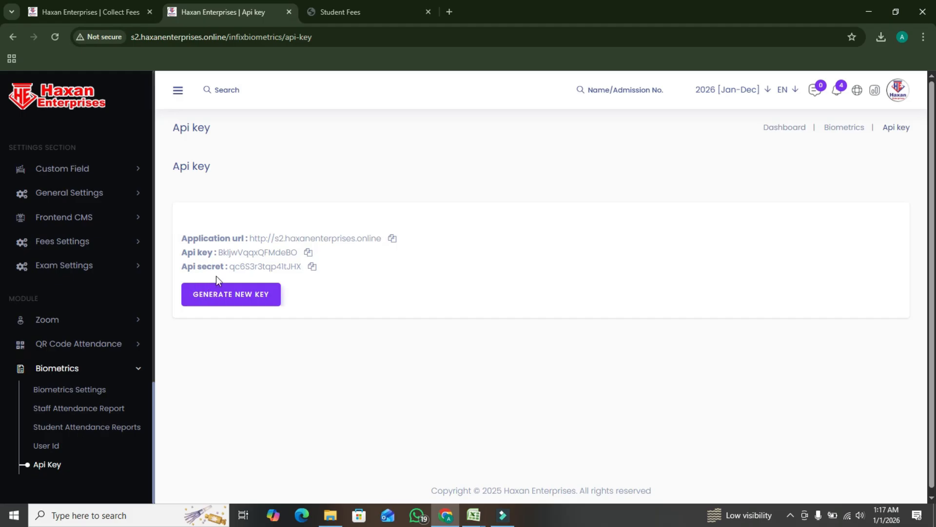
double_click(234, 258)
click(375, 263)
Open the Biometrics Settings and review the start, consider start and exit times for each class section
click(252, 302)
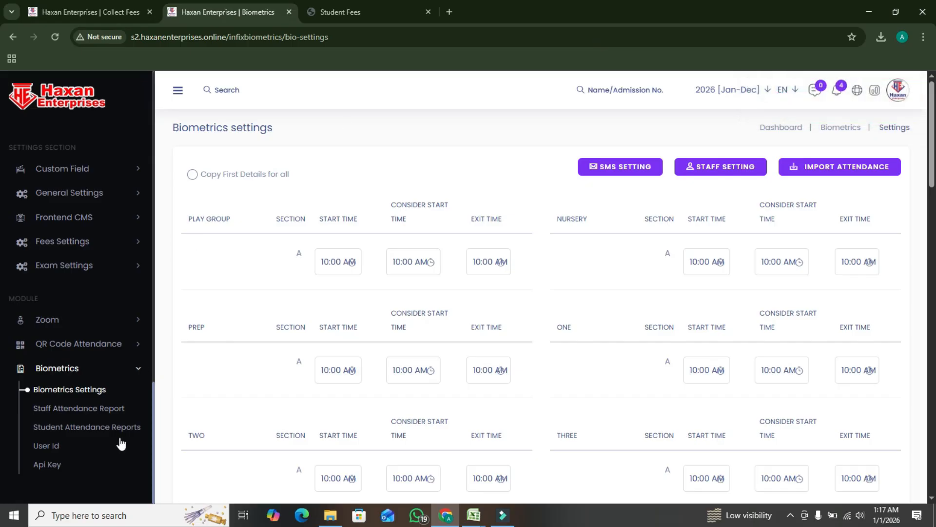
scroll(119, 441, down, 3)
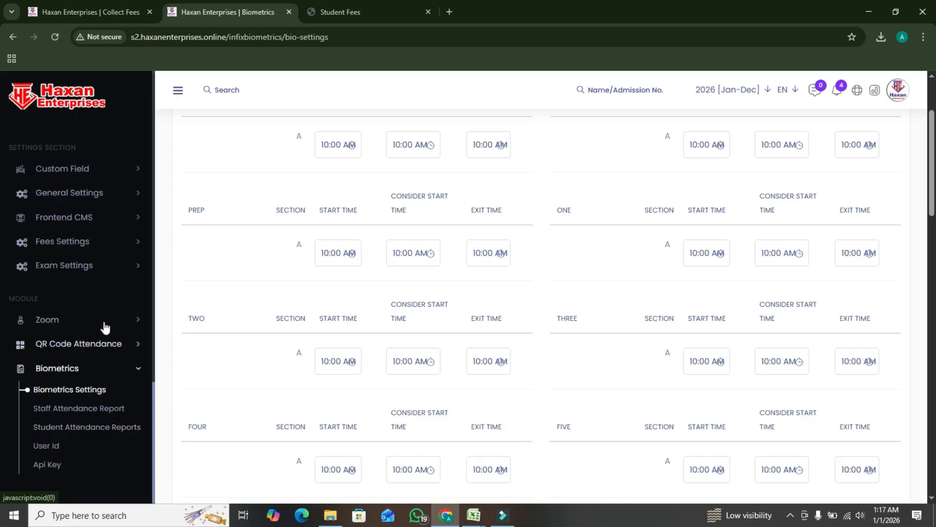
Open the WhatsApp Gateway configuration in the SMS Settings under General Settings and select the existing WhatsApp API key
scroll(359, 399, up, 3)
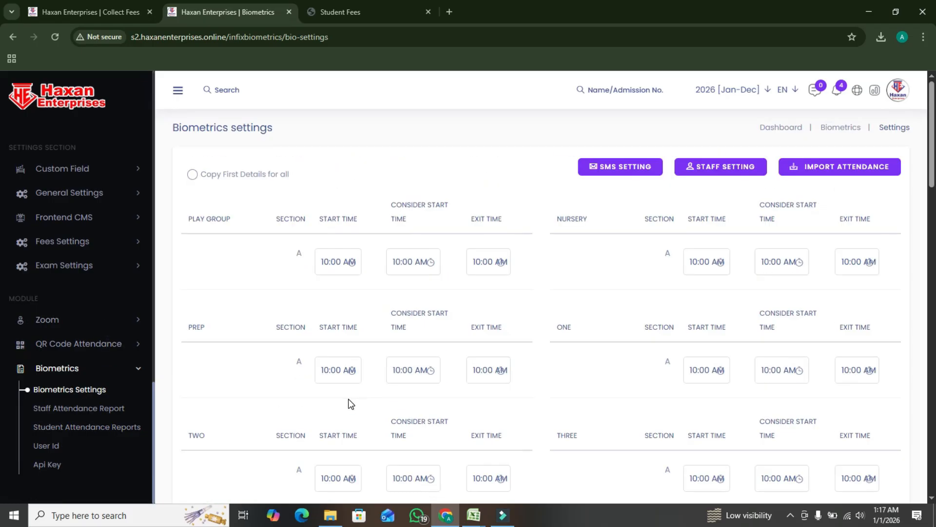
scroll(92, 300, up, 8)
scroll(97, 298, up, 7)
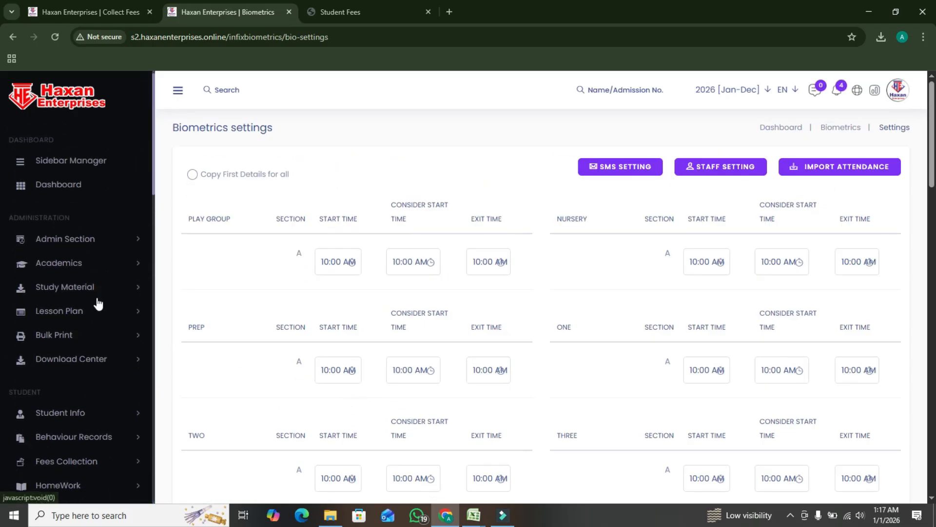
scroll(98, 303, down, 6)
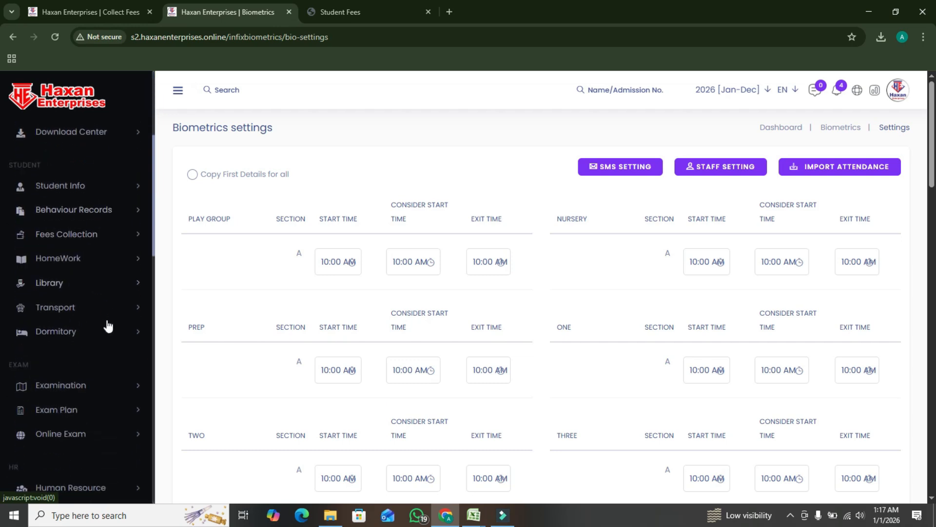
scroll(107, 331, down, 4)
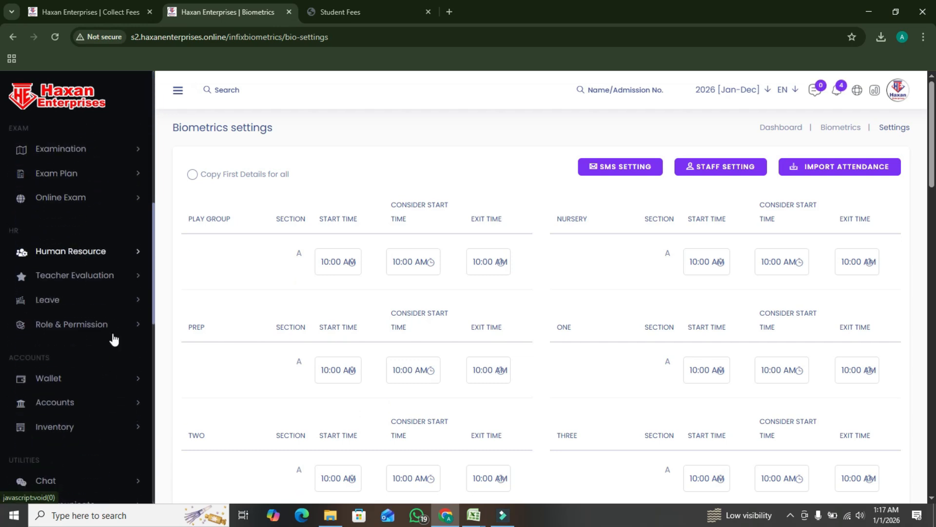
scroll(118, 336, down, 10)
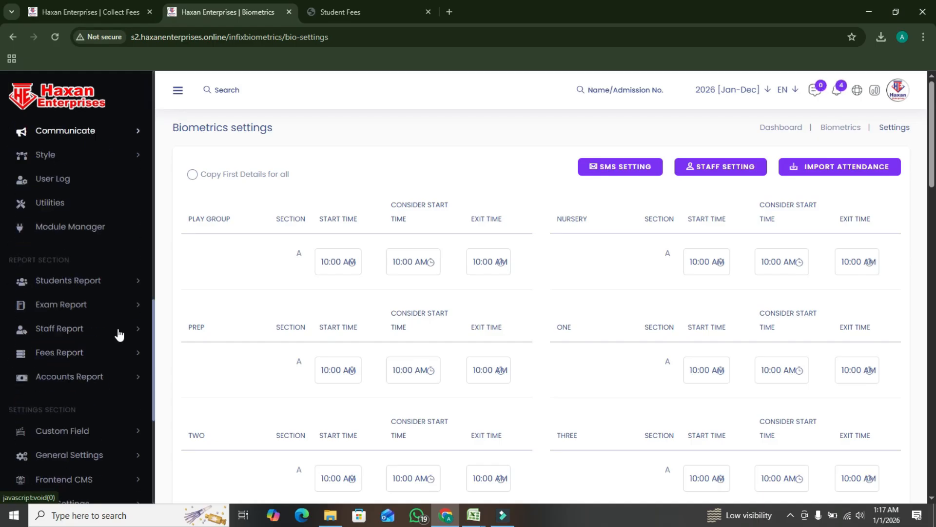
scroll(119, 335, down, 1)
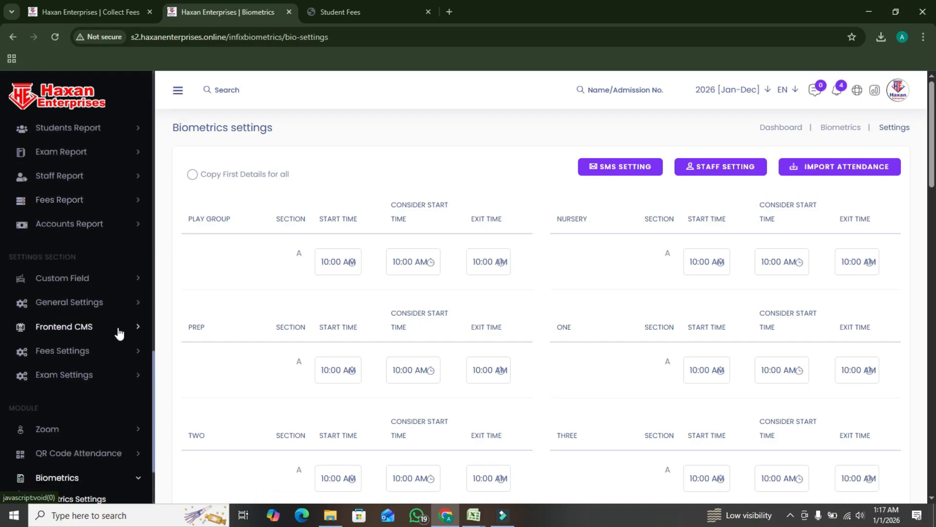
click(105, 302)
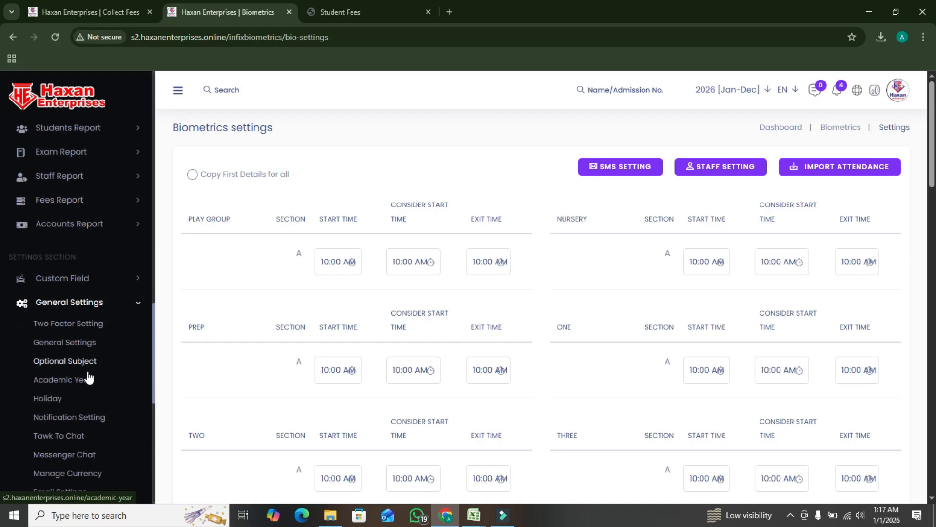
scroll(88, 377, down, 1)
scroll(88, 378, down, 2)
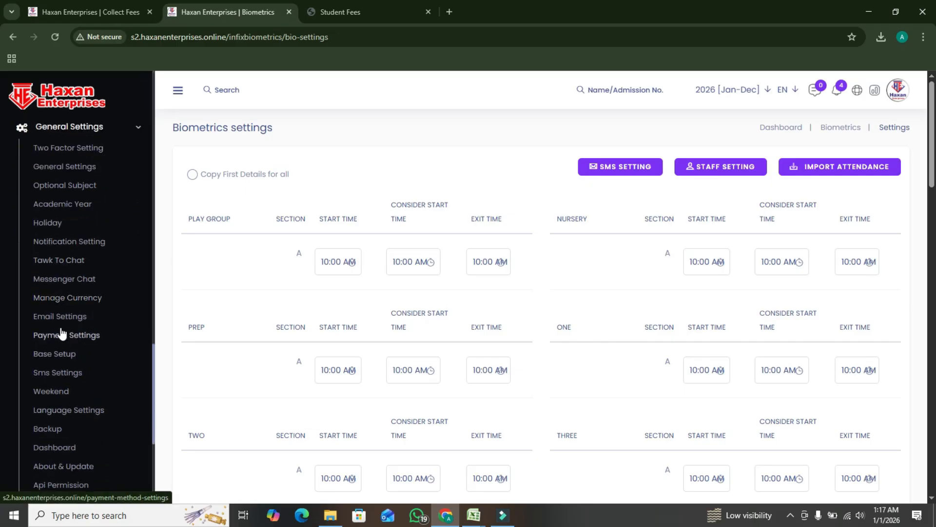
click(50, 374)
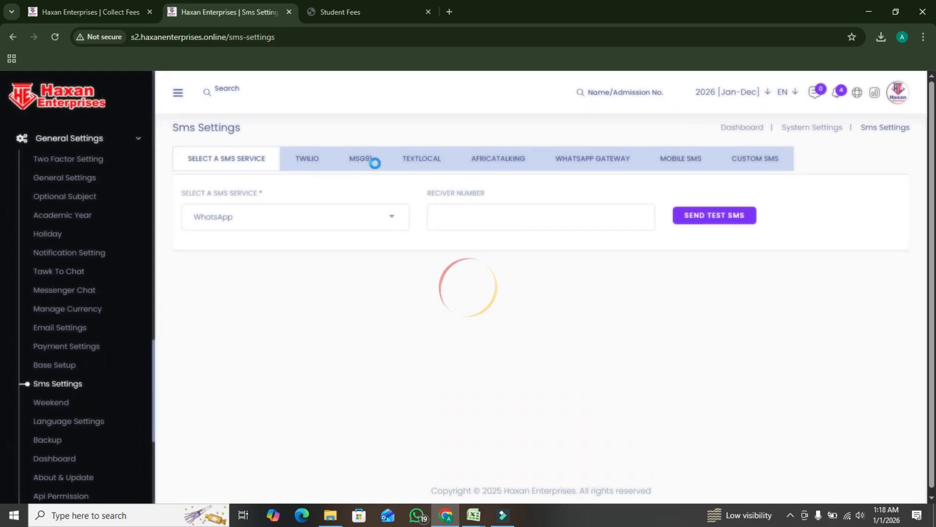
click(588, 160)
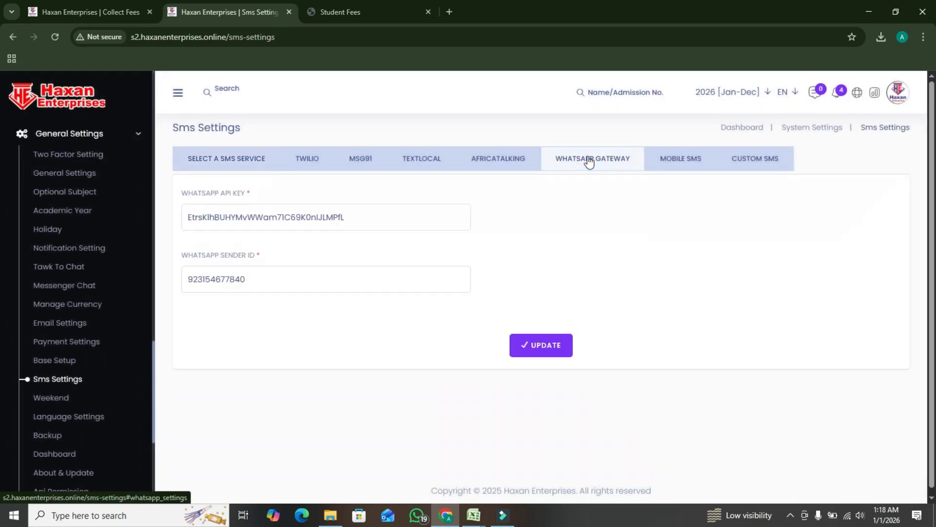
double_click(376, 211)
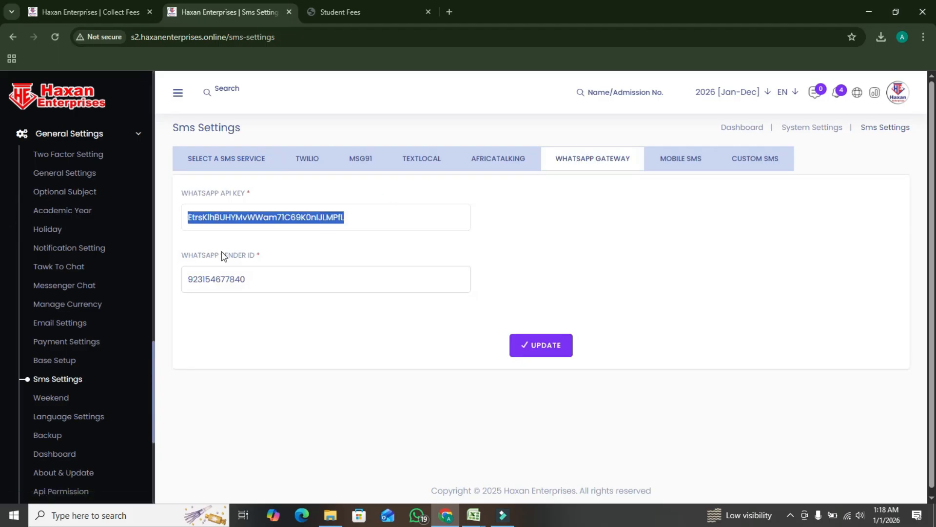
Open whatsappgateway.haxanenterprises.online/en in a new browser tab
click(449, 15)
text(ha)
key(BackSpace)
key(BackSpace)
key(BackSpace)
text(wha)
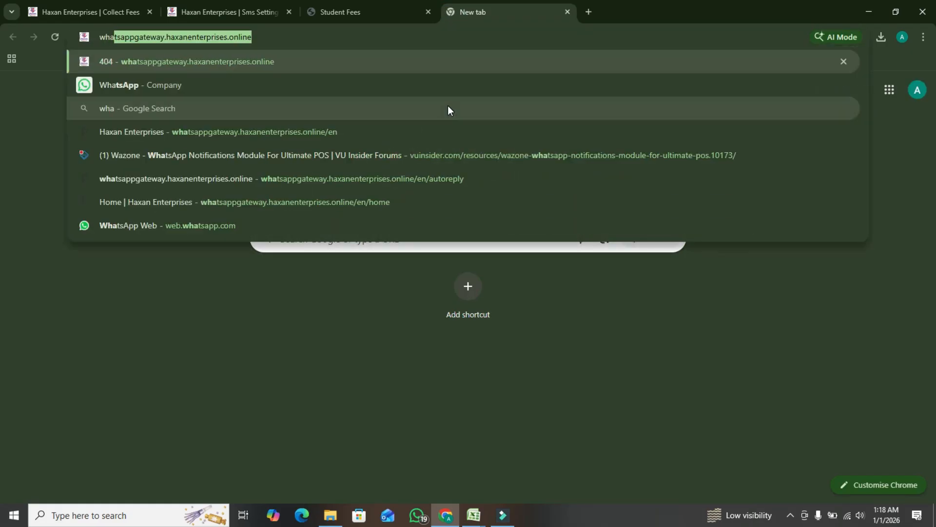
key(End)
text(/en)
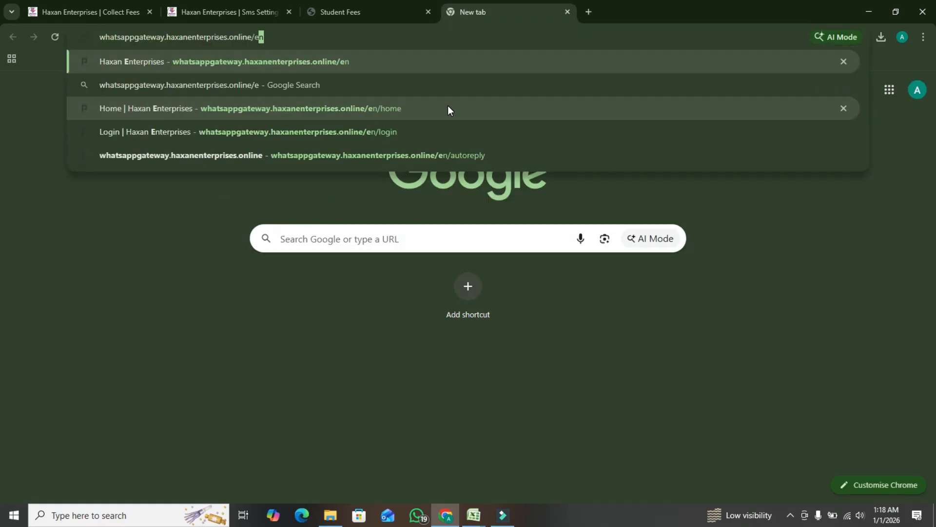
key(Return)
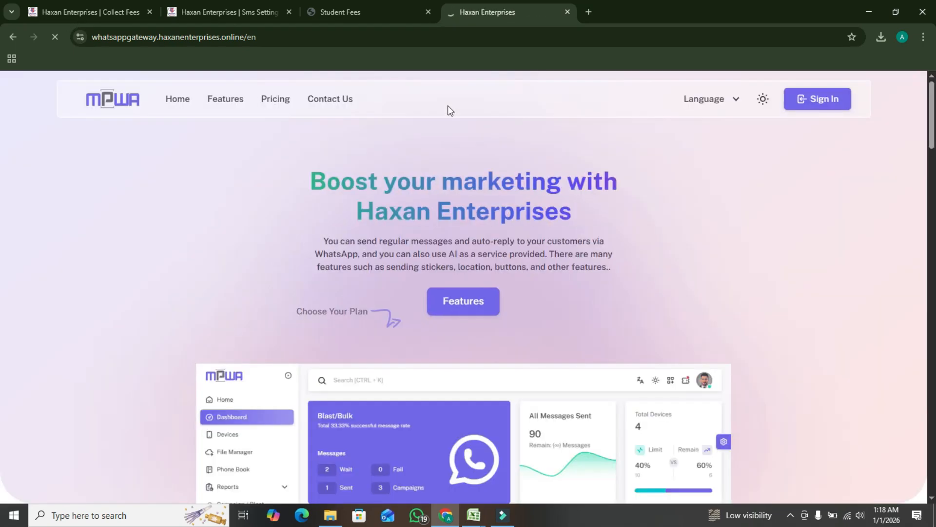
Try to sign in to the WhatsApp gateway with the account username and password
click(822, 107)
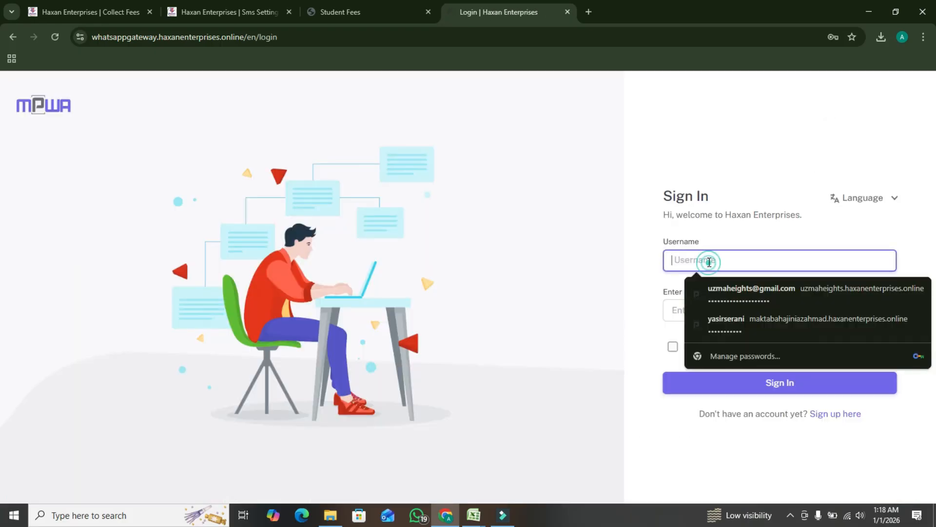
text(Haxan)
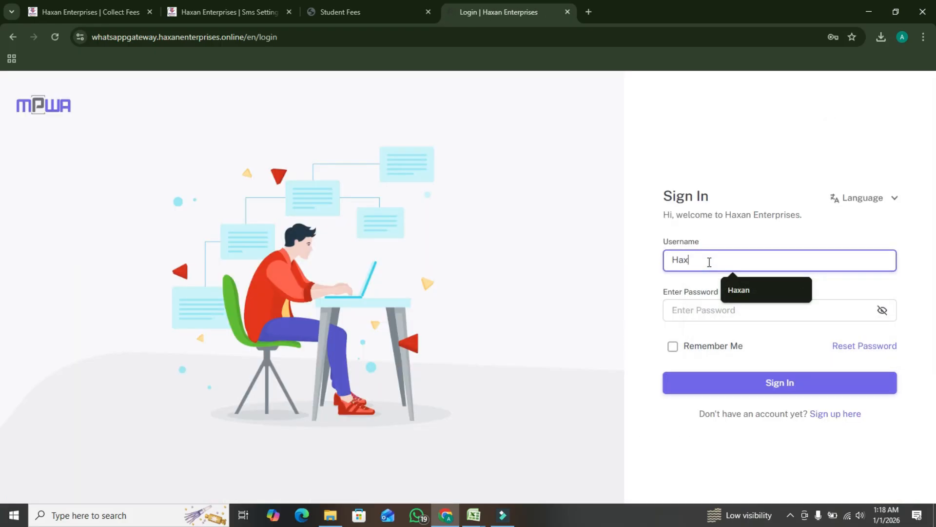
key(Tab)
text(1)
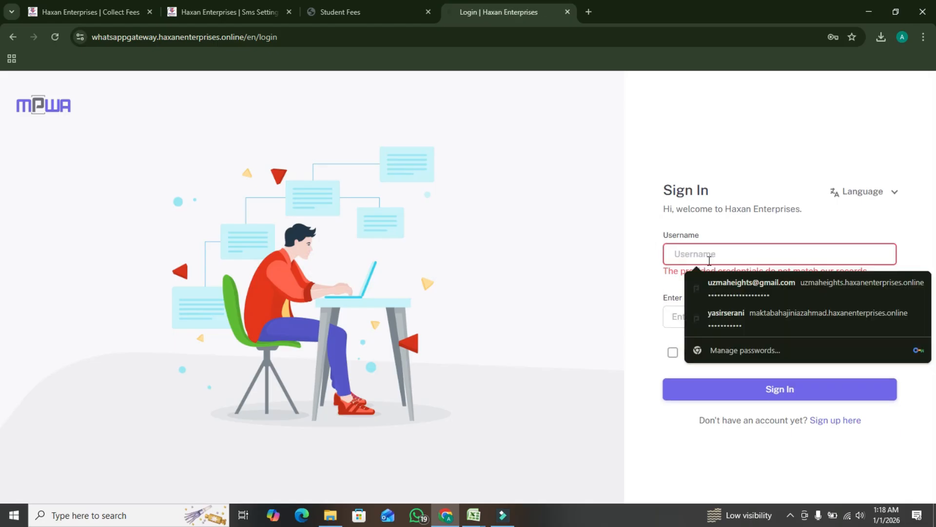
Sign in to the gateway again with the account username and password, and open the list of WhatsApp devices
text(Haxan)
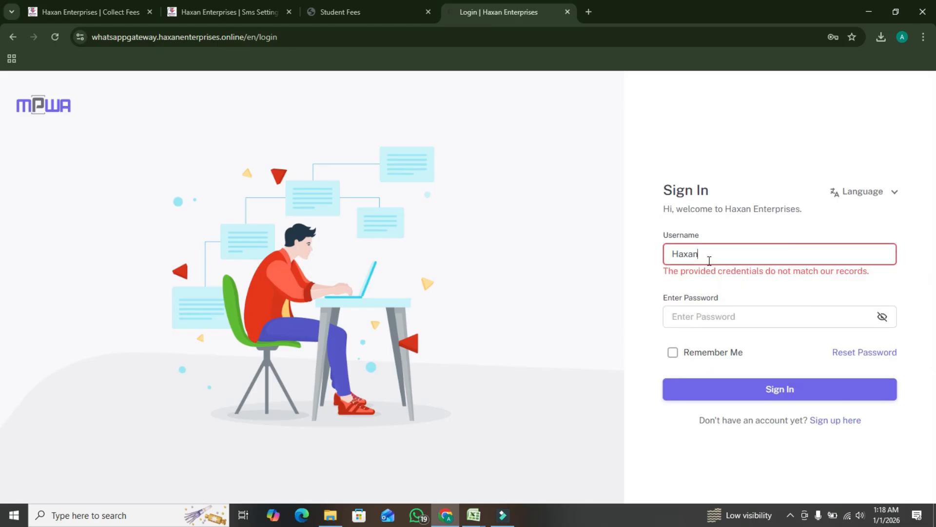
key(Tab)
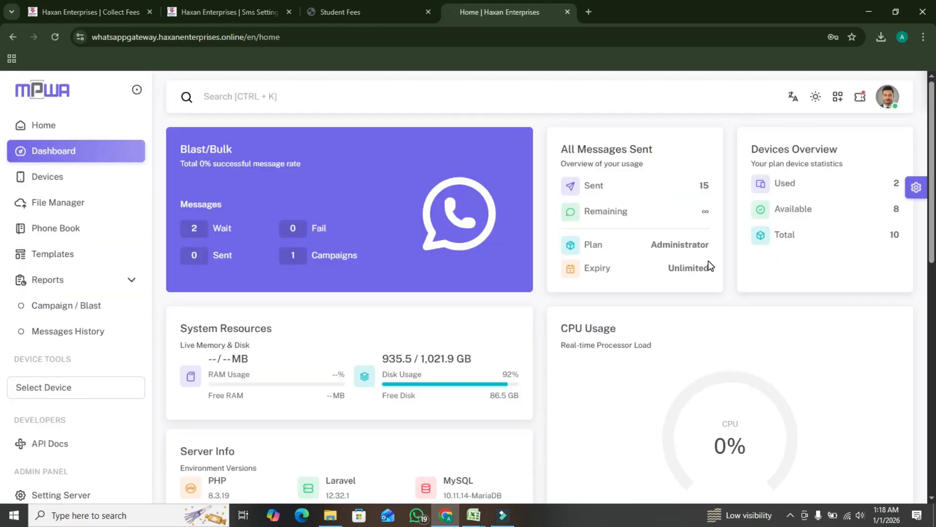
click(27, 187)
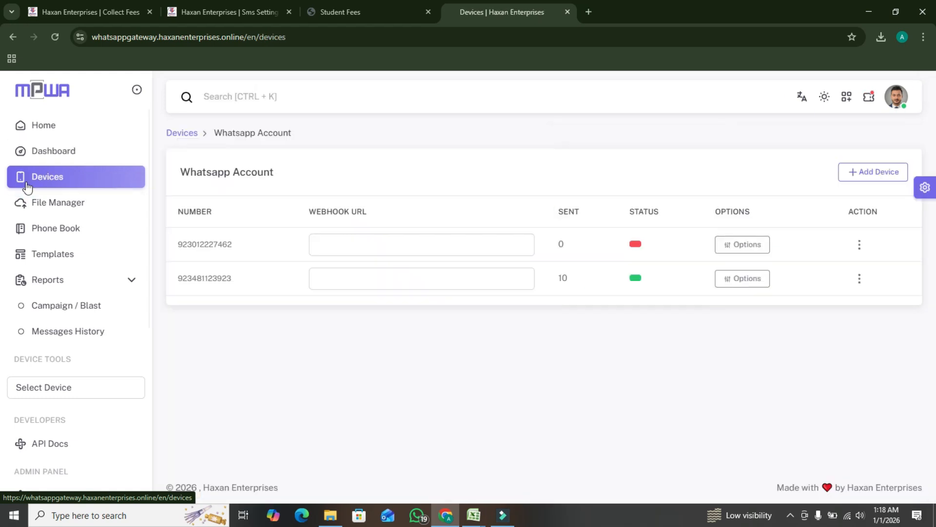
Review the connection options of both WhatsApp devices and the Add Device form without adding a device
click(859, 278)
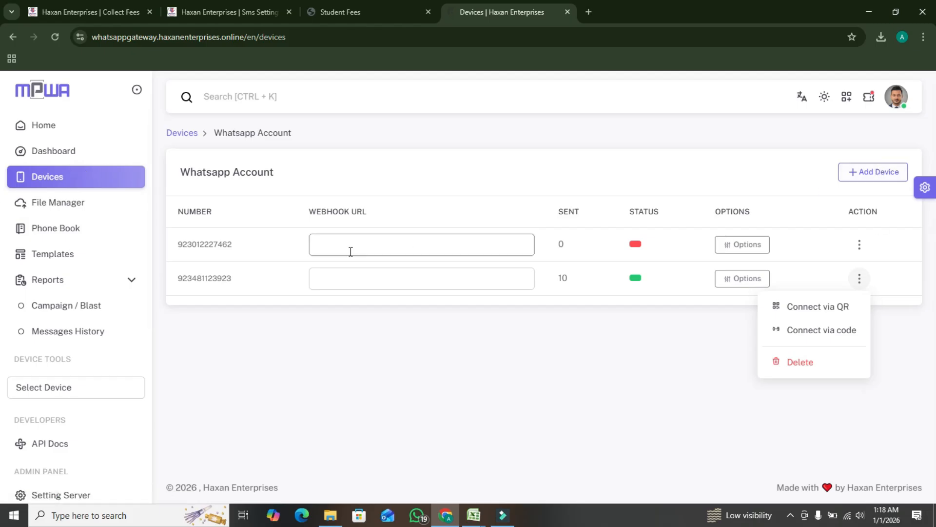
click(871, 175)
click(372, 150)
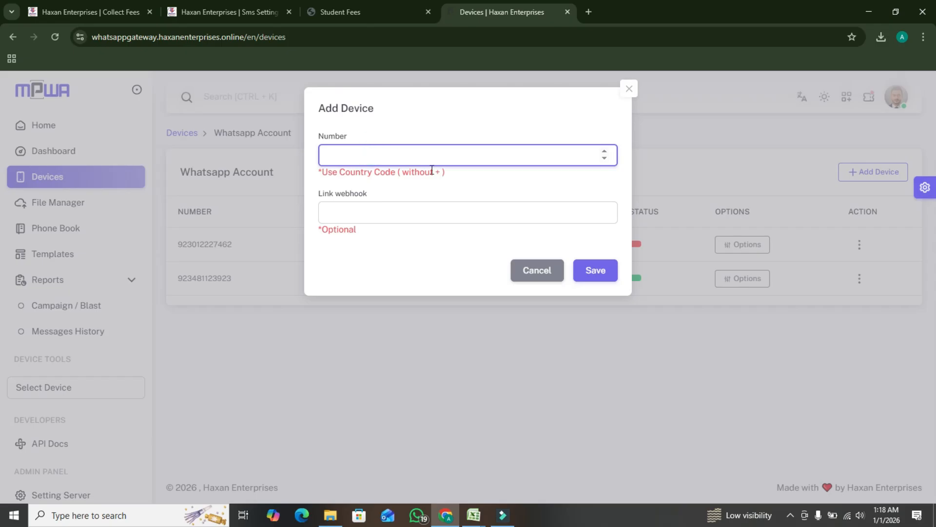
click(629, 91)
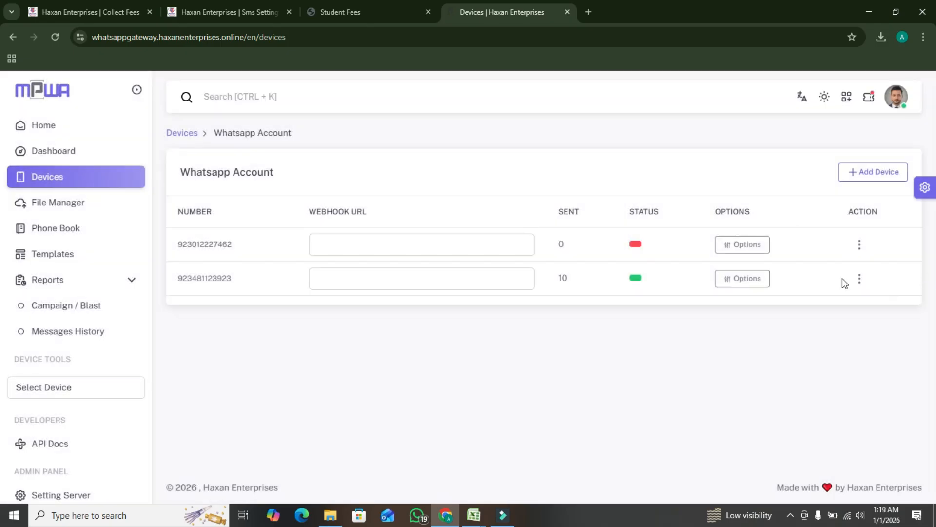
click(857, 247)
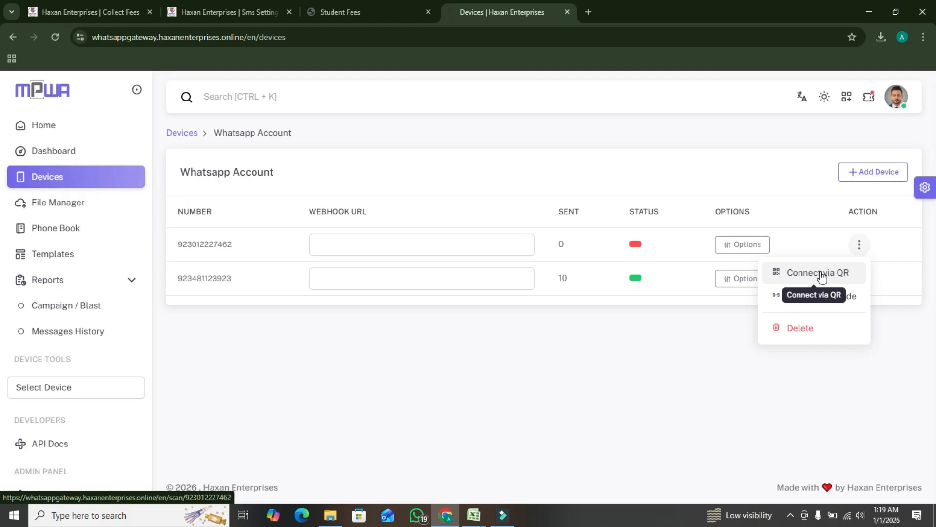
Open the gateway's user settings and copy the API key
click(903, 98)
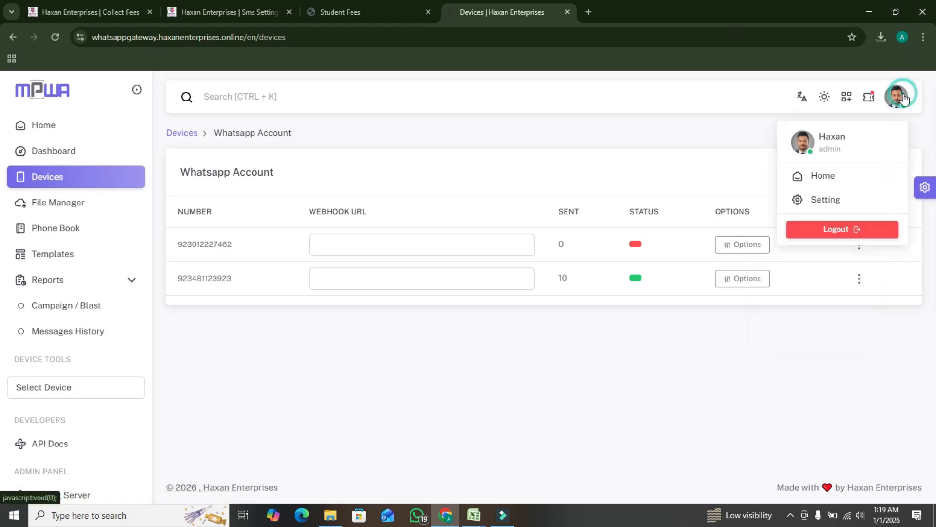
click(842, 201)
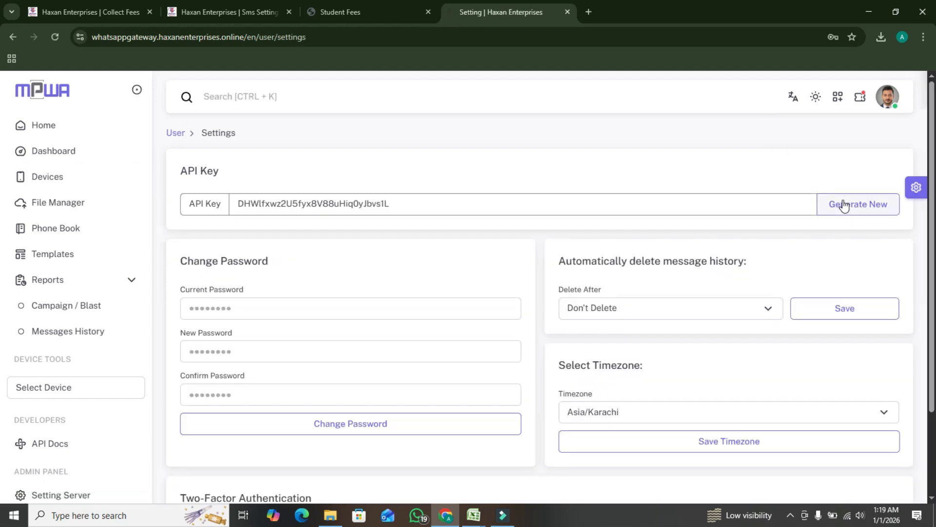
click(518, 206)
key(ctrl+a)
key(ctrl+c)
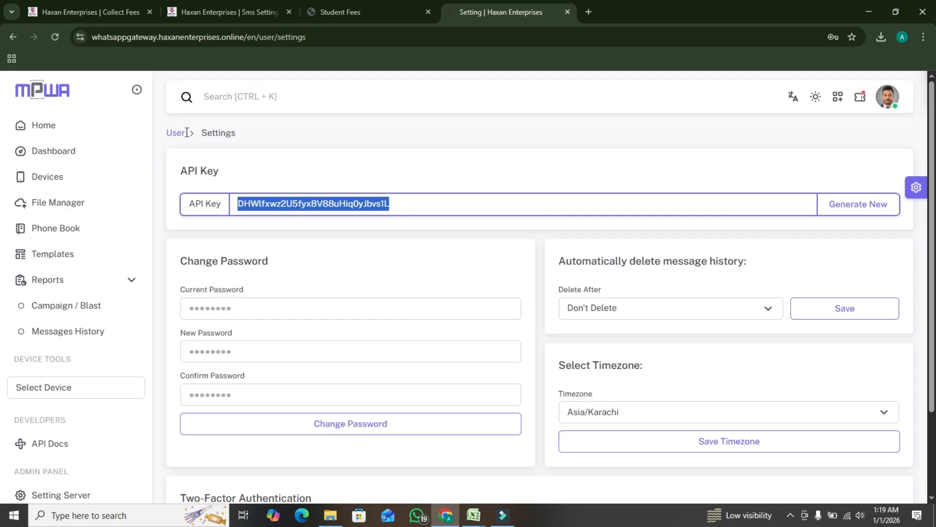
Return to the school system's SMS Settings and replace the WhatsApp API key with the copied gateway API key
click(347, 2)
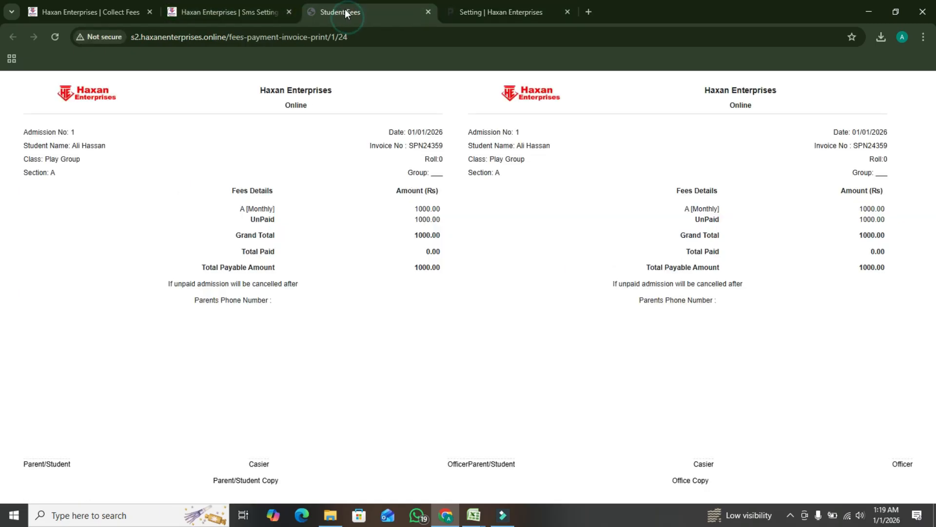
click(135, 2)
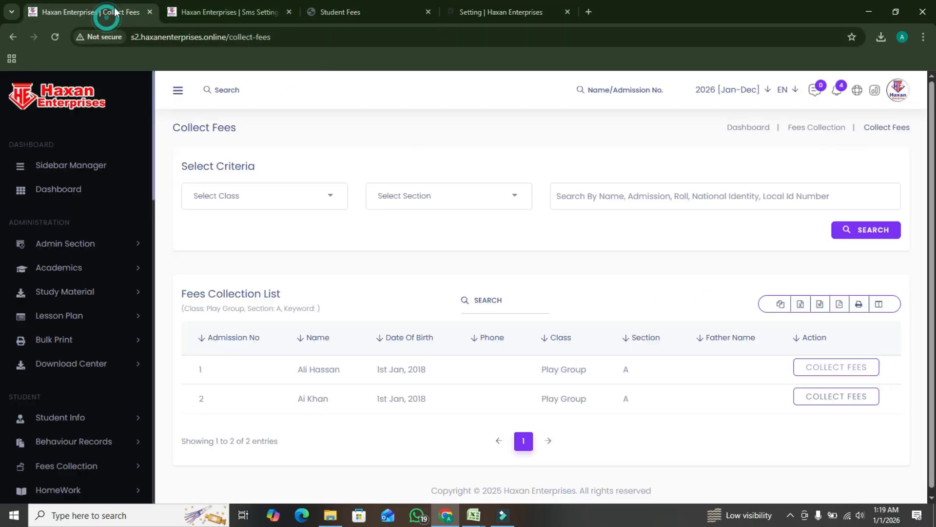
click(223, 15)
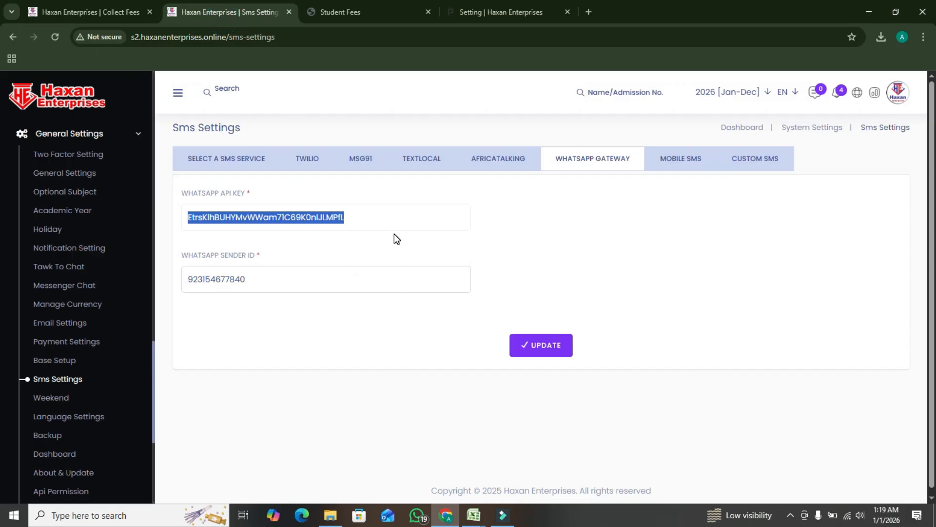
key(BackSpace)
key(ctrl+v)
Replace the WhatsApp sender ID with the connected device's phone number and update the gateway settings
click(300, 280)
key(BackSpace)
key(BackSpace)
key(BackSpace)
key(BackSpace)
key(BackSpace)
key(BackSpace)
key(BackSpace)
key(BackSpace)
key(BackSpace)
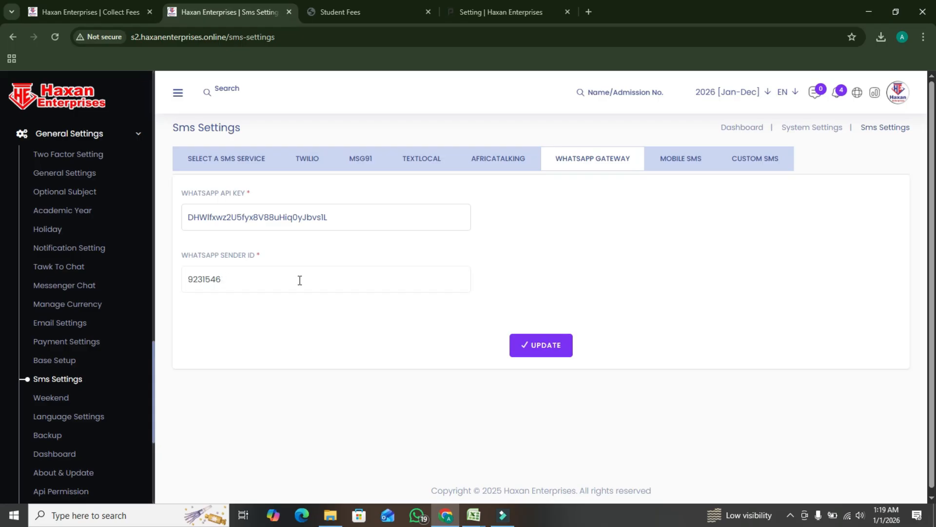
key(BackSpace)
click(537, 349)
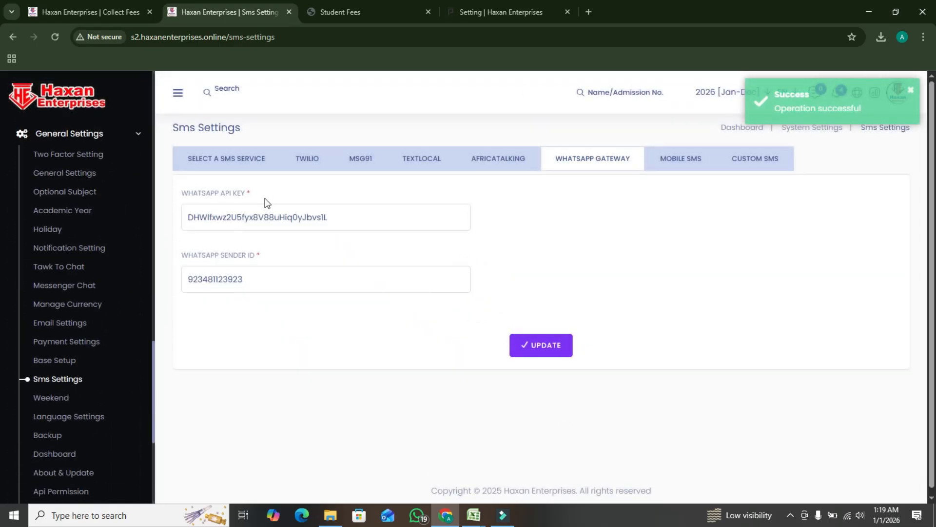
Keep WhatsApp as the SMS service and send a test SMS to the other saved receiver phone number
click(244, 159)
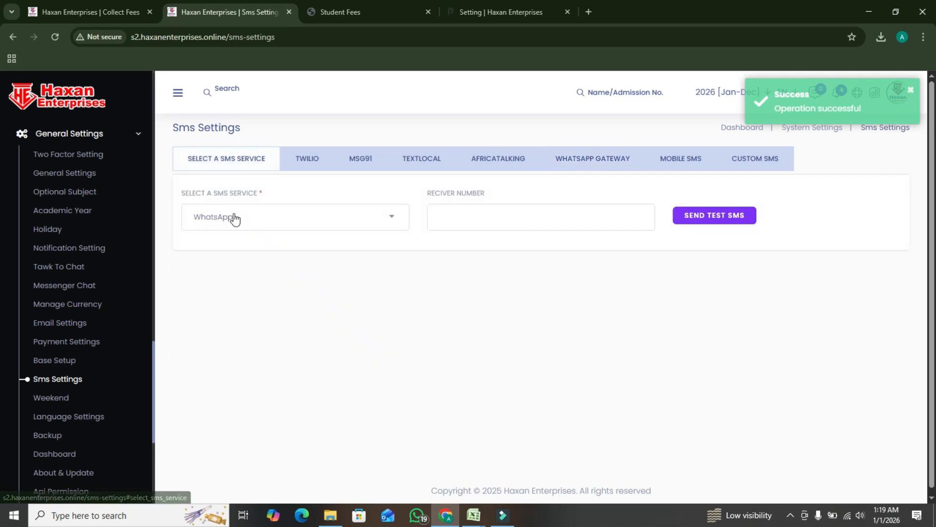
click(262, 219)
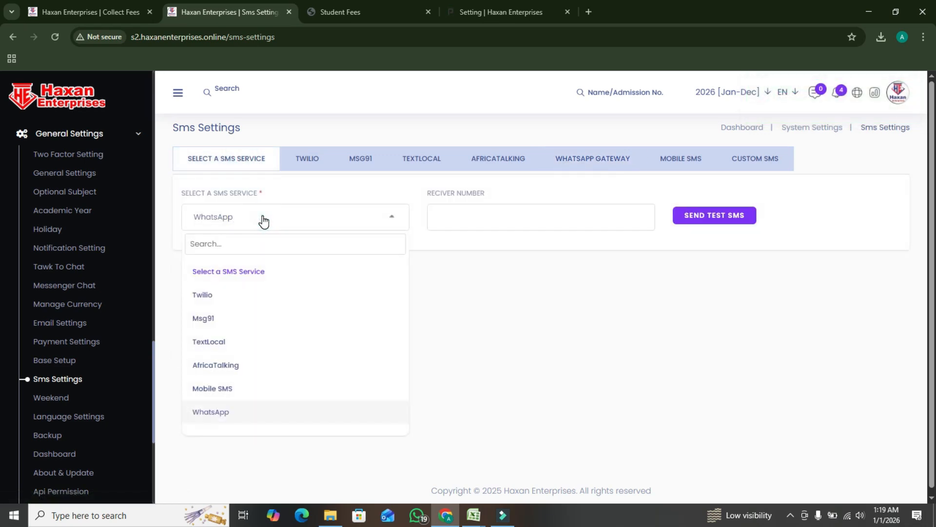
click(263, 216)
click(473, 216)
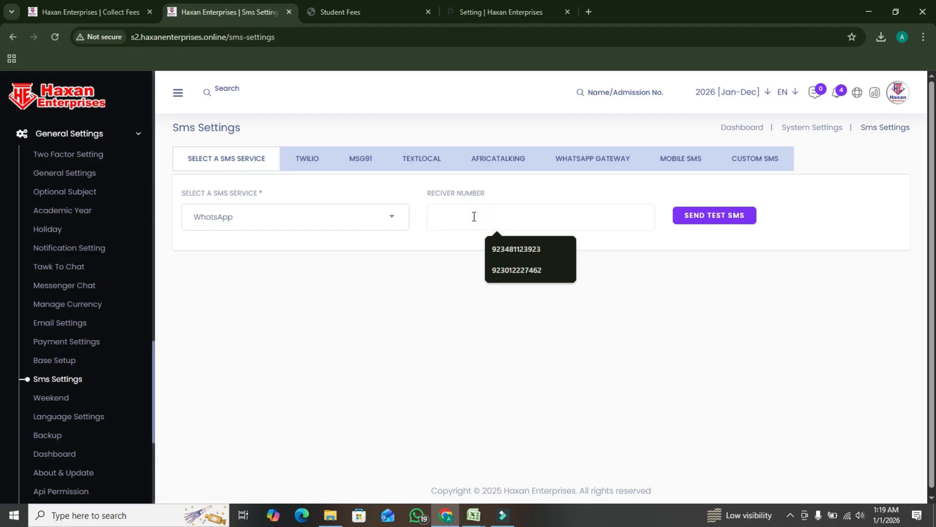
click(509, 270)
click(716, 215)
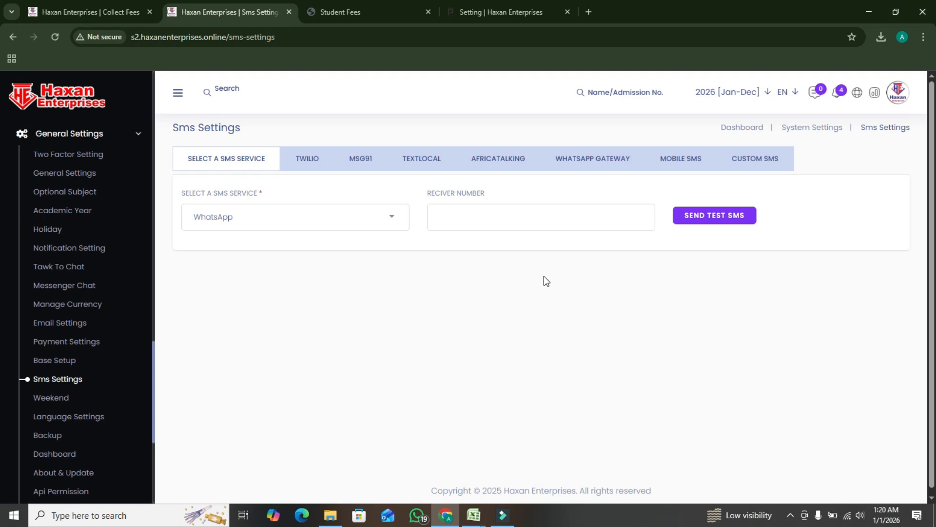
click(898, 93)
click(130, 133)
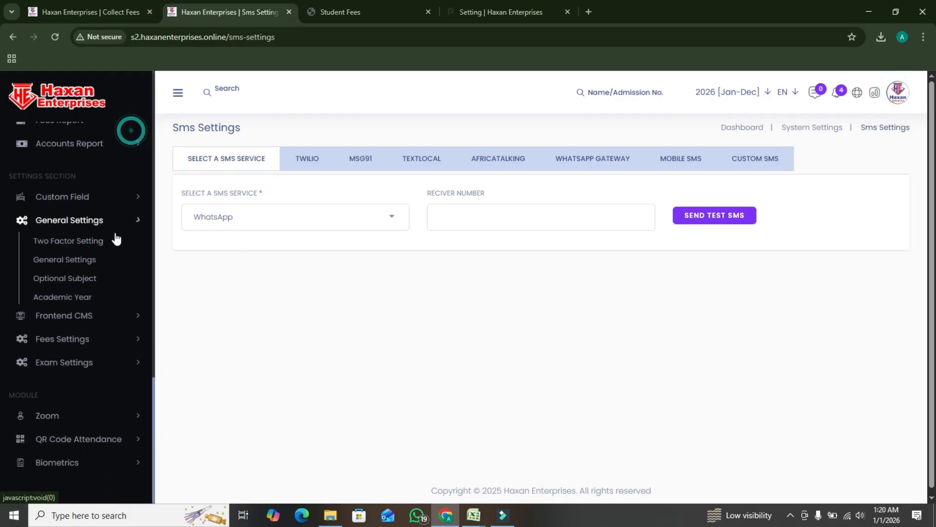
scroll(73, 227, up, 15)
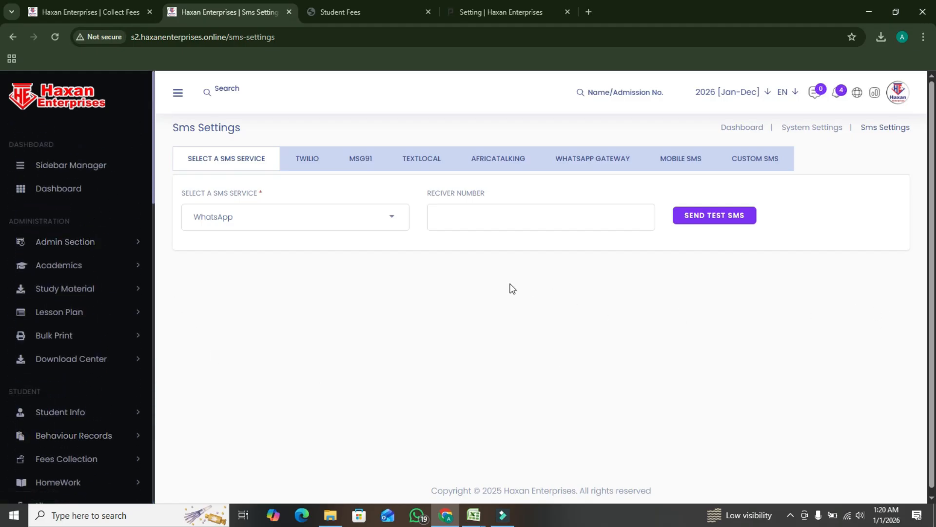
click(507, 515)
click(791, 515)
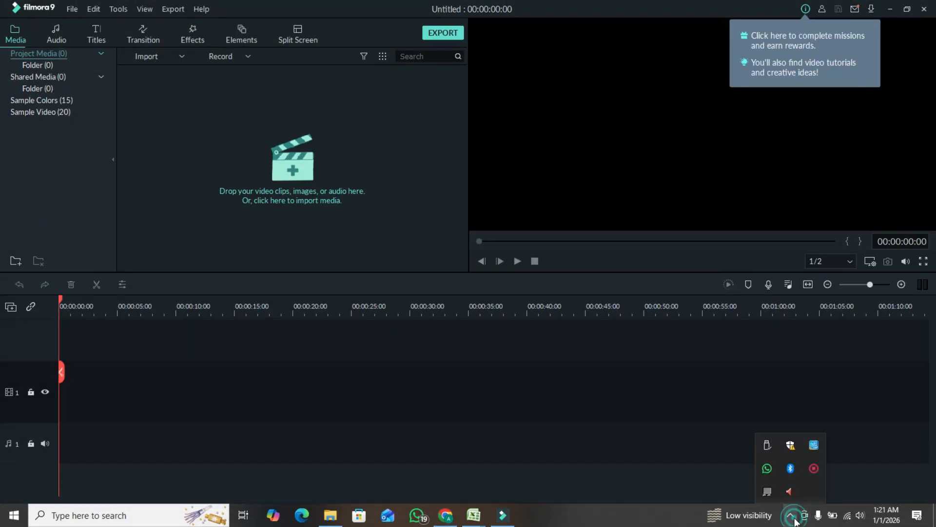
right_click(814, 468)
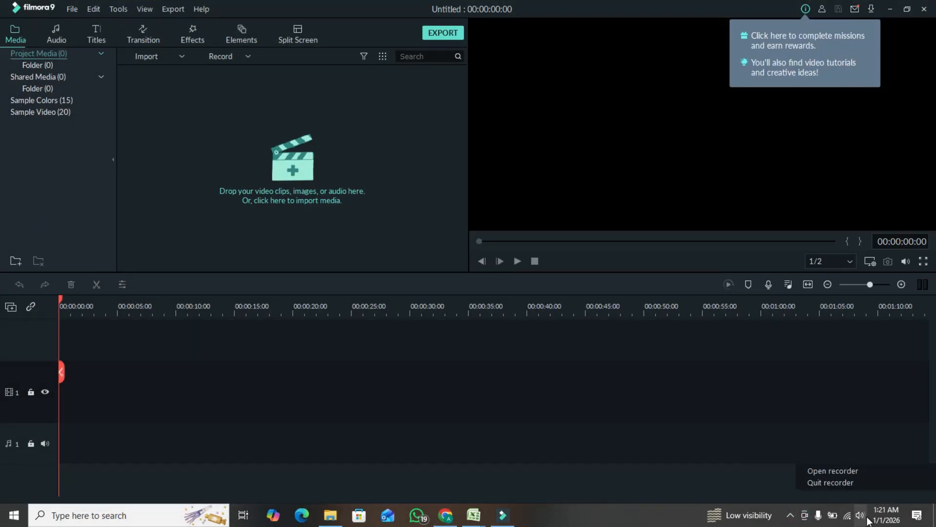